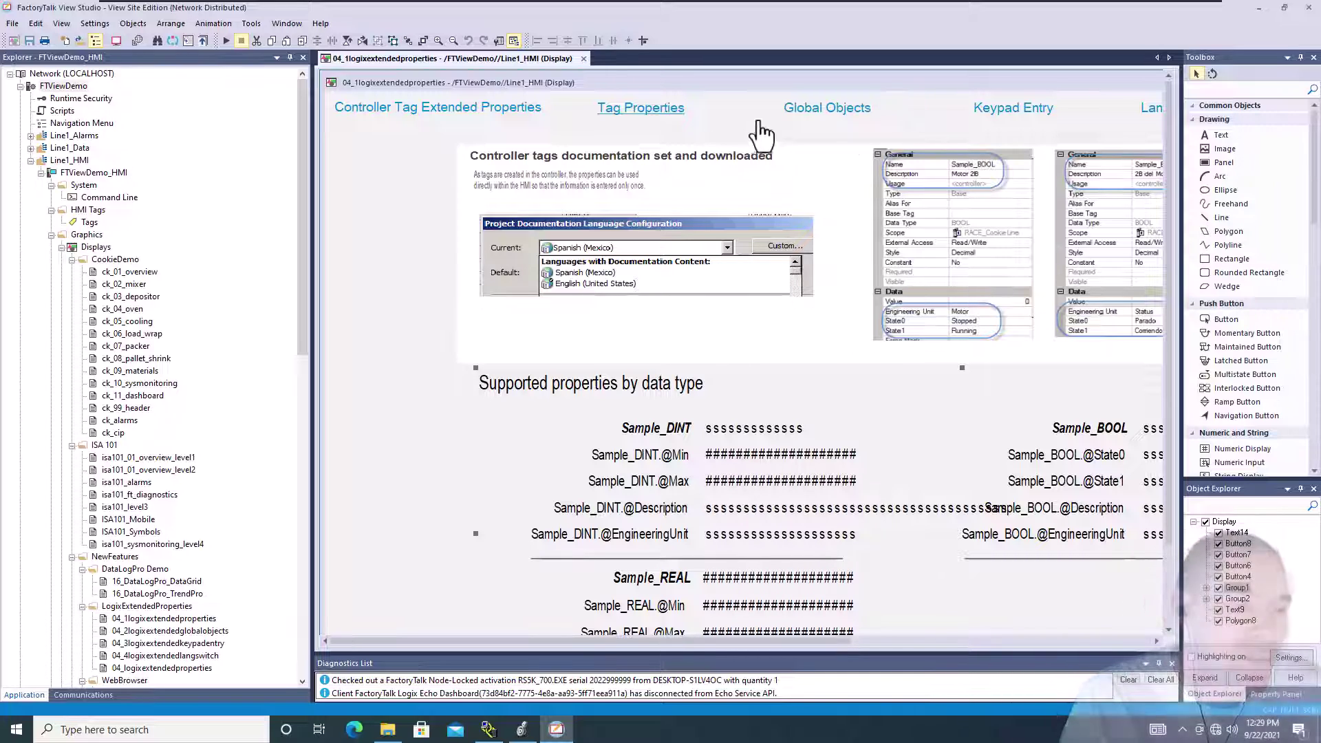
- Check the release information of FactoryTalk View Studio, then close the About window
click(82, 86)
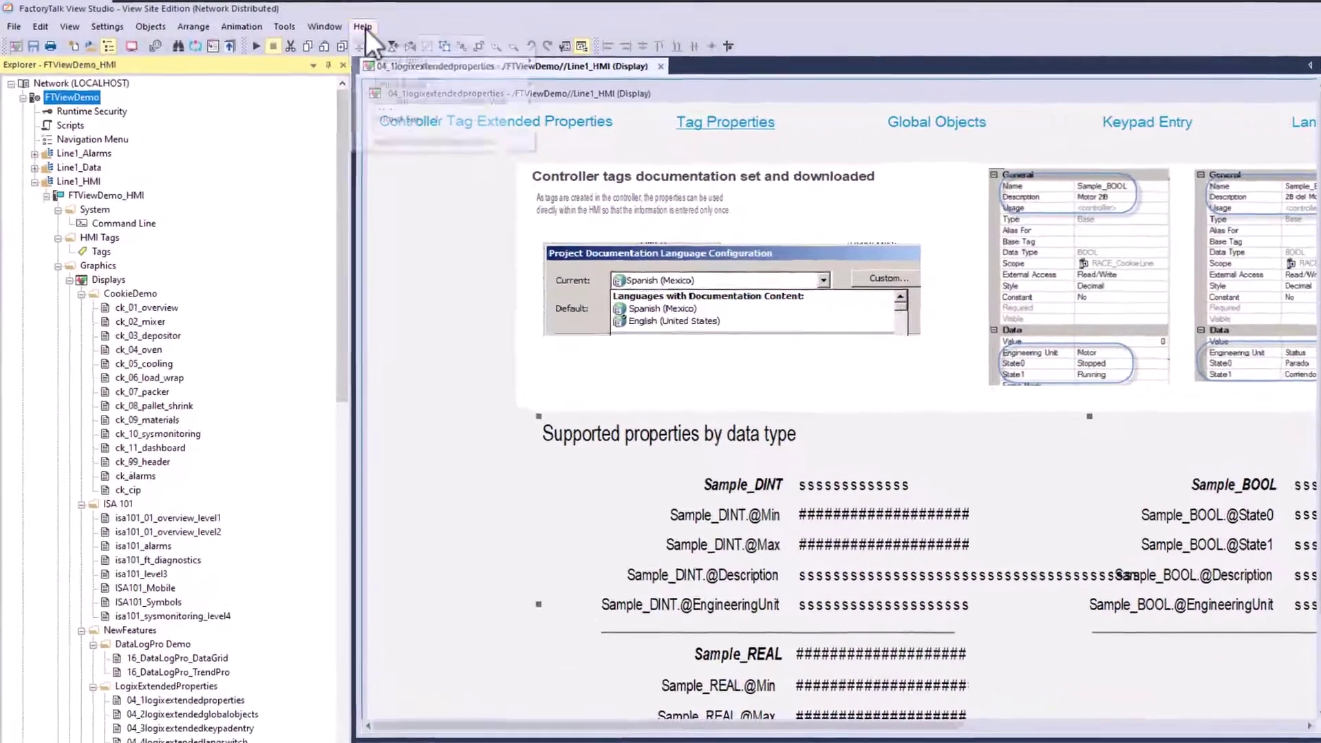
click(366, 27)
click(361, 126)
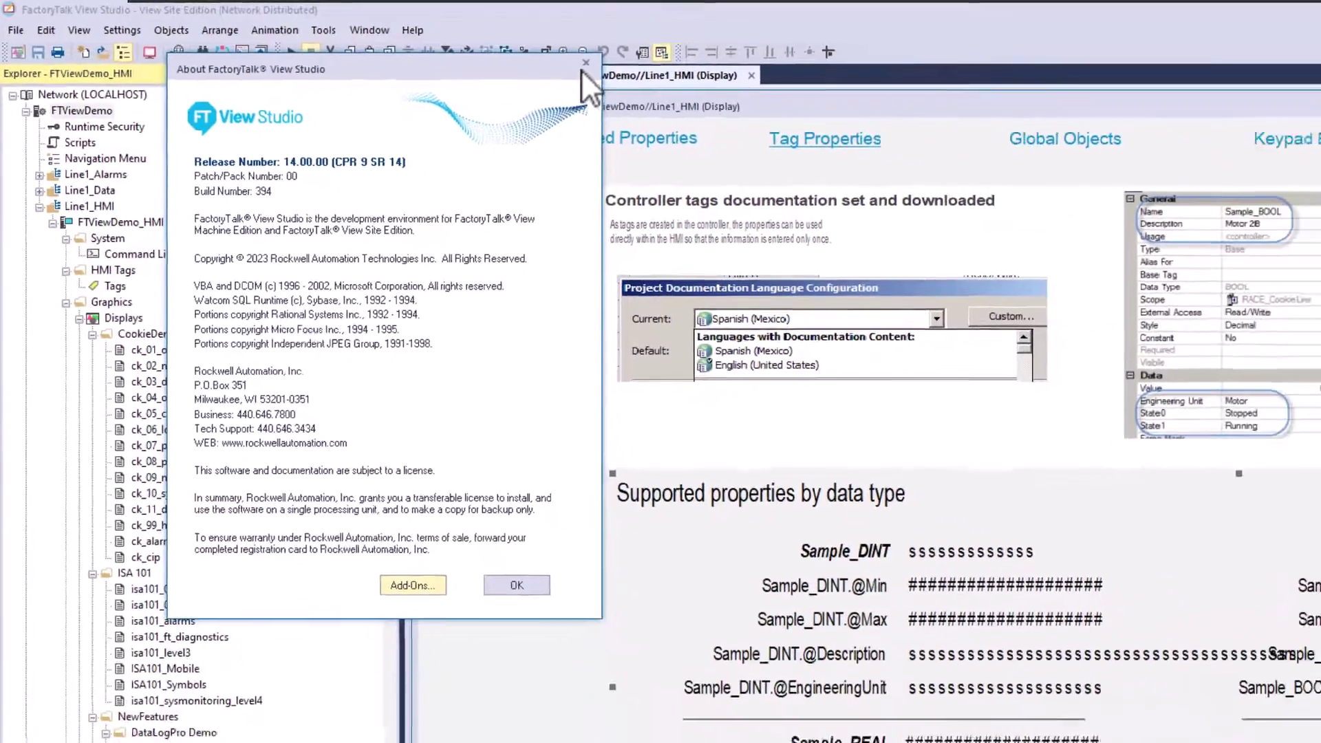
click(700, 75)
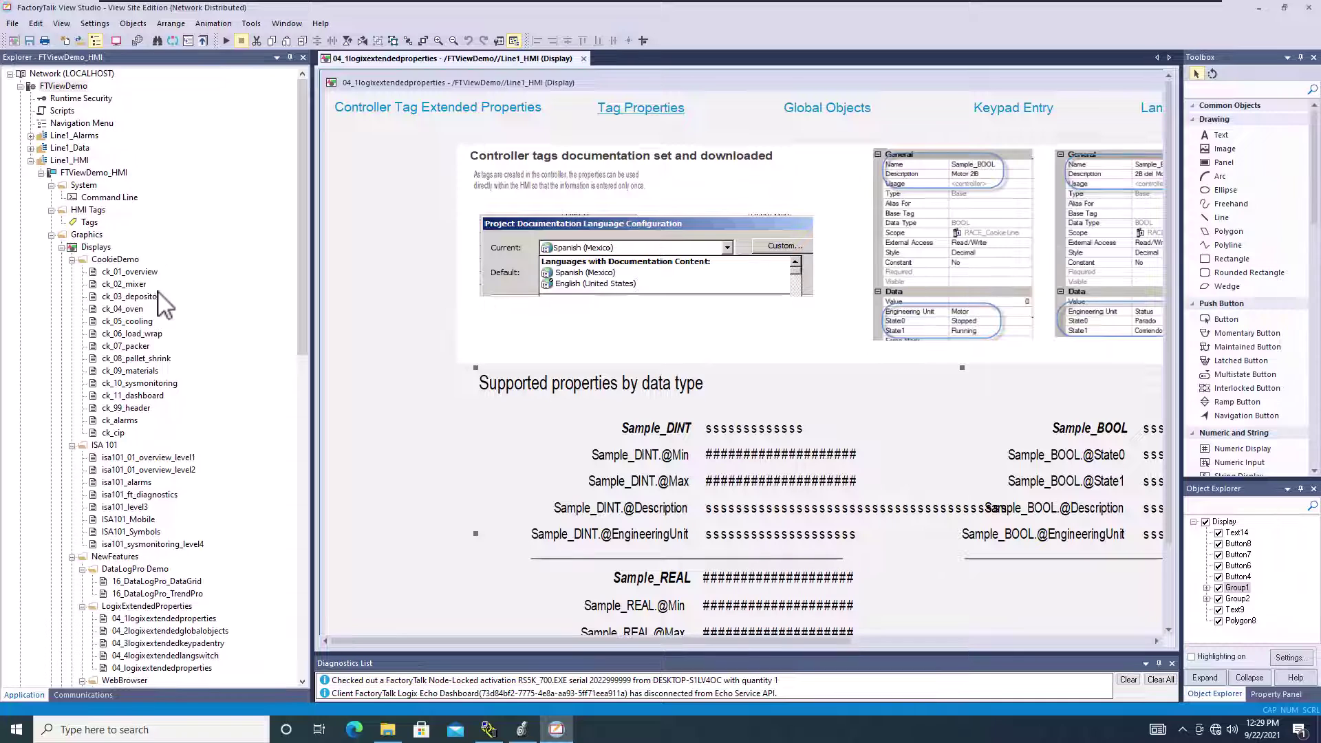
- Browse the FTViewDemo_HMI displays and open the 11_vba display from the NewFeatures folder
scroll(132, 347, down, 10)
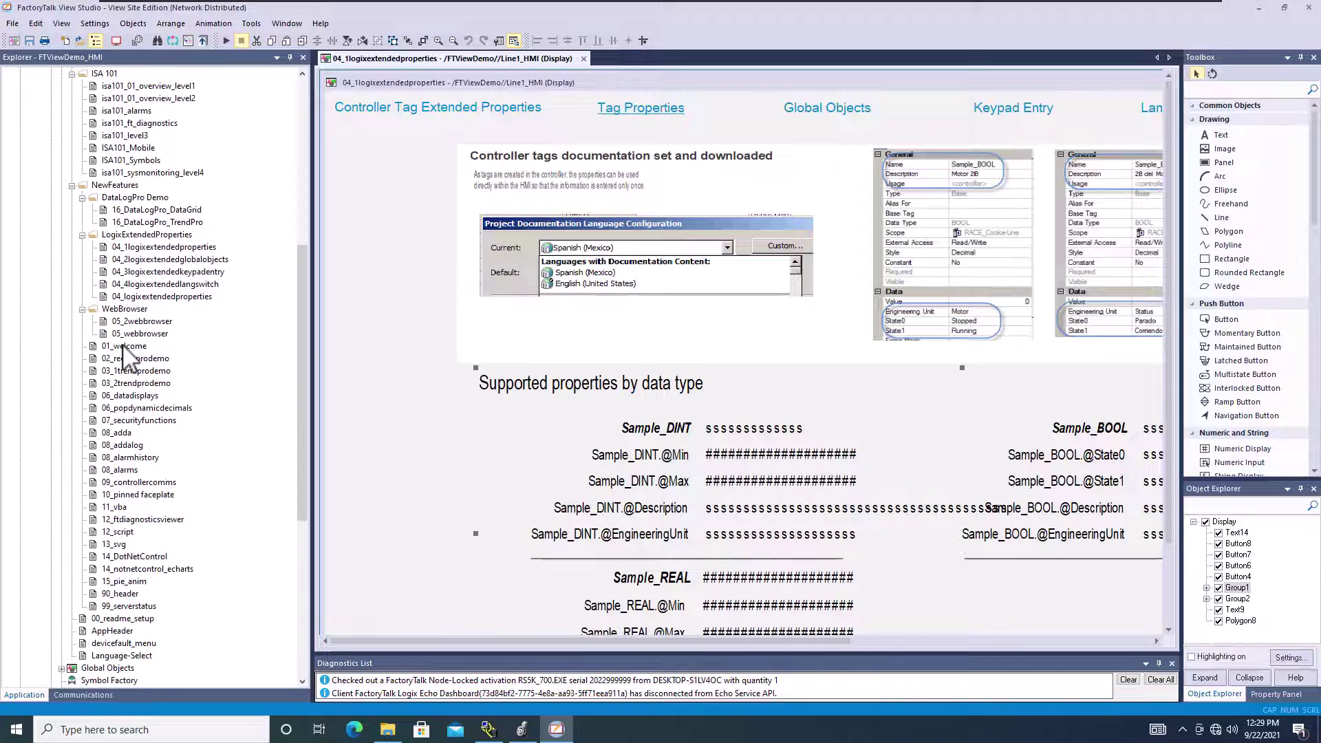
scroll(125, 351, up, 4)
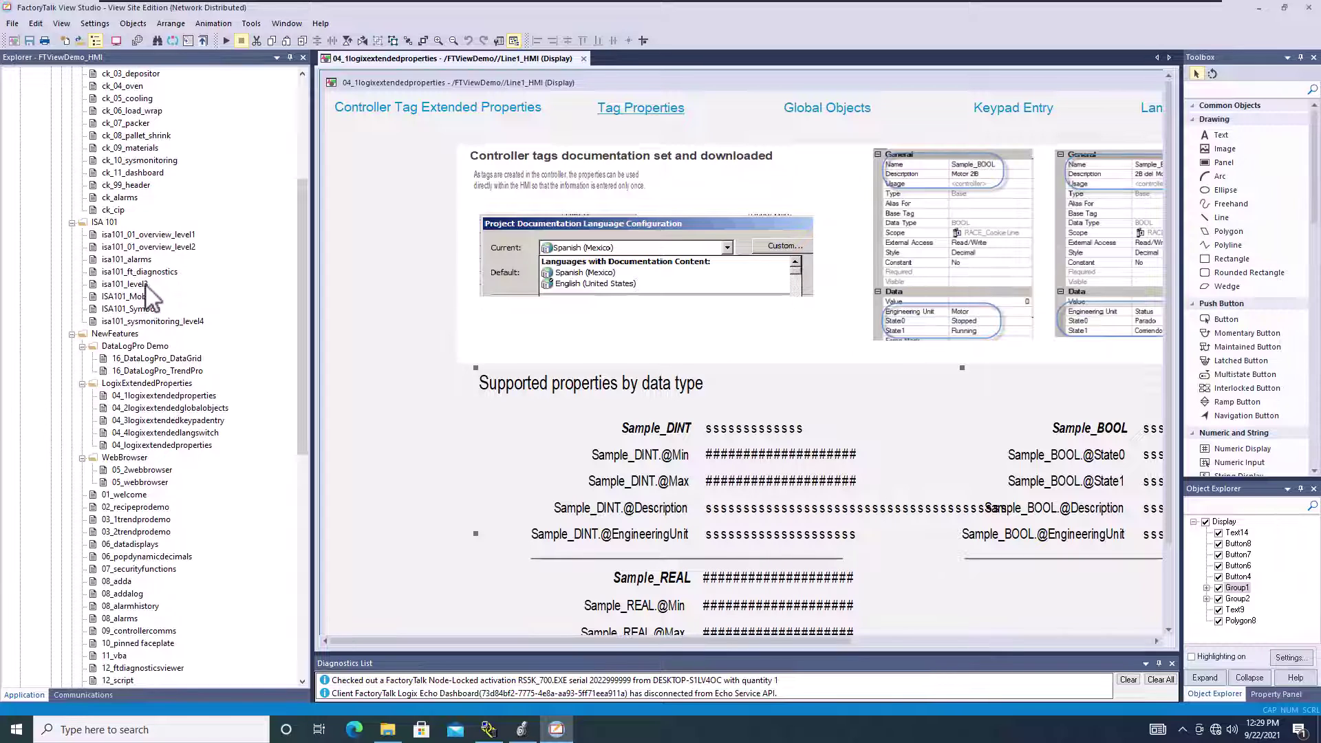
scroll(124, 475, down, 2)
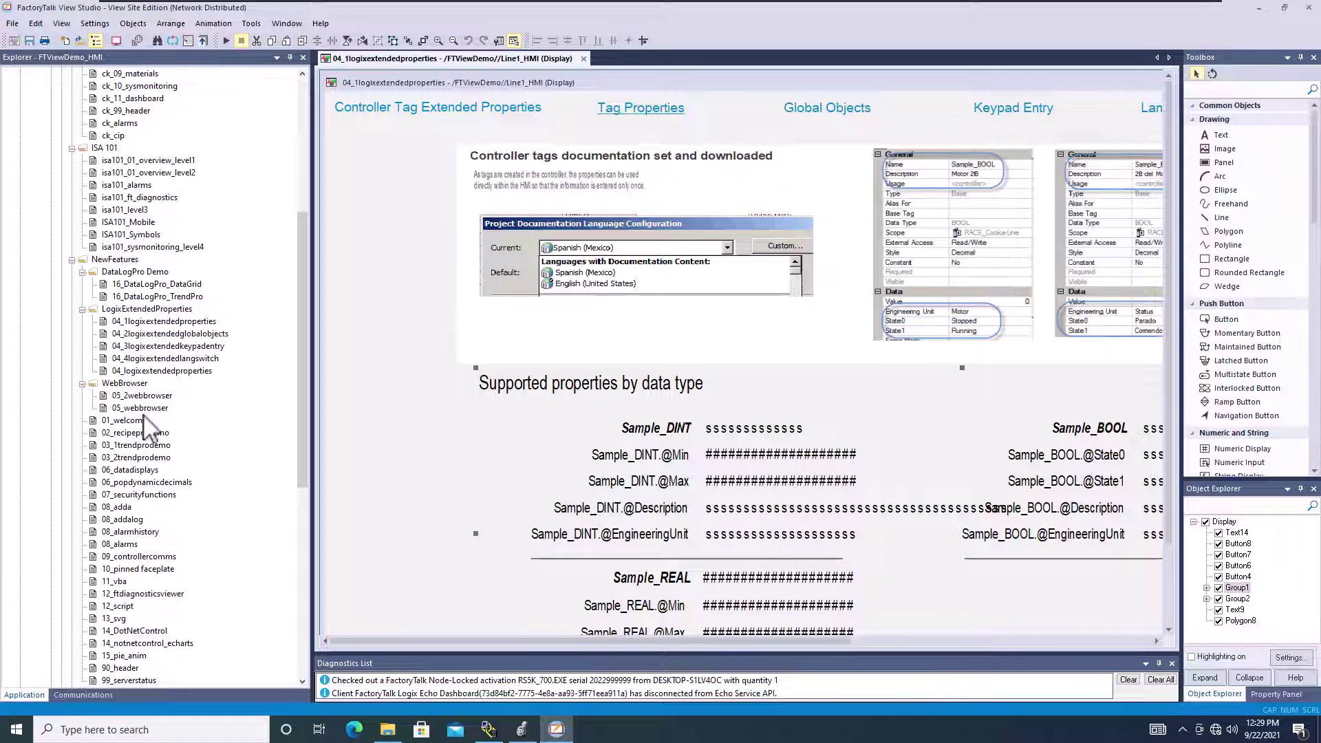
scroll(144, 427, down, 2)
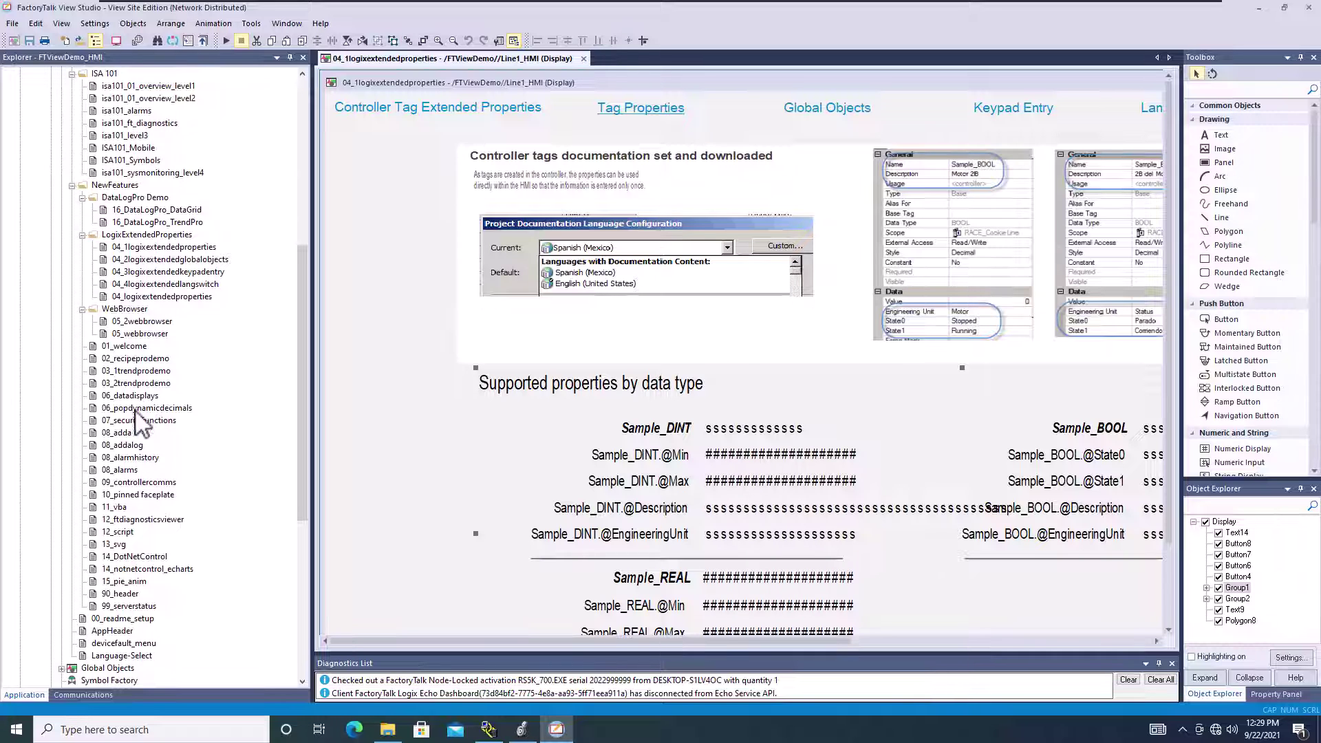
double_click(114, 507)
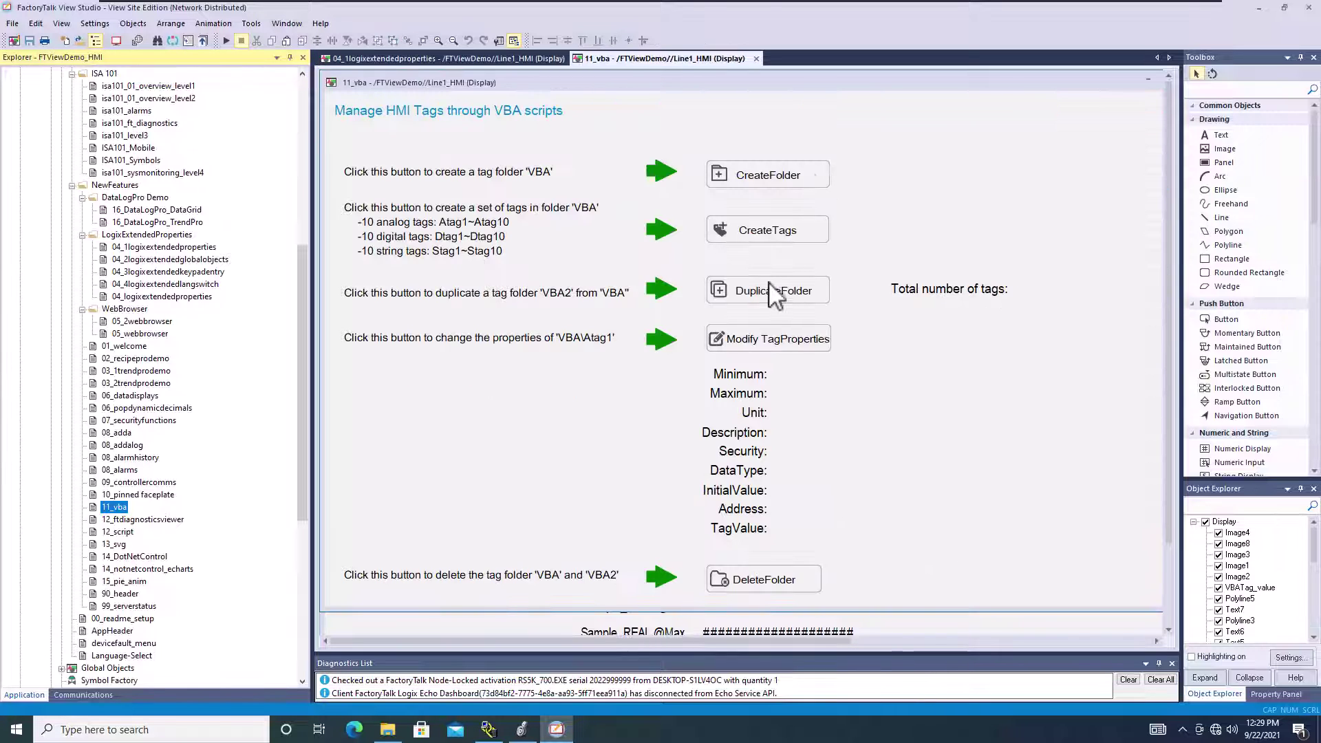
- Open the isa101_level3 display from the ISA 101 folder
scroll(200, 327, up, 5)
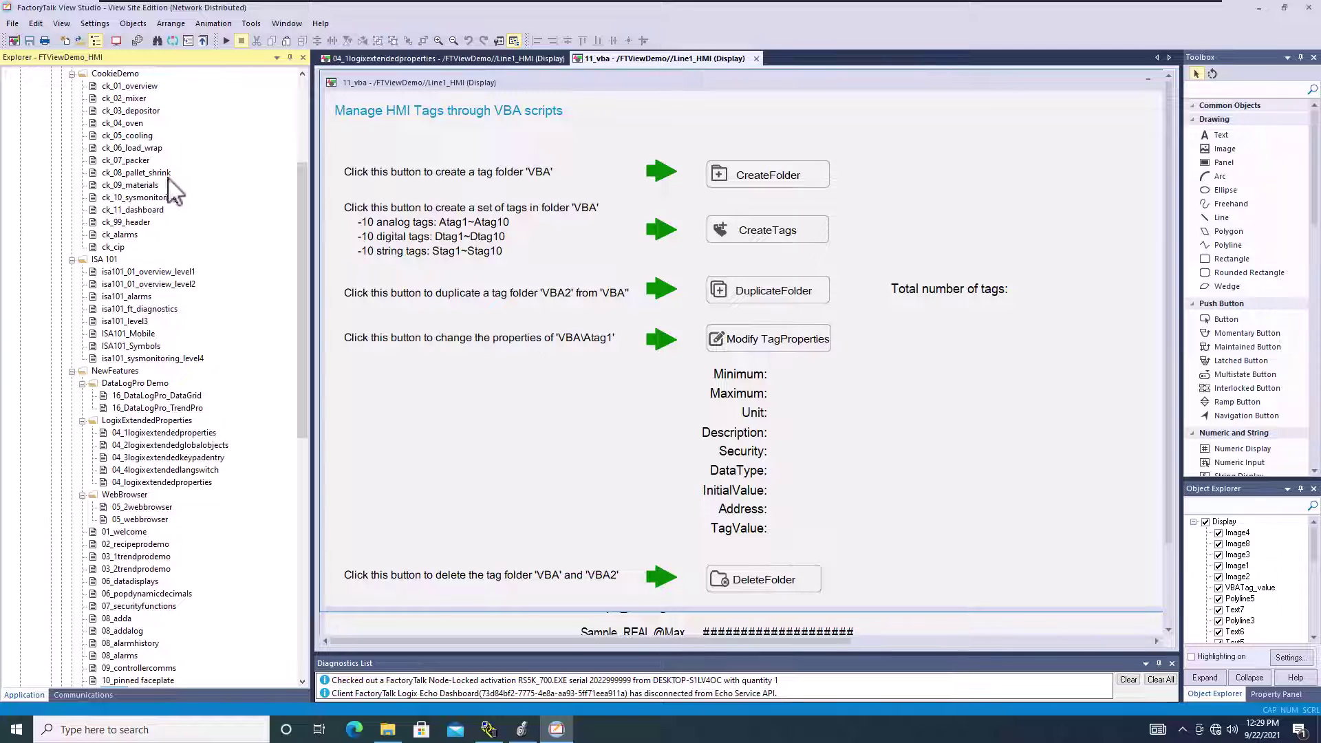
scroll(213, 416, up, 2)
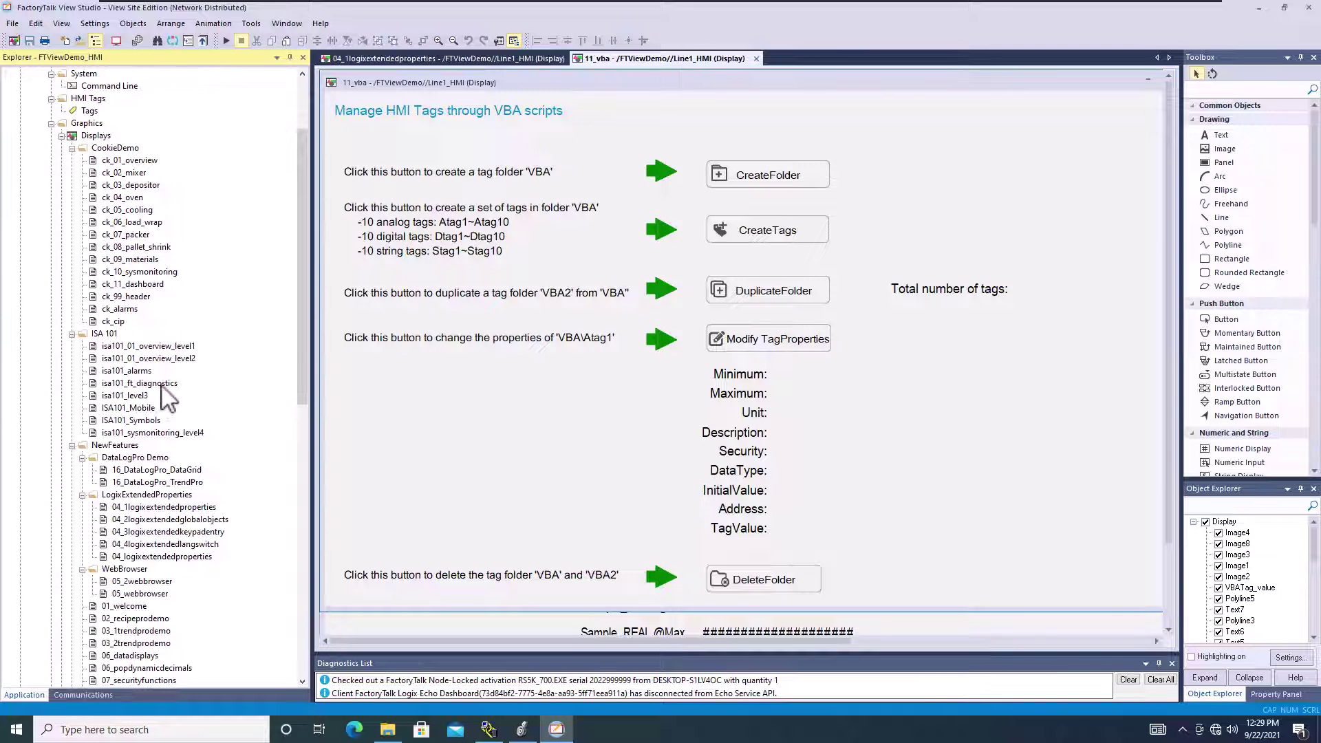
double_click(165, 383)
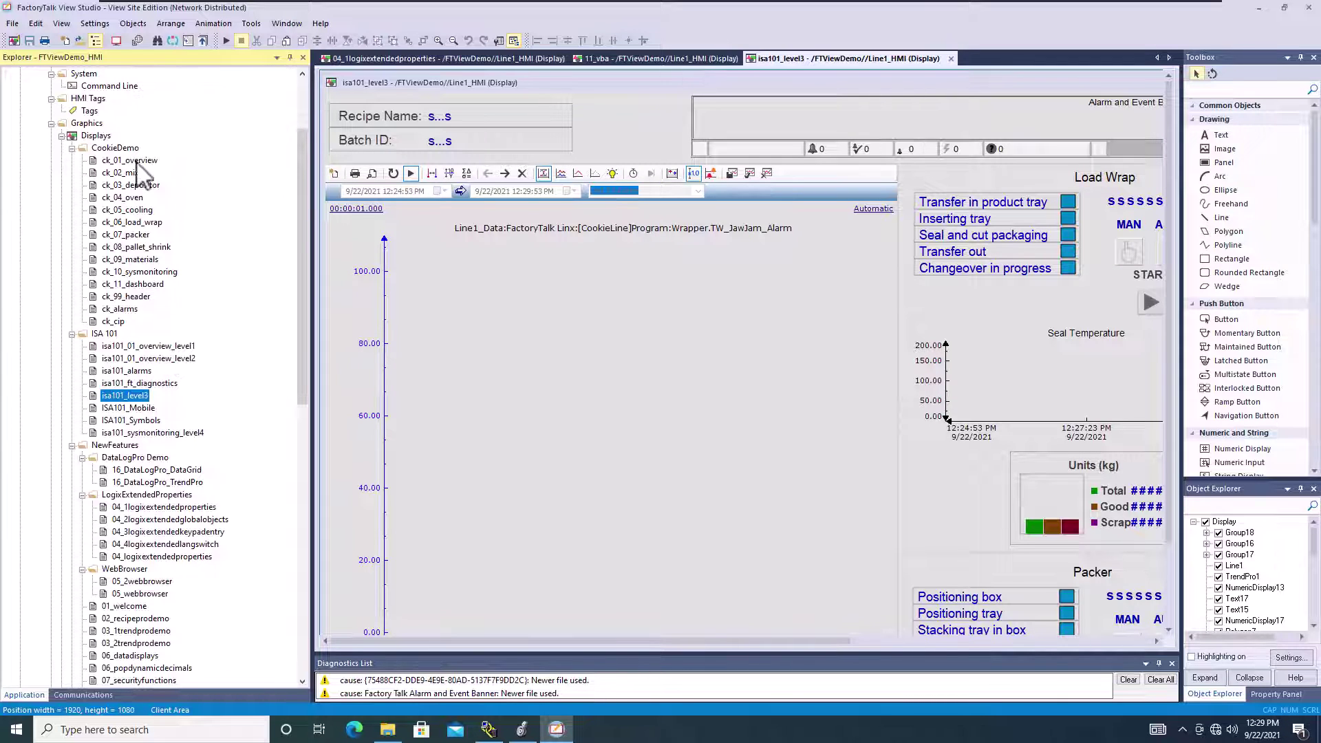
scroll(246, 435, down, 5)
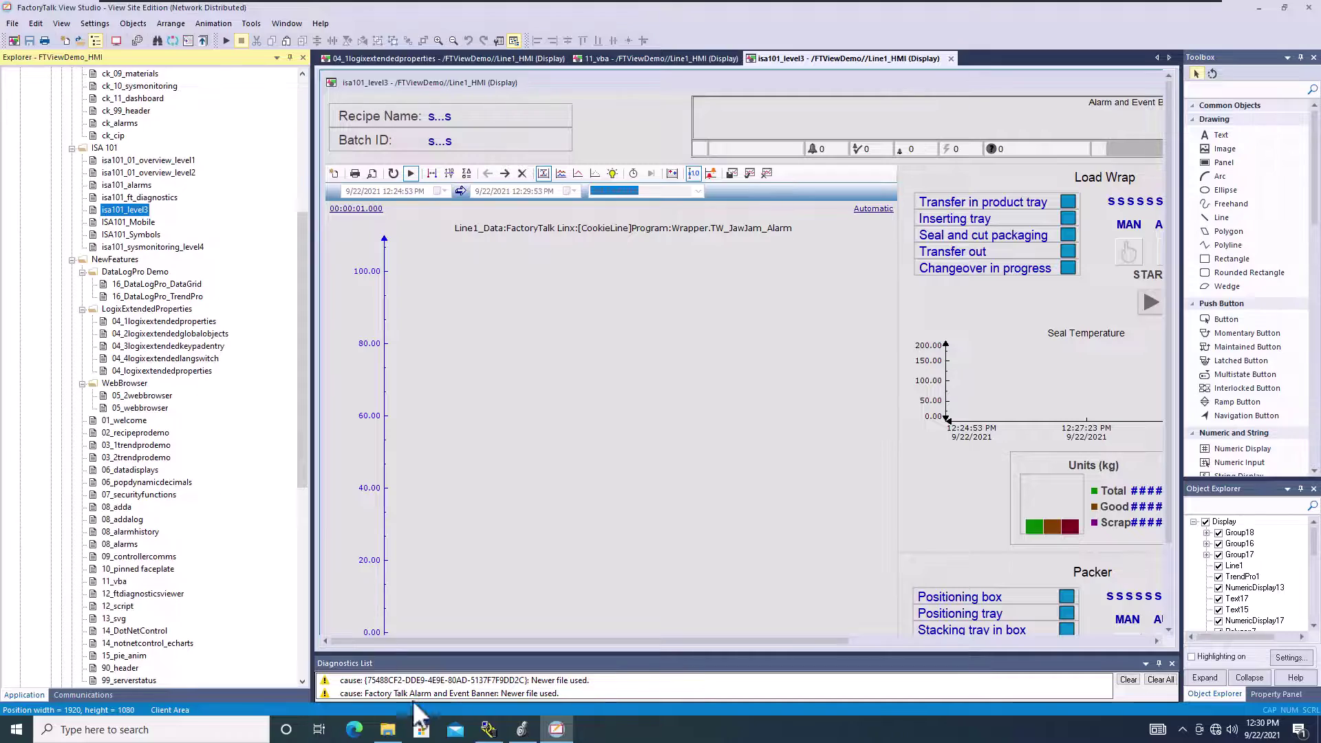
- Switch to File Explorer and open the C:\Users\Public\Public Documents\RSView Enterprise folder
click(387, 729)
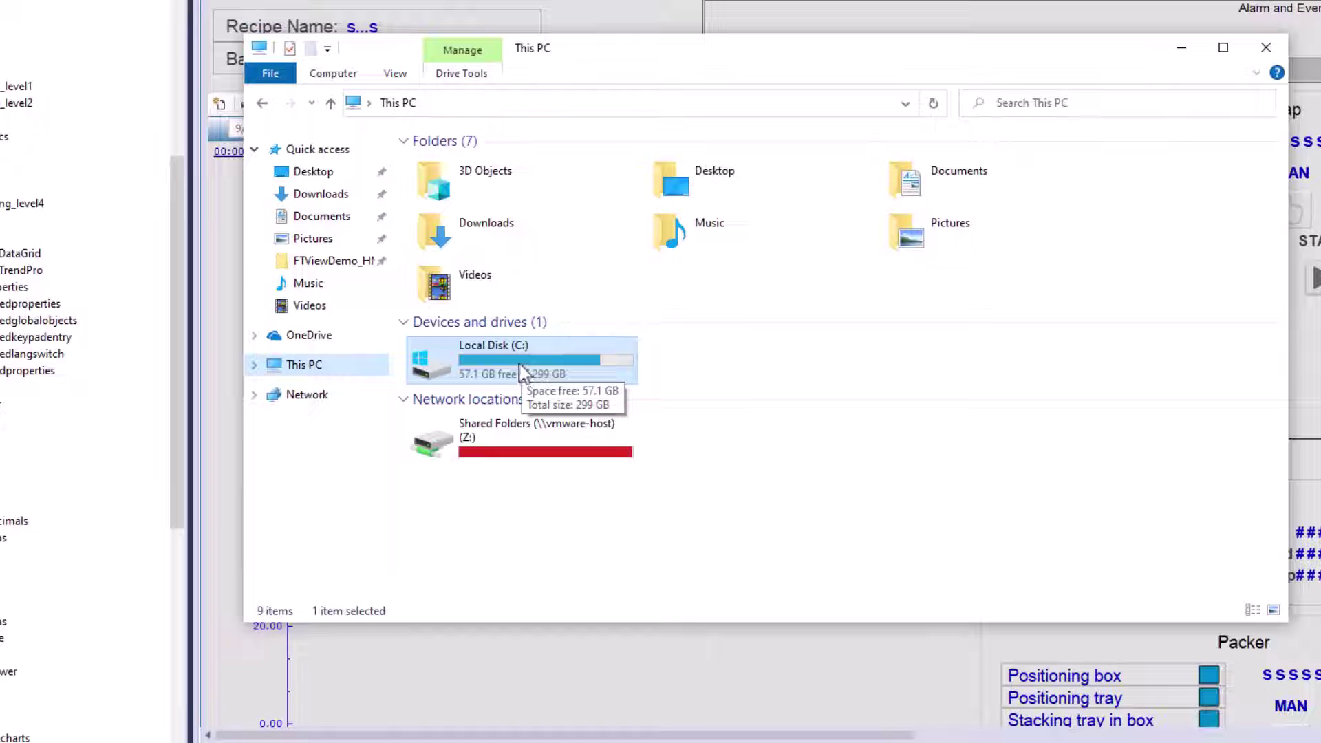
double_click(521, 372)
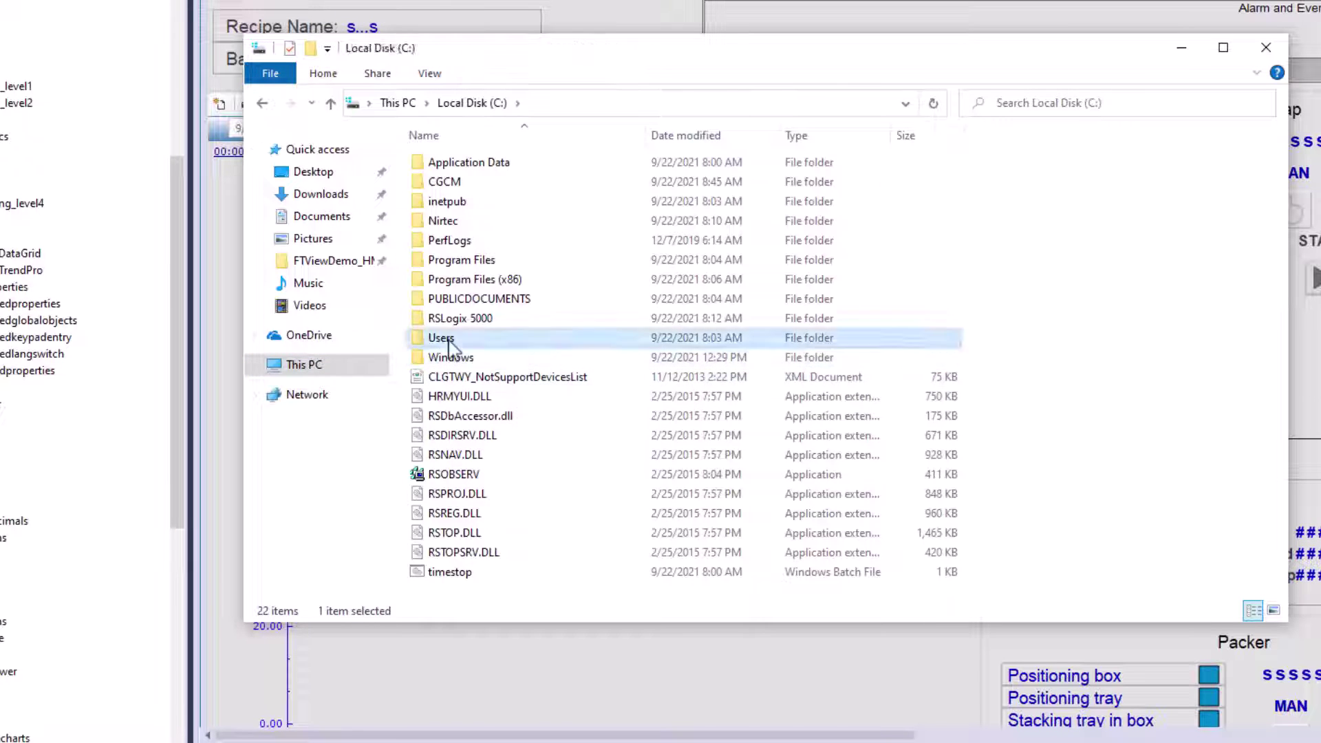
double_click(468, 333)
double_click(443, 243)
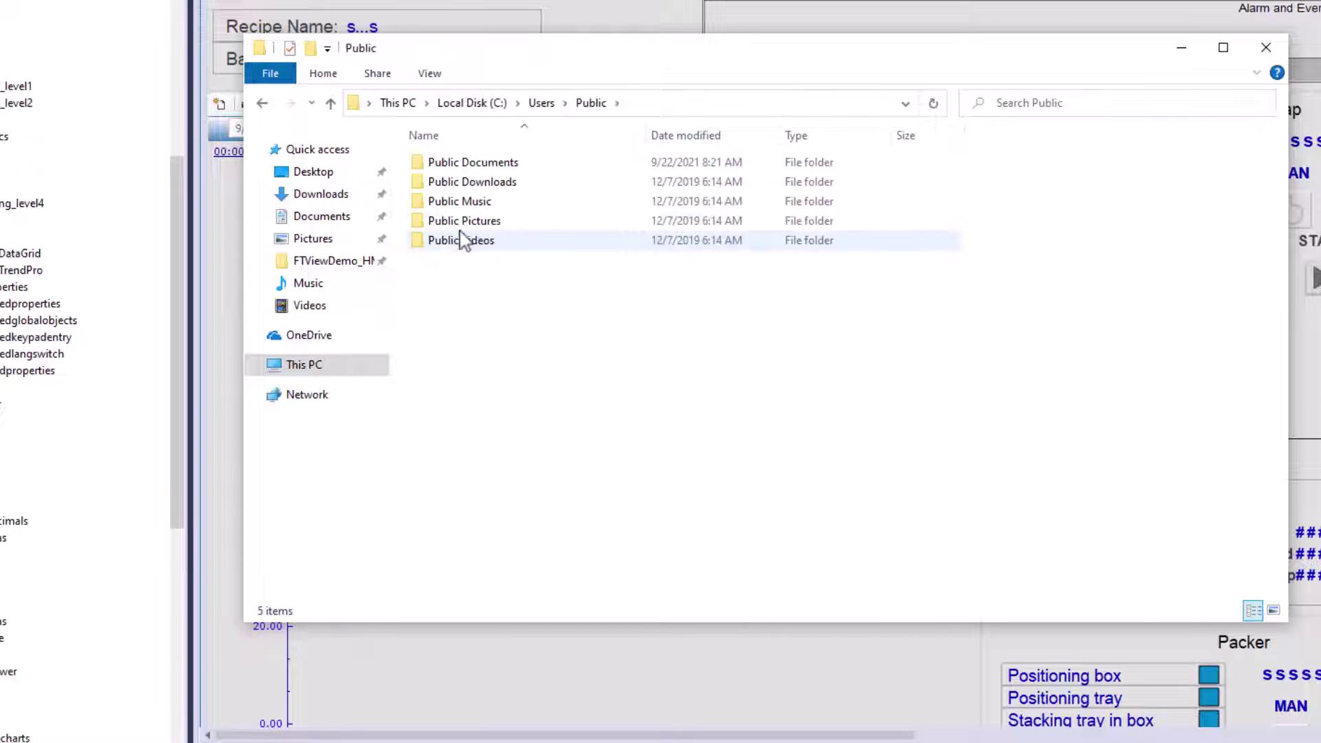
double_click(473, 168)
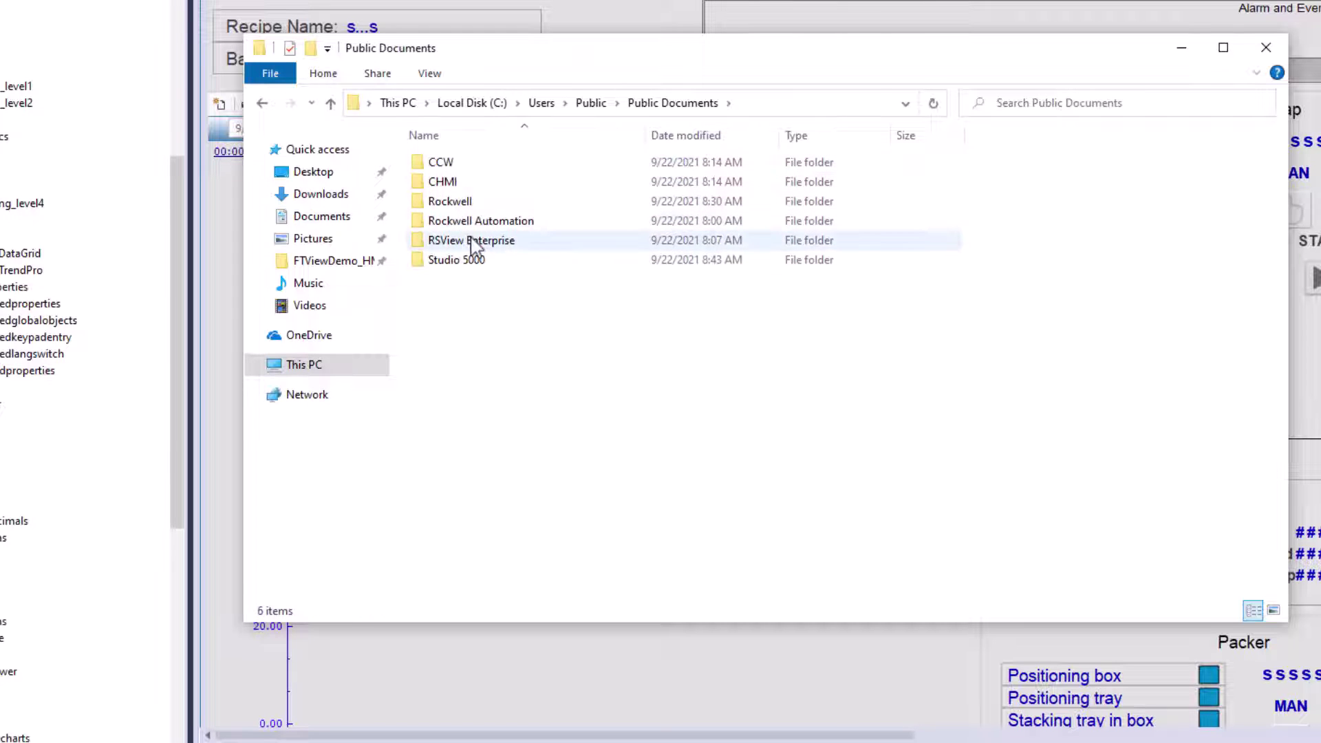
double_click(468, 242)
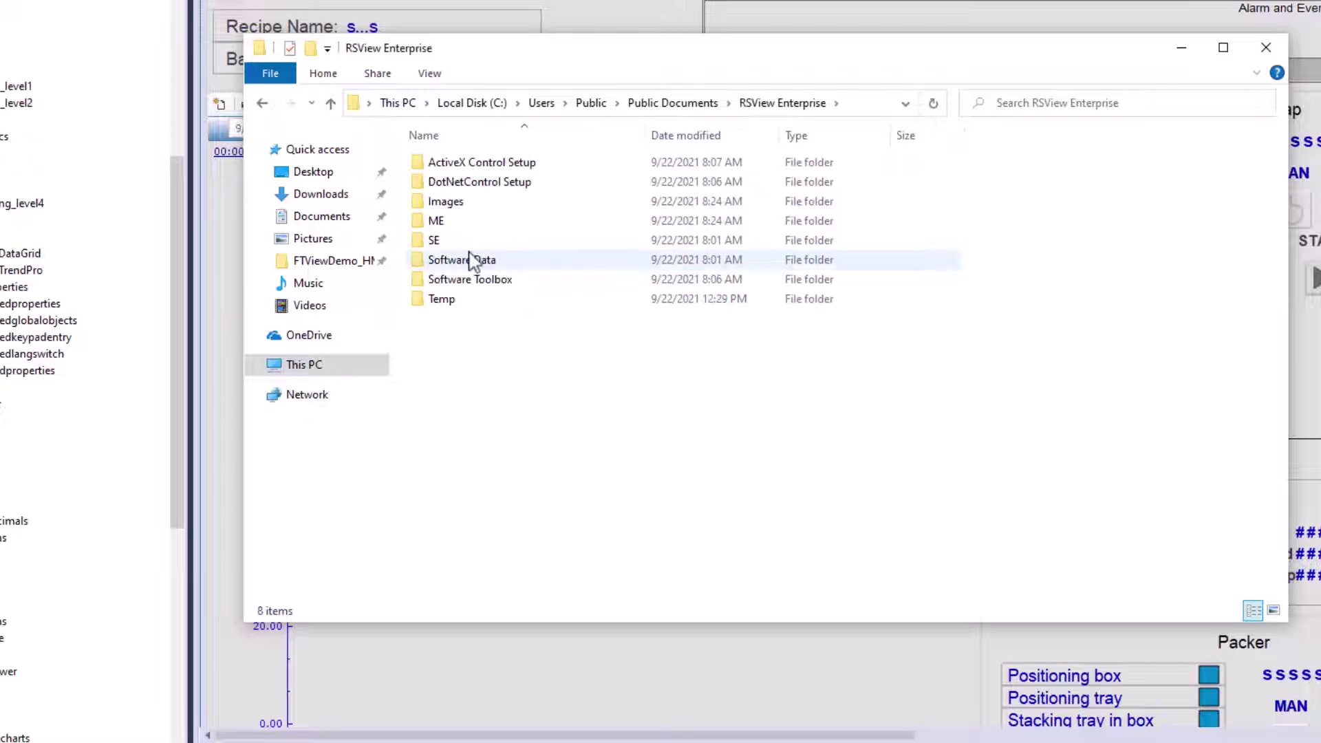
- Open ME > HMI projects > BlockMachine Demo and examine the sample project's files
double_click(450, 227)
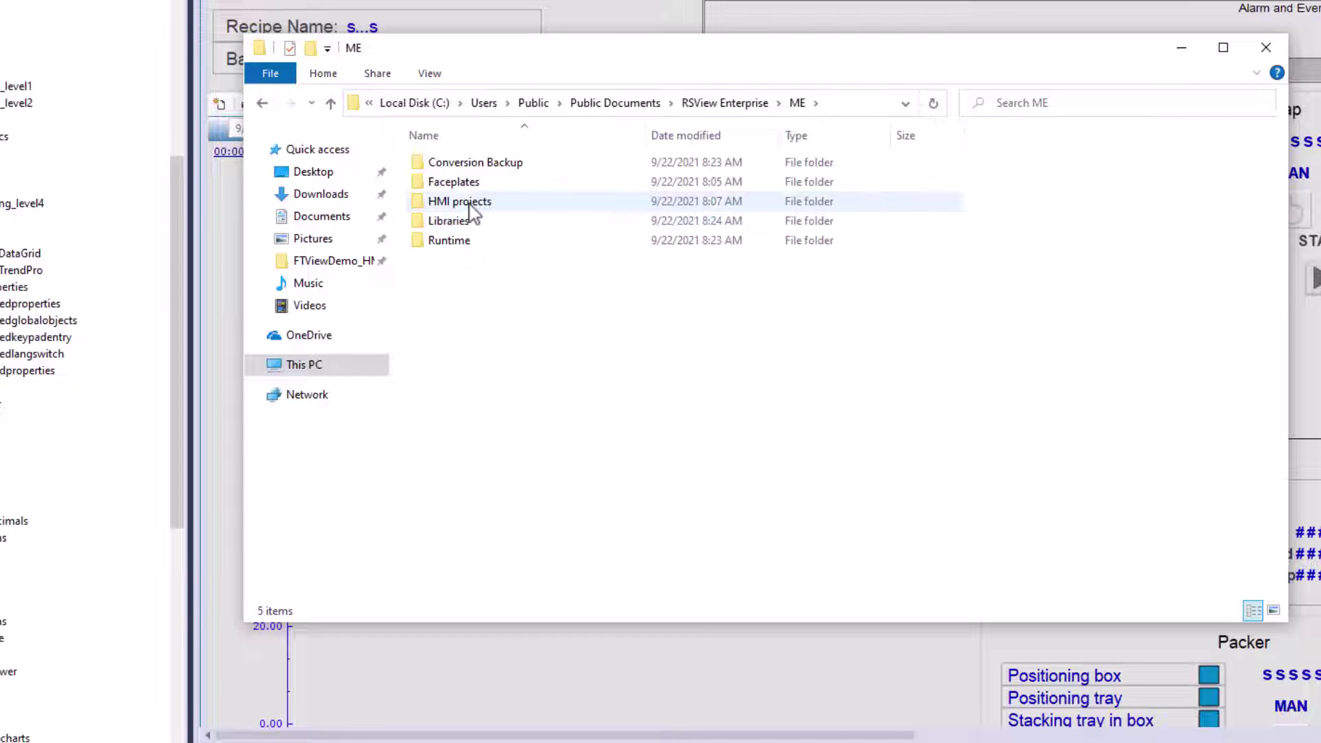
double_click(470, 207)
double_click(486, 165)
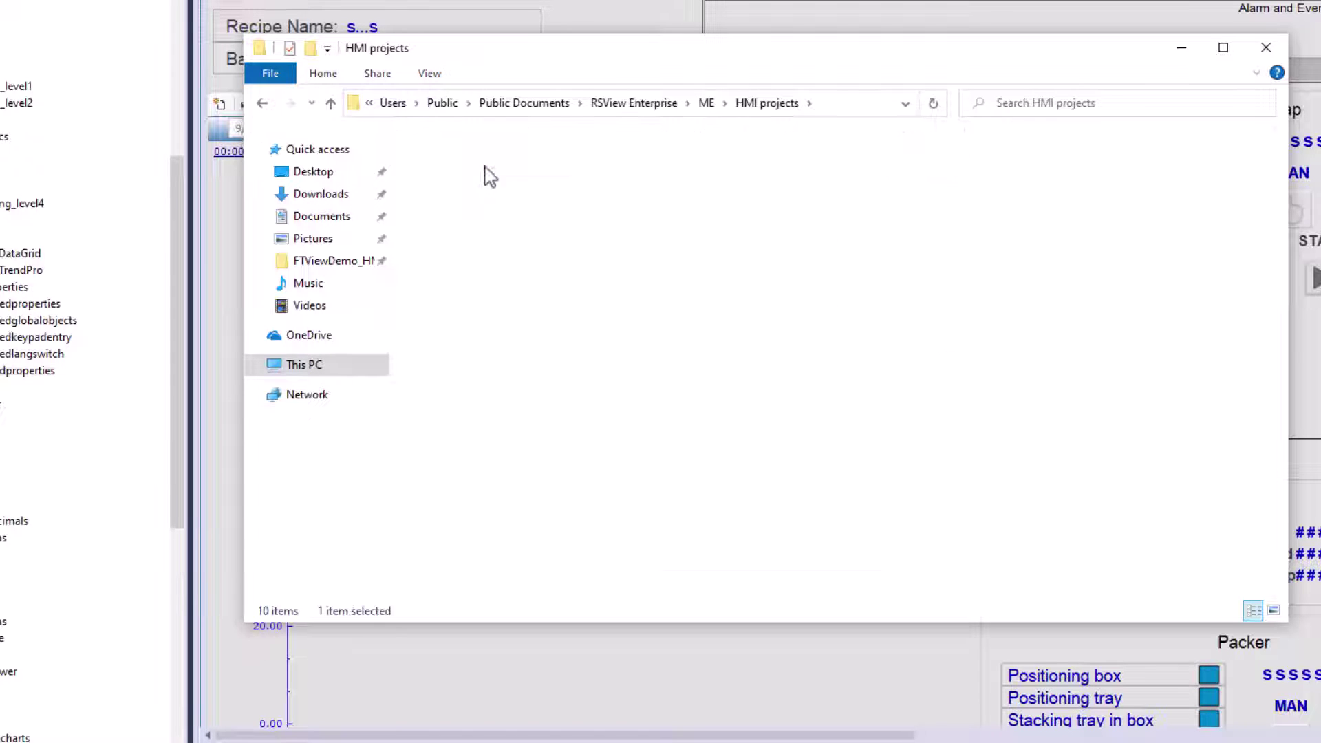
scroll(546, 339, down, 3)
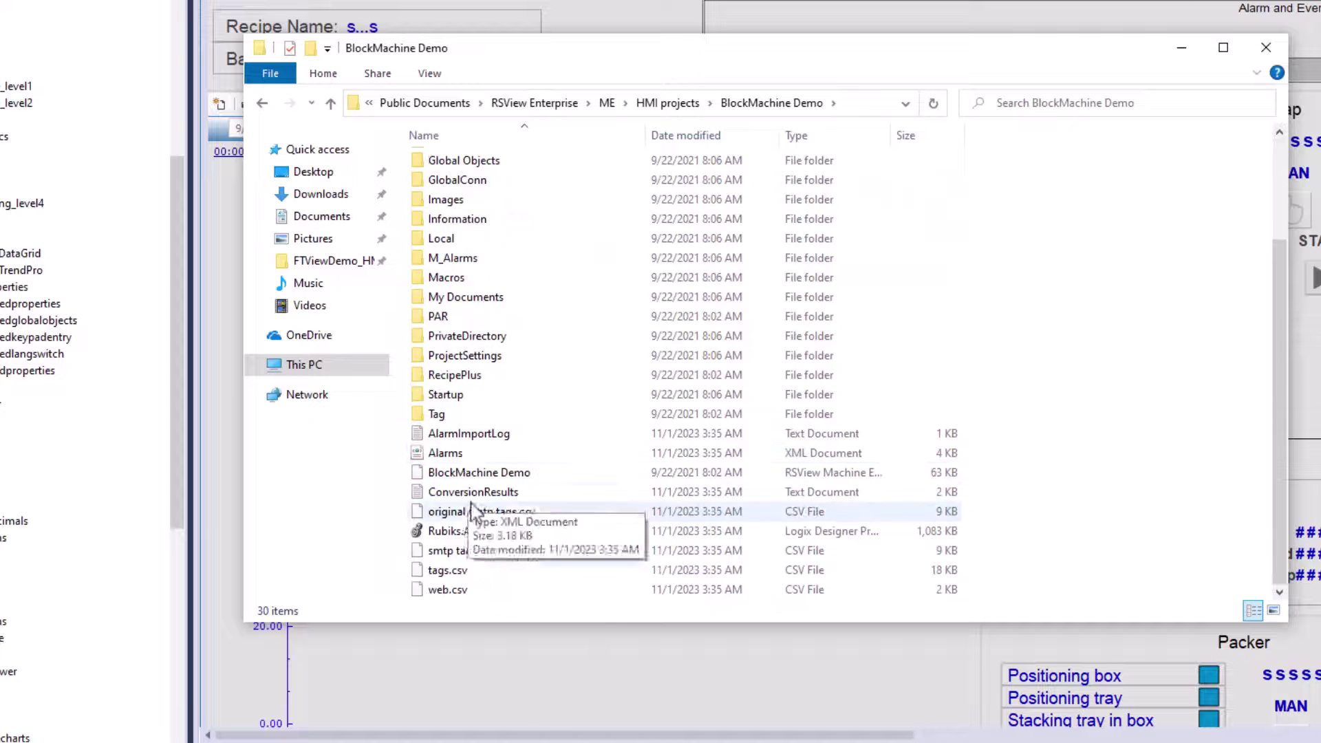
- Examine the files of the InstantFizz_ME sample project, then return to the ME folder
click(262, 102)
double_click(441, 183)
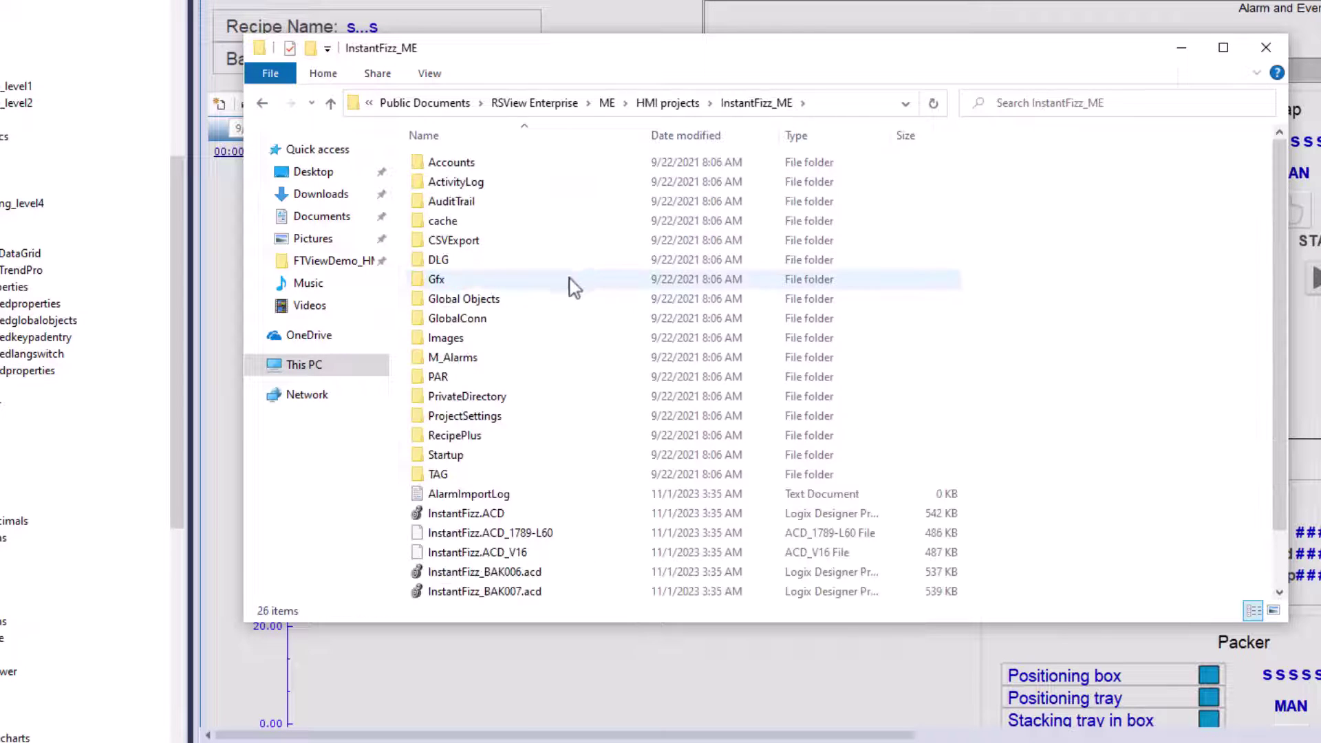
scroll(571, 286, down, 1)
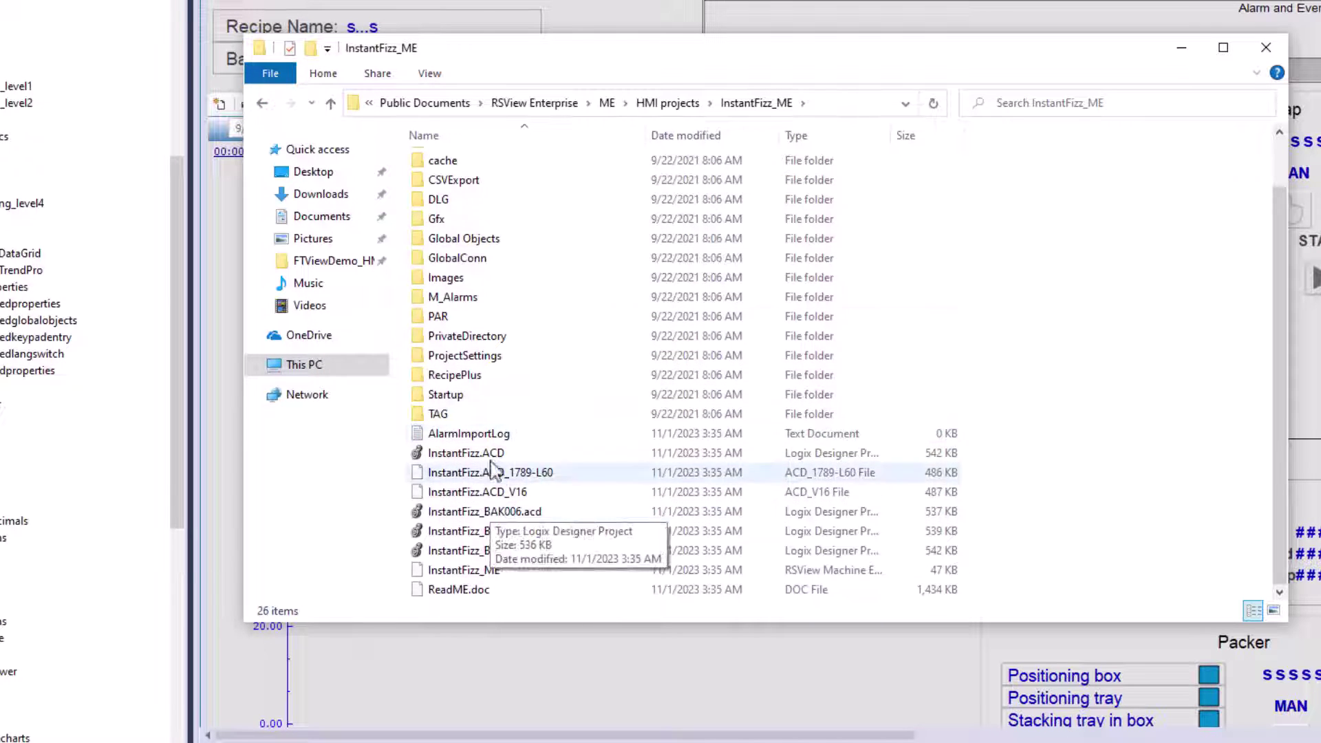
click(263, 102)
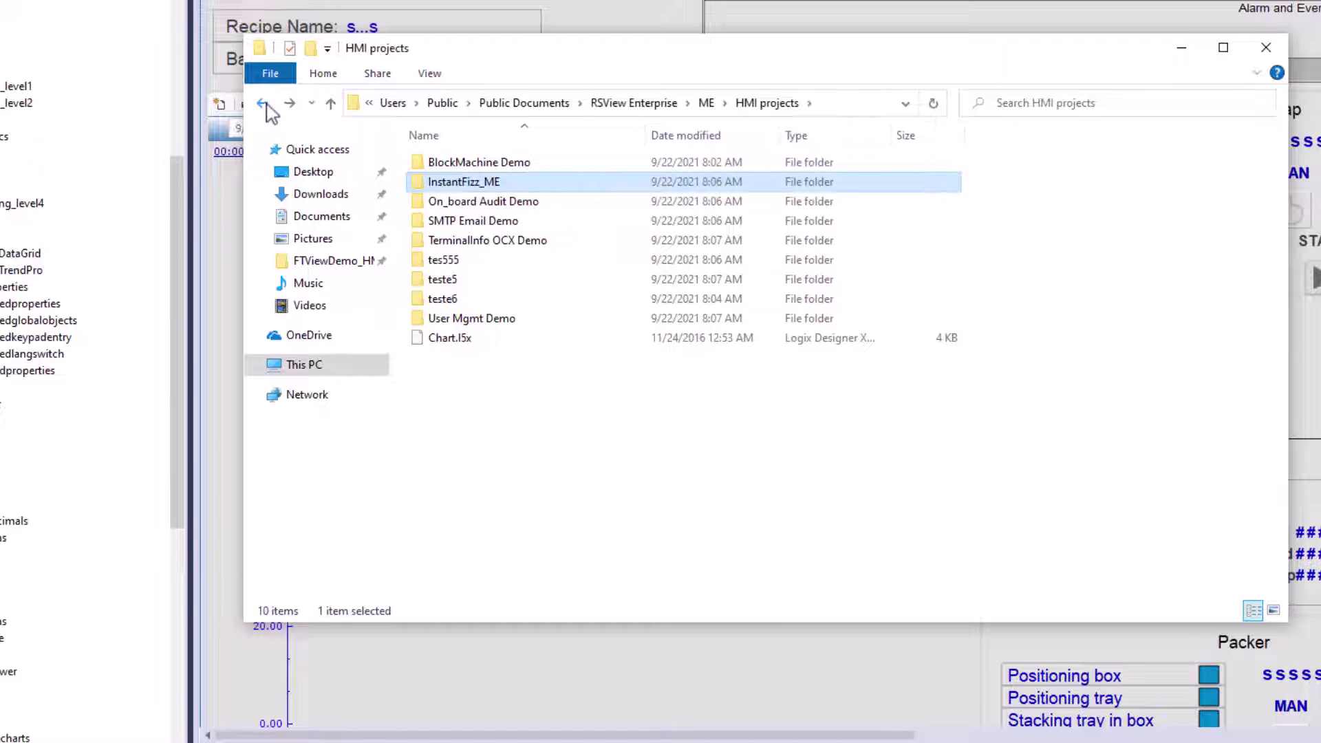
click(262, 103)
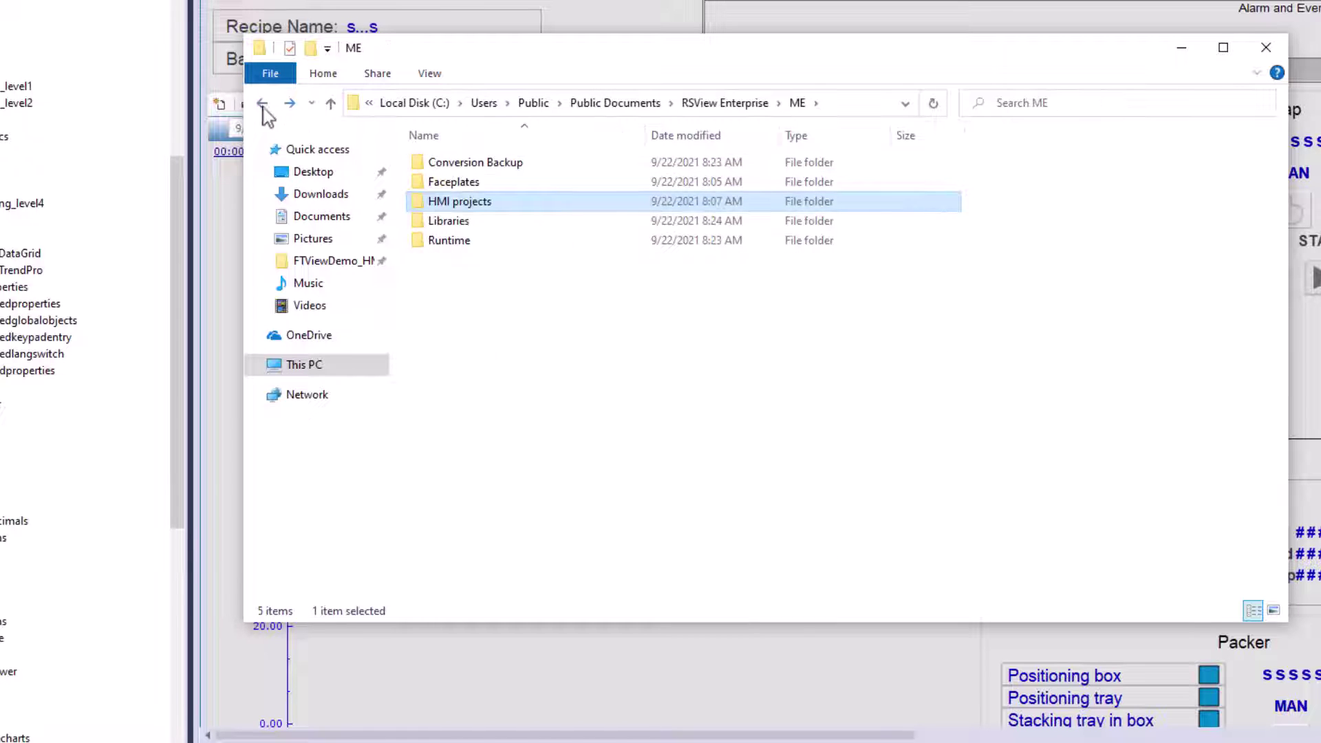
- Open the SE folder under RSView Enterprise and select its HMI Projects folder
click(757, 103)
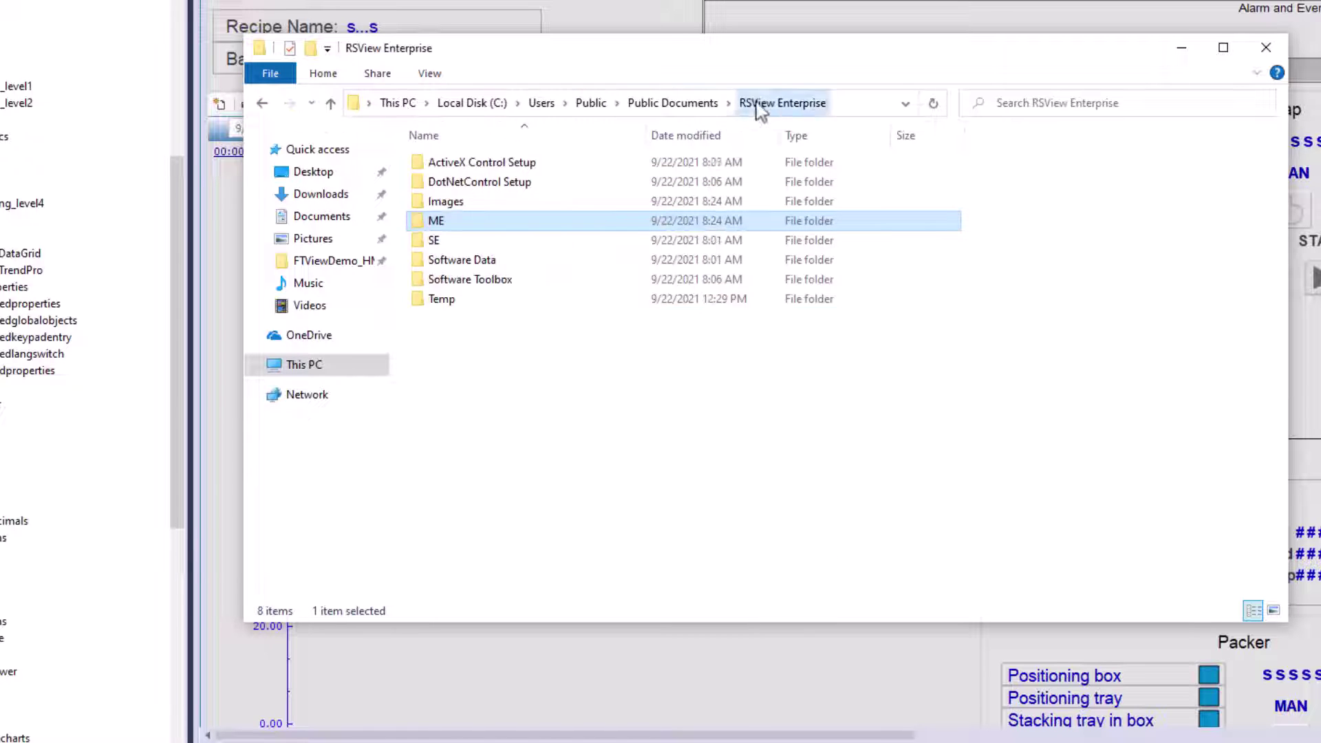
double_click(459, 245)
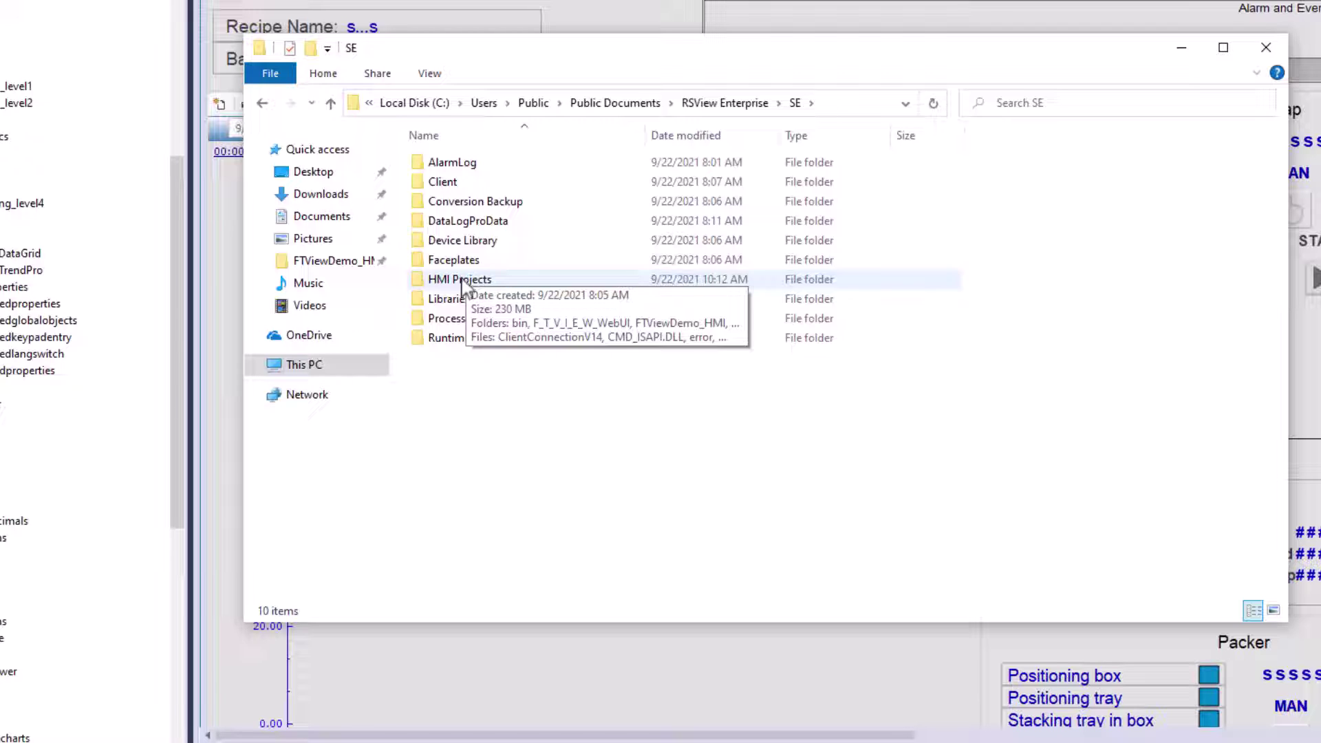
click(462, 282)
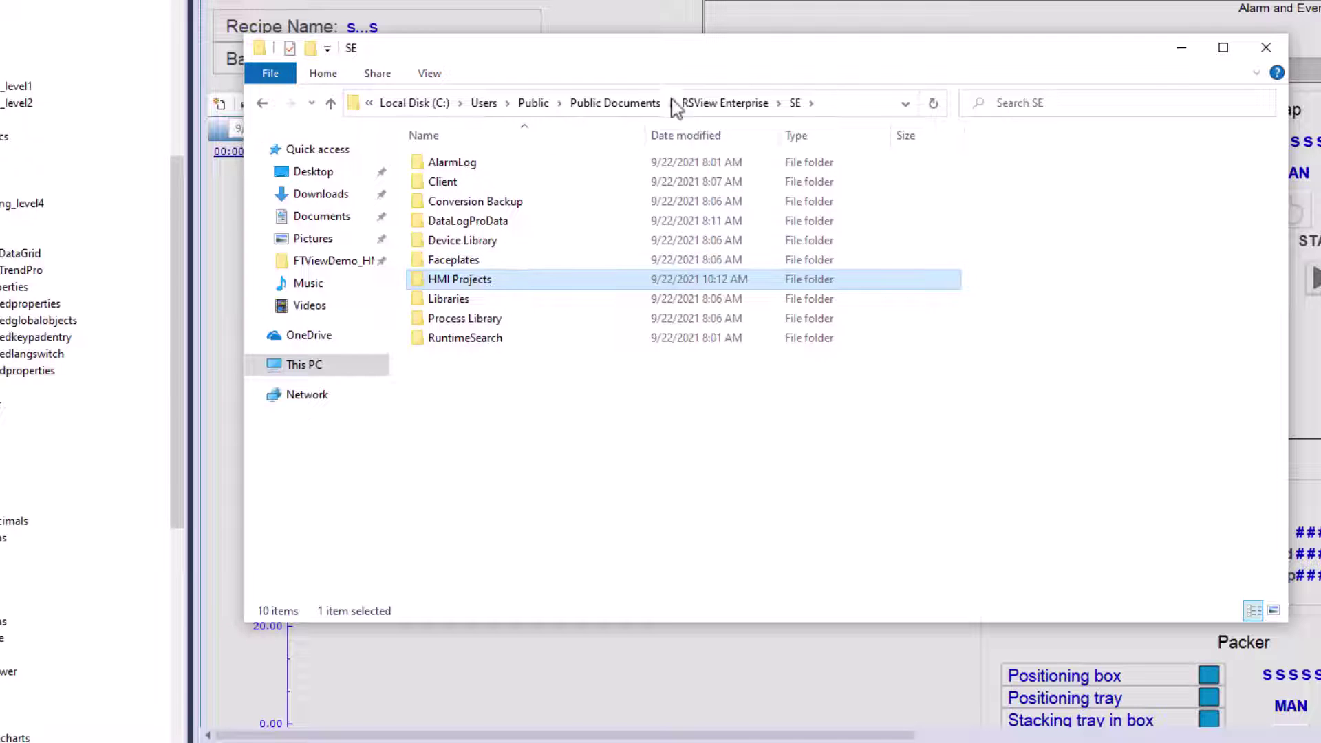
- Go back to Public Documents and open RSView Enterprise > SE > HMI Projects from there
click(622, 103)
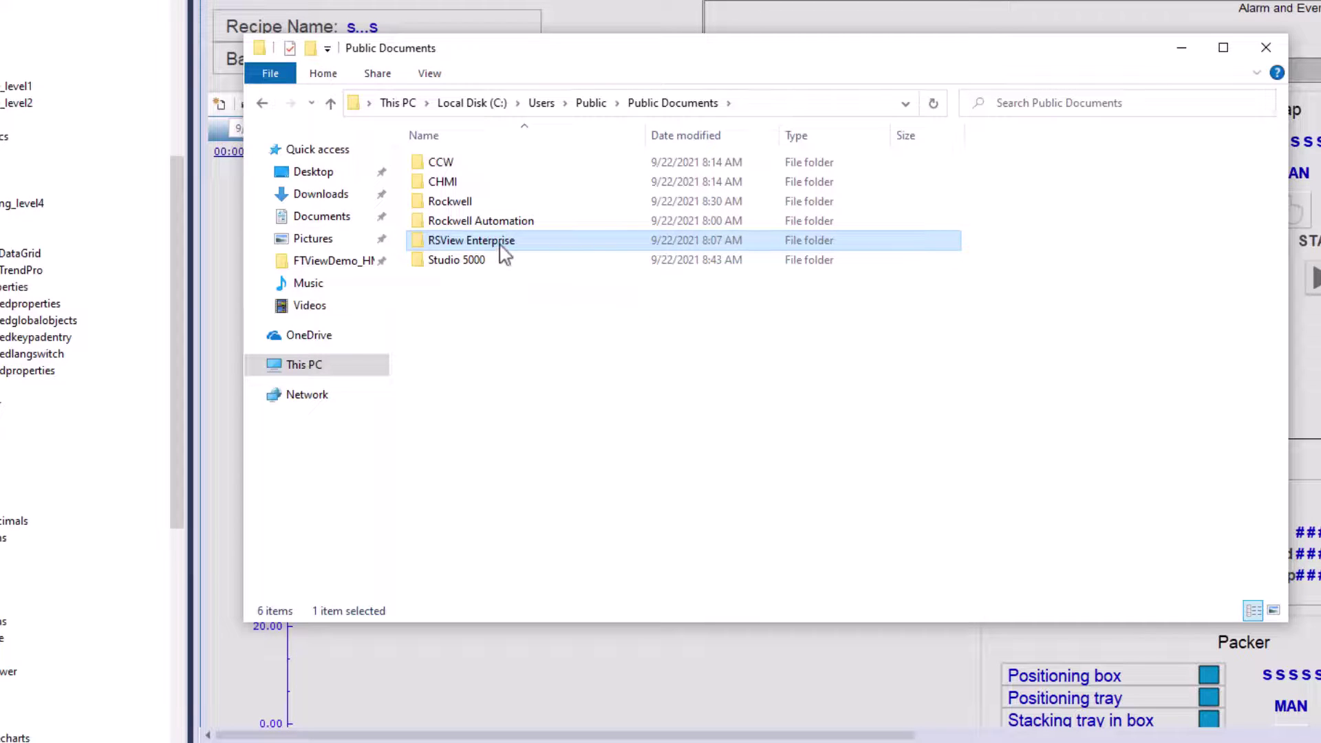
click(499, 244)
click(501, 288)
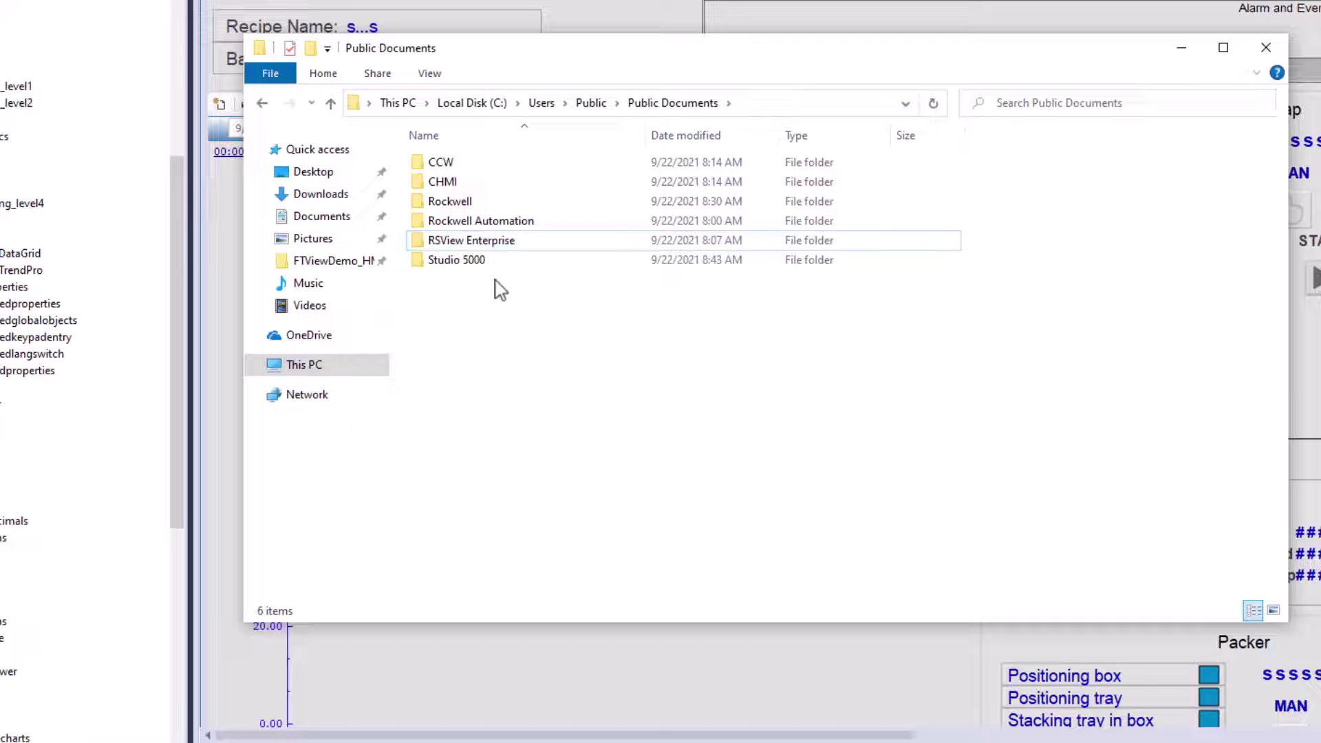
double_click(501, 242)
double_click(440, 243)
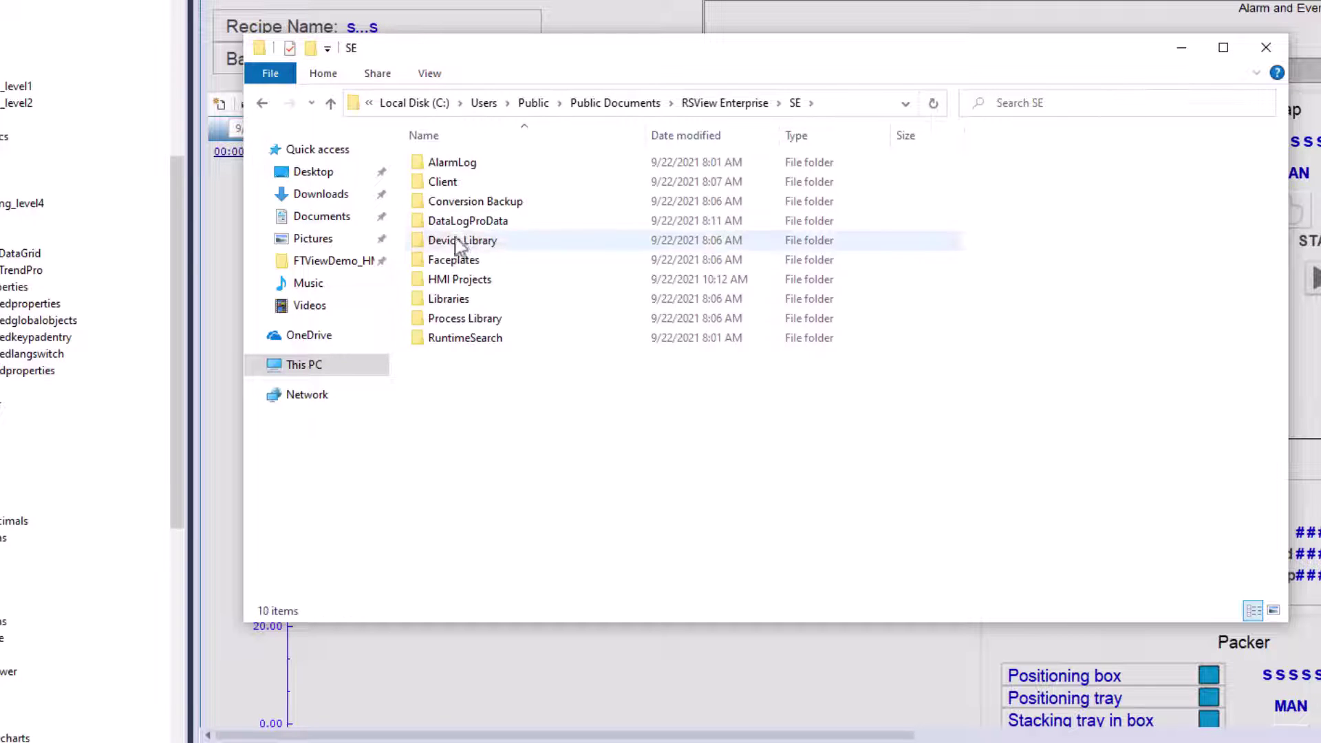
double_click(465, 281)
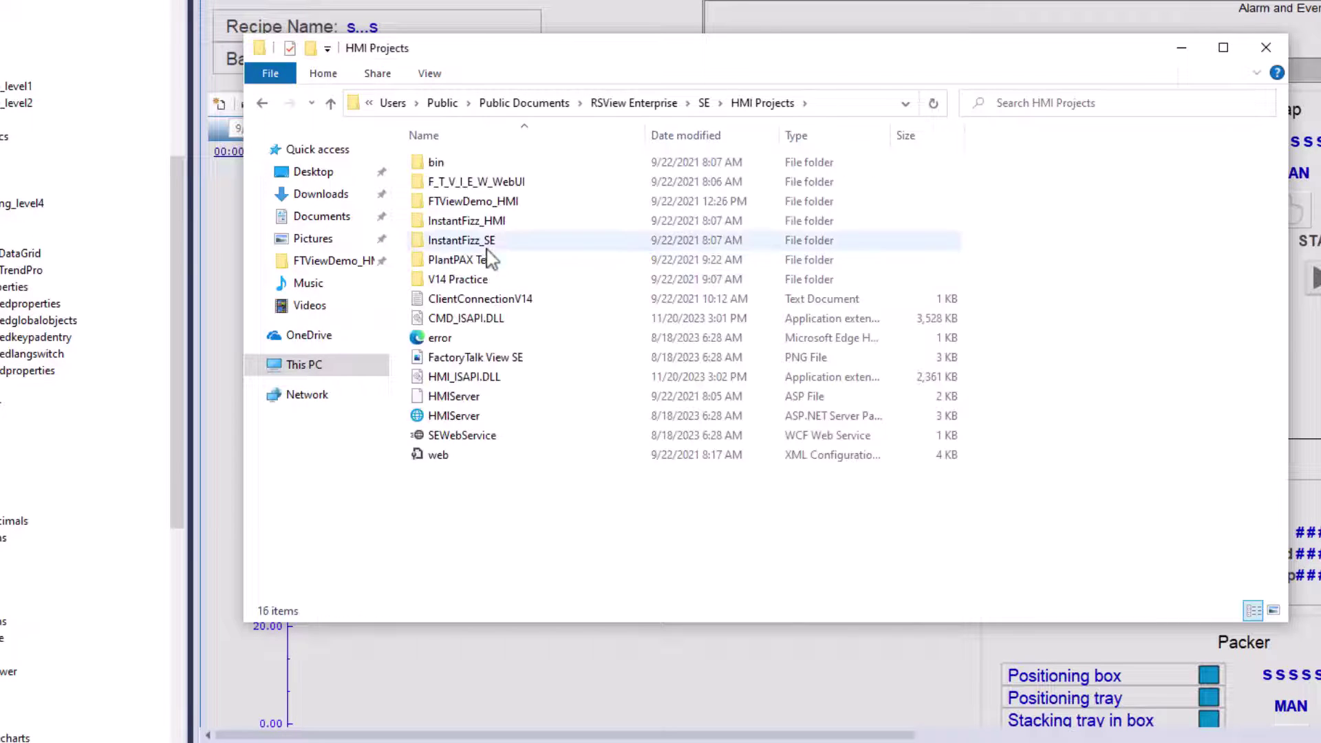
- Open the FTViewDemo_HMI project folder and select the CookieLine_v33.ACD controller file
click(488, 207)
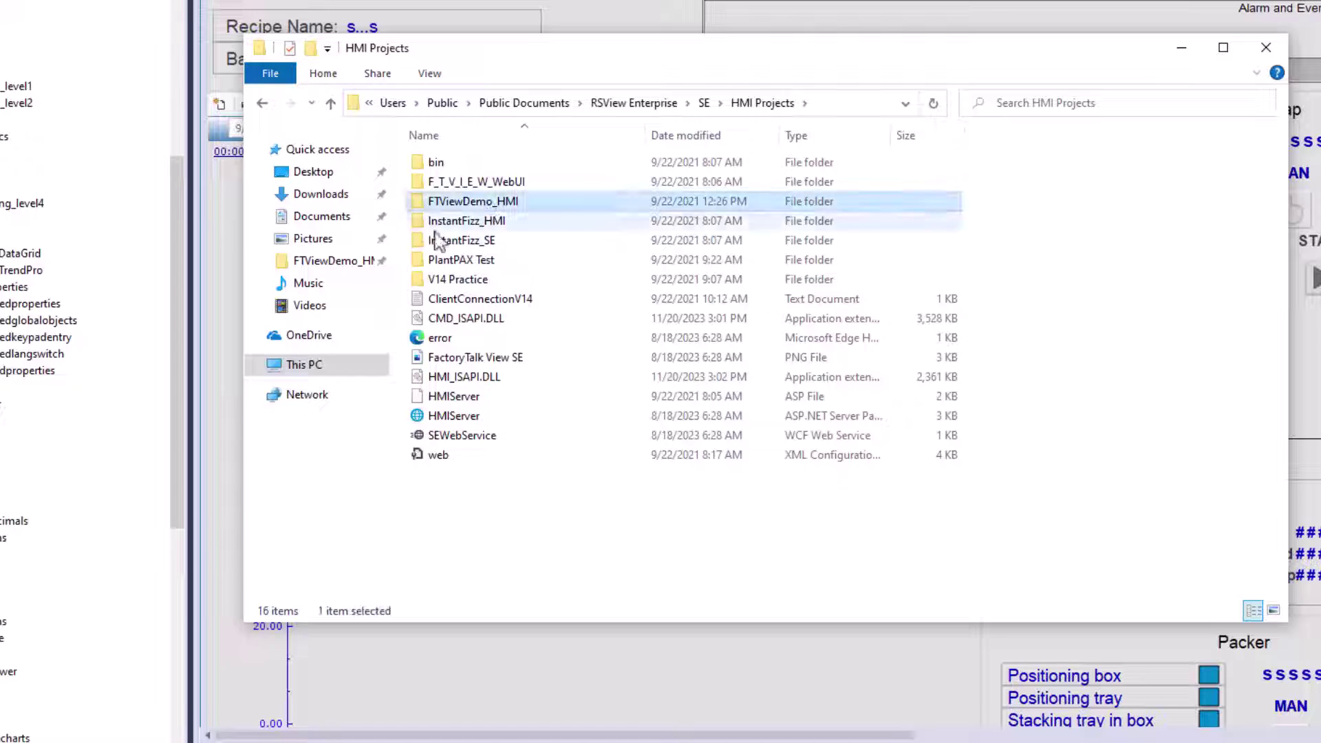
scroll(107, 289, up, 5)
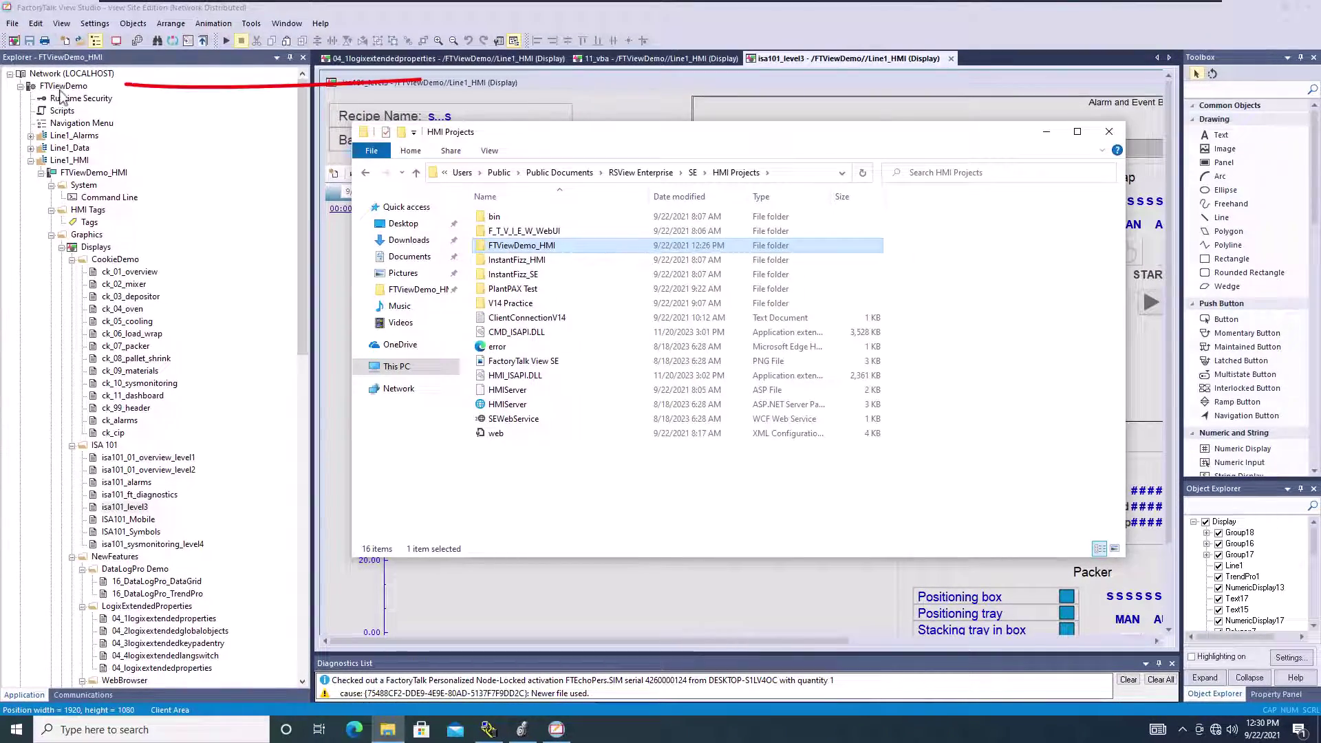
double_click(511, 251)
scroll(537, 358, down, 2)
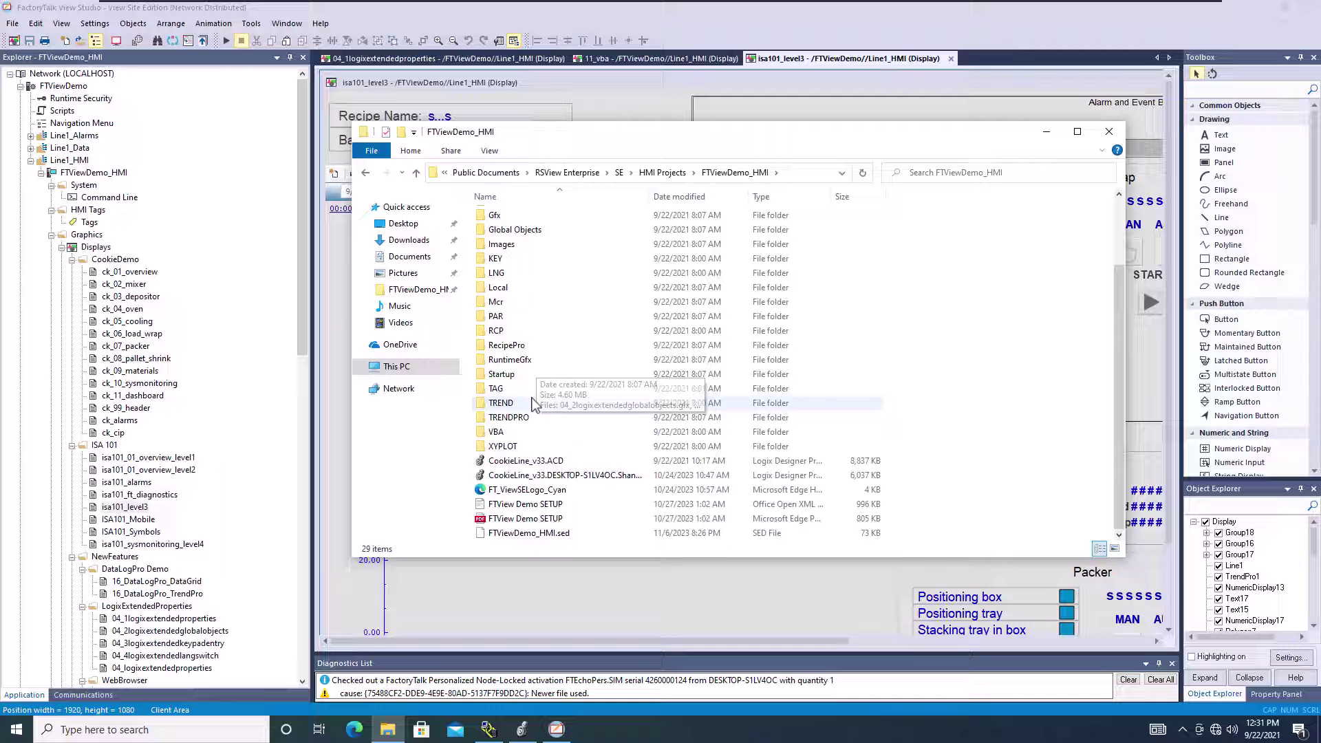
click(540, 461)
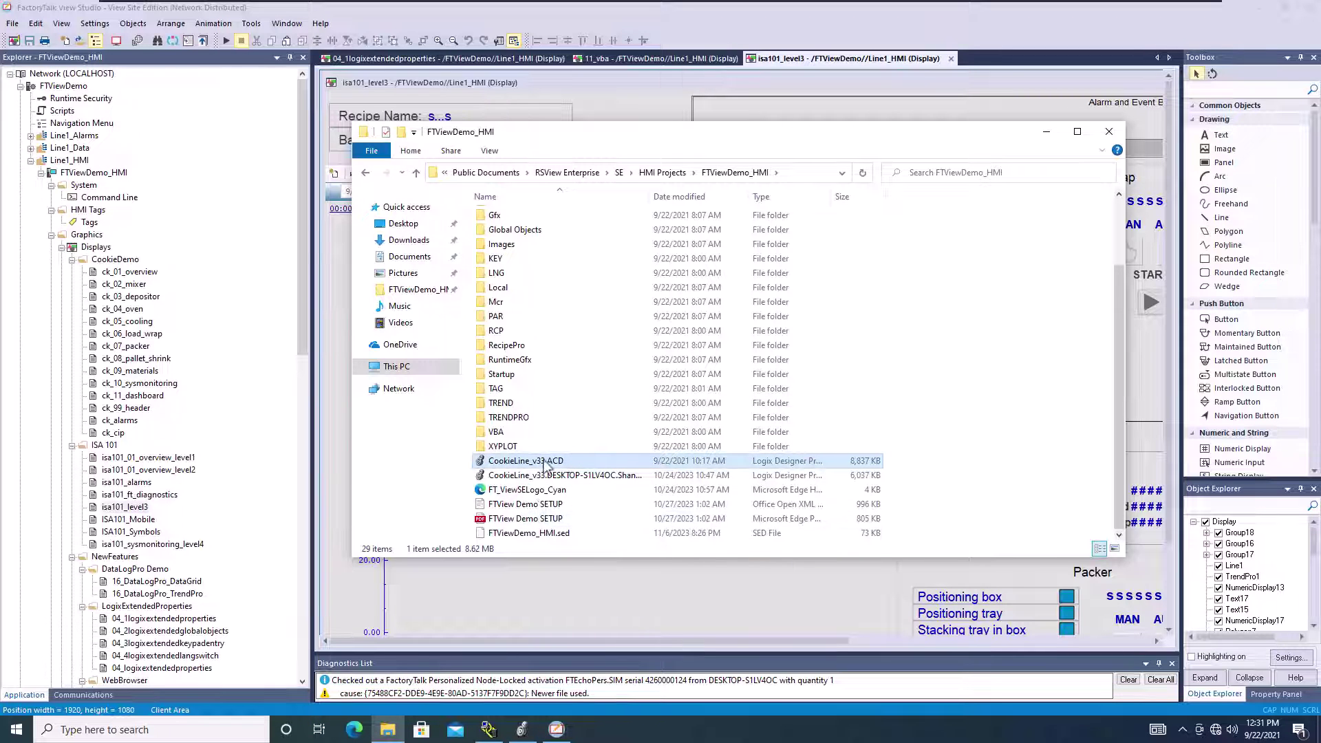
- Open the CookieLine_v33.ACD project in Logix Designer and display the properties of its RACE_CookieLine controller
click(537, 520)
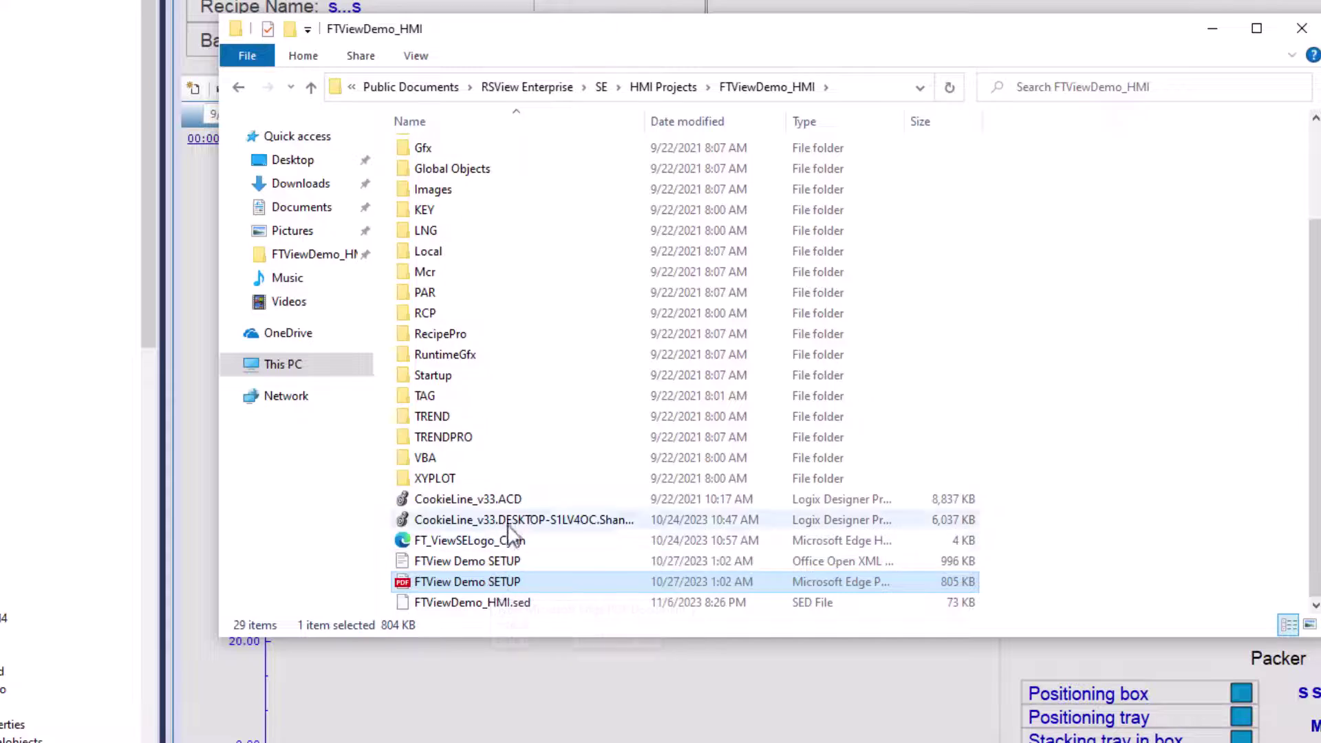
double_click(506, 500)
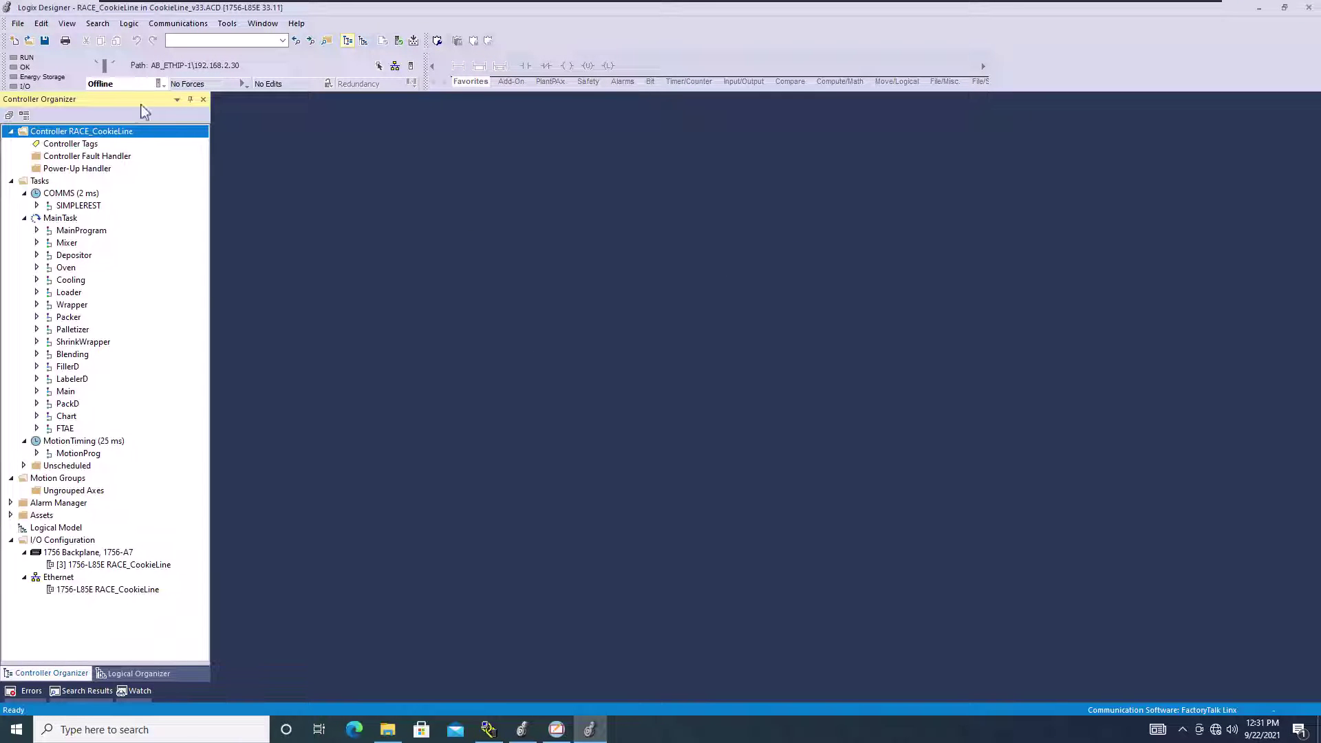
right_click(123, 138)
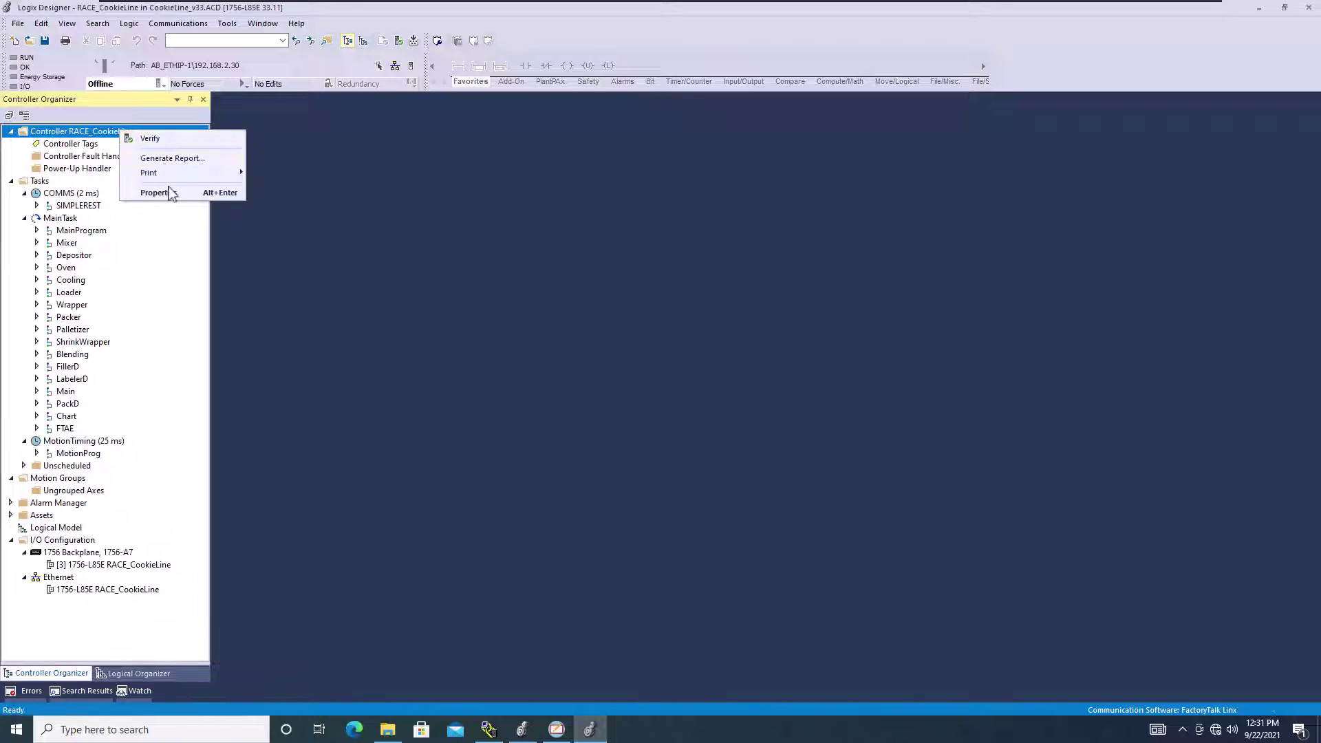
click(151, 188)
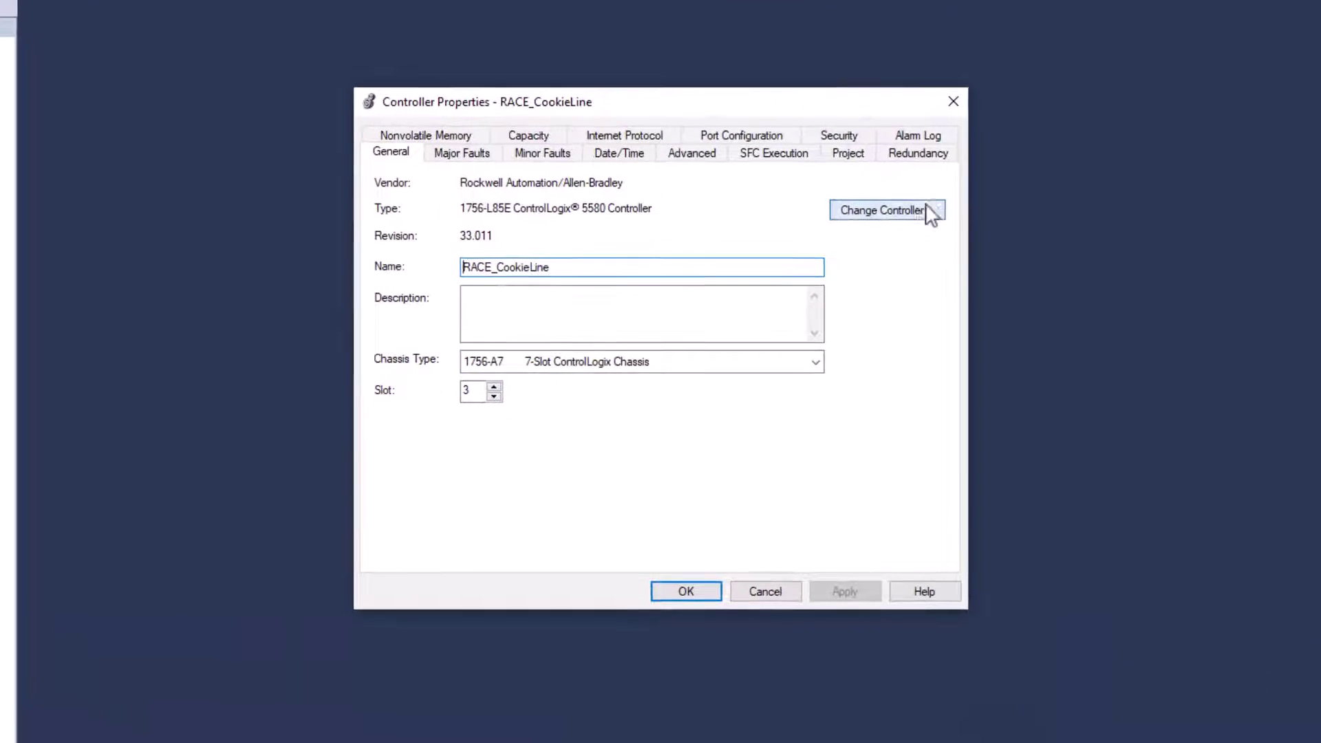
- Examine the controller types offered for changing the RACE_CookieLine controller, then cancel without changing the type
click(880, 238)
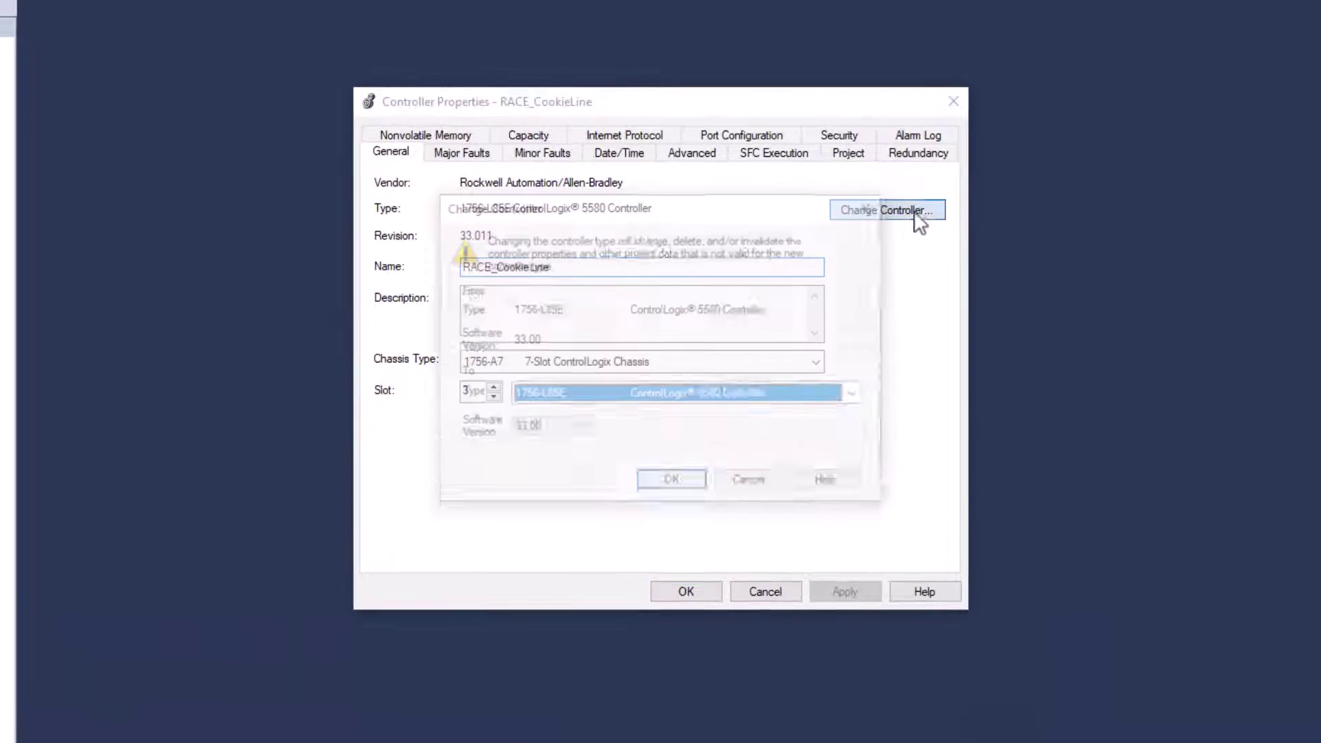
click(858, 394)
scroll(801, 446, down, 12)
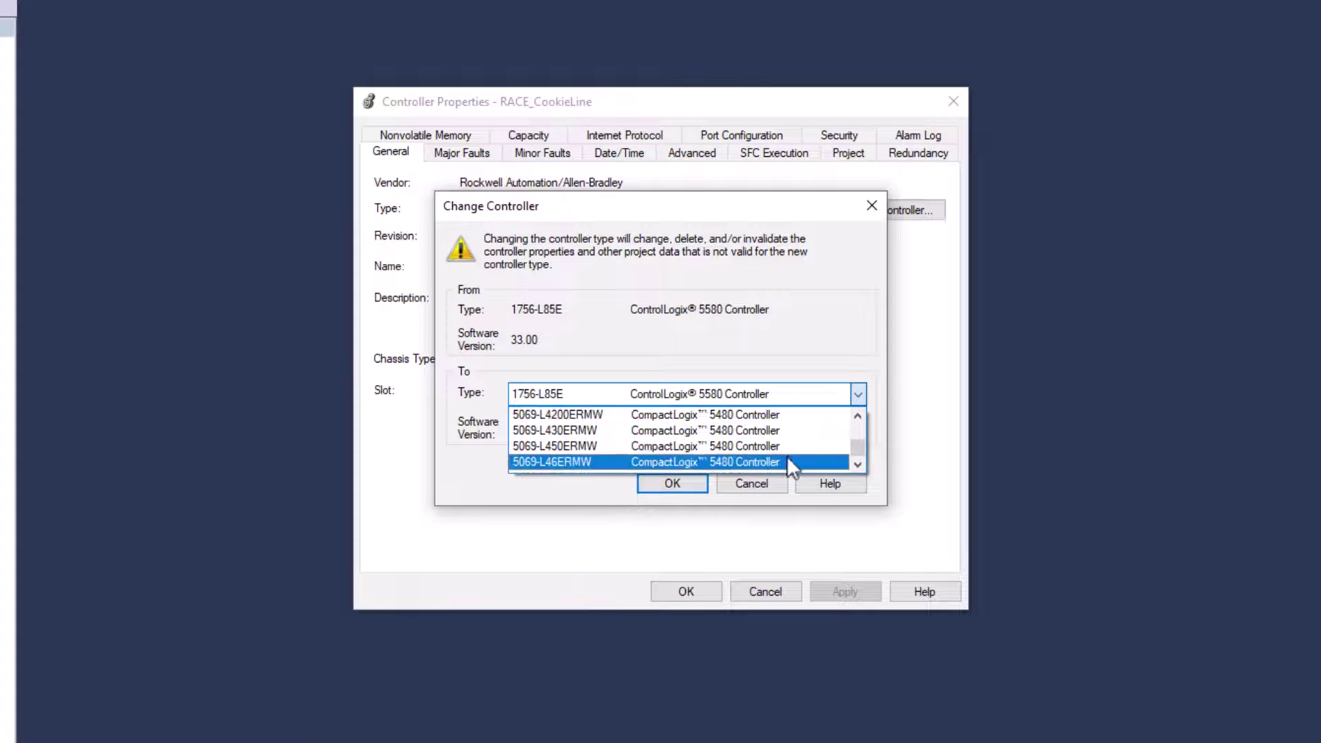
scroll(787, 455, up, 4)
scroll(791, 444, up, 9)
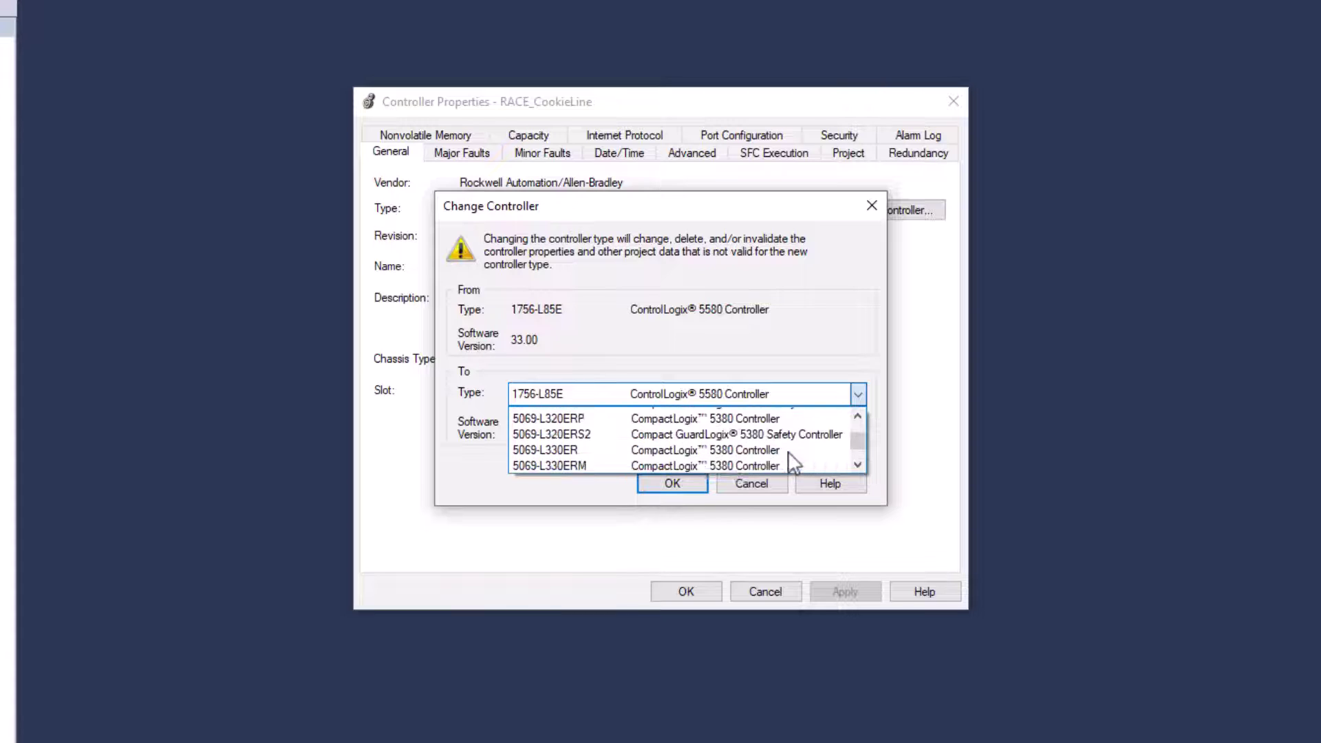
click(820, 372)
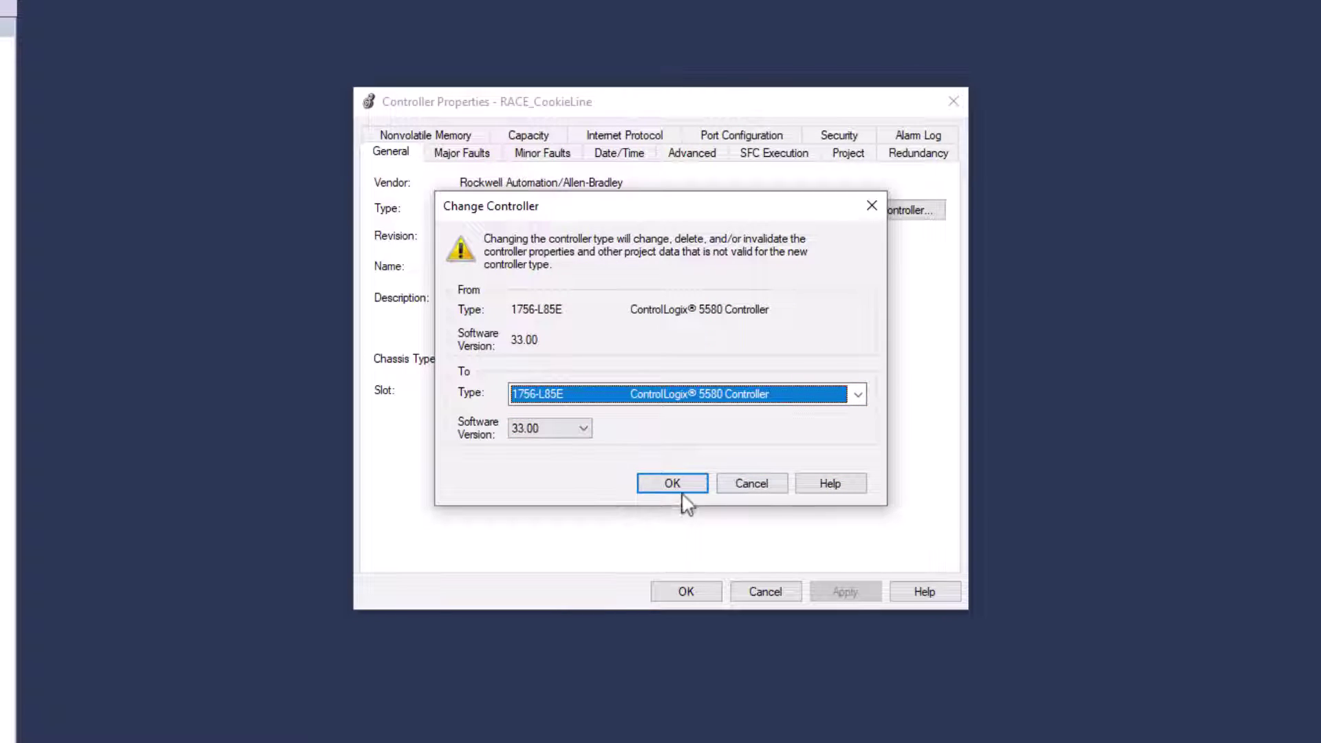
click(765, 484)
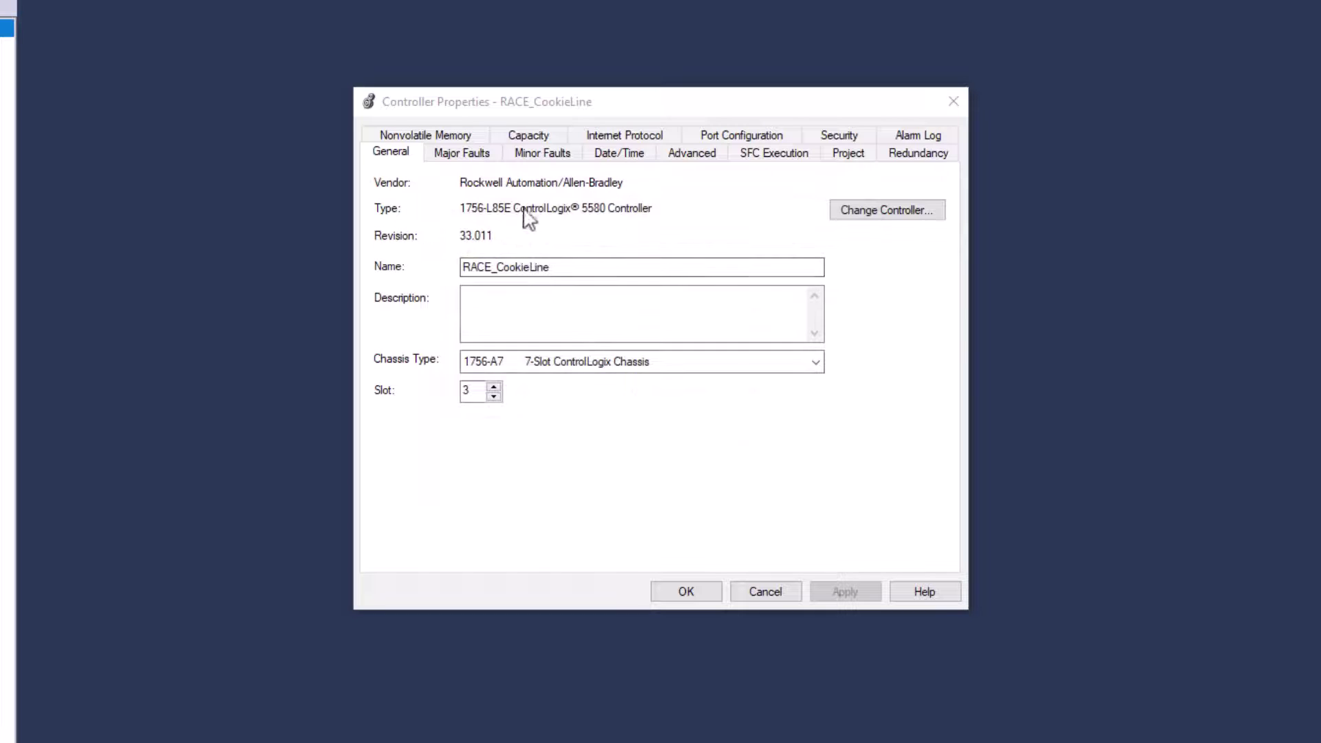
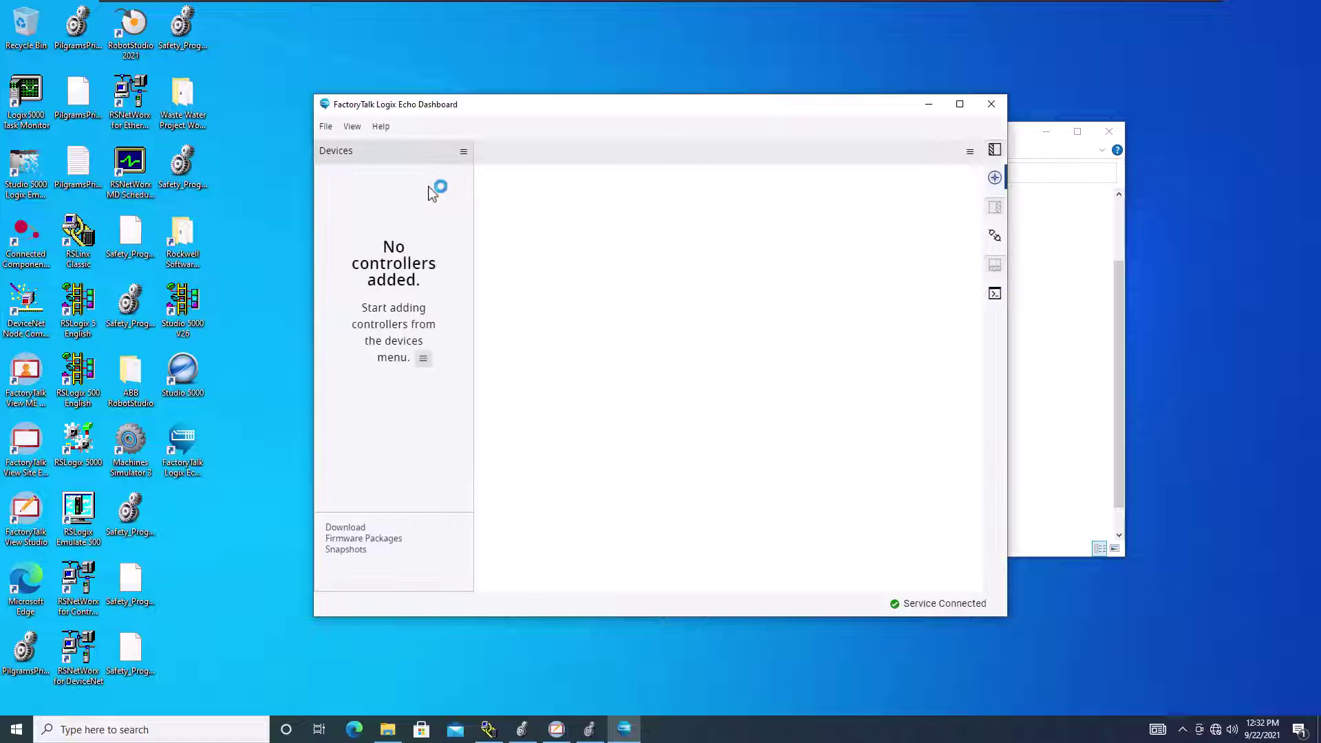
click(463, 150)
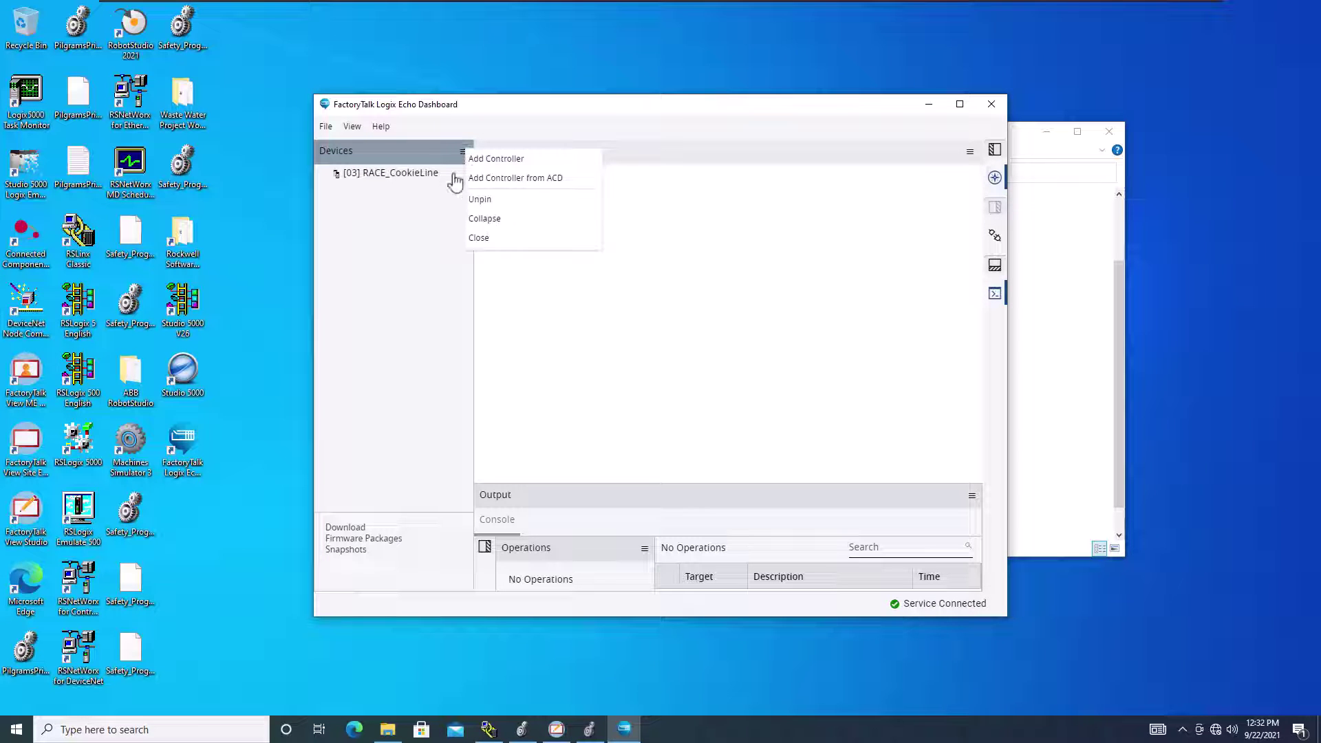
click(501, 180)
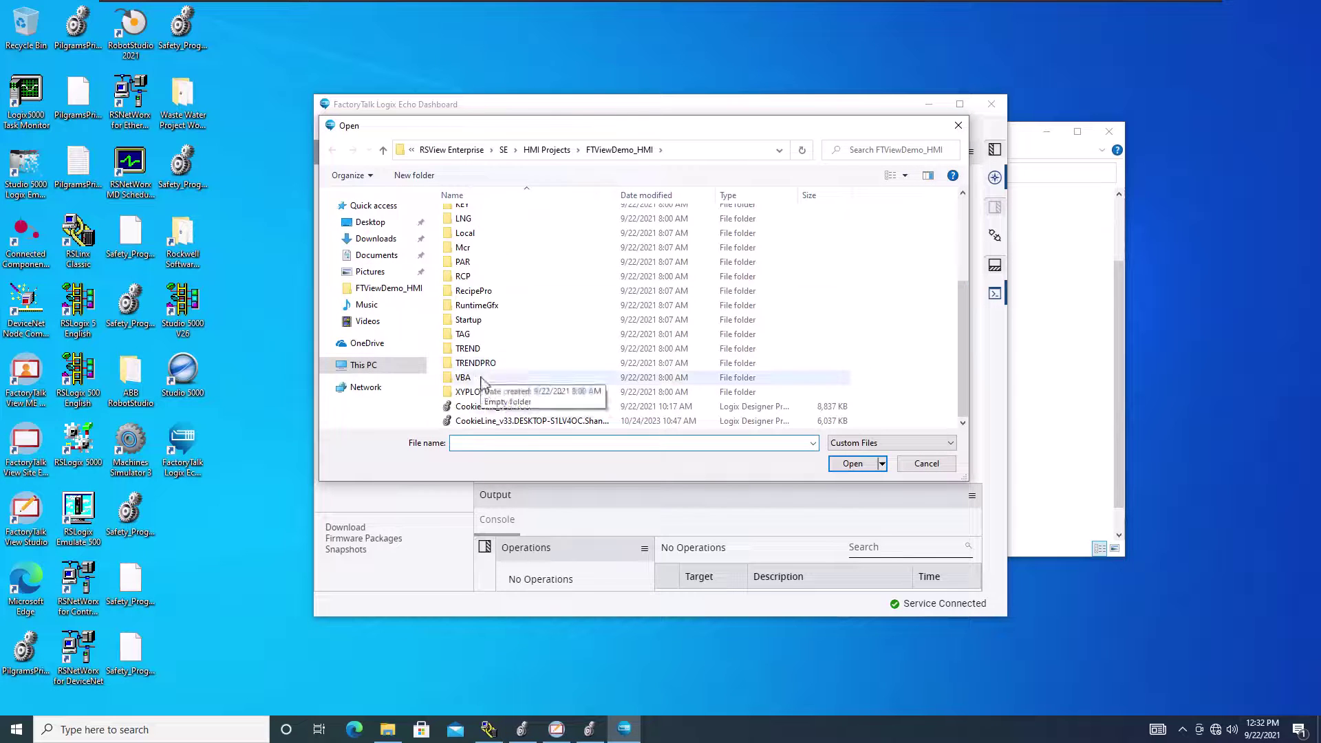
click(494, 407)
click(875, 468)
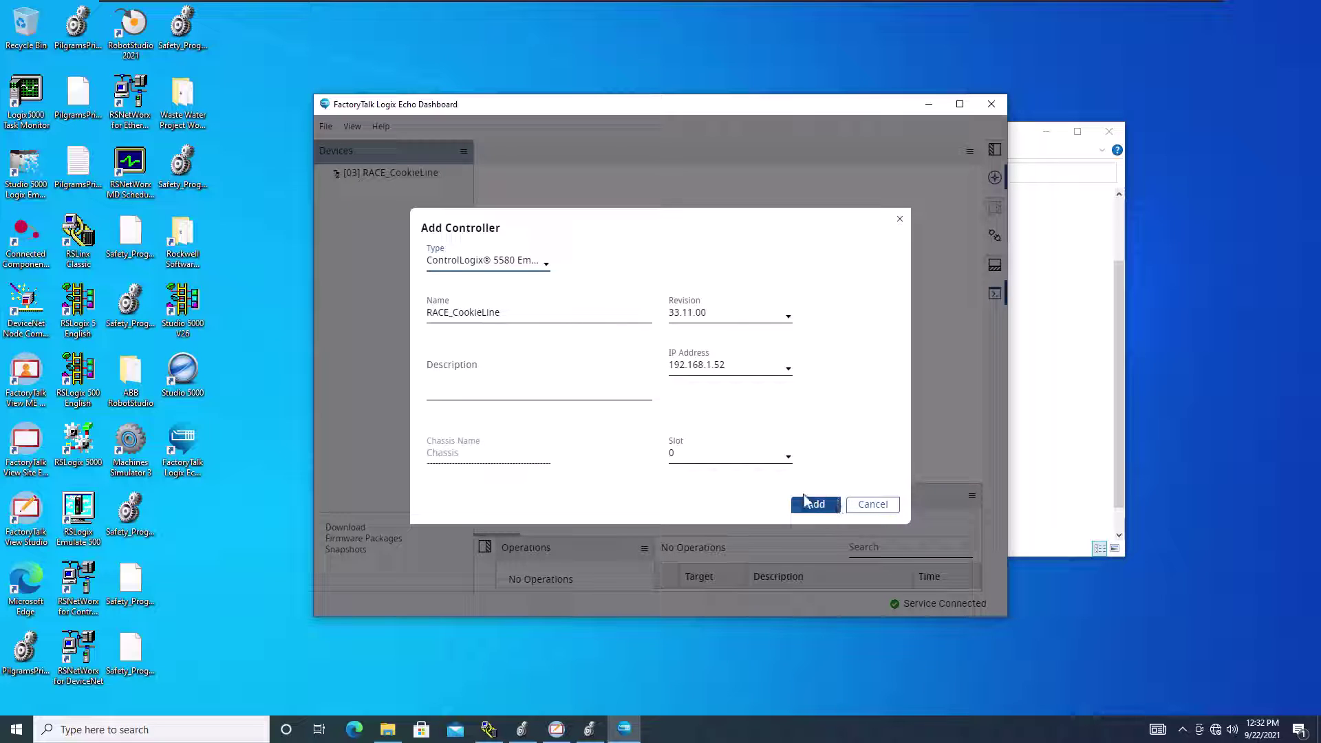
click(860, 507)
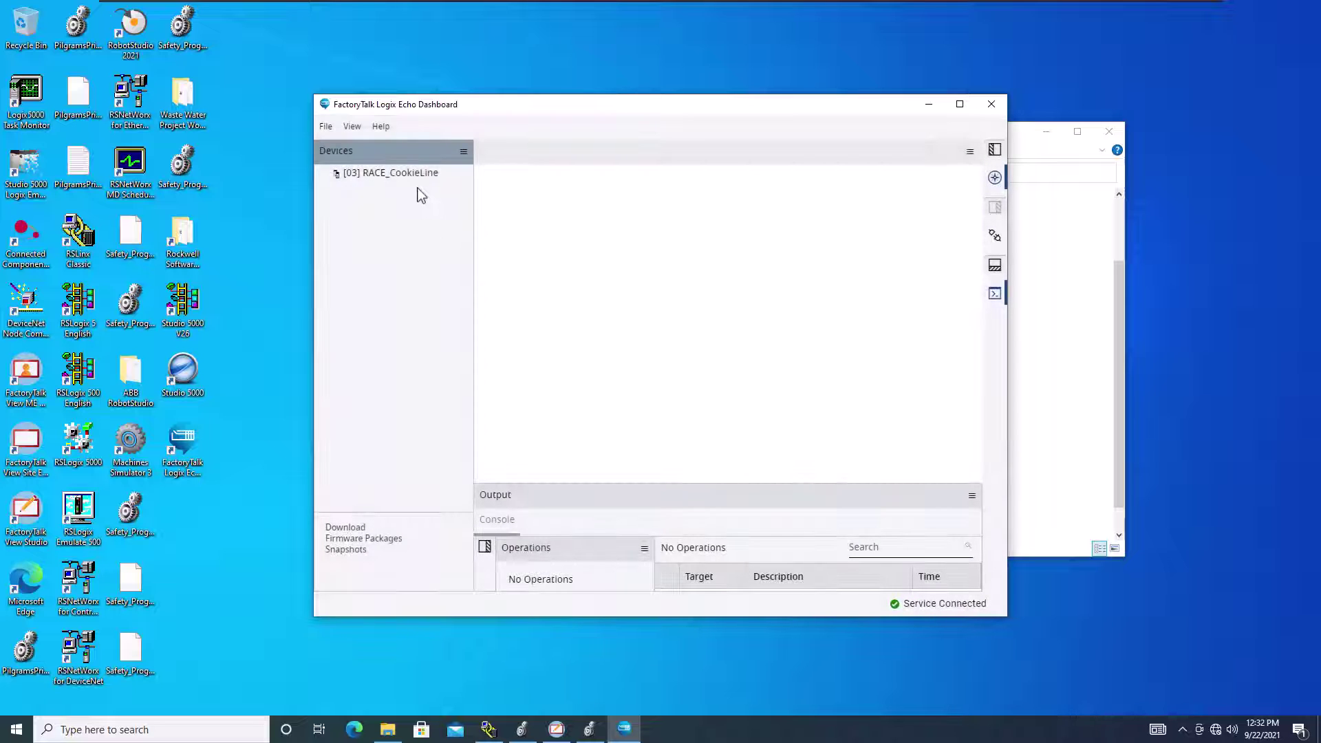
- Select RACE_CookieLine in the Logix Echo Dashboard, then select the matching slot 3 controller on the 1756 Backplane in Logix Designer
click(419, 180)
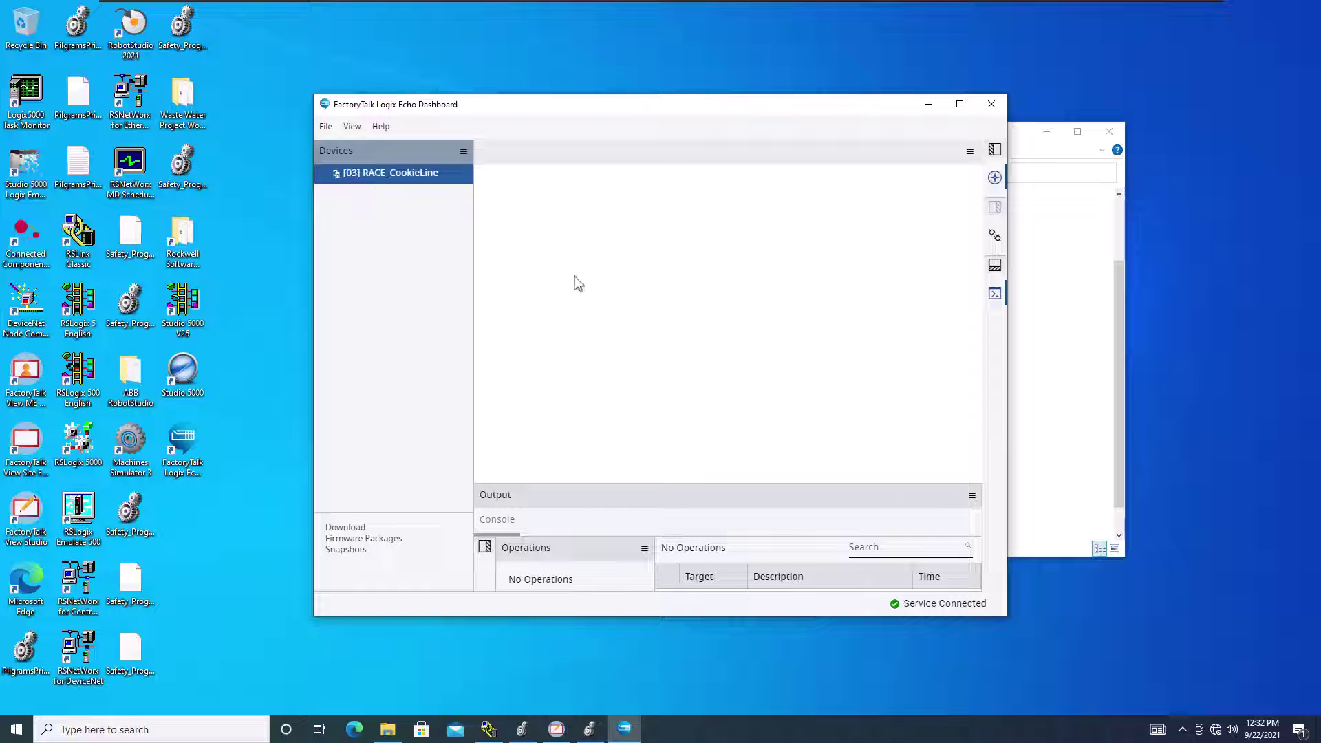
click(589, 729)
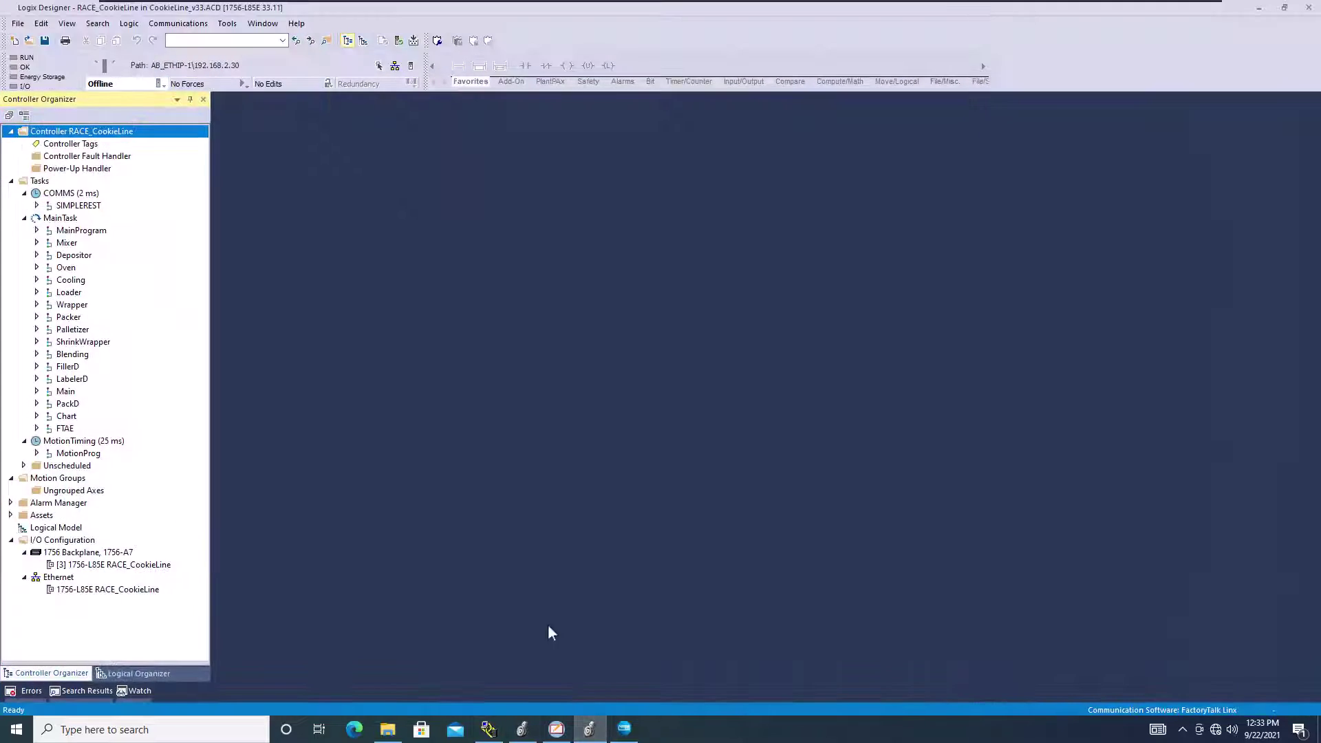
click(97, 565)
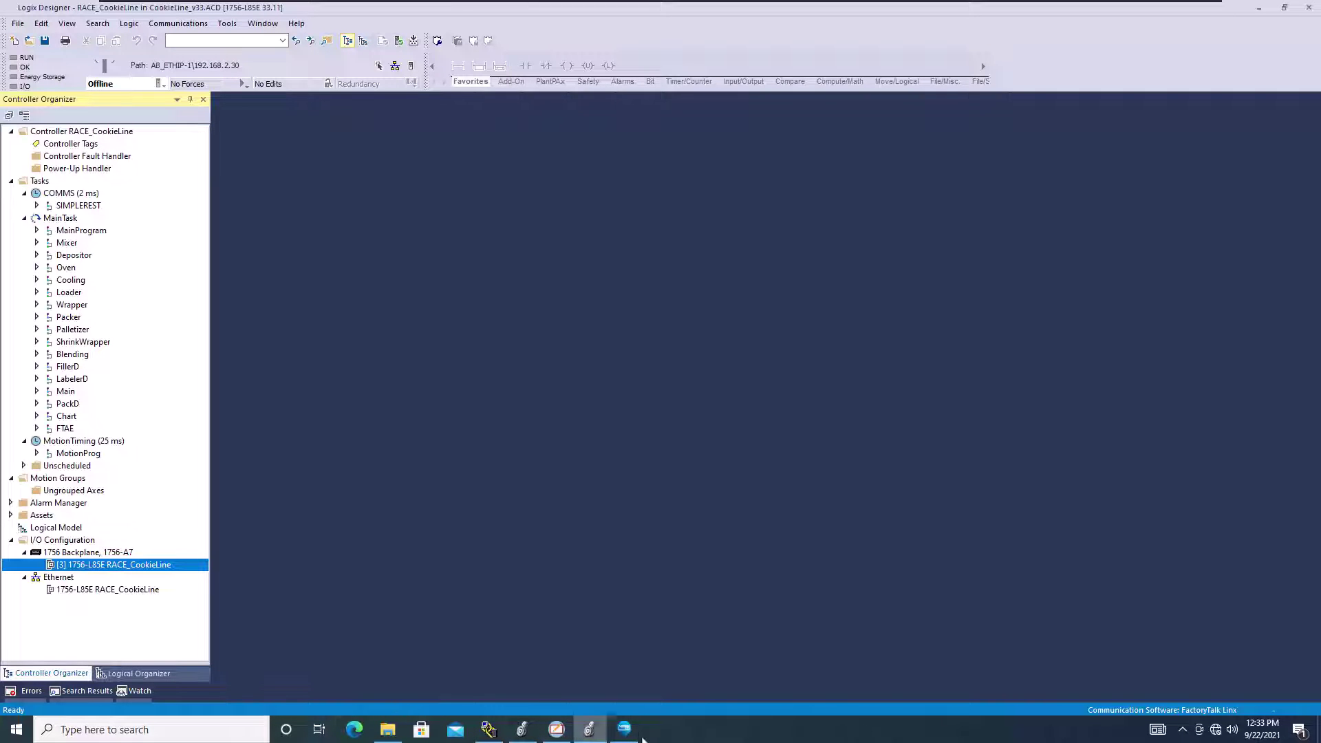
- Switch back to the Logix Echo Dashboard and show the expanded device status of RACE_CookieLine
click(624, 729)
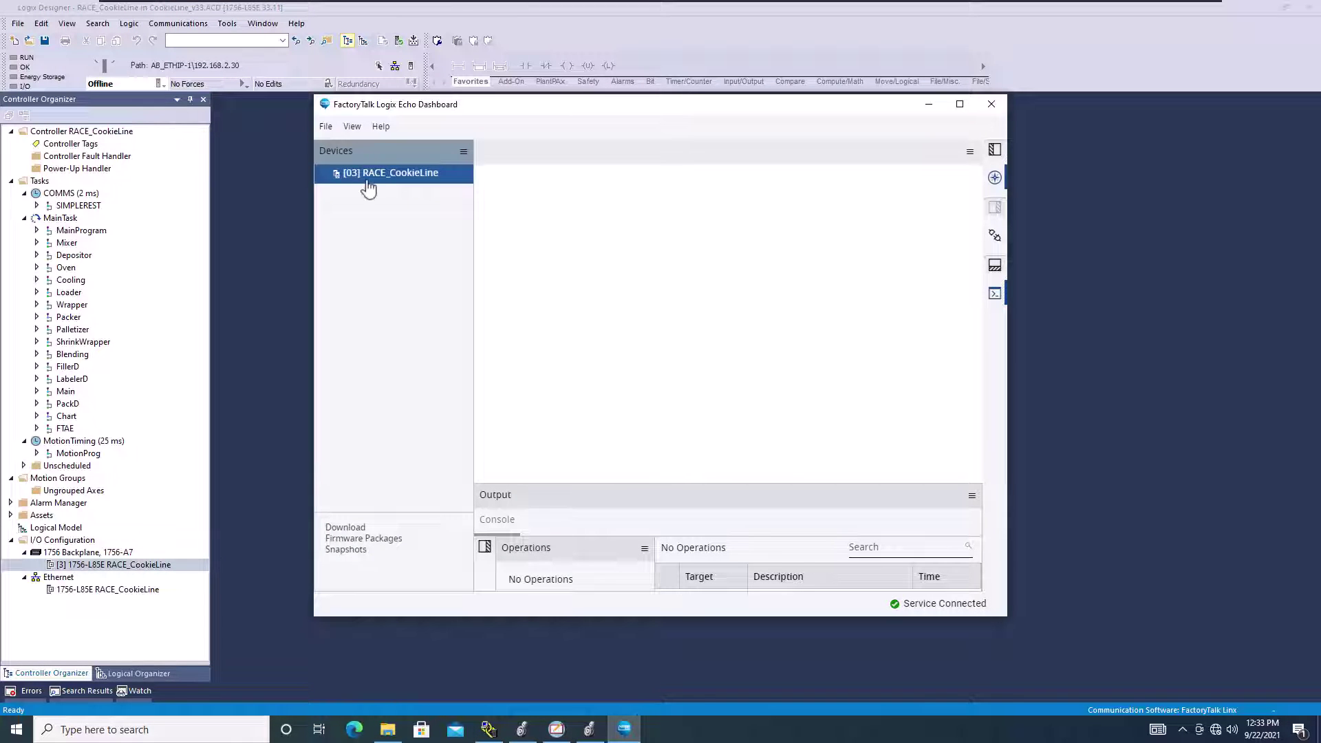
click(995, 235)
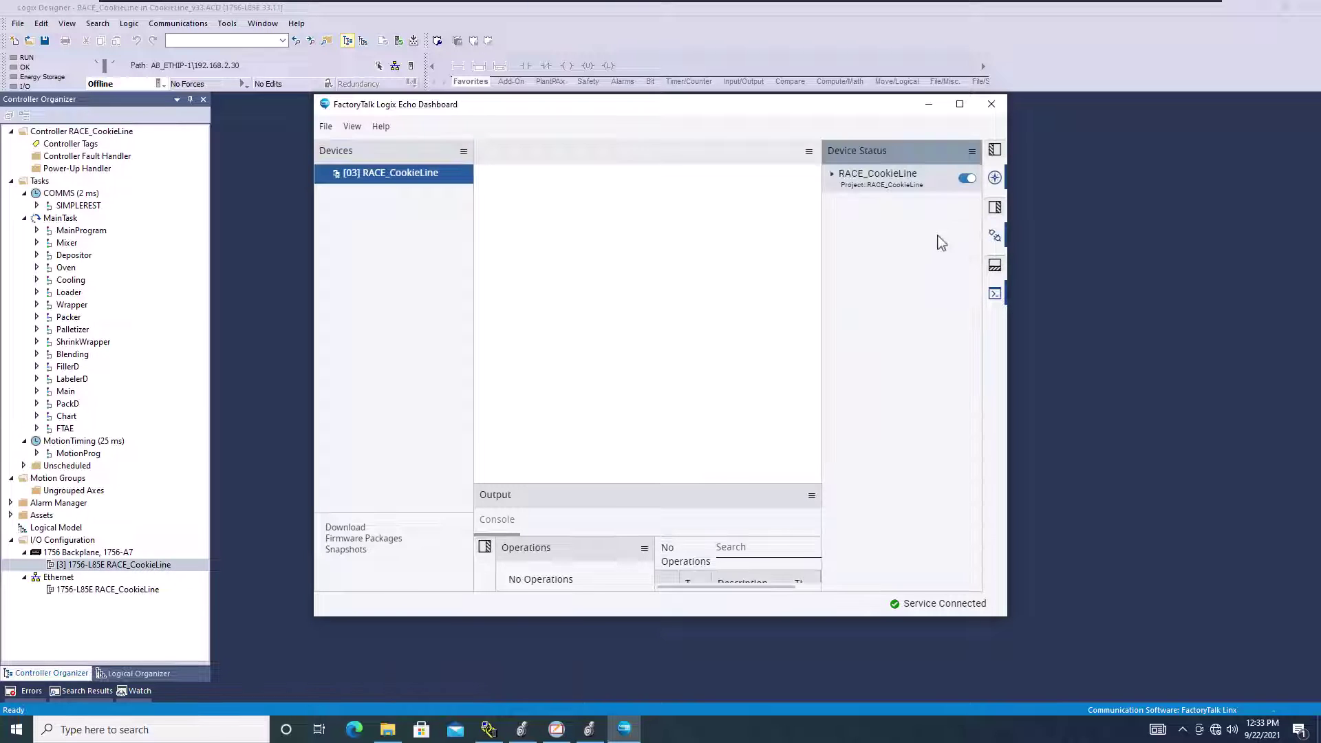
click(832, 174)
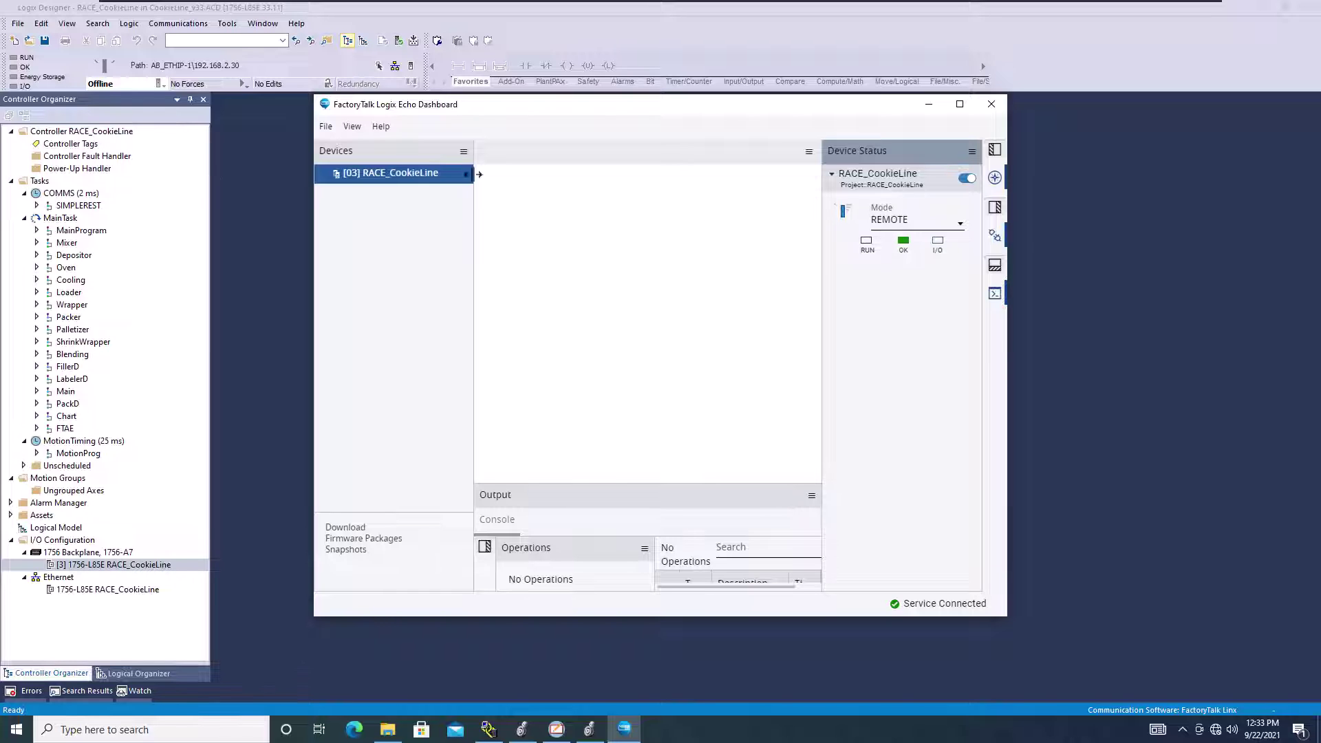
- Launch FactoryTalk Linx Network Browser from the desktop's Rockwell Software shortcut folder and select the RACE_CookieLine device under EmulateEthernet
click(389, 731)
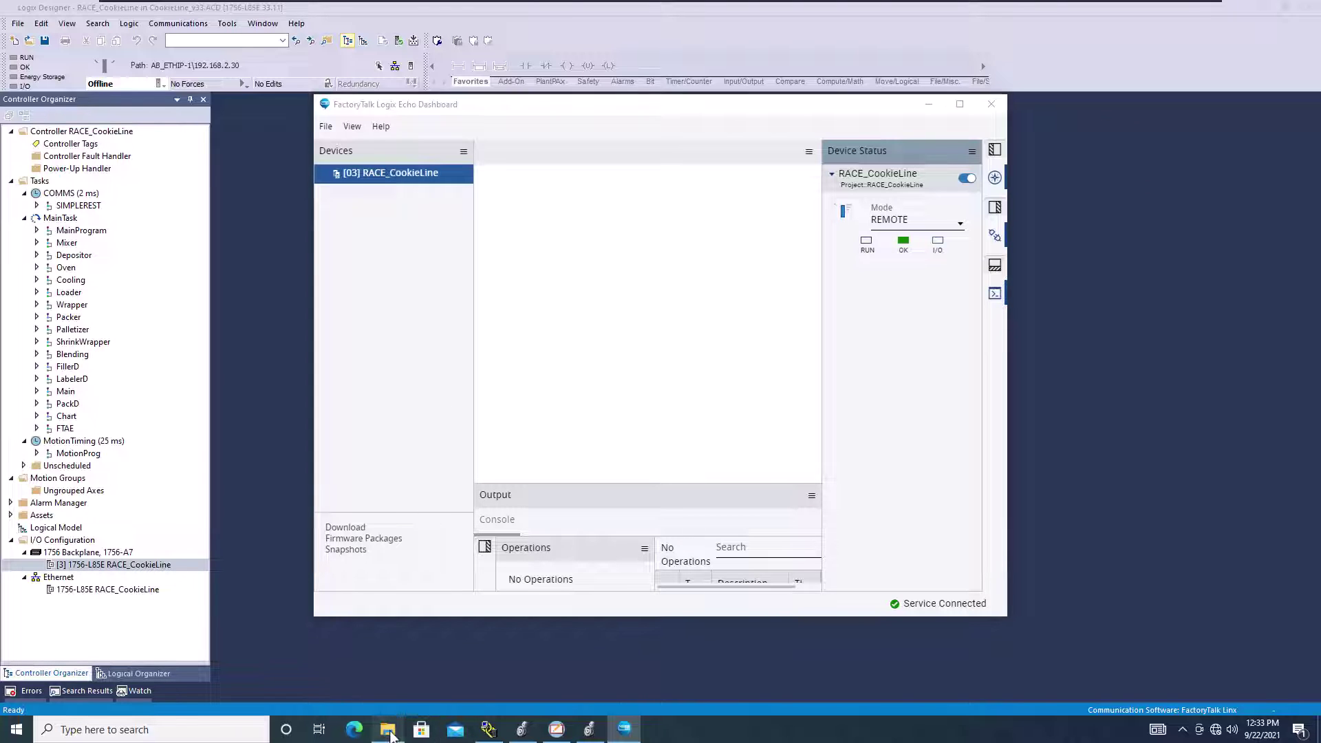
click(1244, 161)
click(1258, 7)
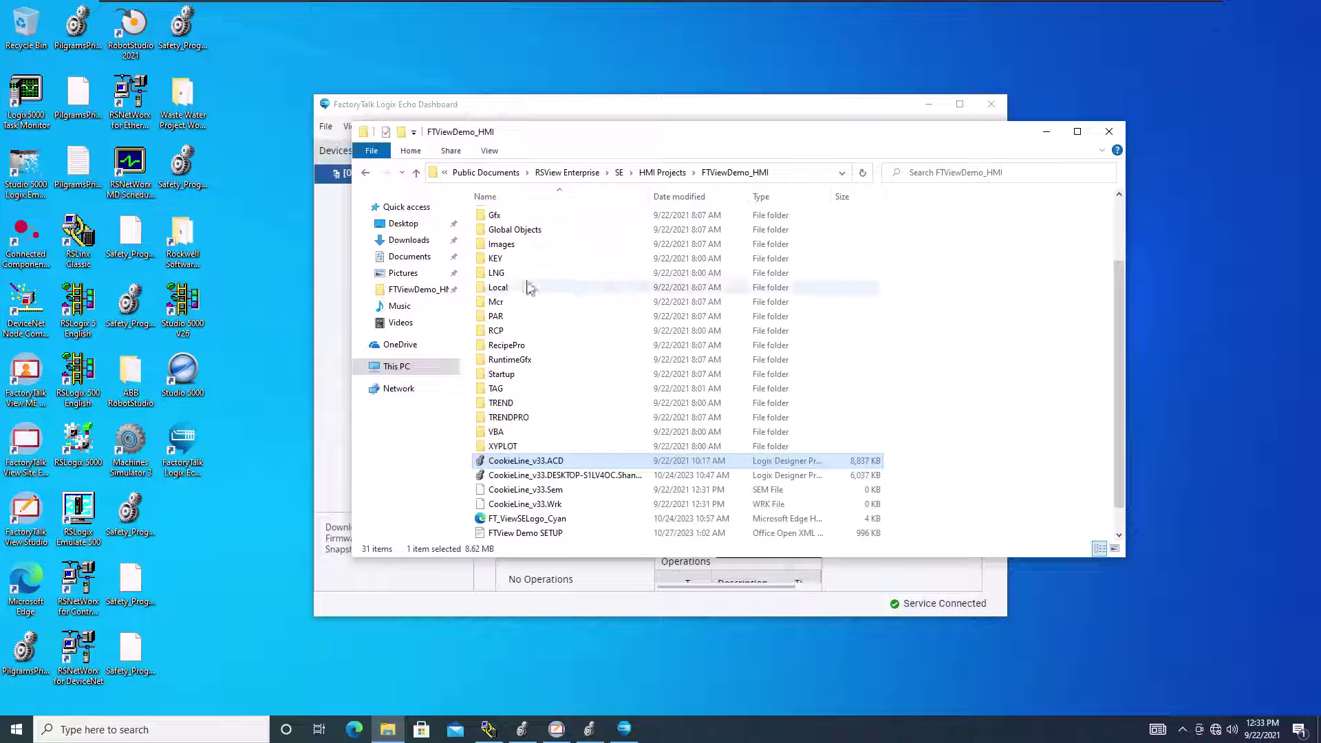
double_click(183, 248)
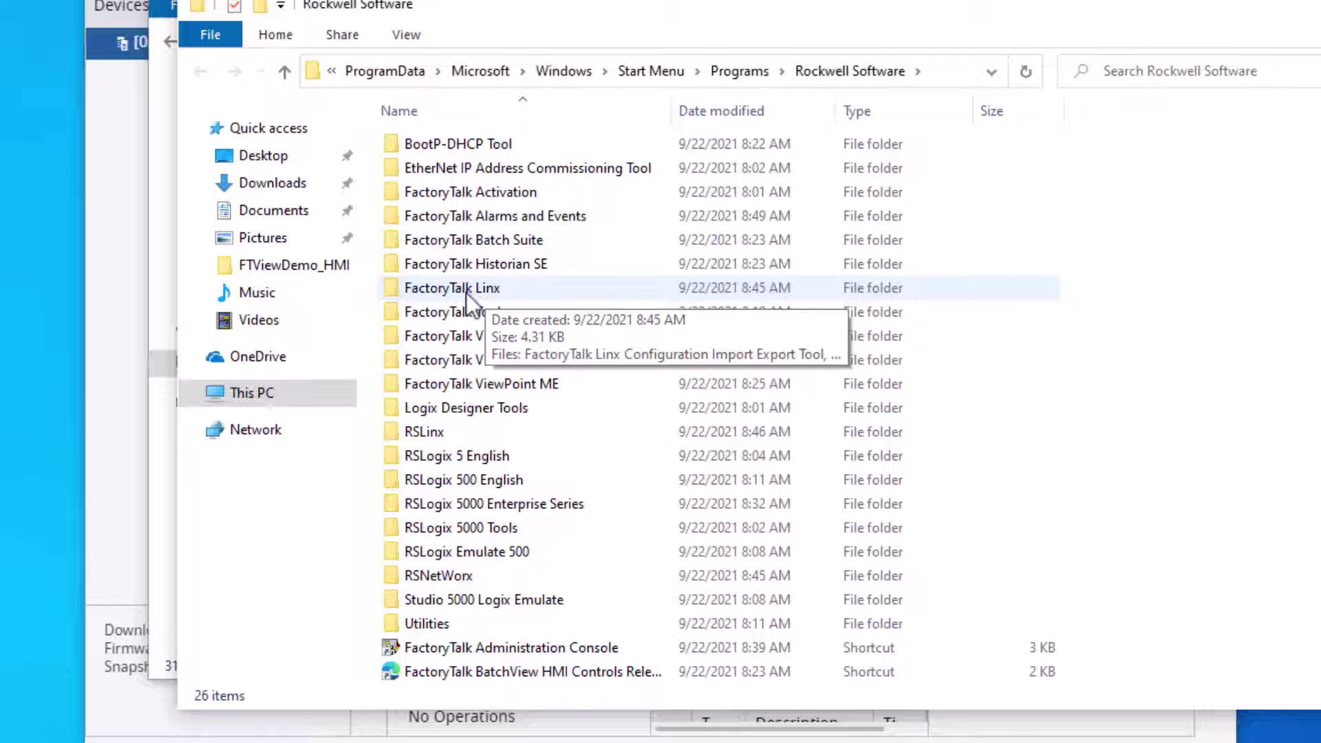
double_click(465, 293)
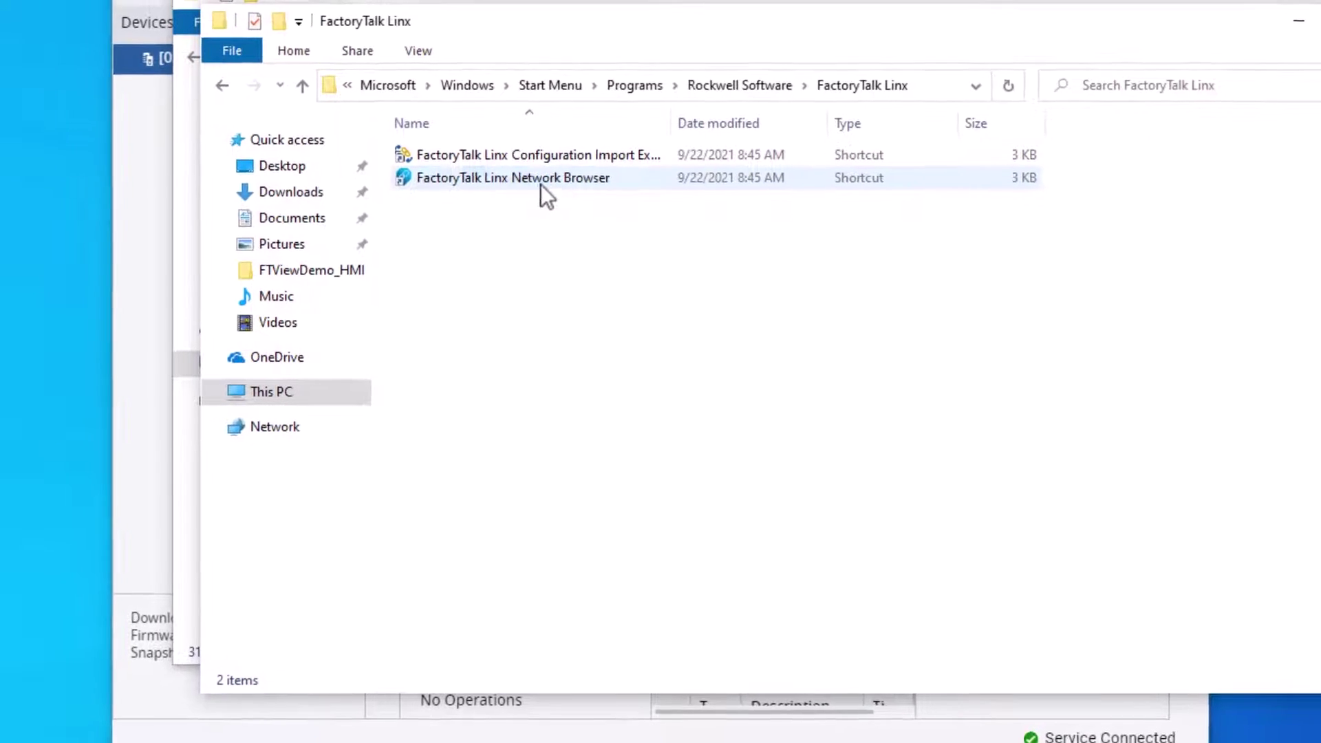
double_click(526, 169)
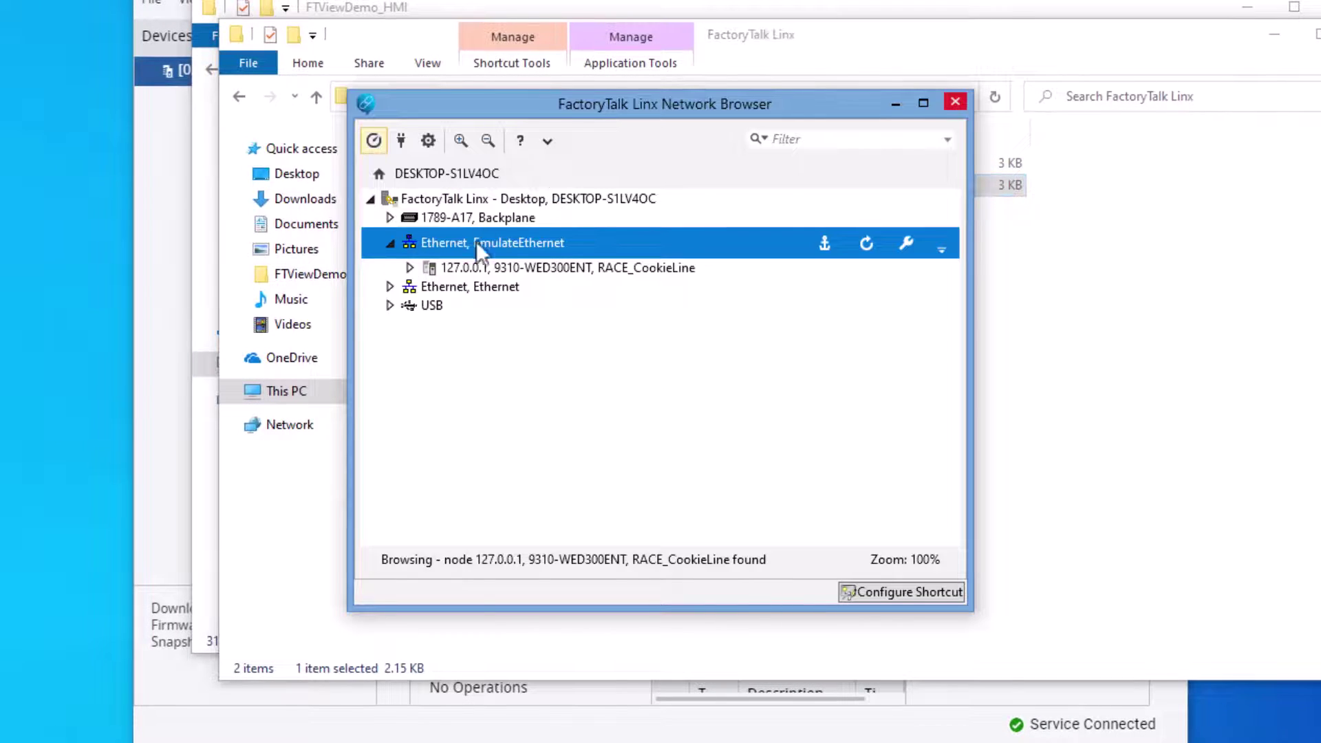
click(501, 267)
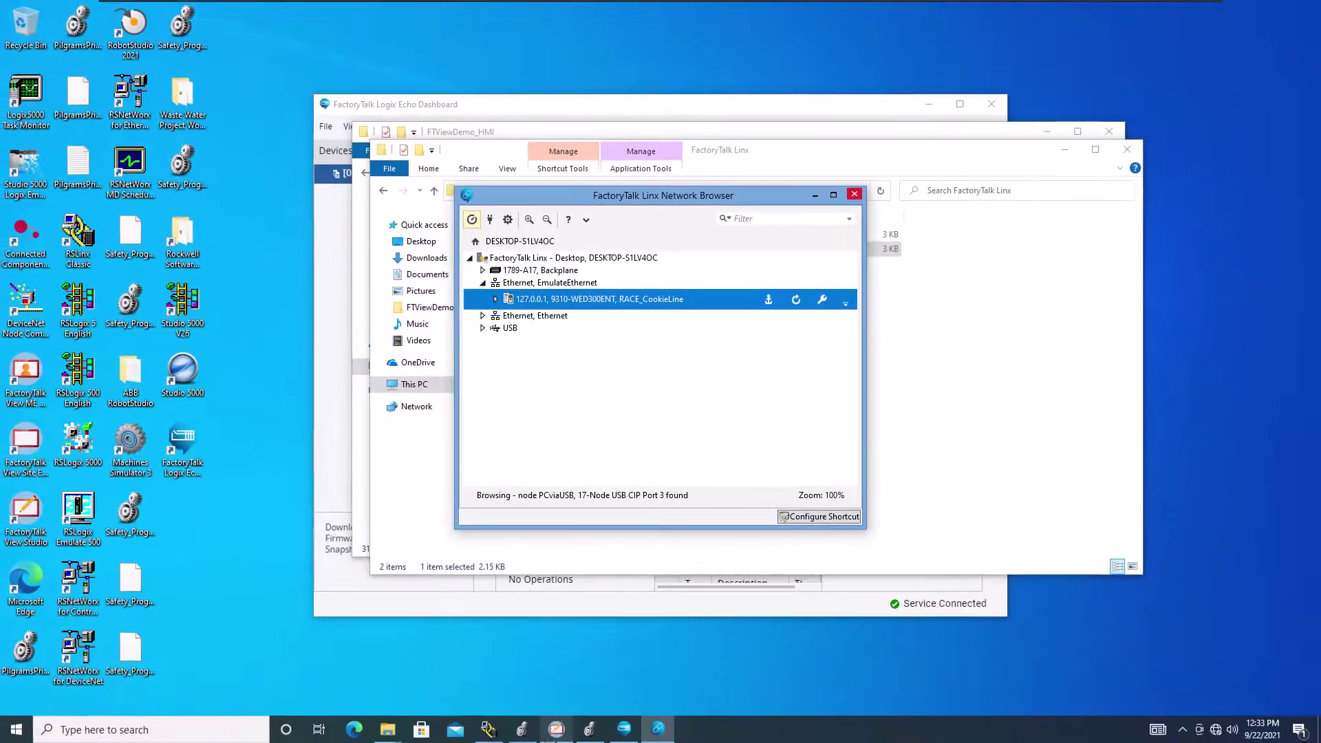
- Switch to Logix Designer, view the available networks in Who Active, and close it again
click(590, 728)
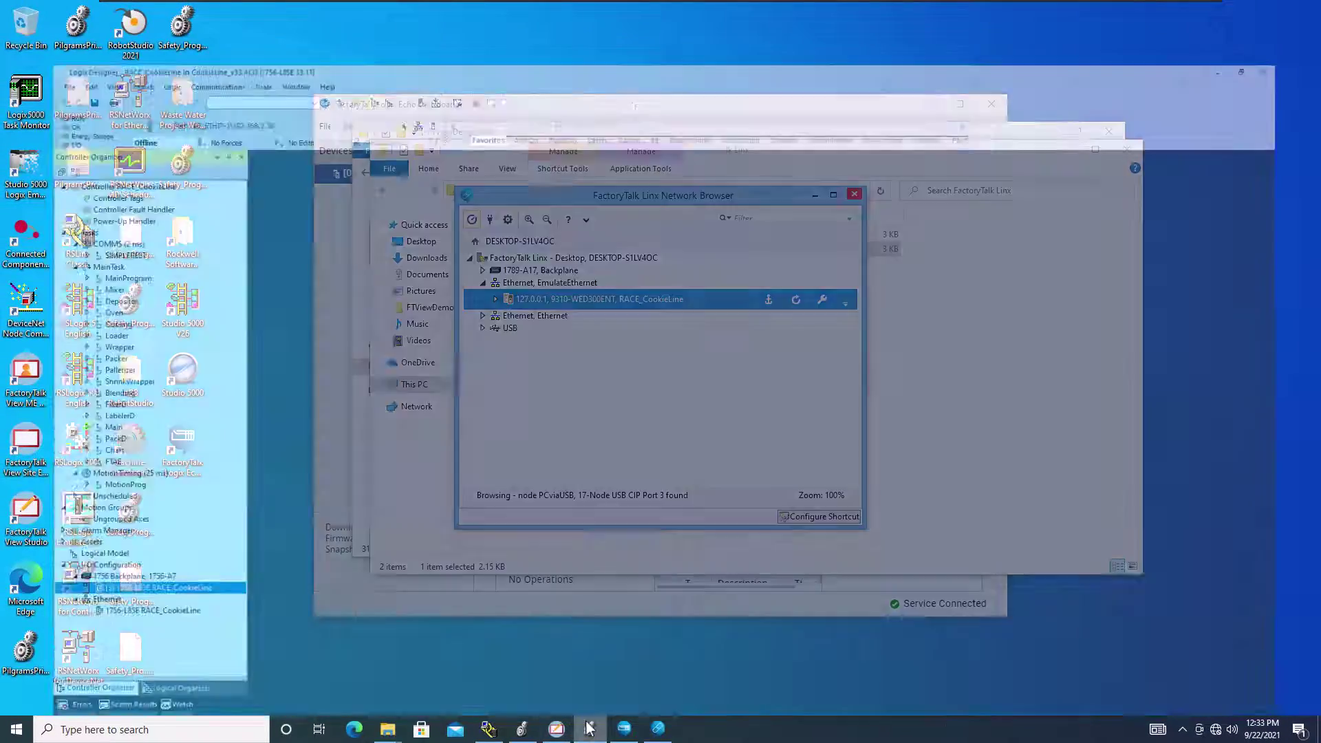
click(180, 24)
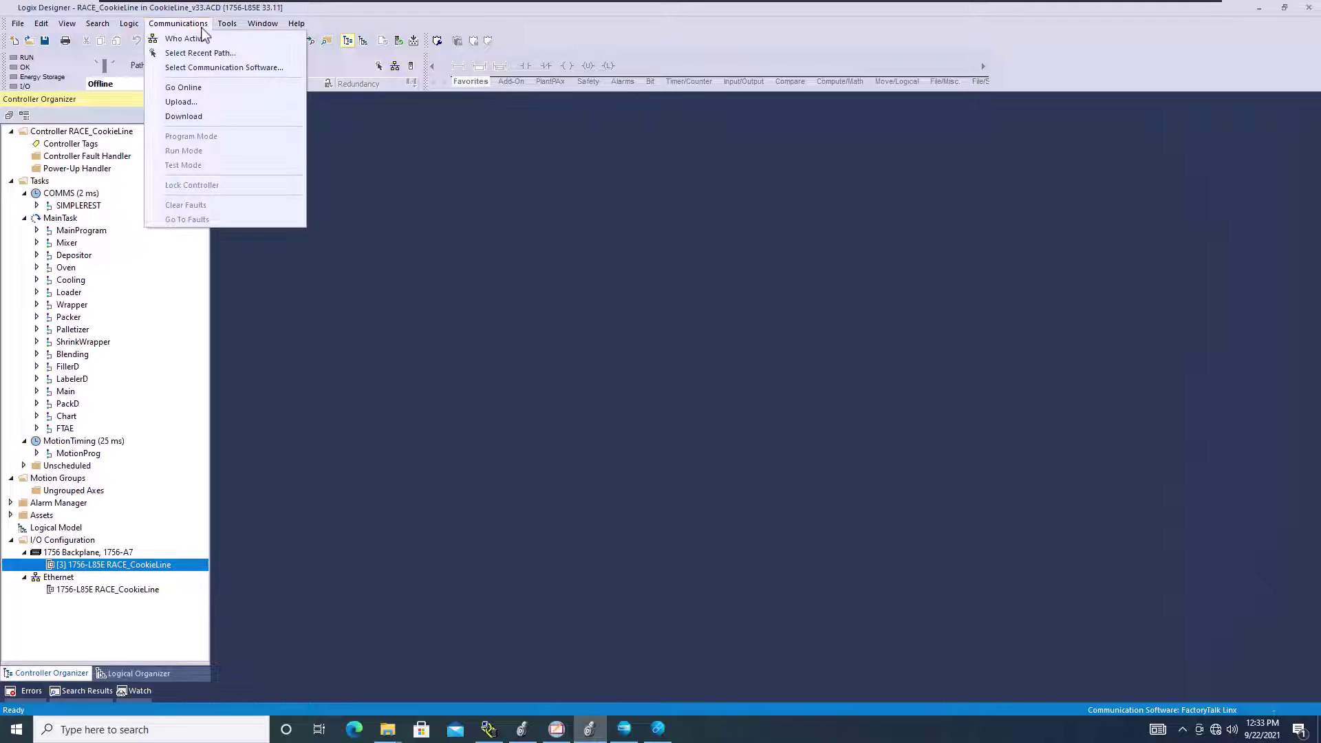
click(180, 39)
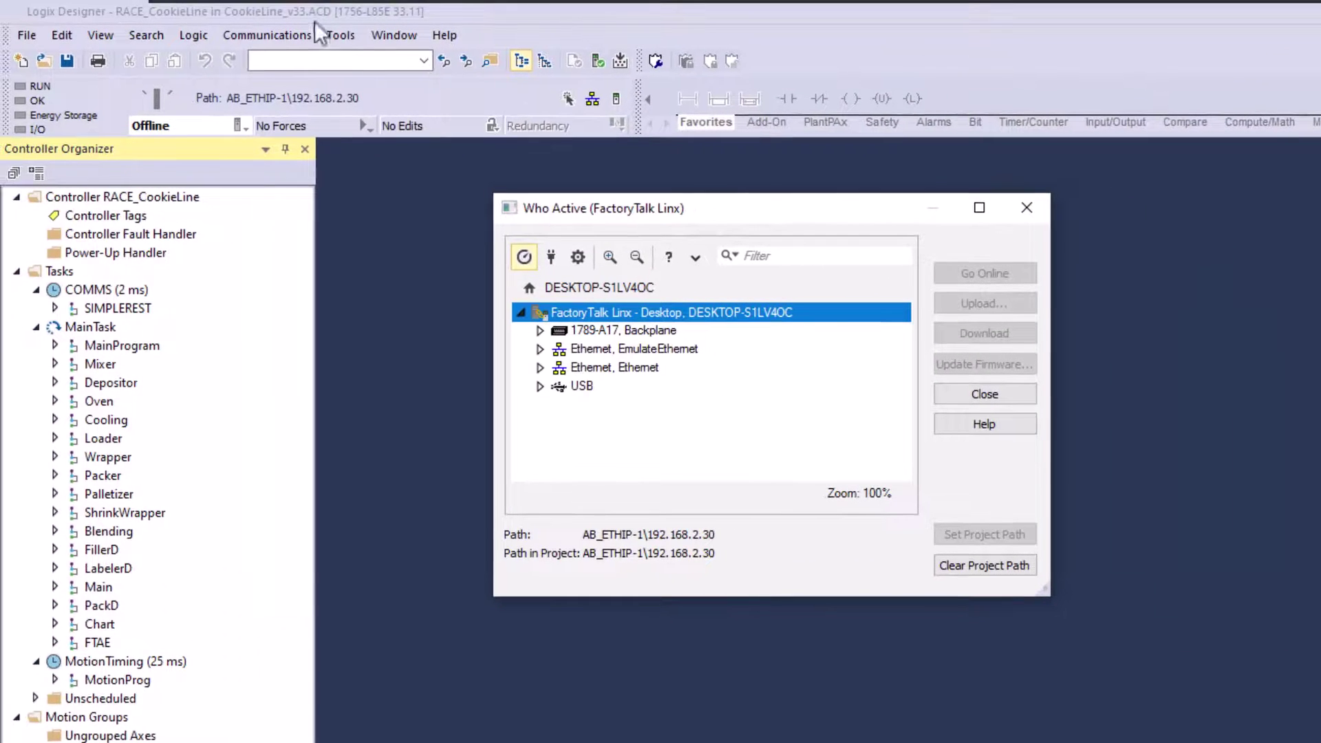
click(1028, 208)
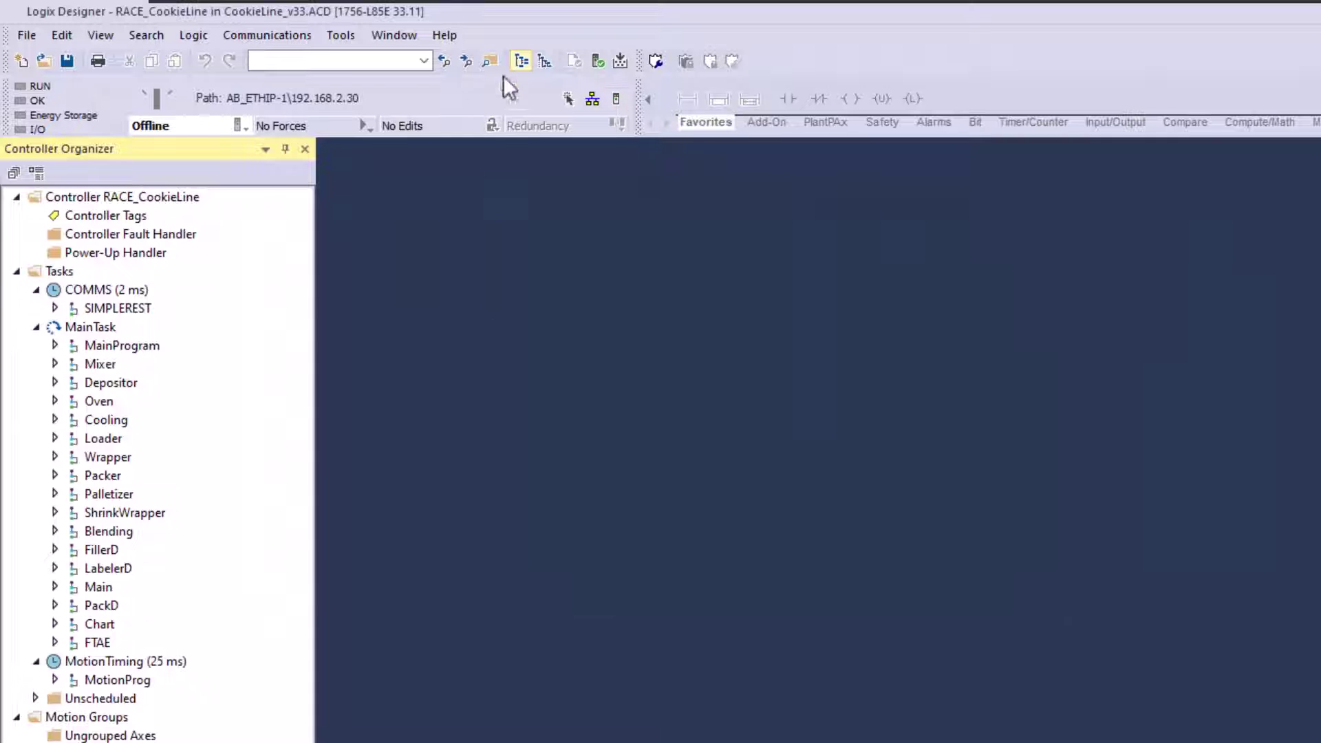
- Try to change the communication software used by Logix Designer while the CookieLine project is open
click(348, 35)
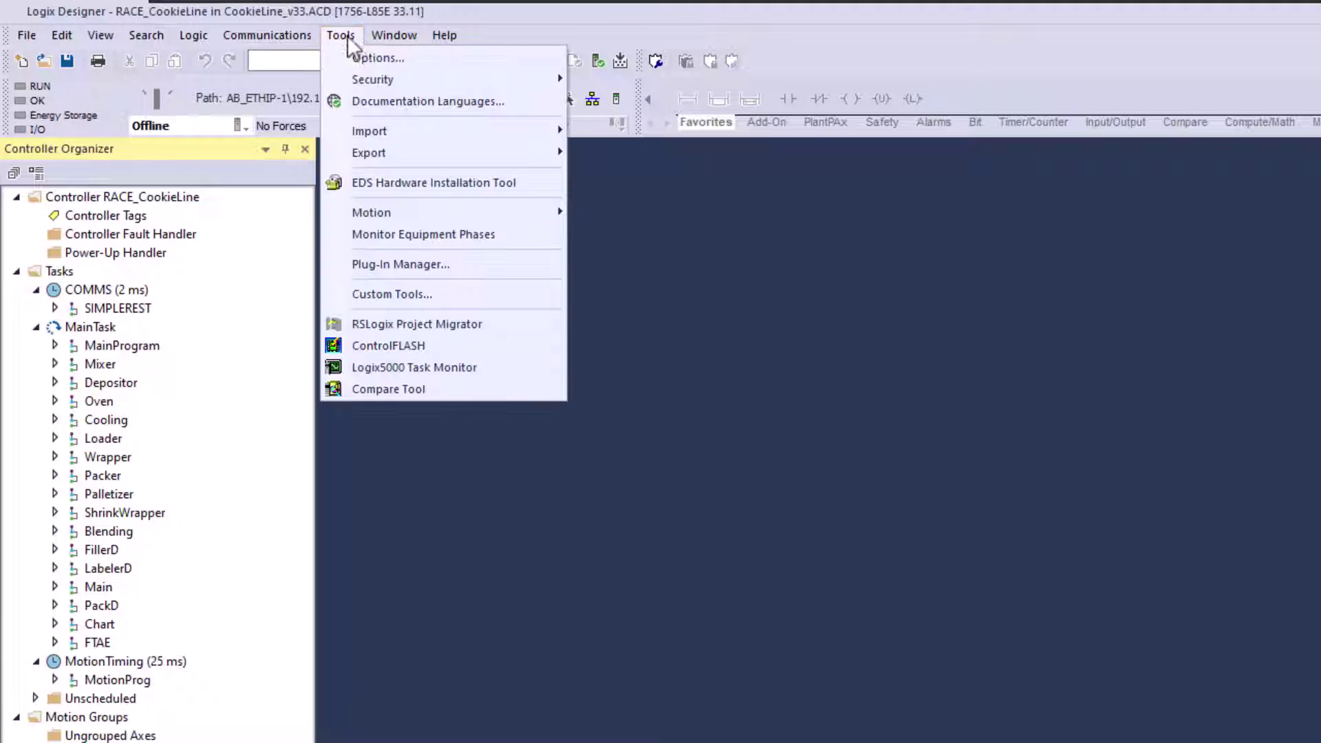
mouse_move(296, 39)
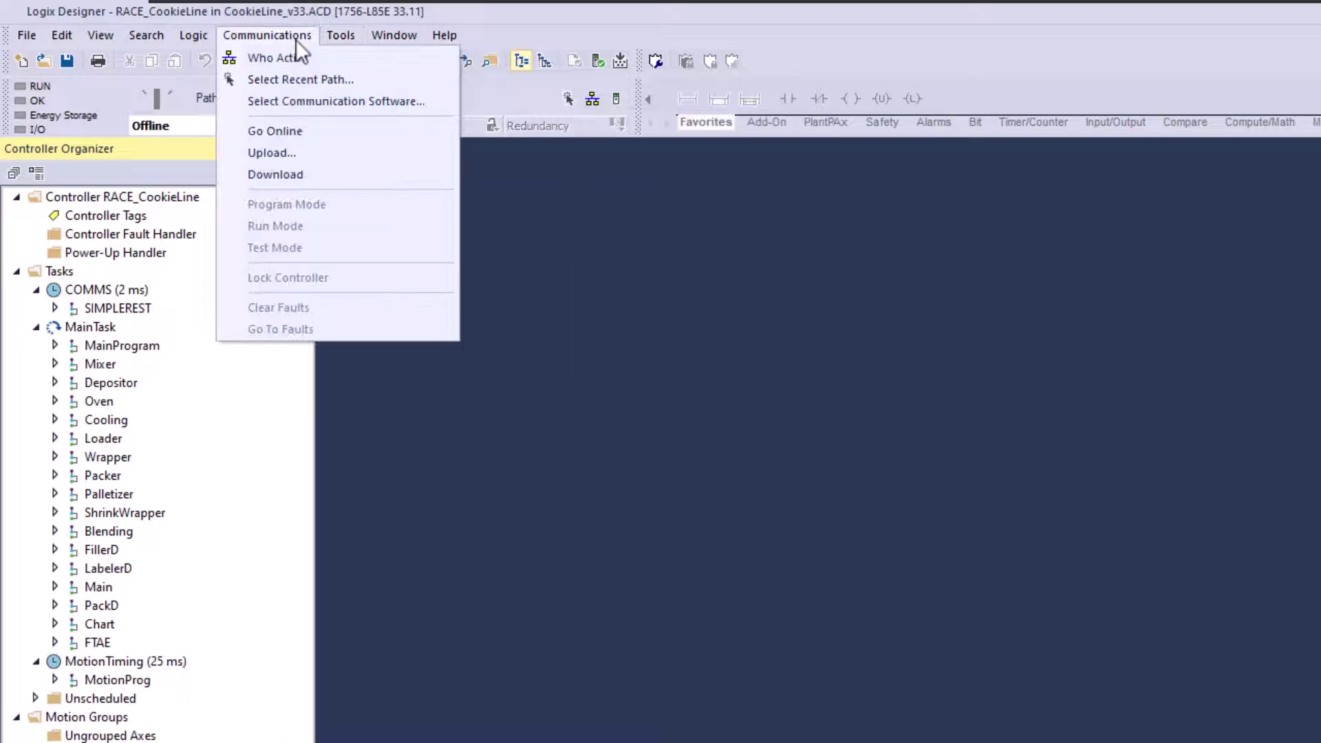
click(308, 102)
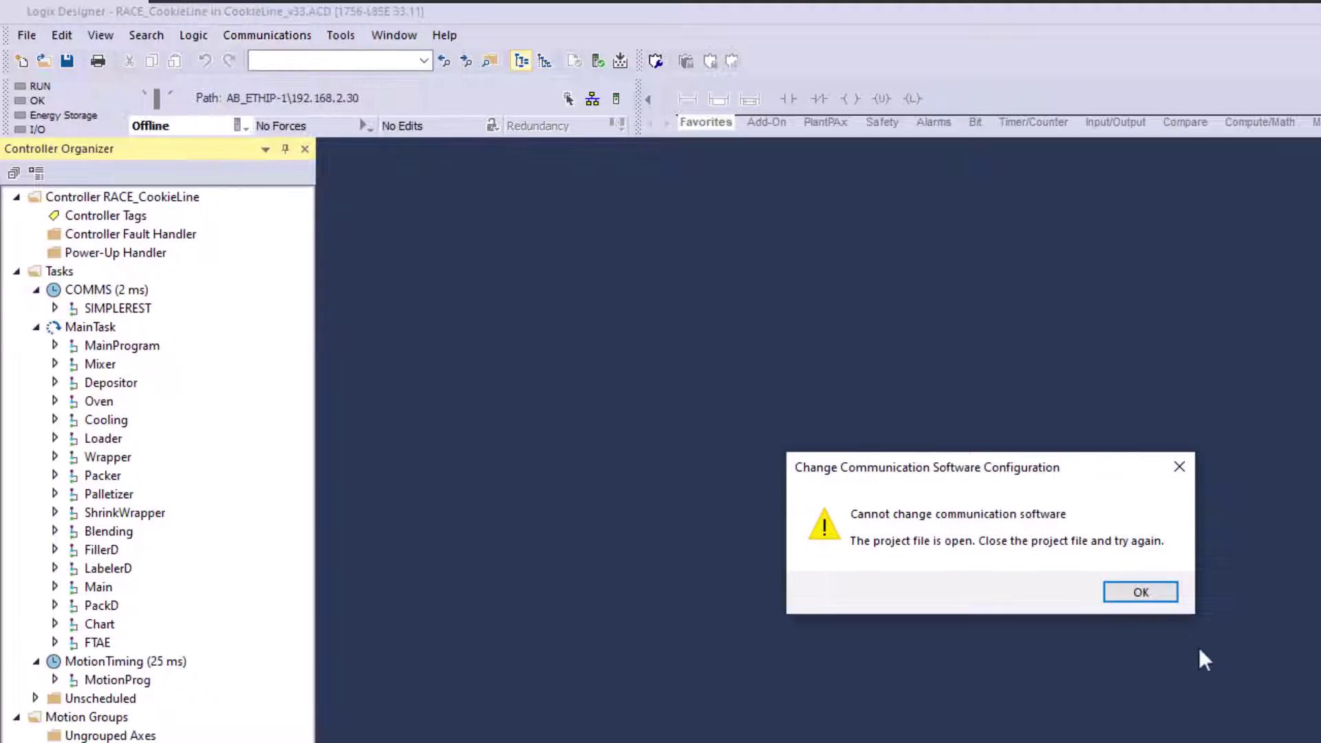
click(1156, 591)
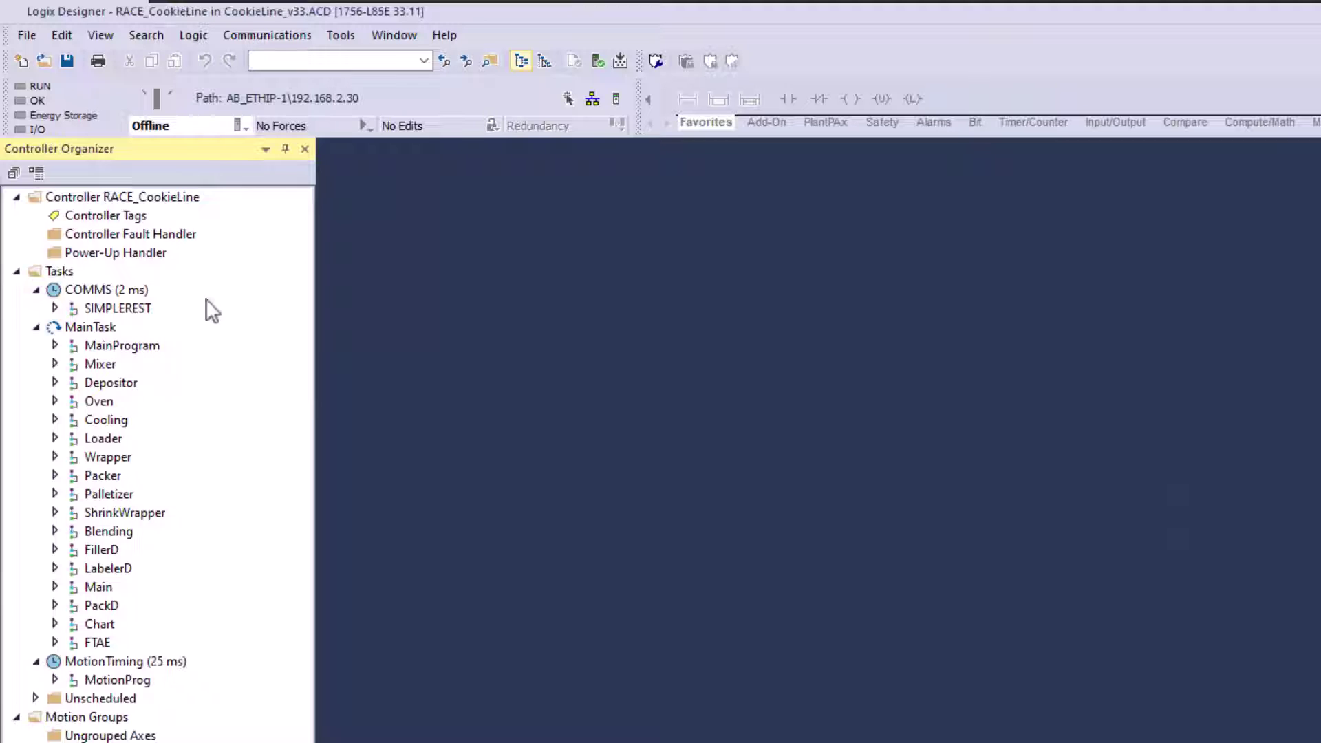
- Download the CookieLine project to the RACE_CookieLine controller at 127.0.0.1 under EmulateEthernet
click(286, 34)
click(291, 57)
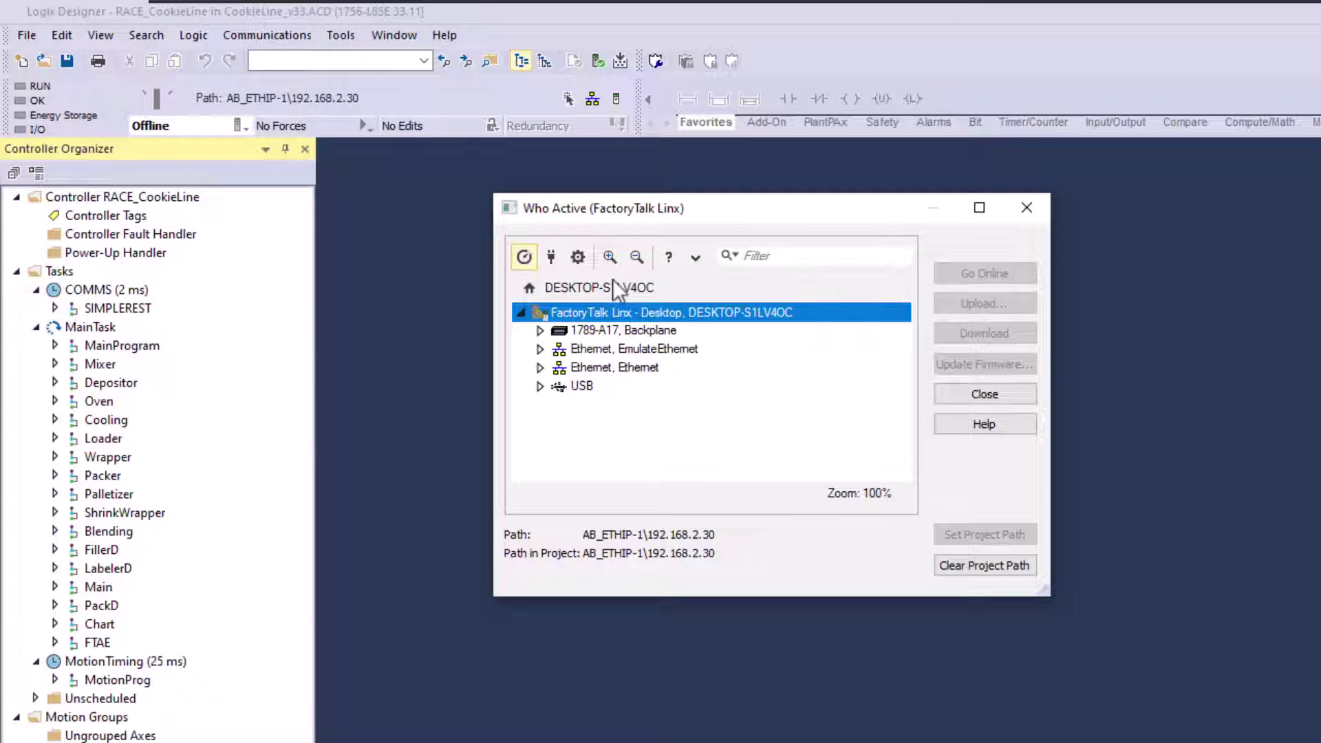
click(540, 349)
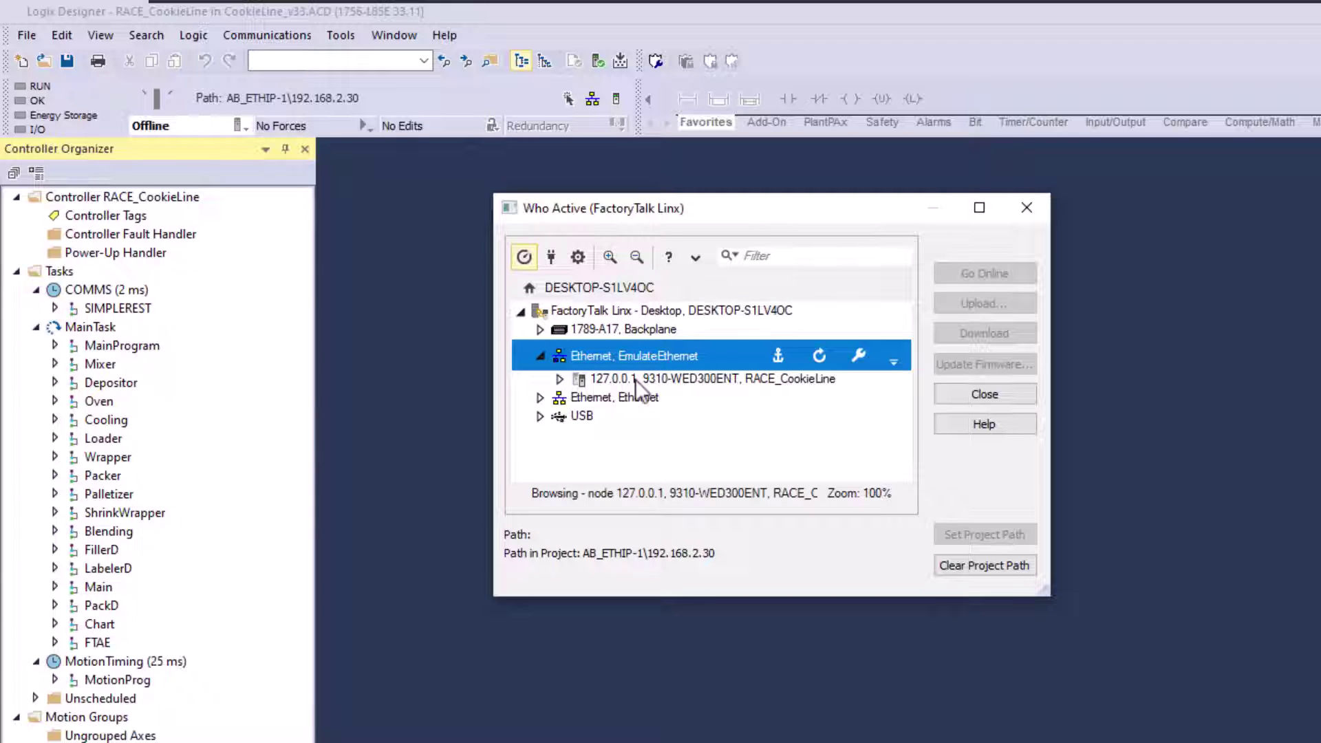
click(635, 378)
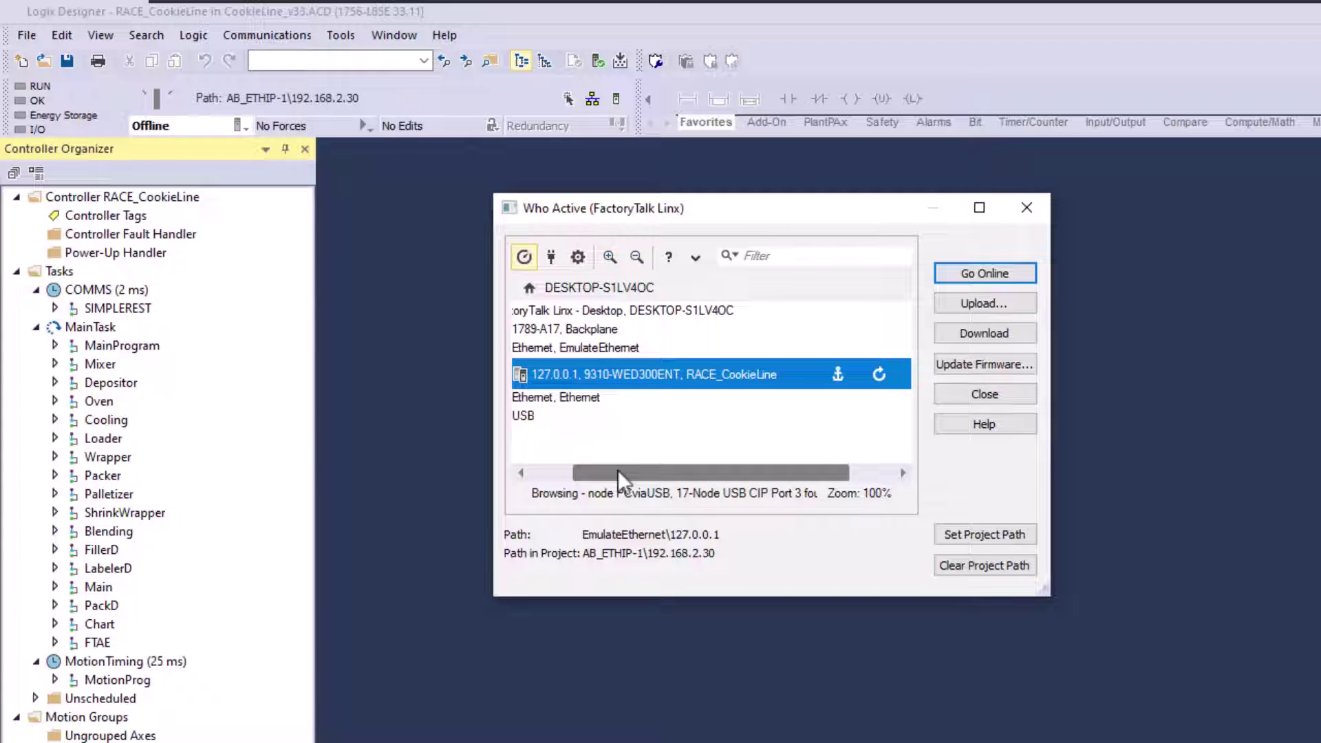
click(1002, 334)
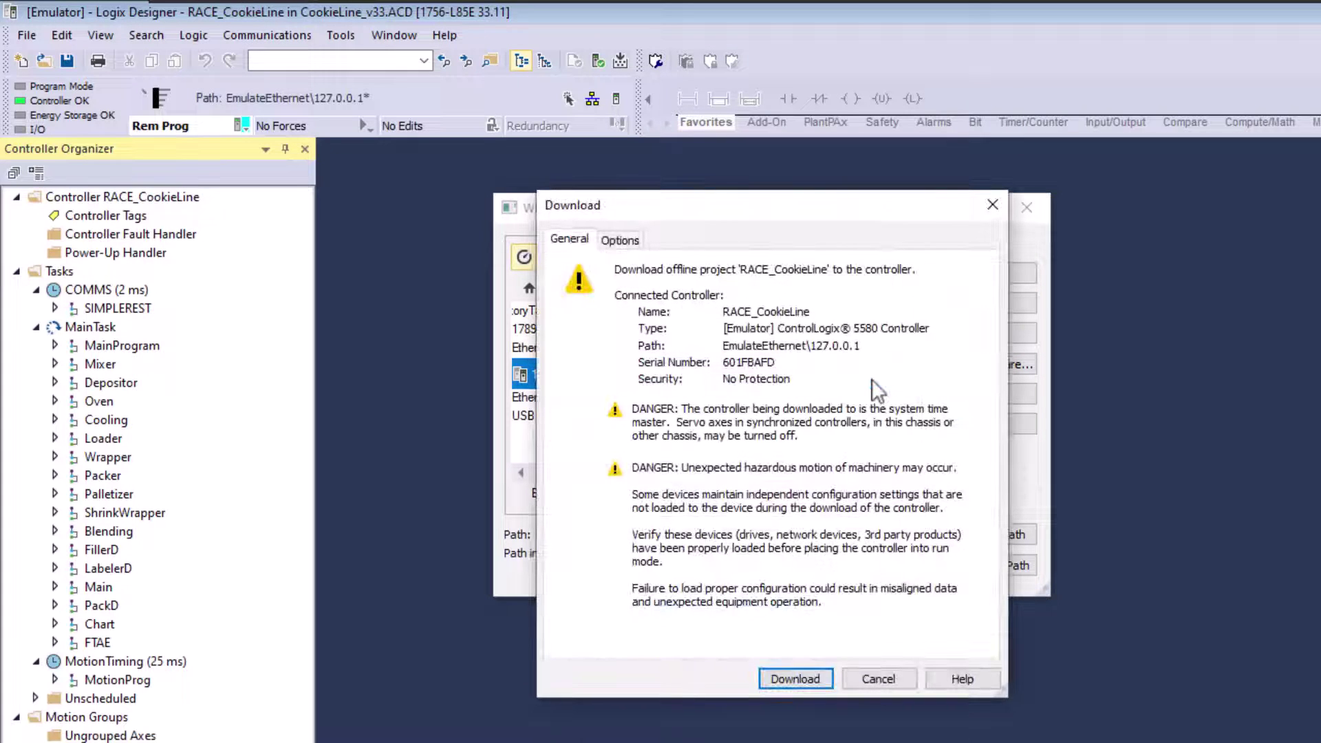
click(800, 680)
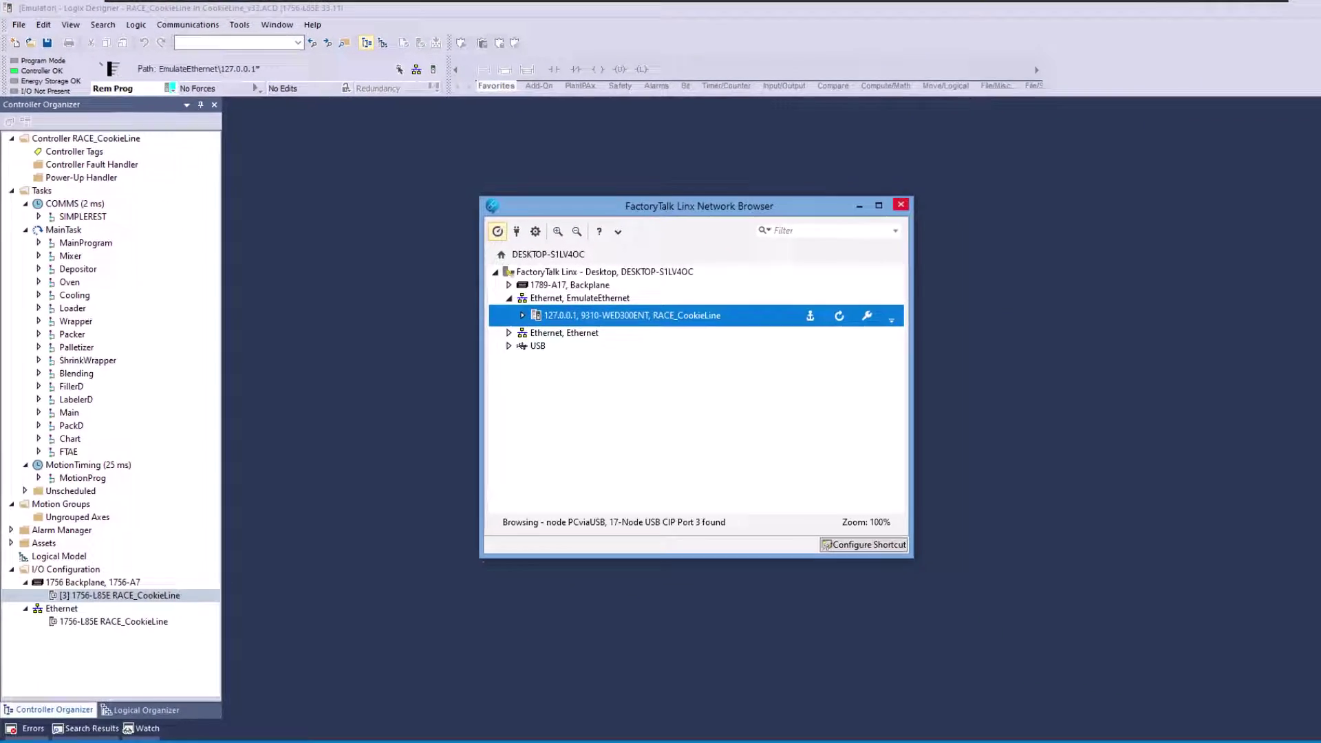
- Check the device in the Logix Echo Dashboard, put the controller into Run Mode from Logix Designer, and minimize Logix Designer
click(626, 730)
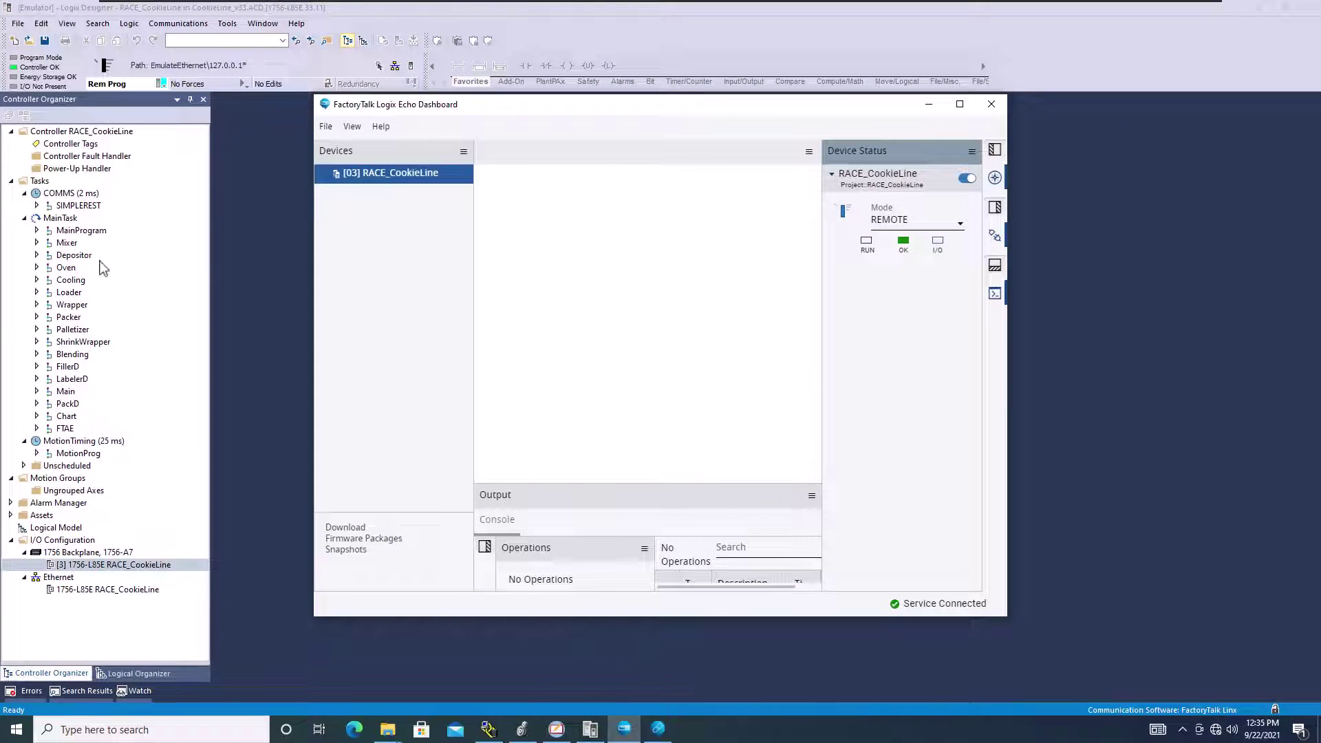
click(167, 91)
click(161, 84)
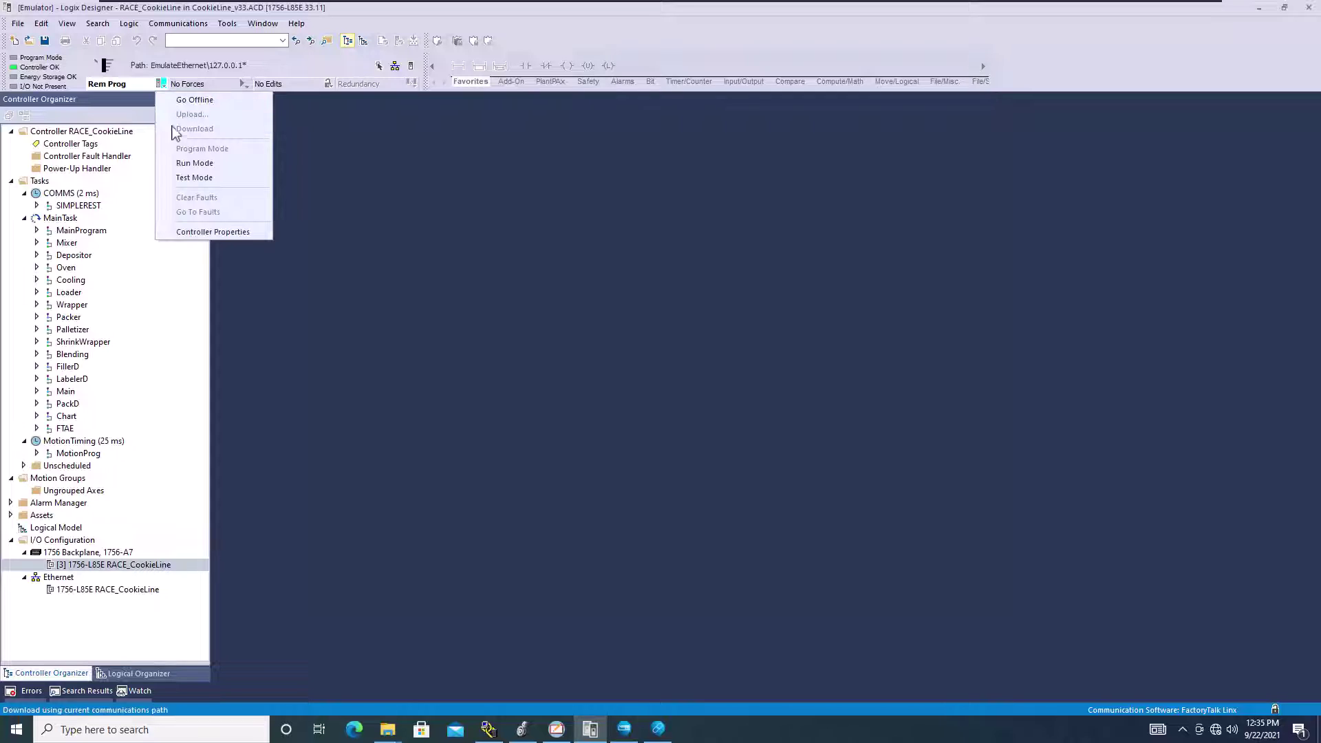
click(188, 164)
click(662, 391)
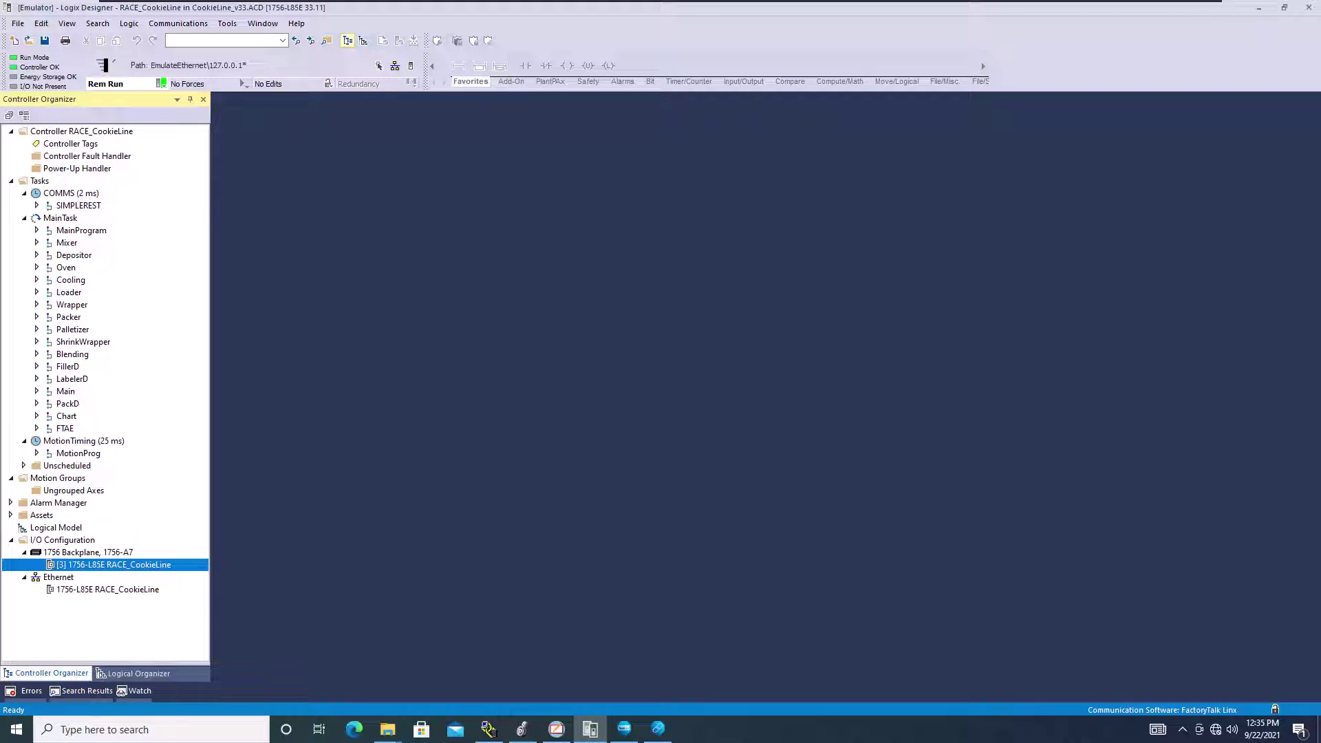
click(1258, 8)
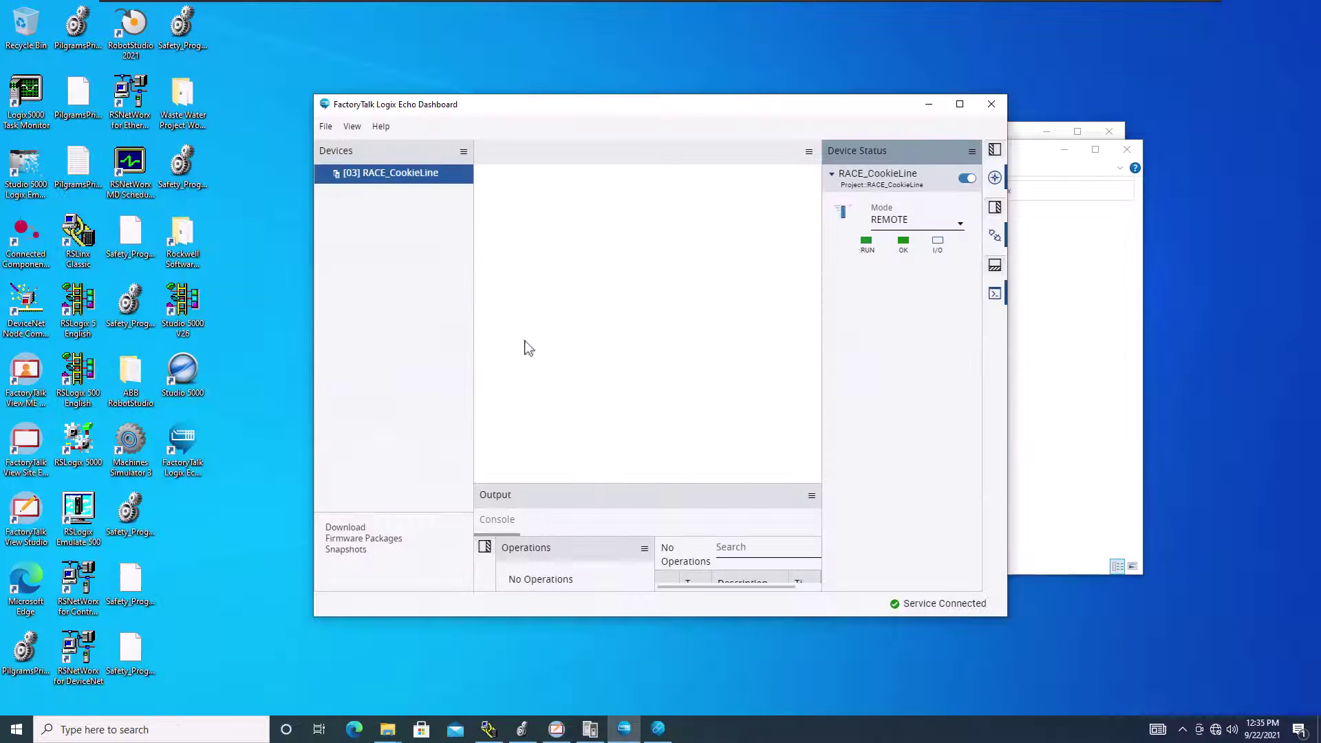
- Switch to FactoryTalk View Studio and close the open isa101_level3, 11_vba and 04_1logixextendedproperties displays
click(556, 730)
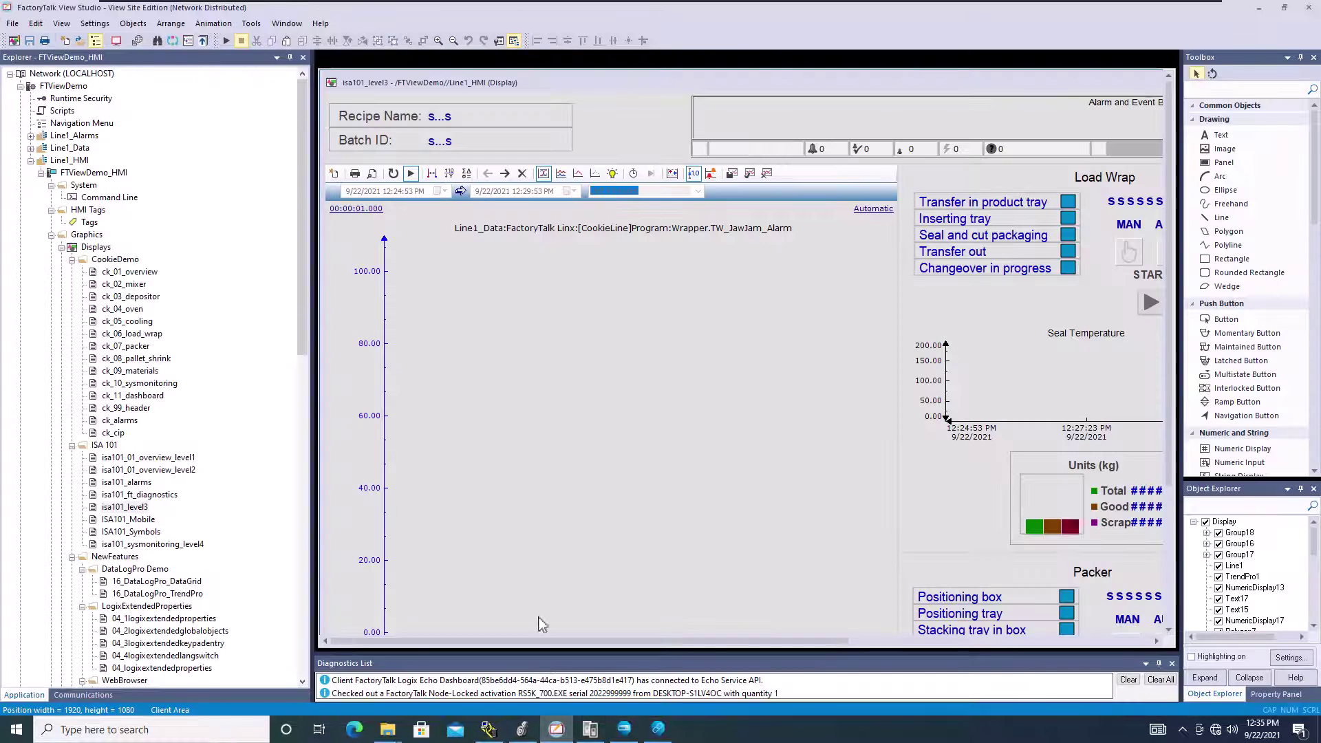
click(221, 242)
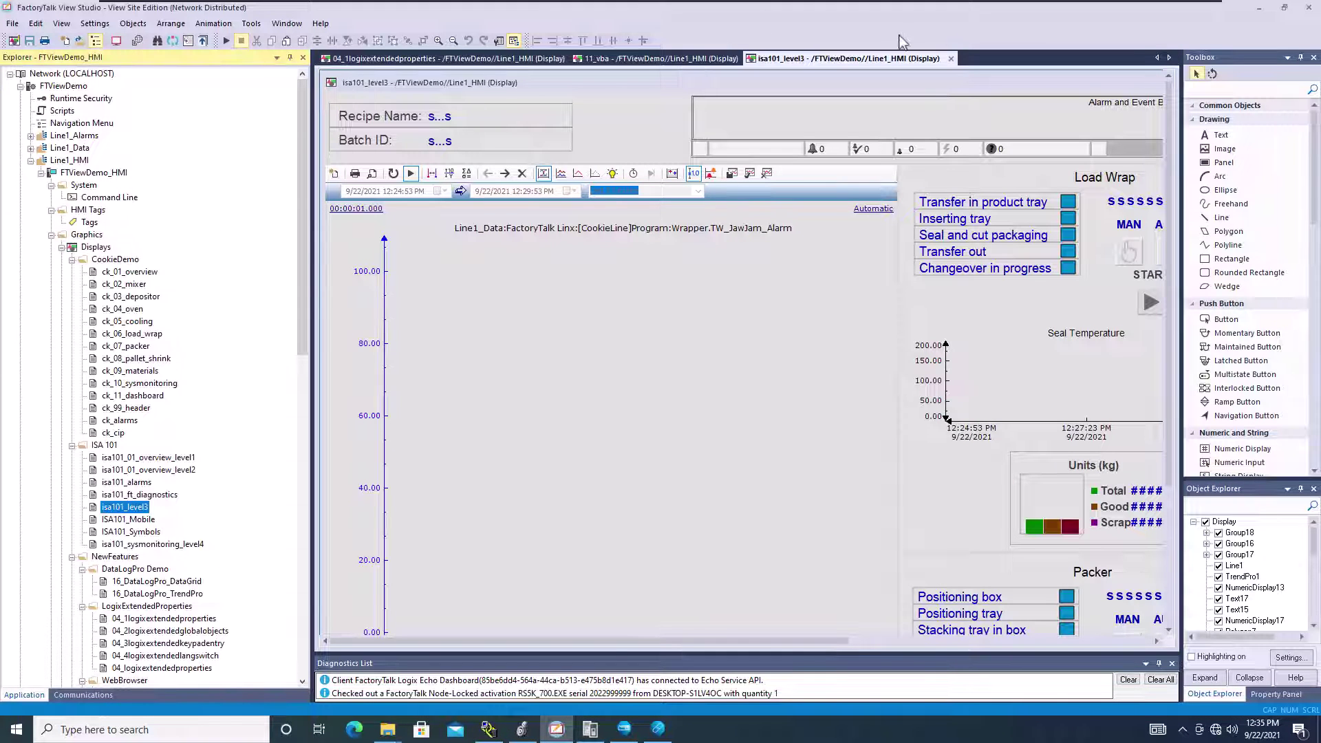
click(951, 59)
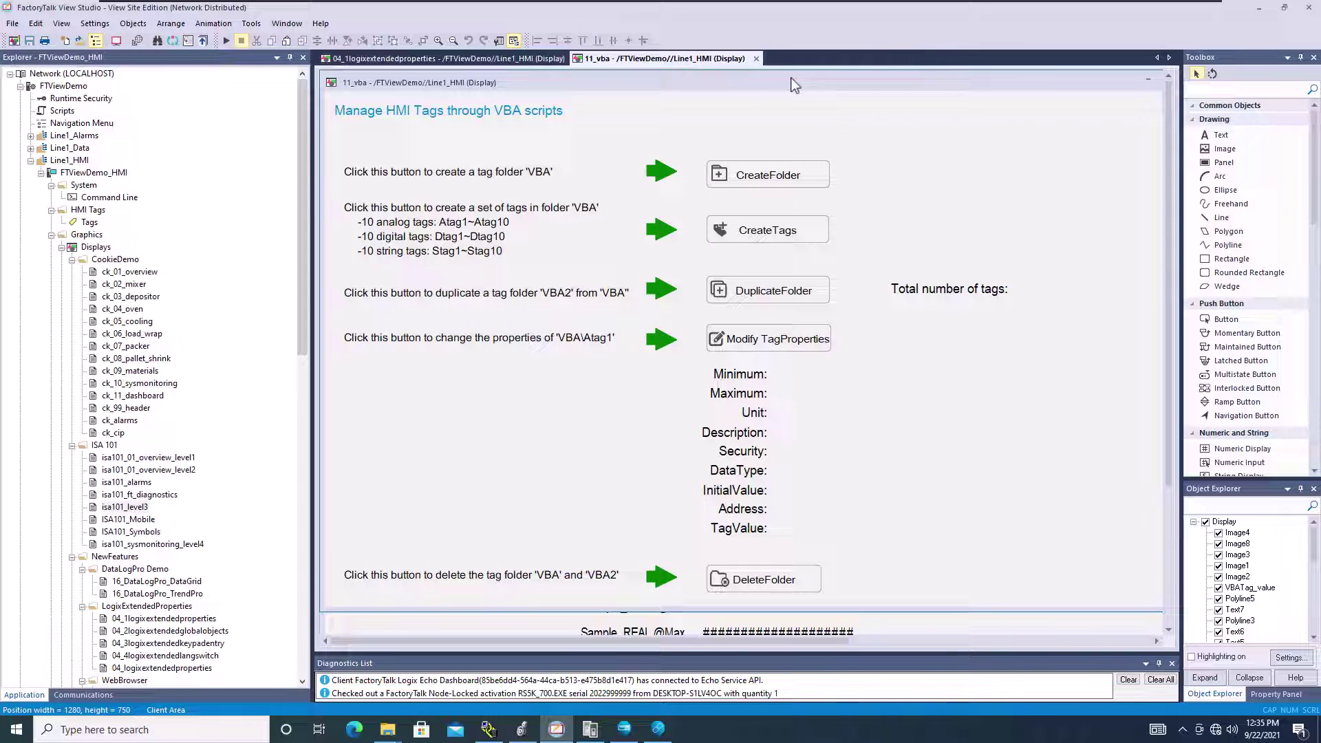
click(756, 58)
click(584, 59)
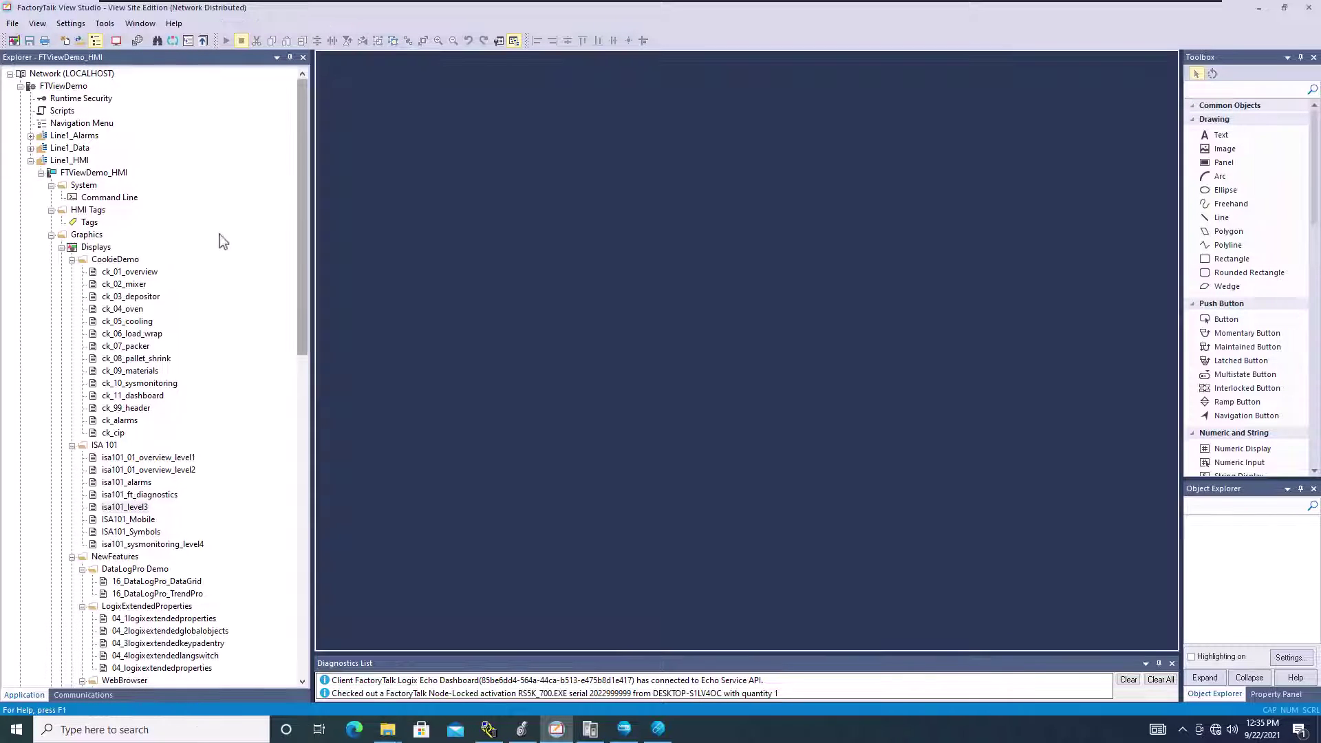
- Open the Communication Setup of the FactoryTalk Linx server under Line1_Data and acknowledge the server machine change
click(30, 148)
double_click(58, 161)
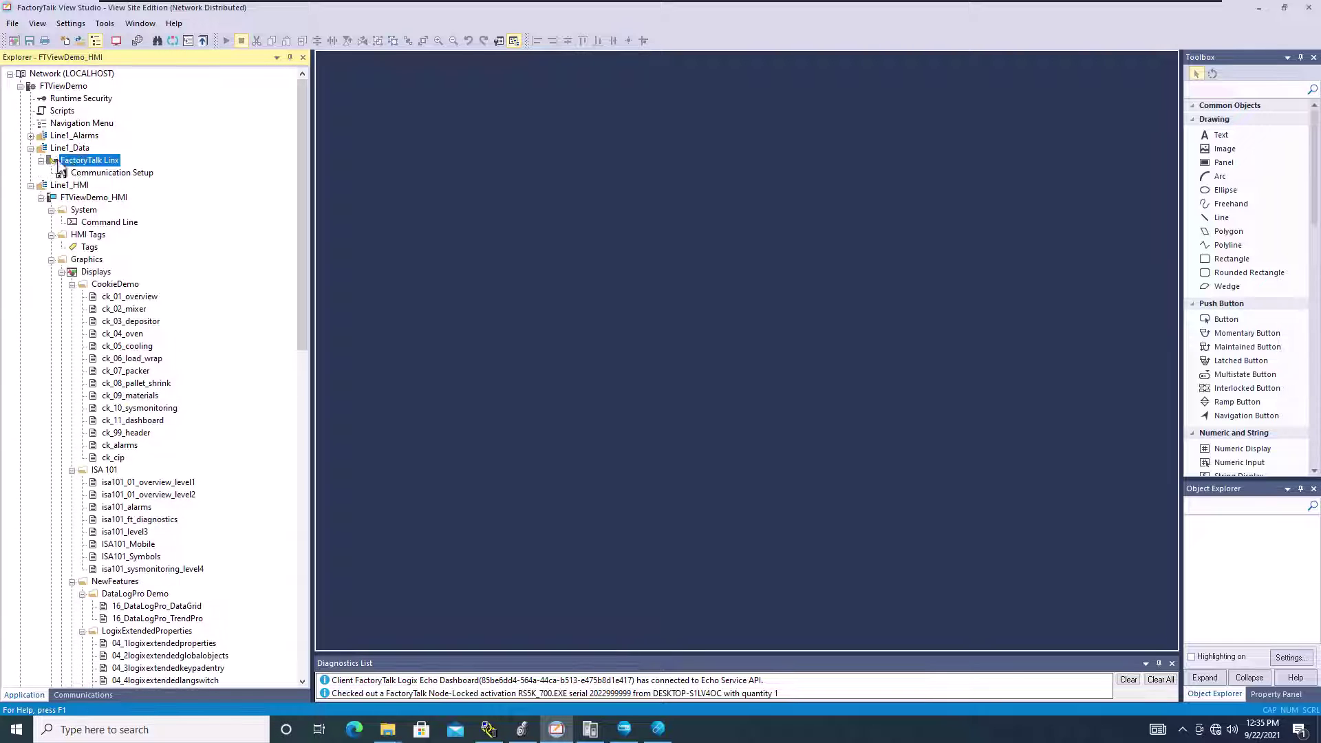
double_click(92, 173)
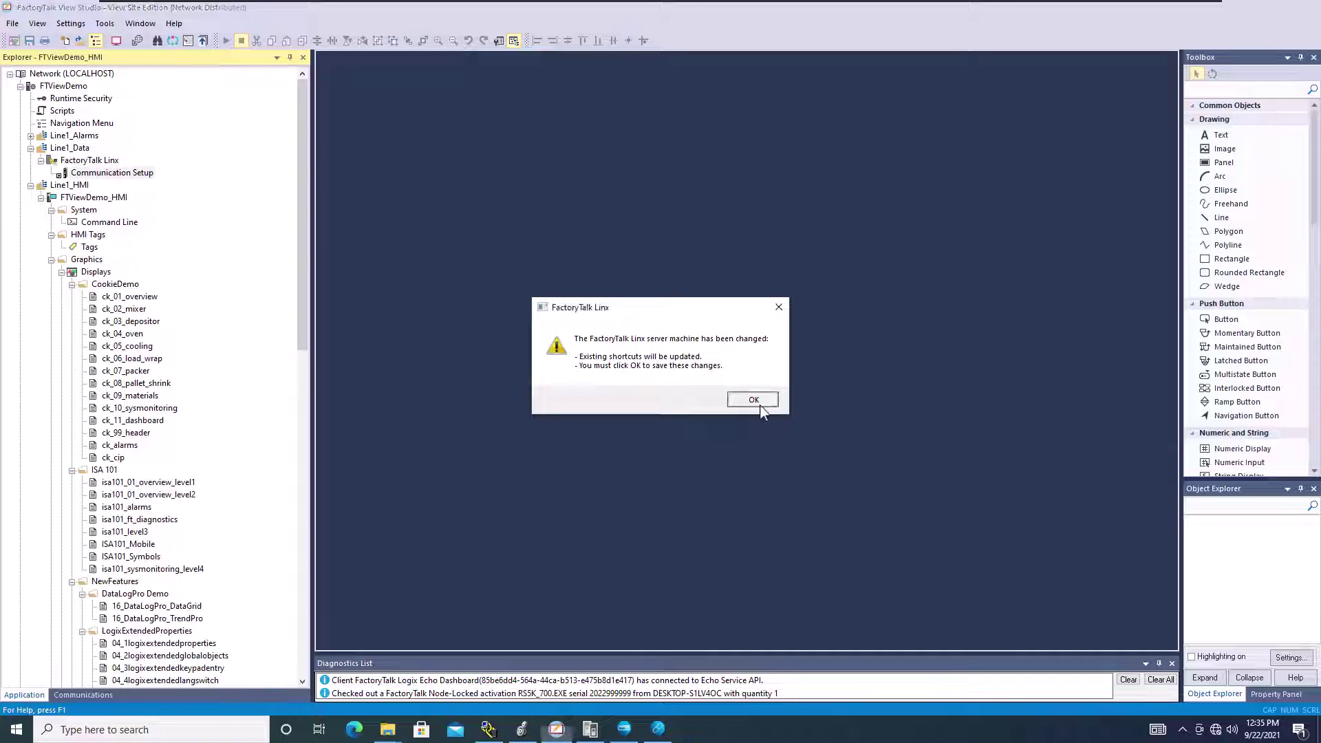
click(769, 403)
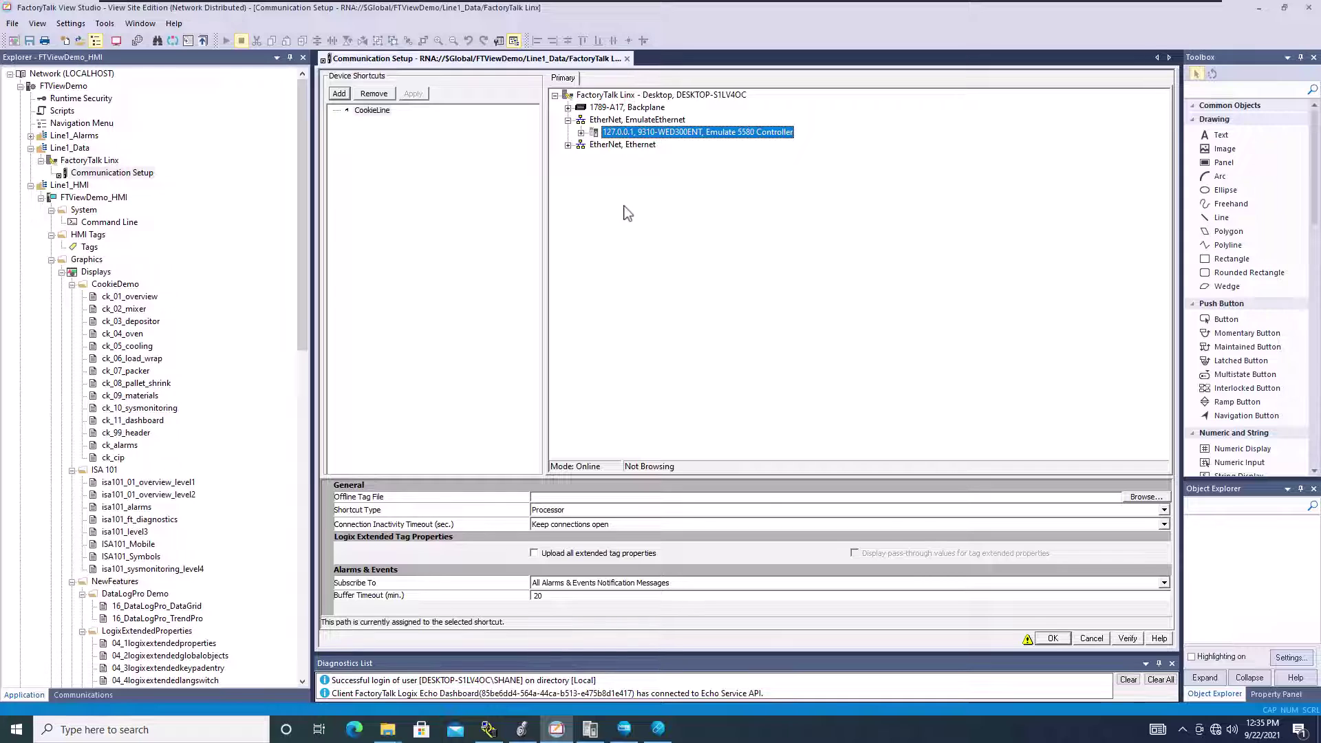
- Verify the CookieLine device shortcut and save the communication setup
click(1128, 640)
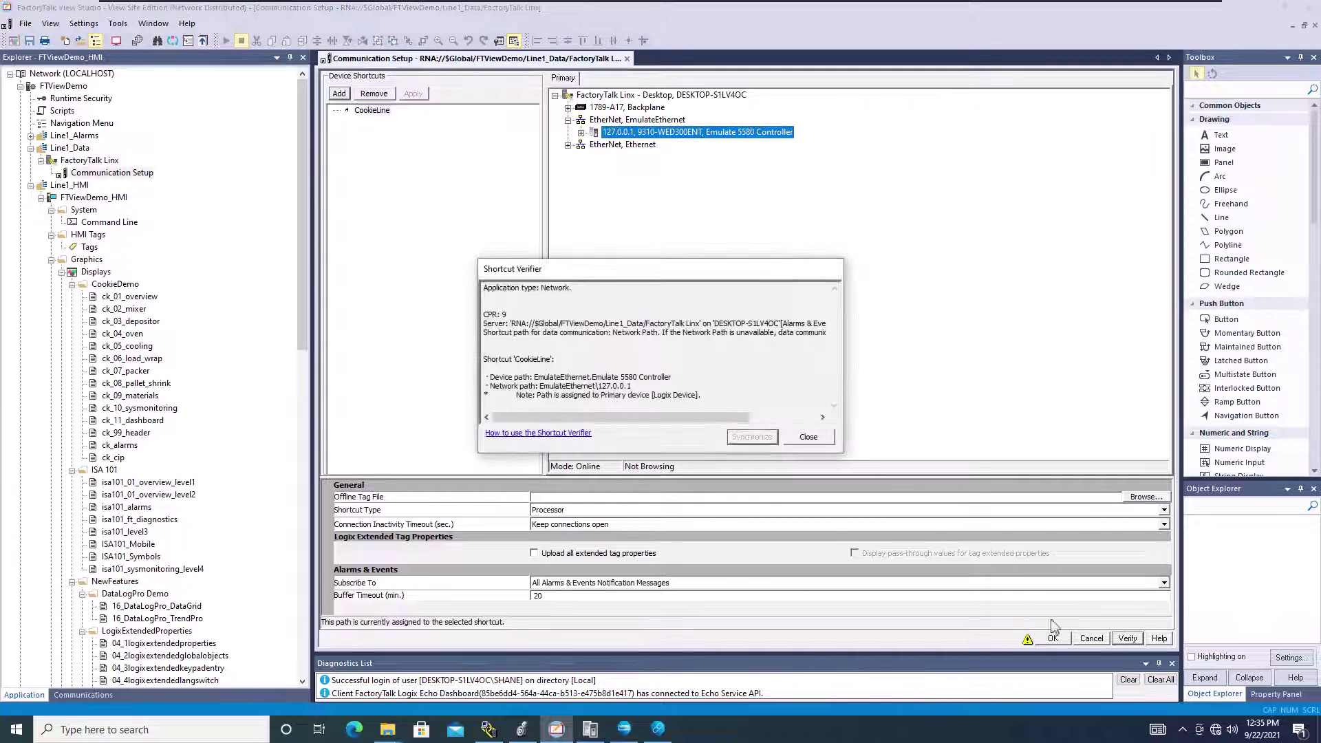
click(802, 438)
click(1050, 634)
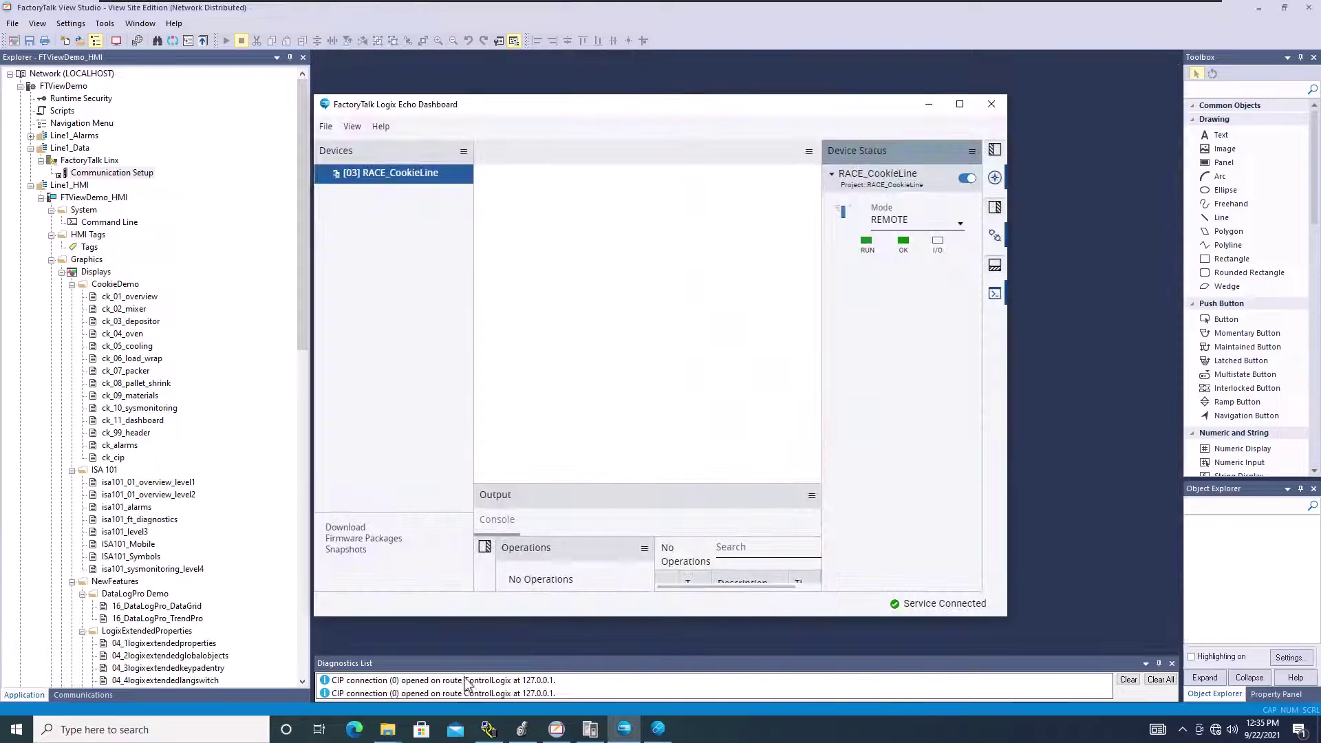
click(1087, 205)
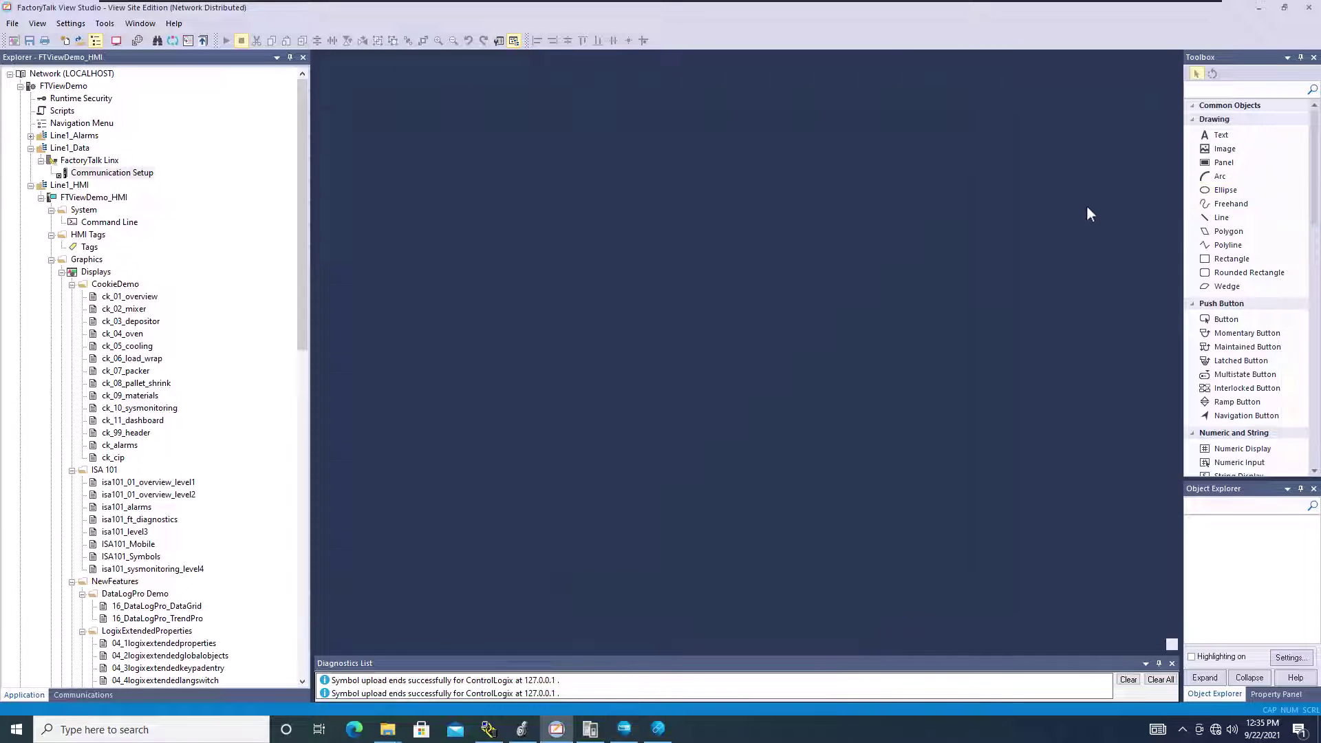
- Open the ck_01_overview display, test-run it to view live data, stop the test, and close it without saving
double_click(122, 296)
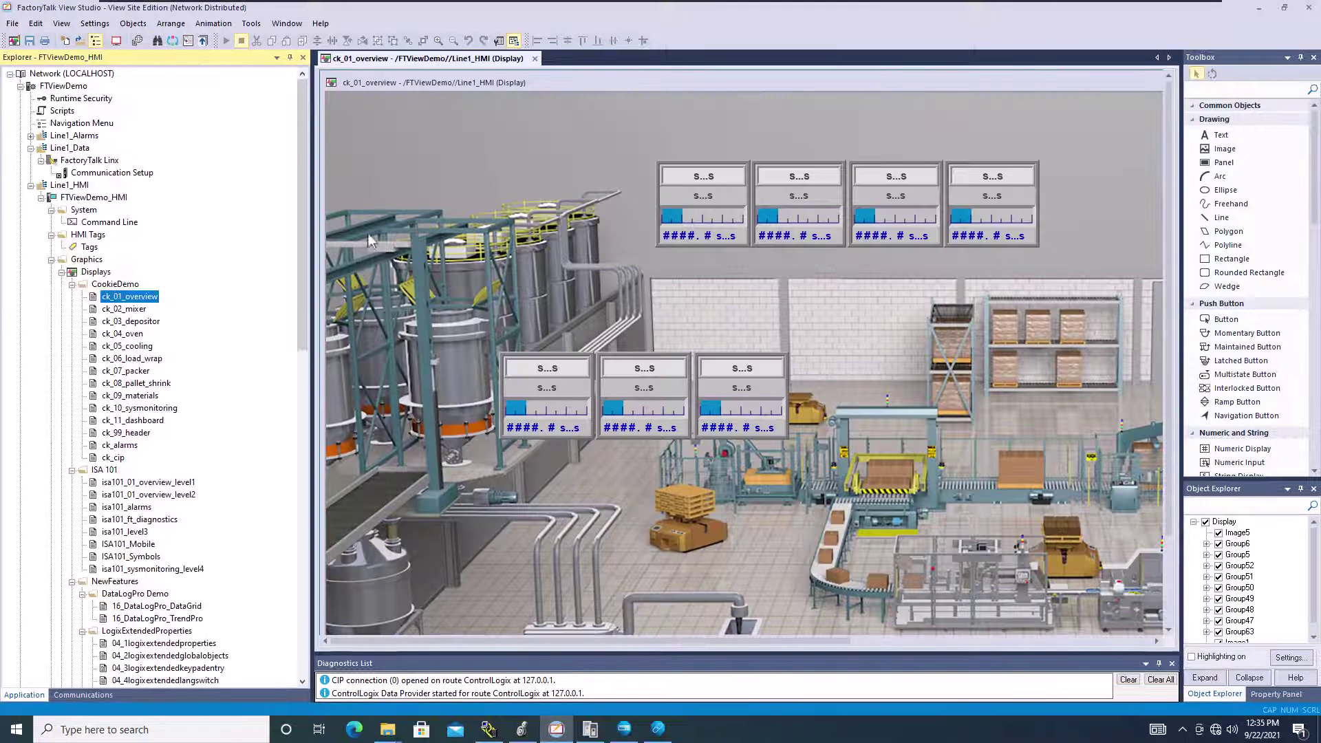
click(224, 43)
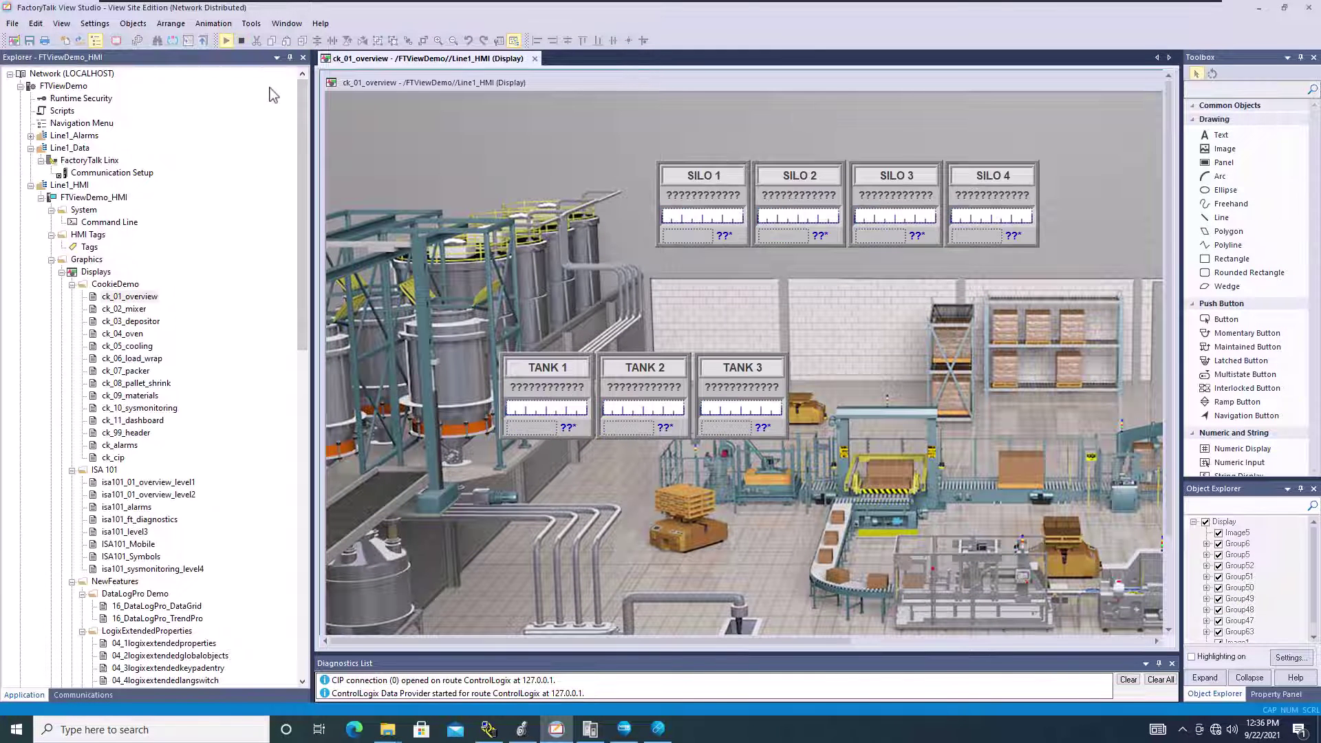
click(244, 42)
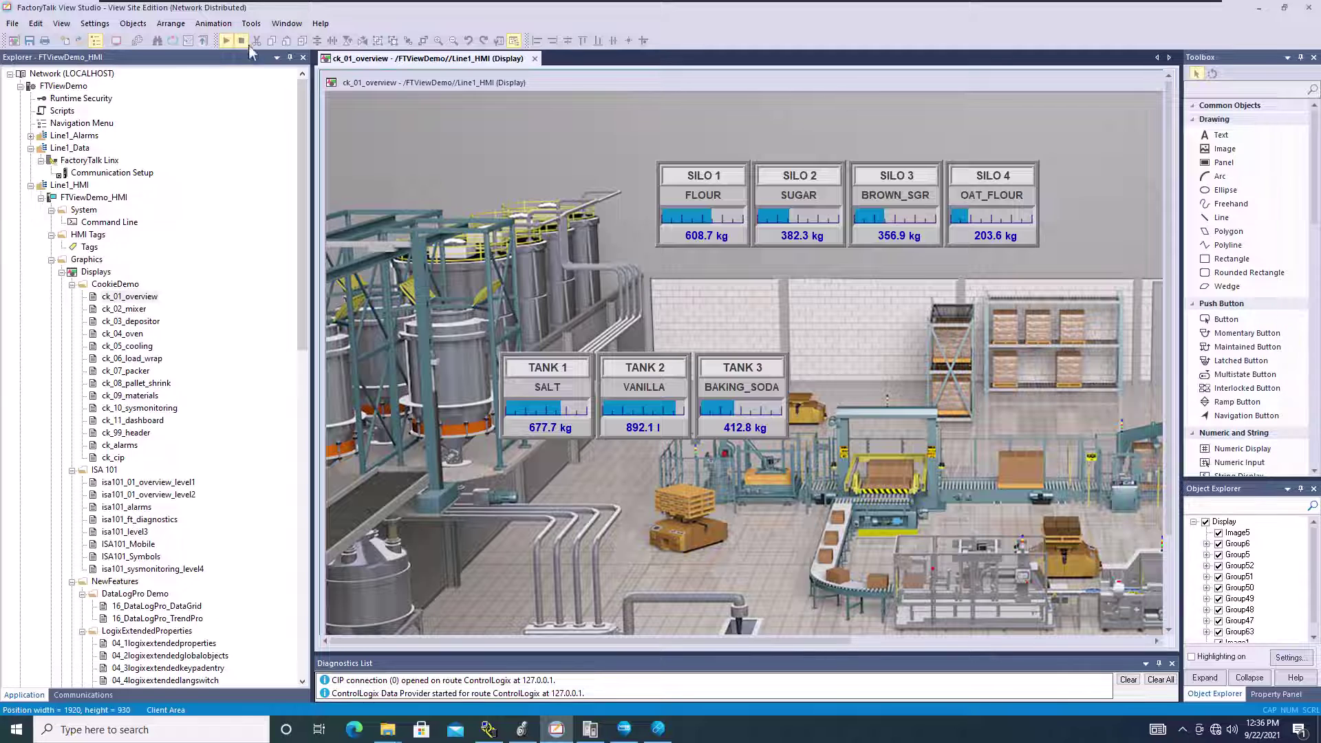
click(535, 59)
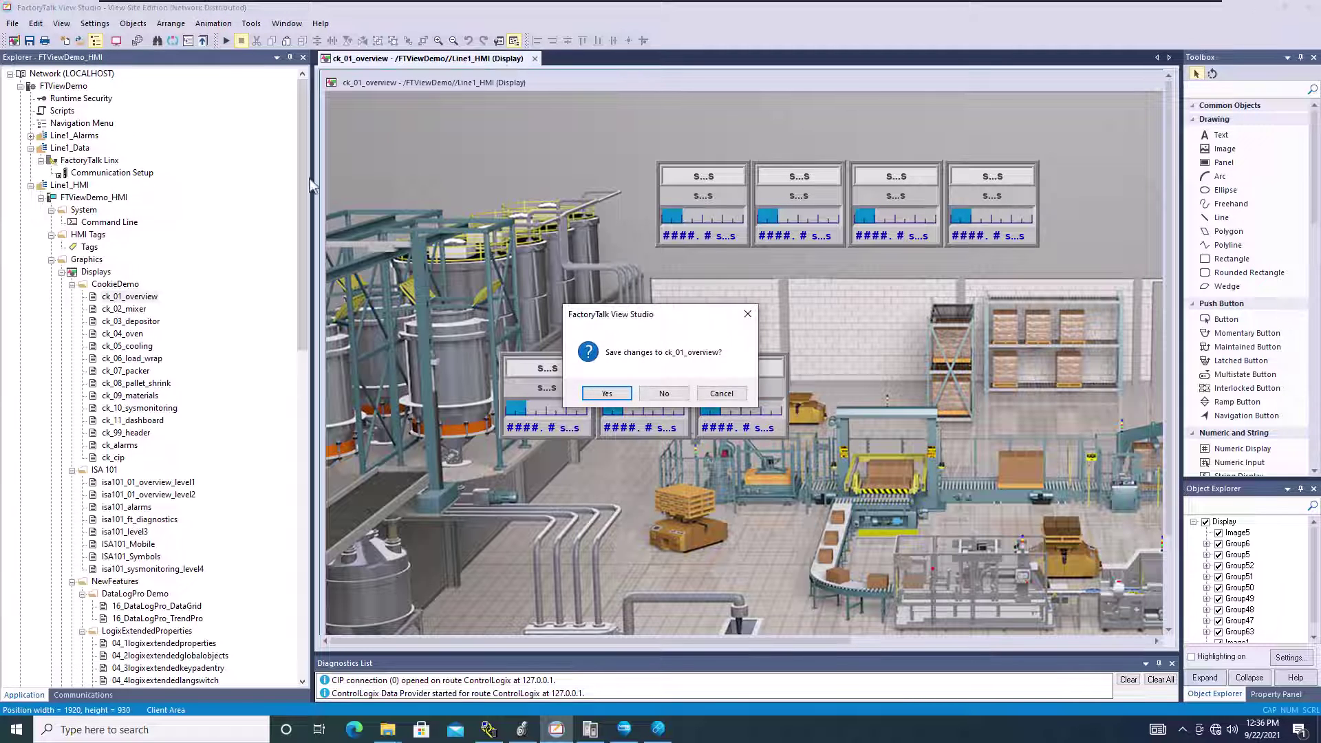
click(663, 395)
- Examine the commands in the Client_startup macro, close it, and look over the other macros under Logic and Control
drag(308, 329, 288, 623)
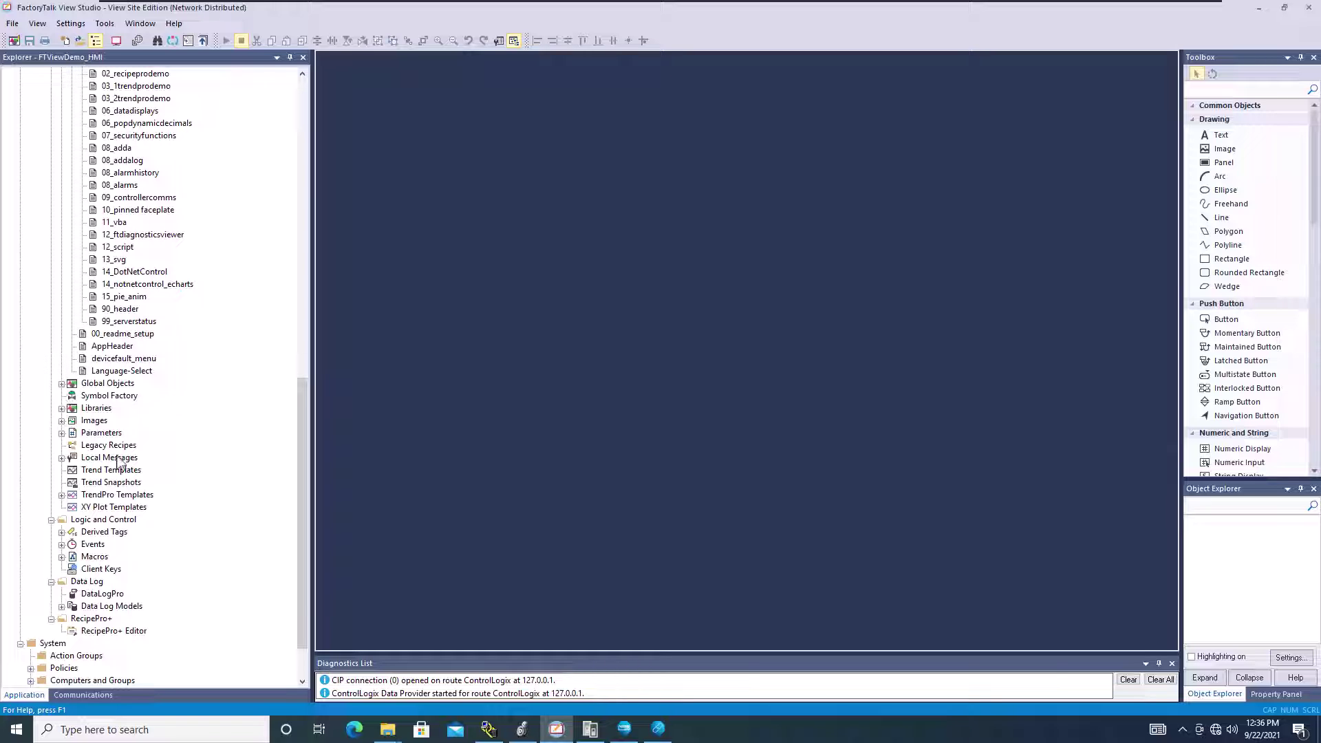
scroll(115, 492, down, 1)
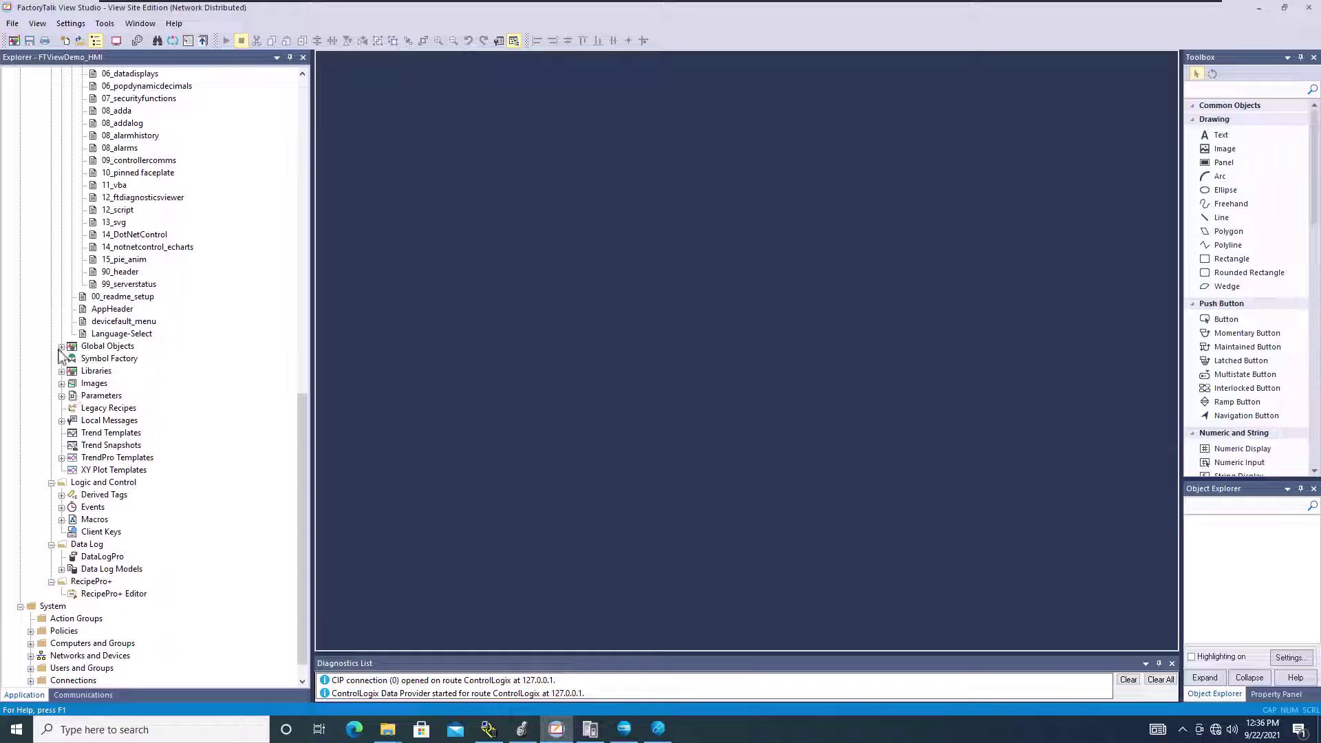
click(62, 520)
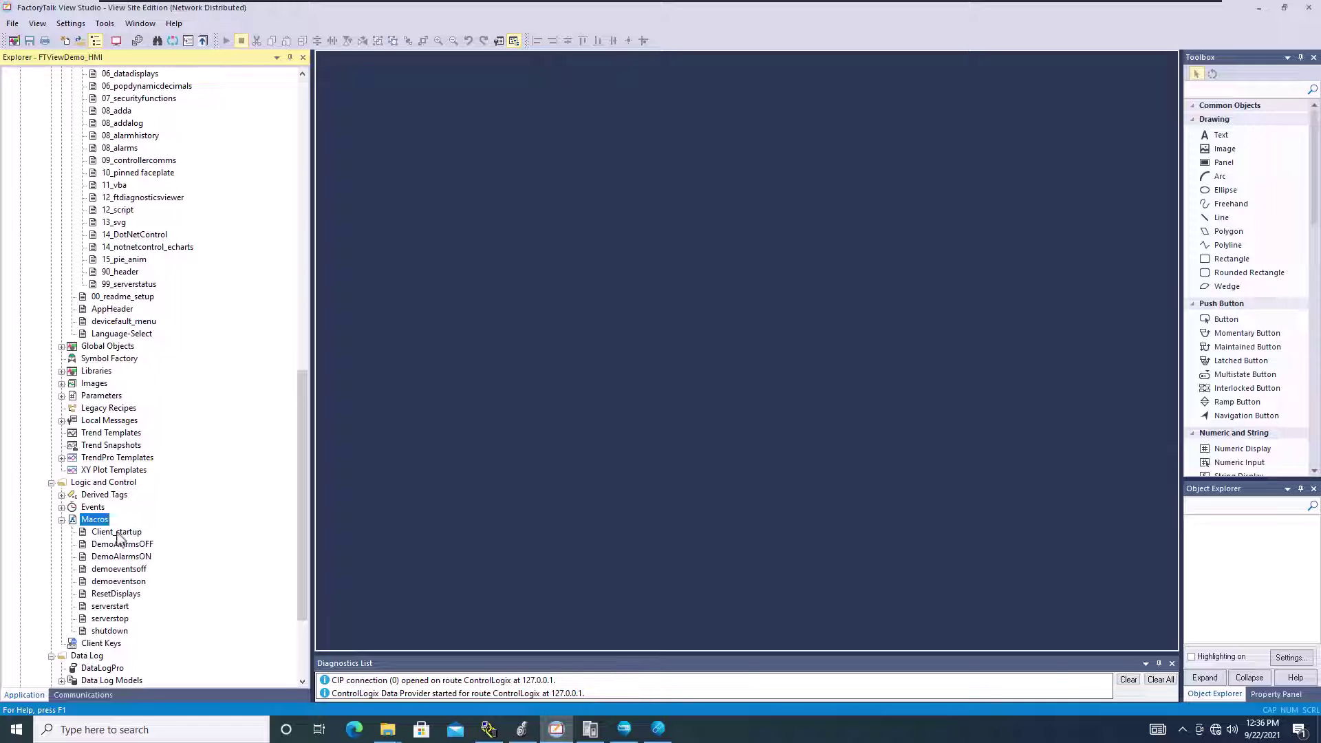
double_click(117, 532)
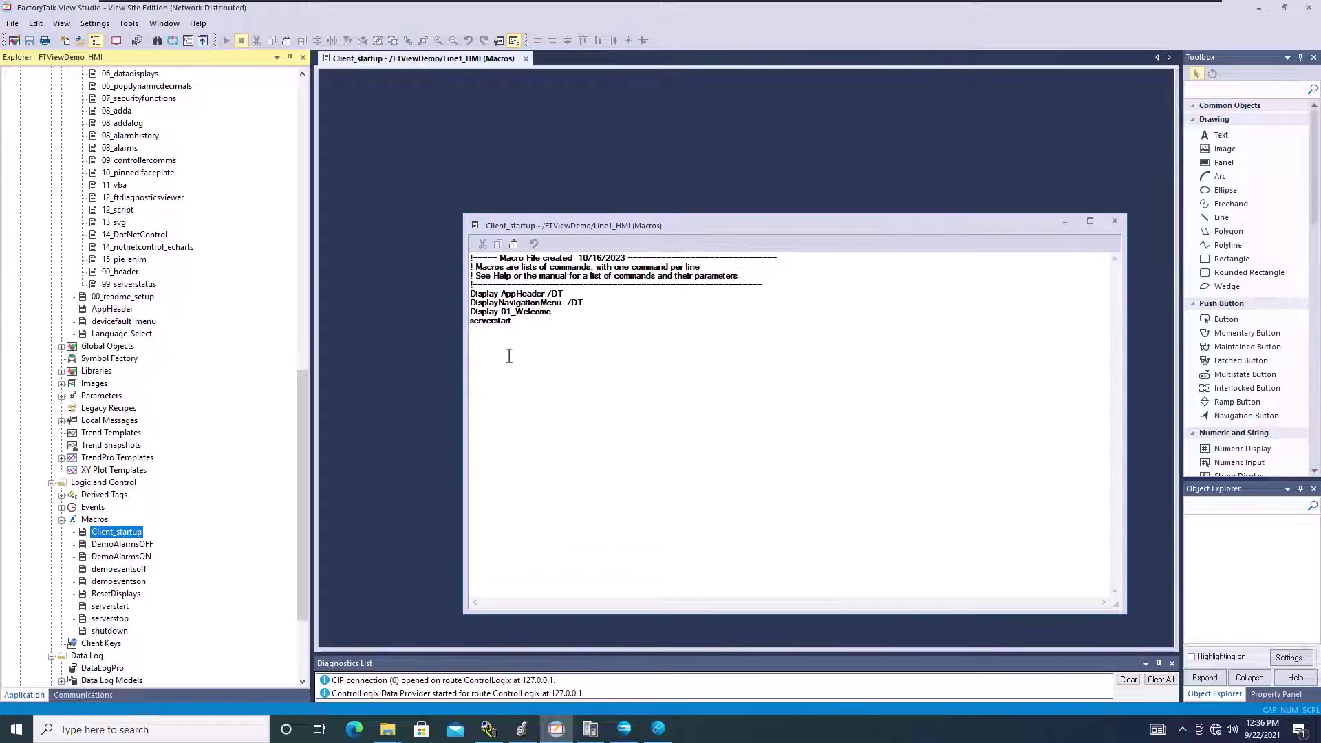
drag(513, 321, 471, 295)
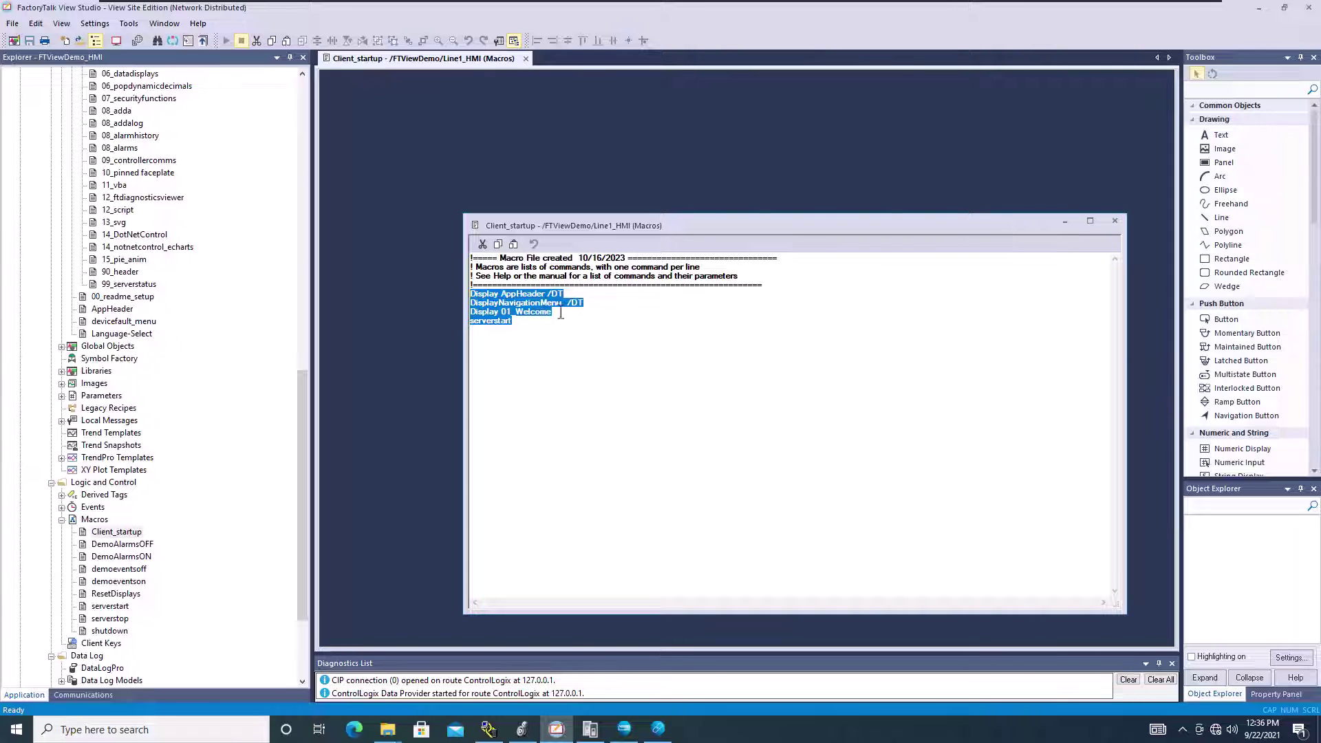
click(1115, 221)
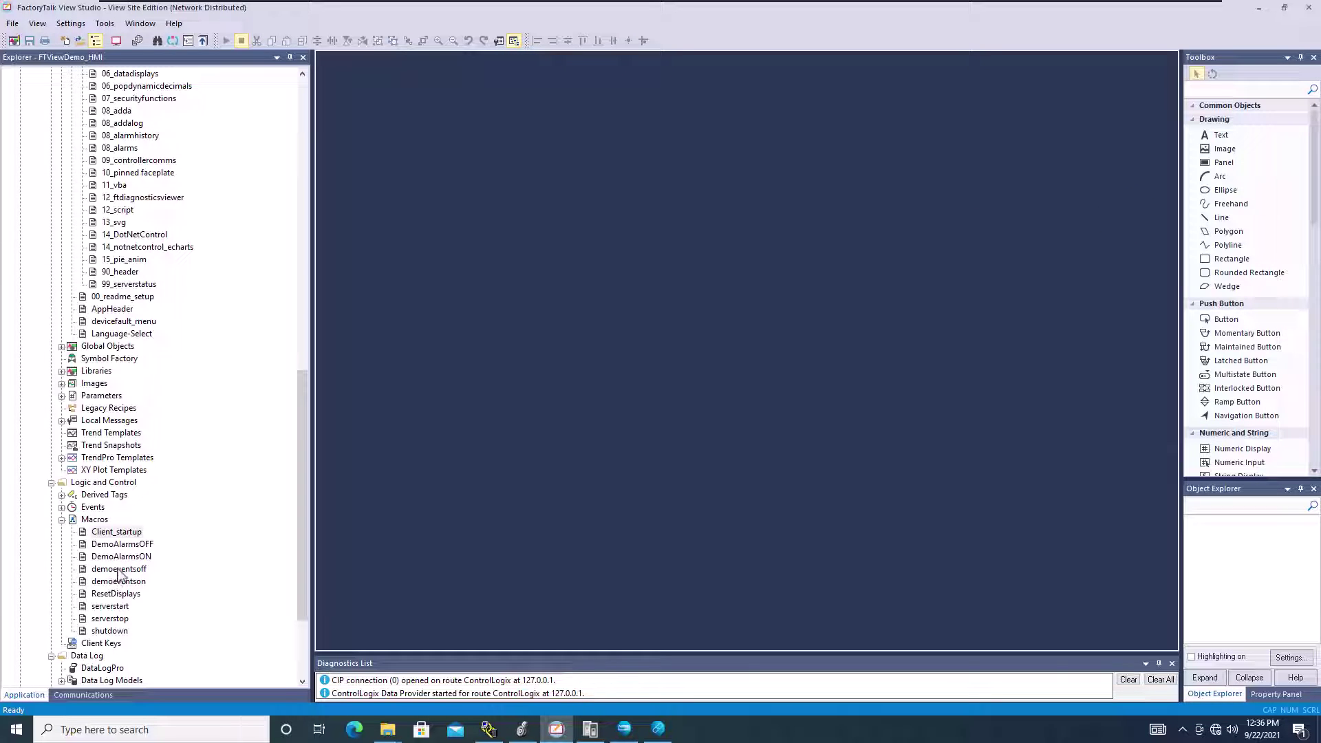
click(121, 545)
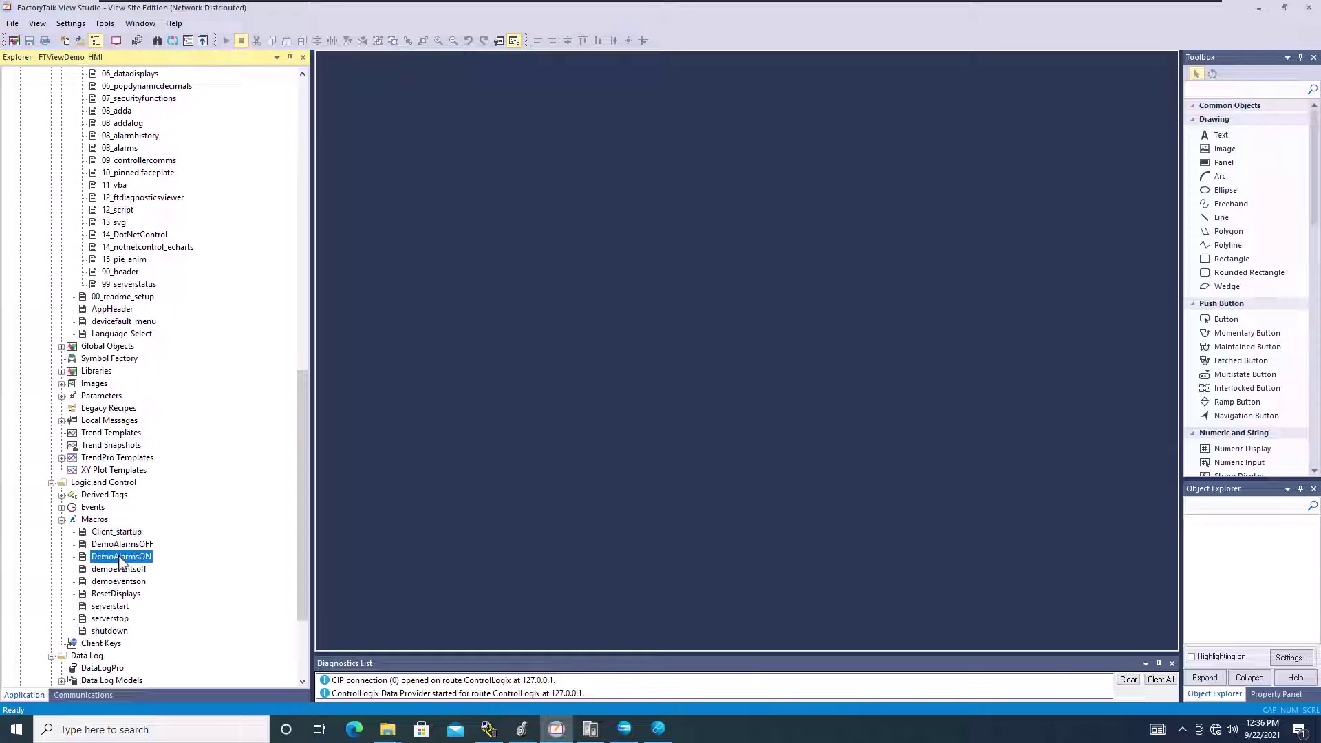
click(109, 605)
click(112, 618)
click(117, 593)
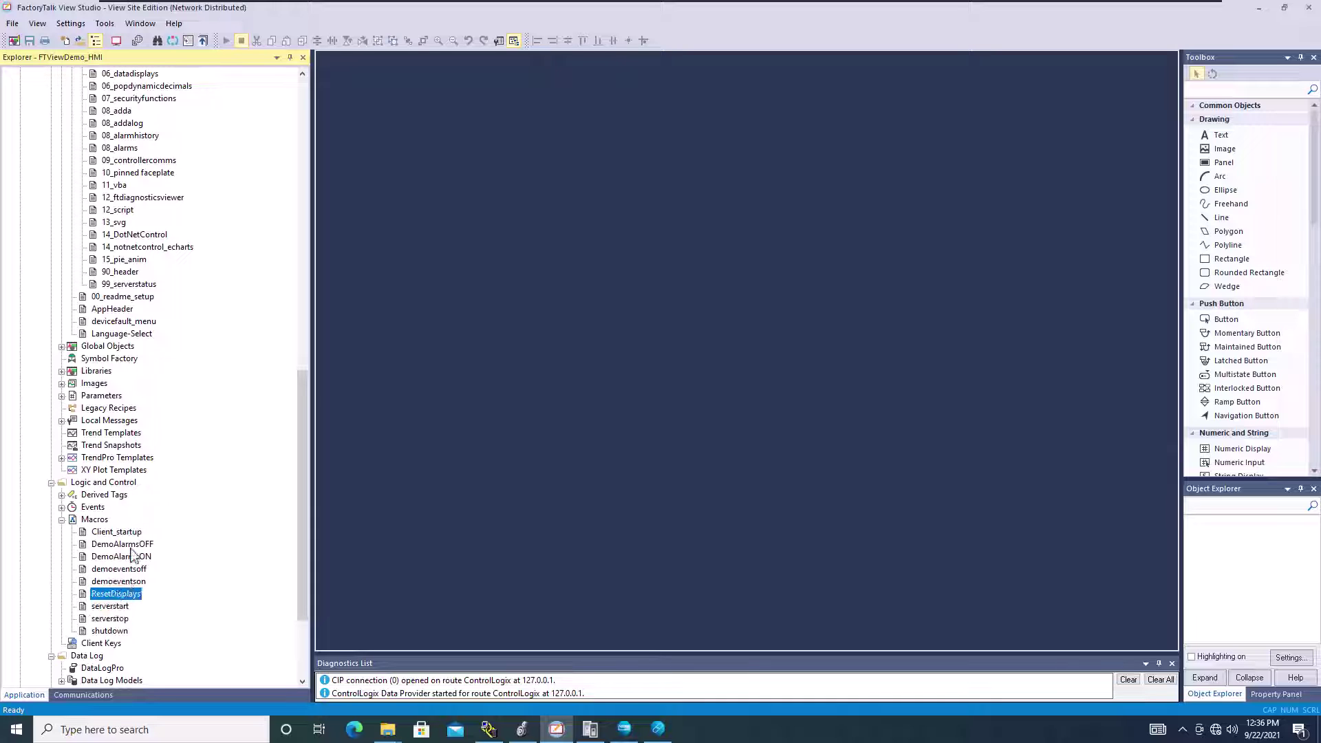
click(133, 545)
click(131, 532)
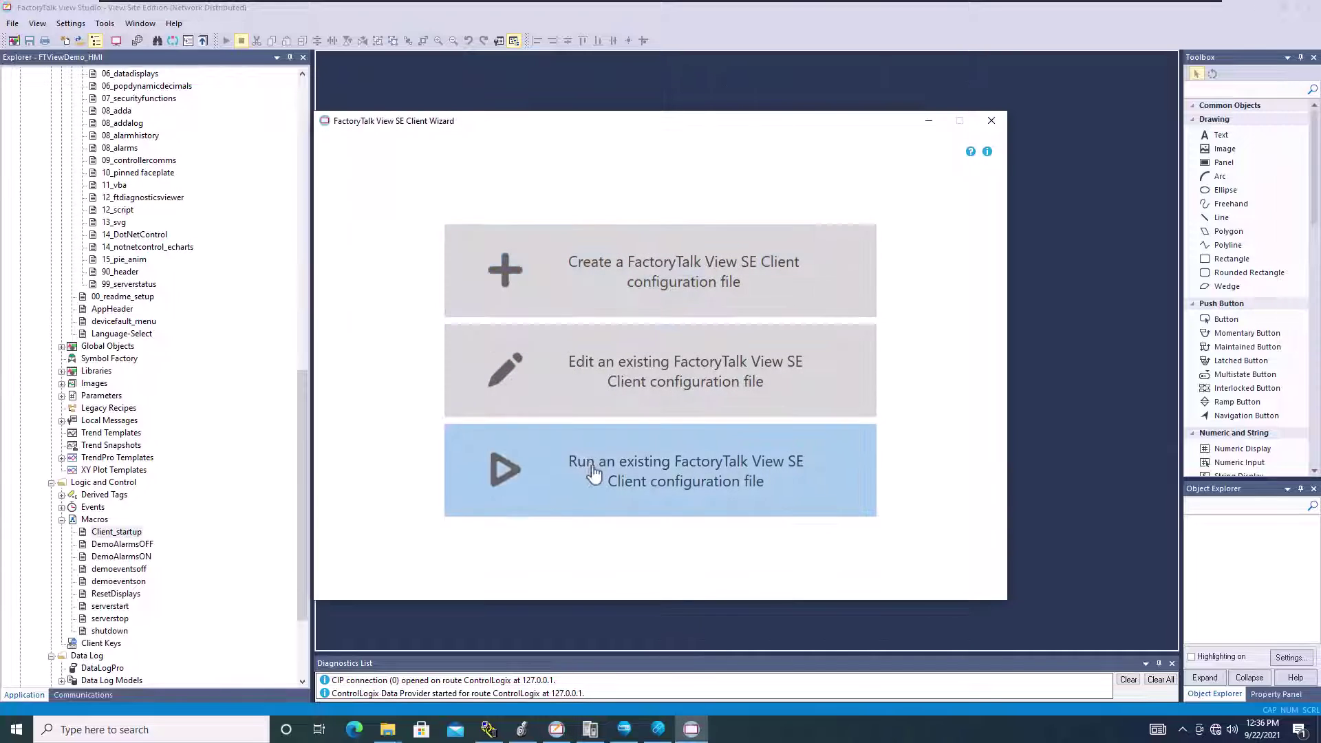
click(610, 275)
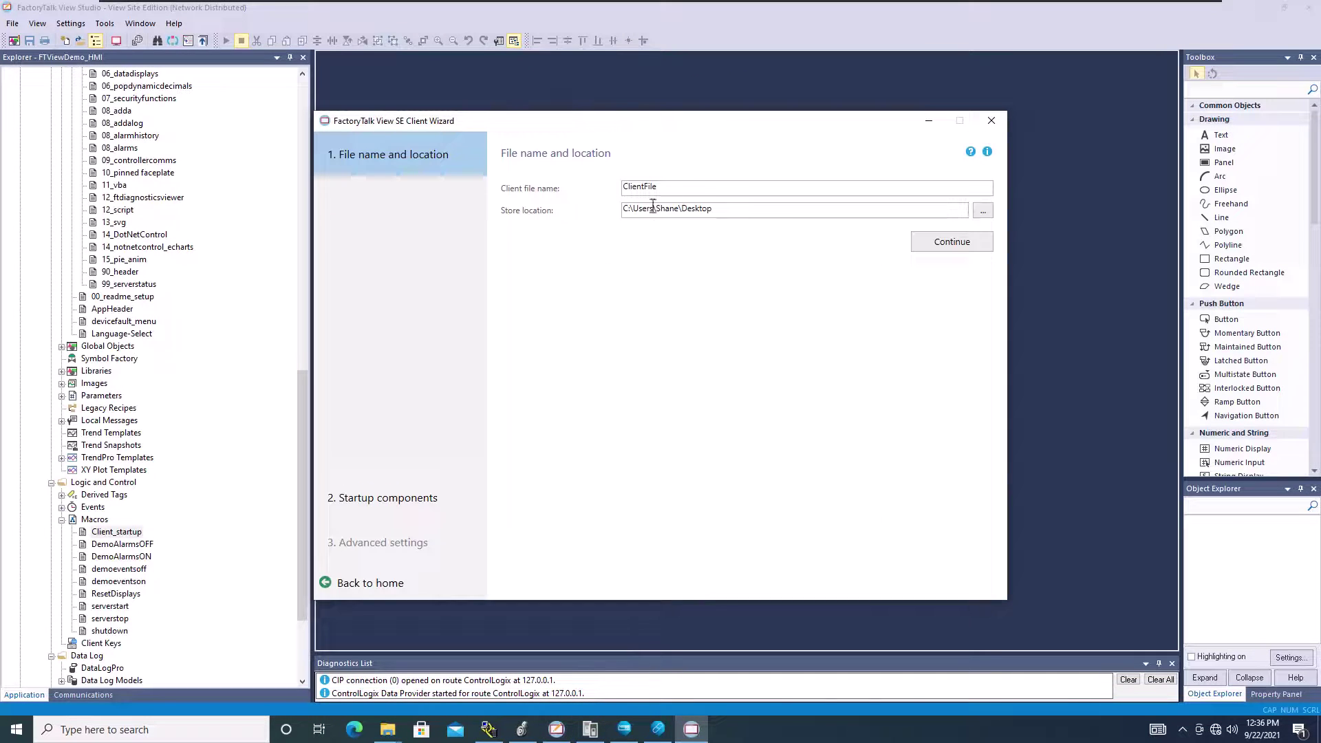
drag(674, 187, 539, 187)
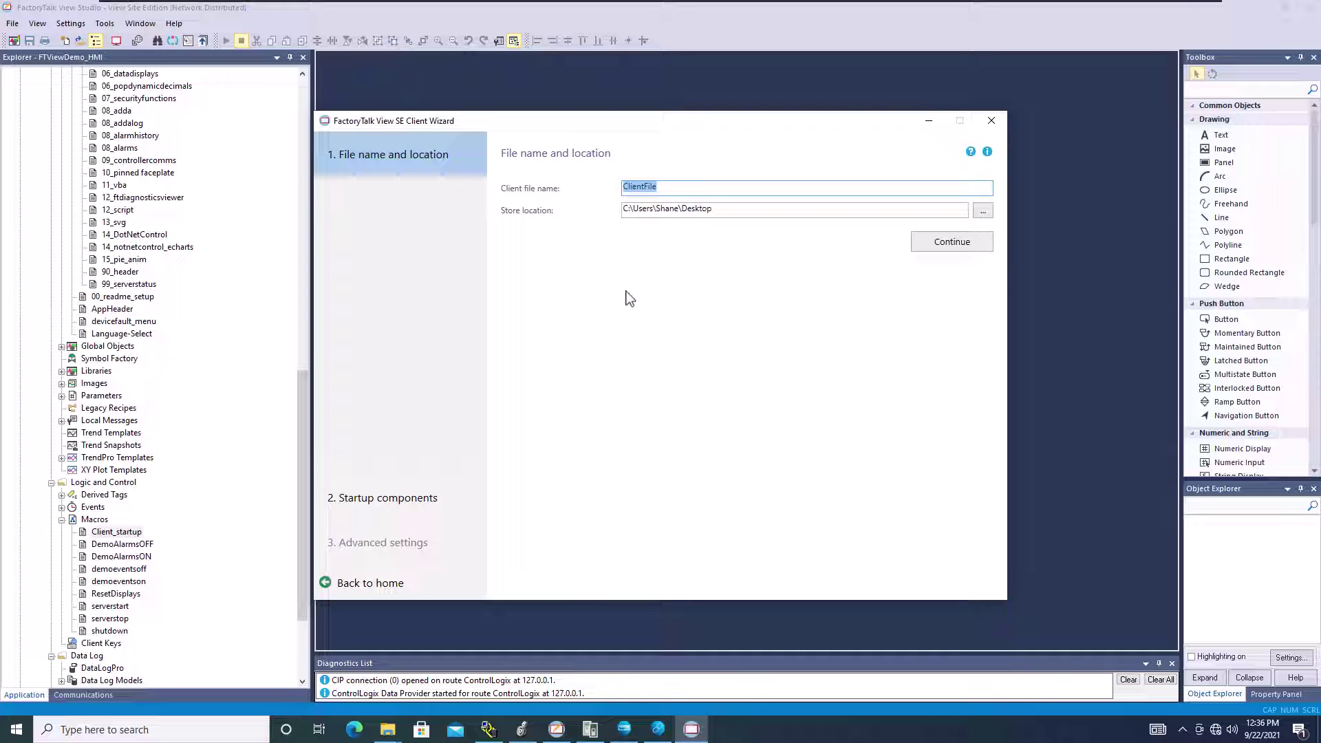
click(983, 211)
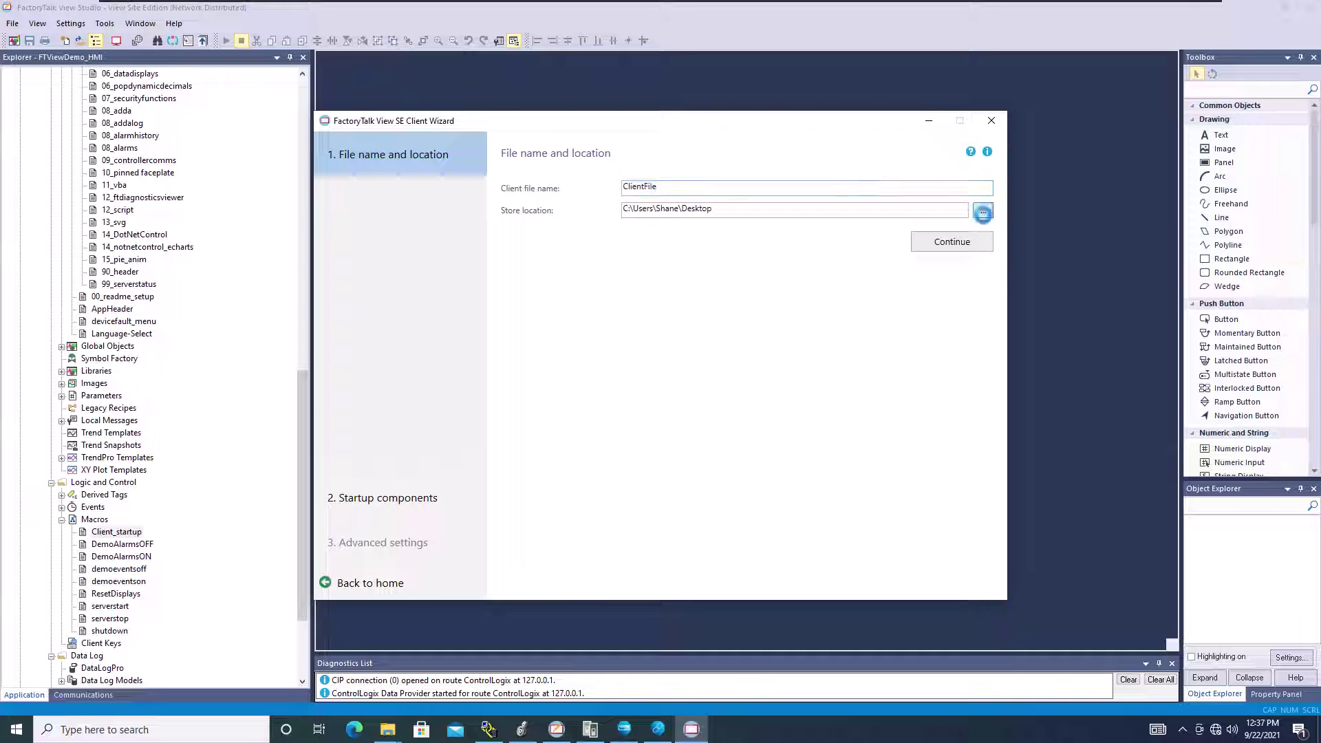
double_click(623, 467)
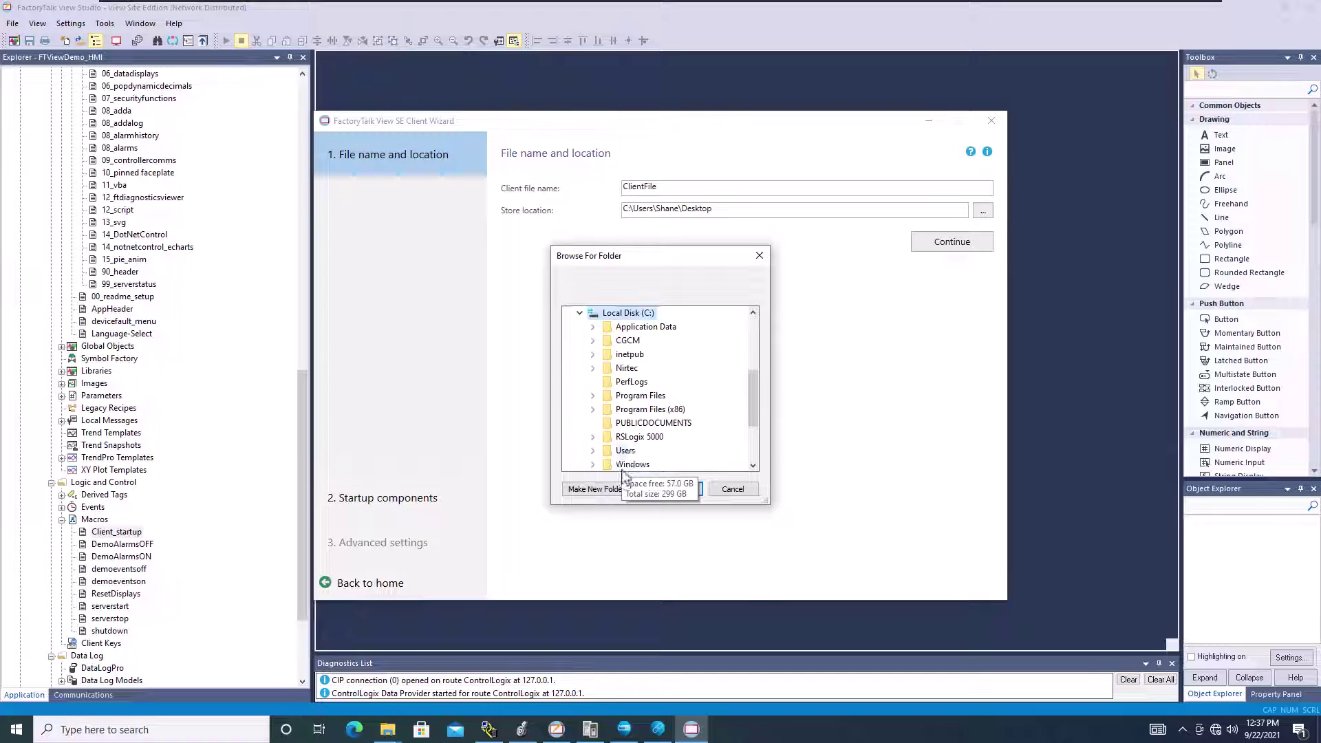
scroll(626, 468, down, 3)
double_click(625, 369)
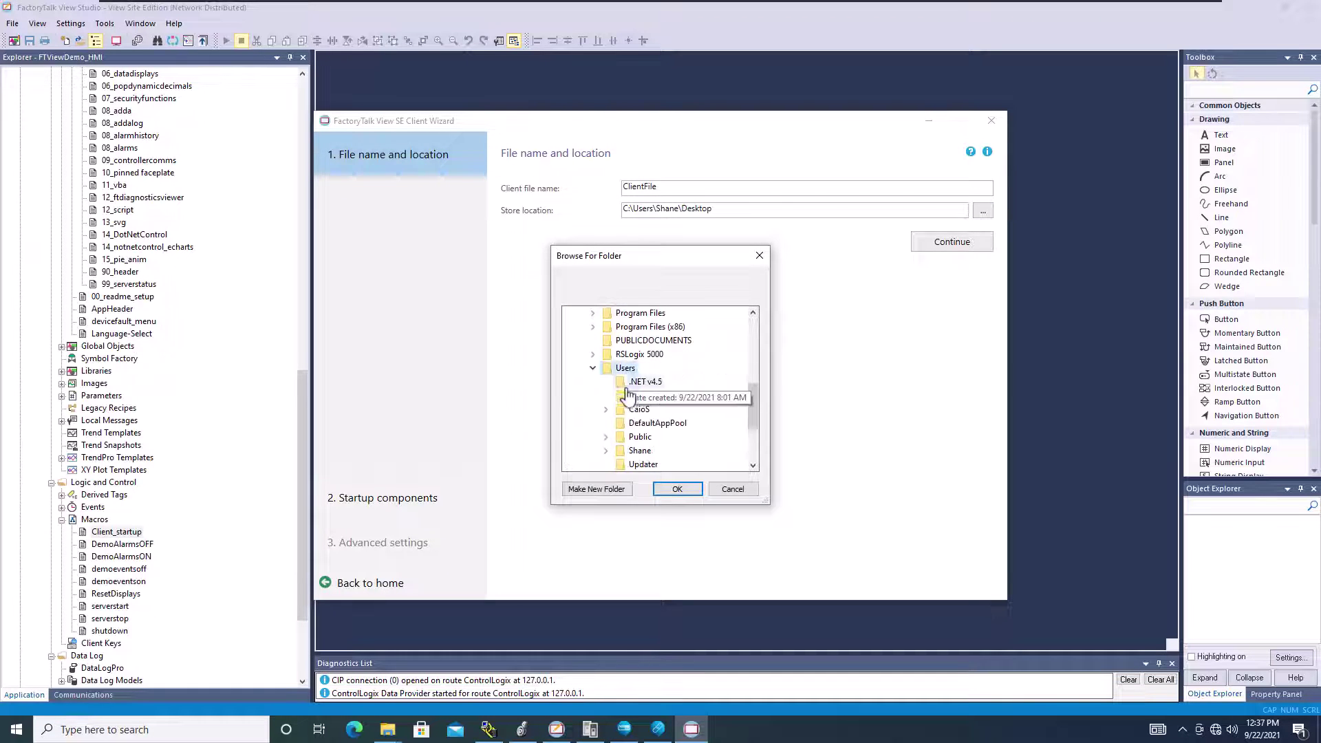
scroll(630, 364, down, 2)
double_click(640, 355)
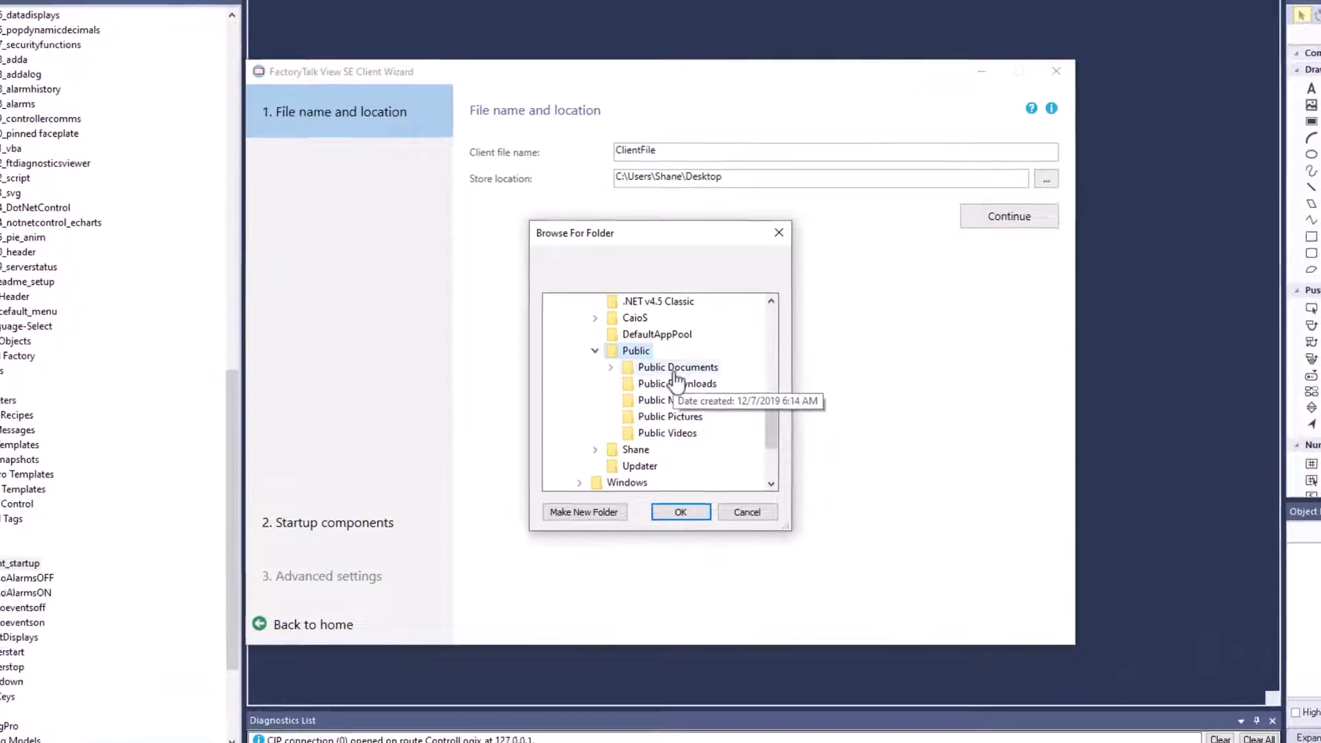
double_click(657, 368)
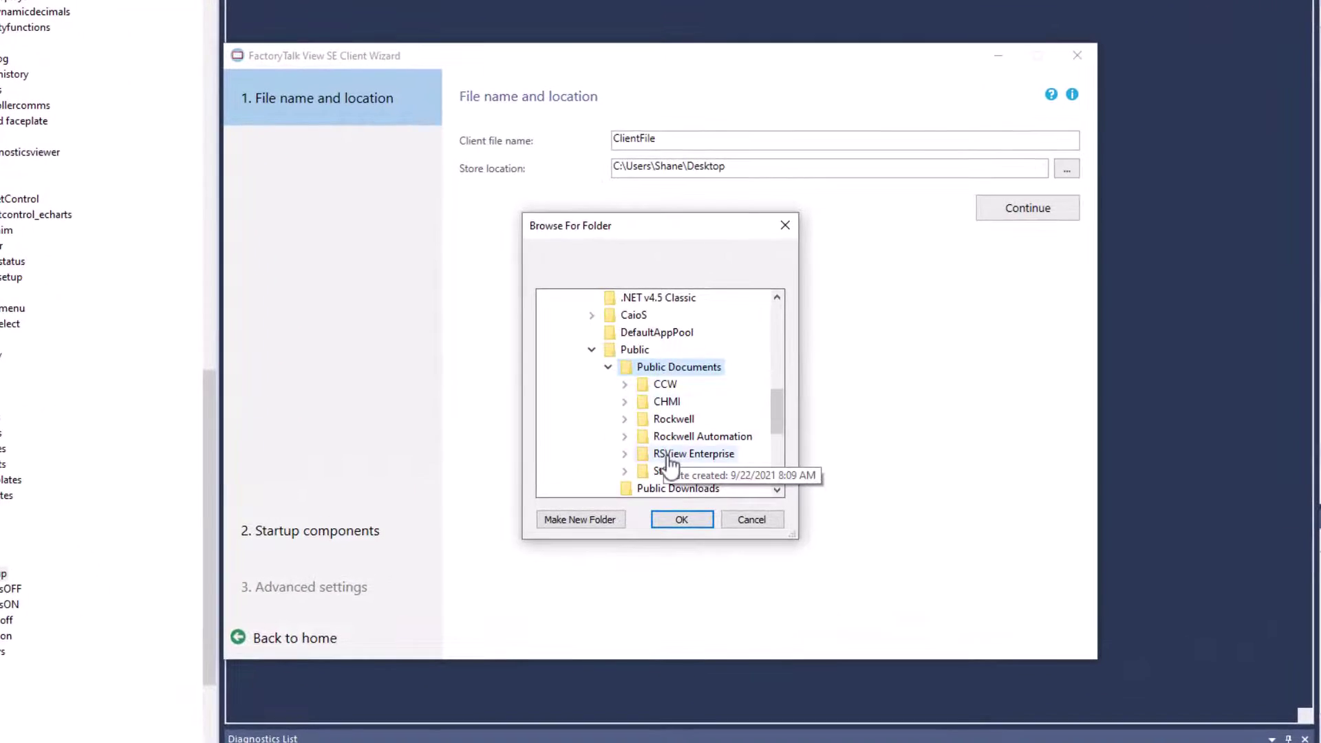
double_click(669, 456)
double_click(665, 421)
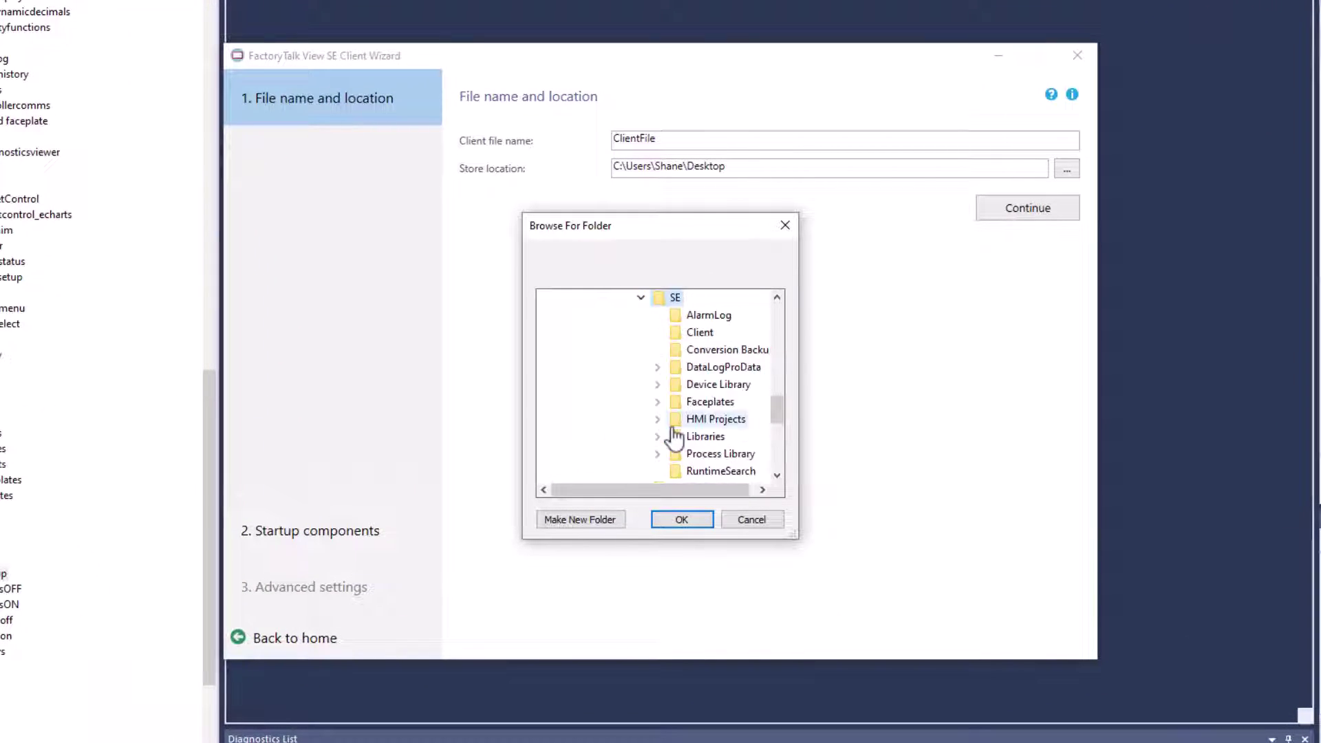
double_click(710, 421)
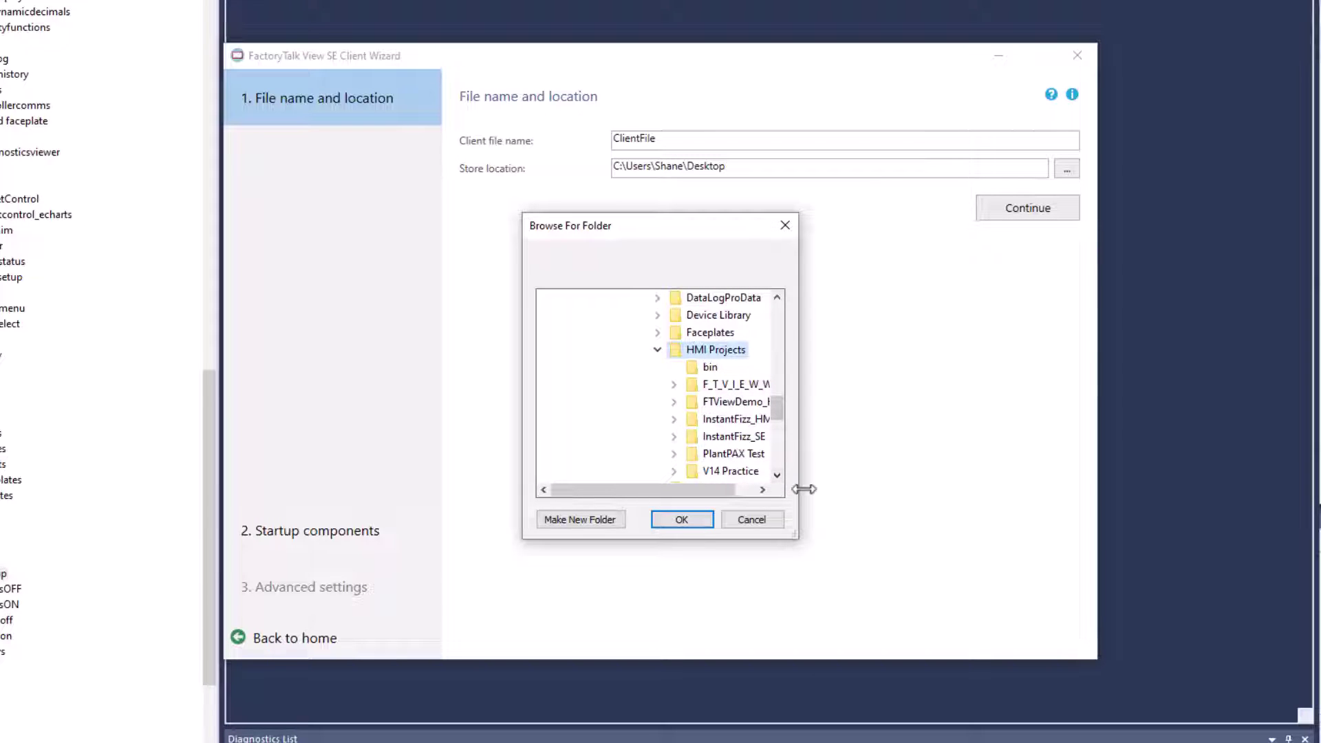
drag(804, 489, 988, 458)
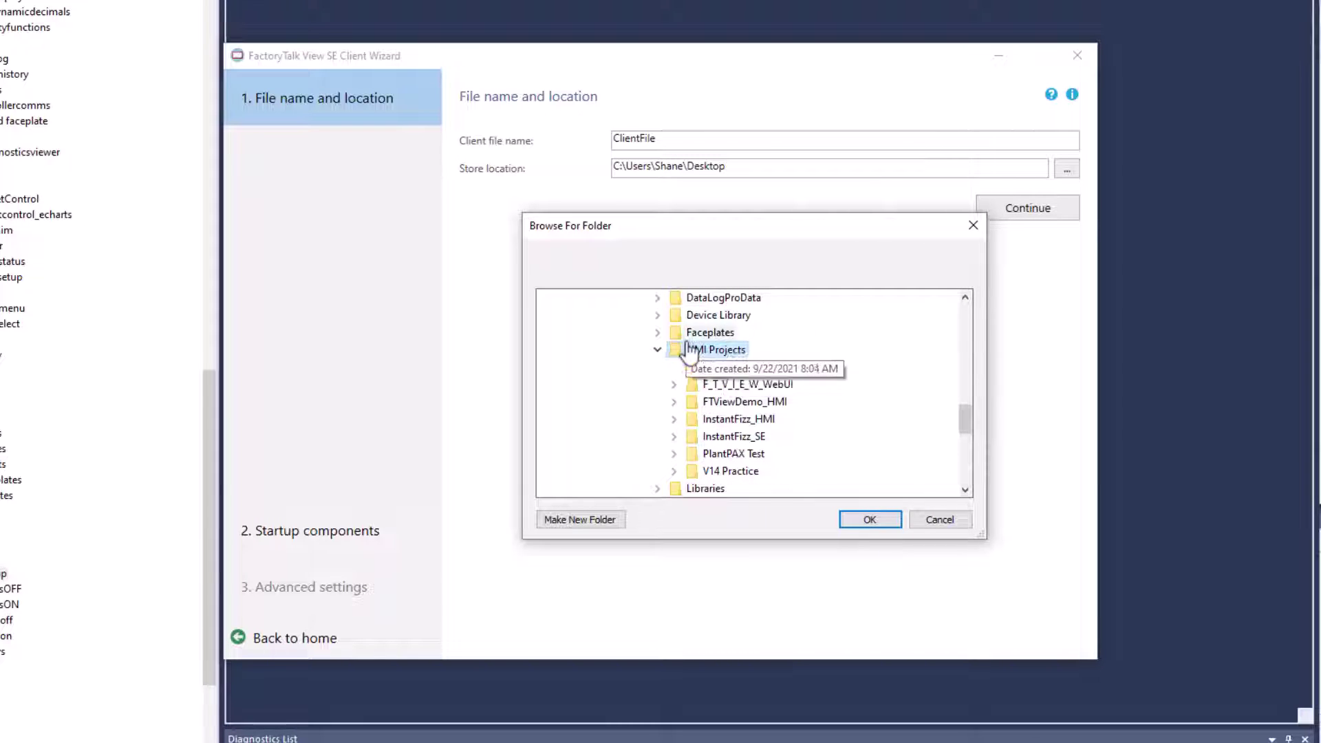
scroll(690, 352, up, 2)
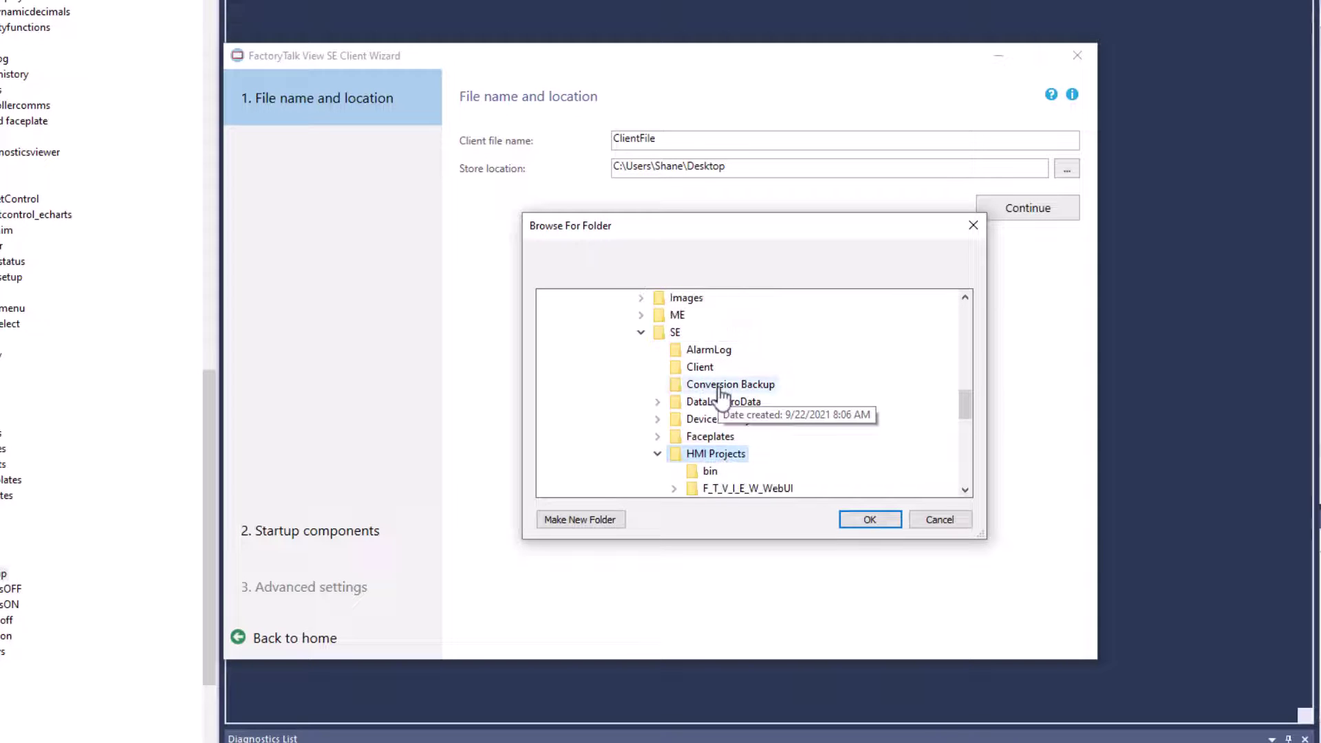
click(706, 369)
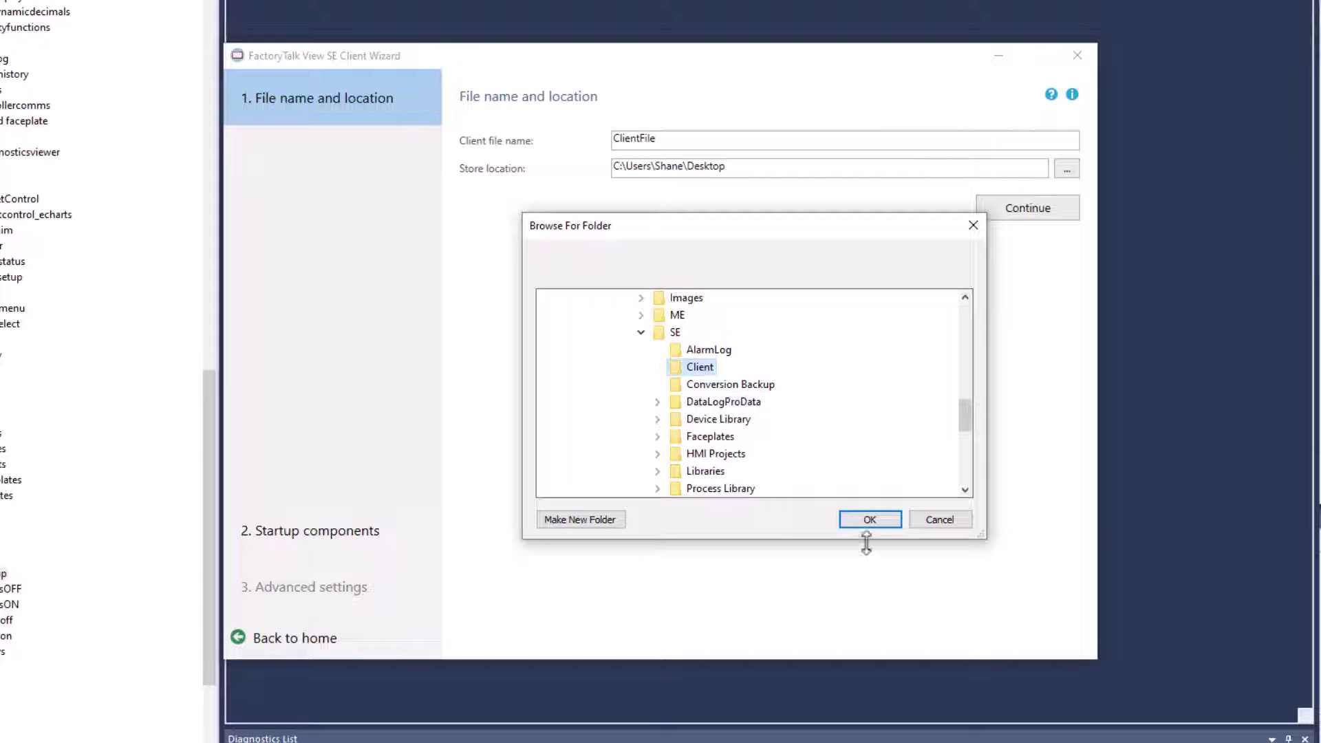
click(869, 519)
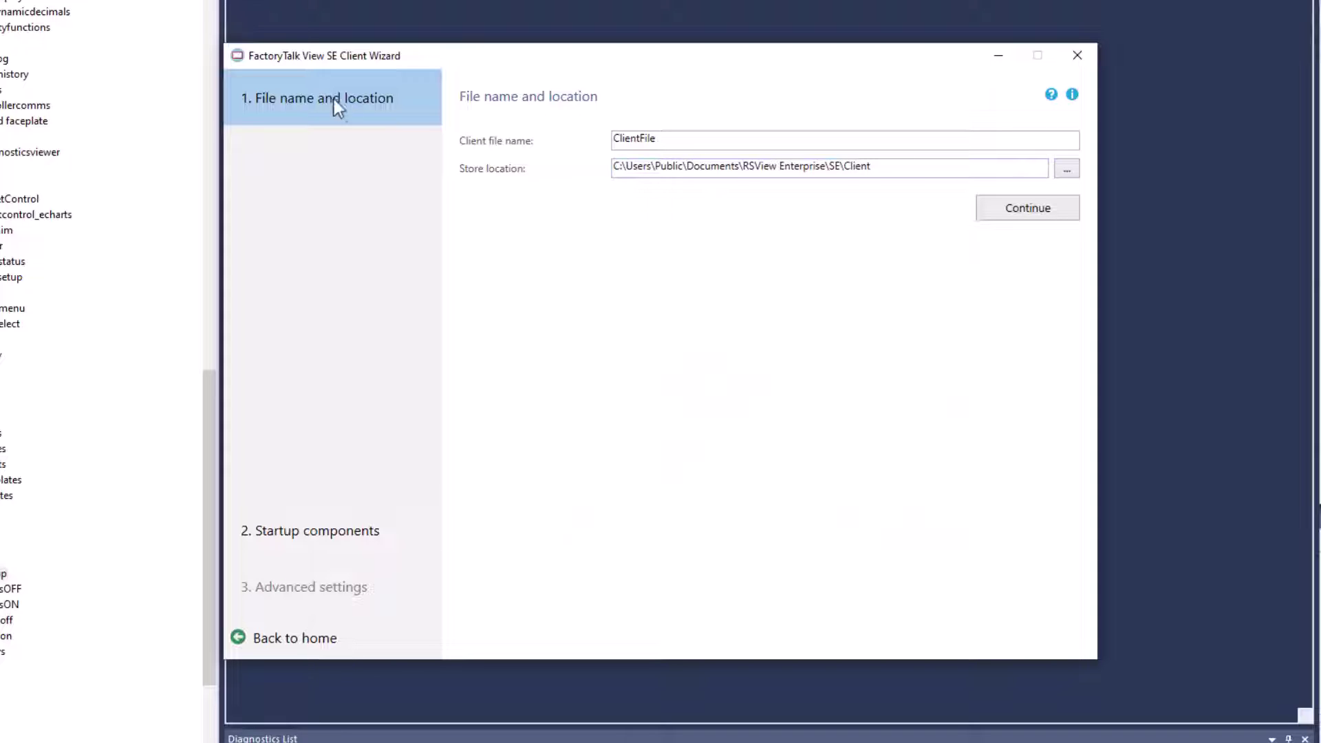
click(303, 647)
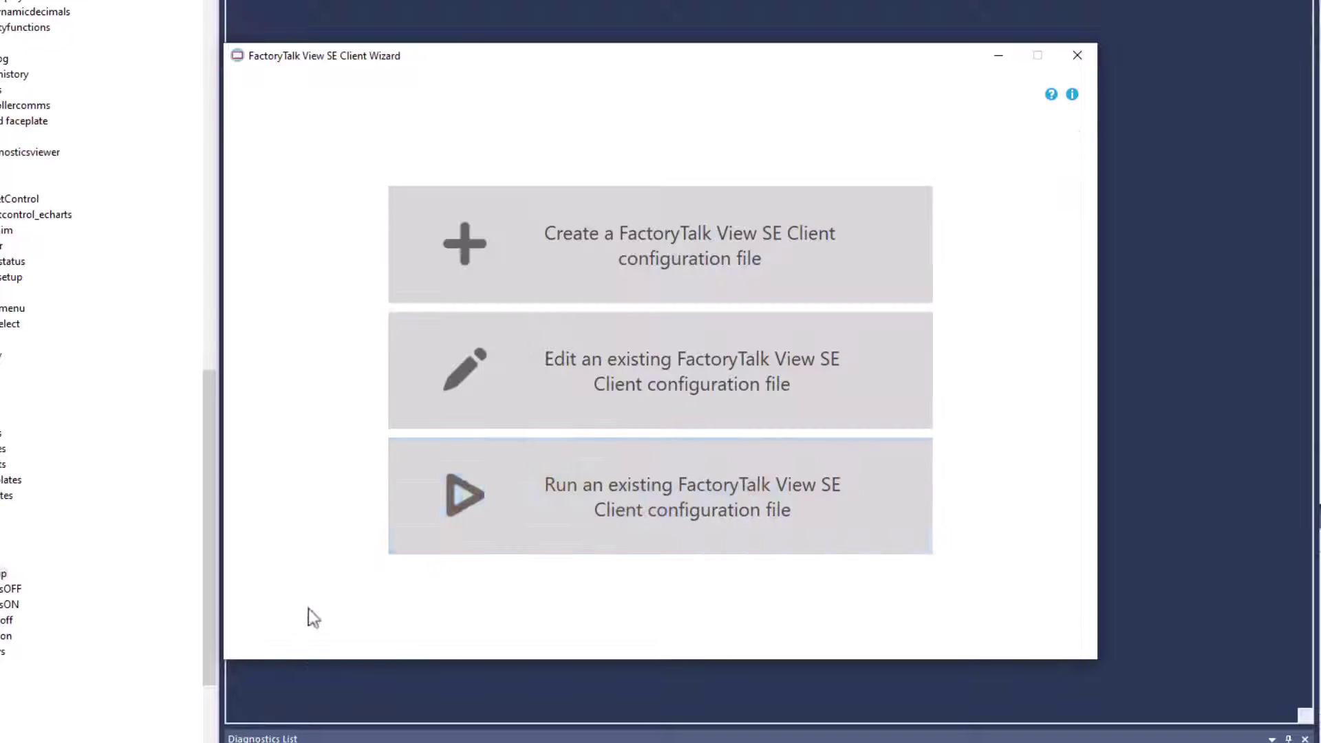
- Choose to run an existing client configuration file and browse to the RSView Enterprise folder under C:\Users\Public\Public Documents
click(601, 507)
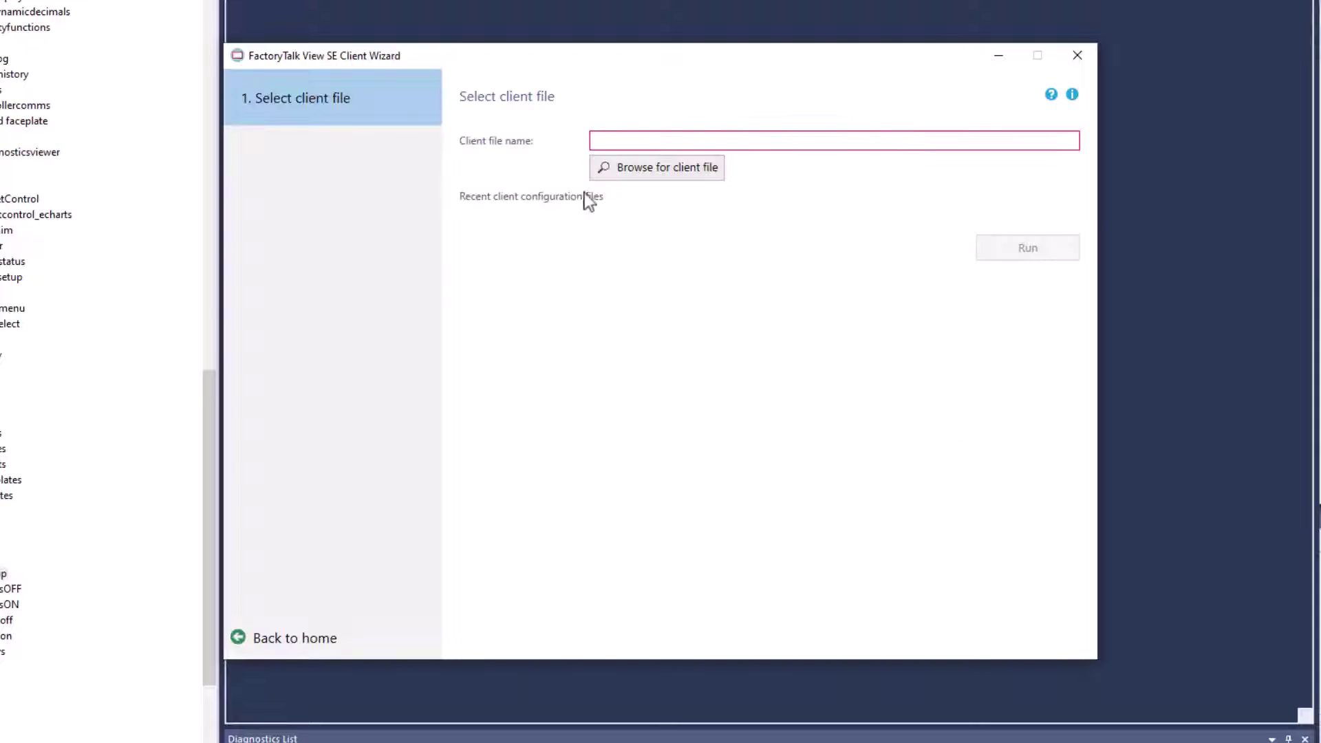
click(711, 168)
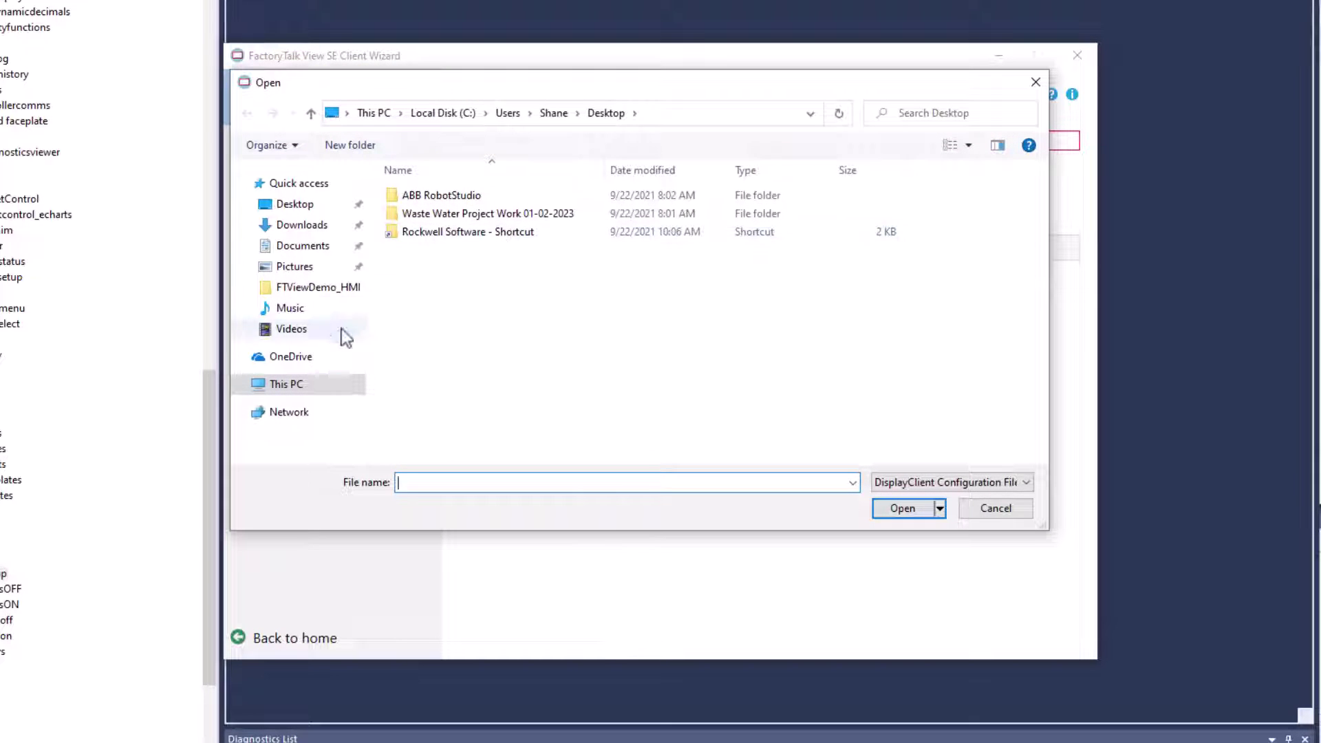
click(308, 385)
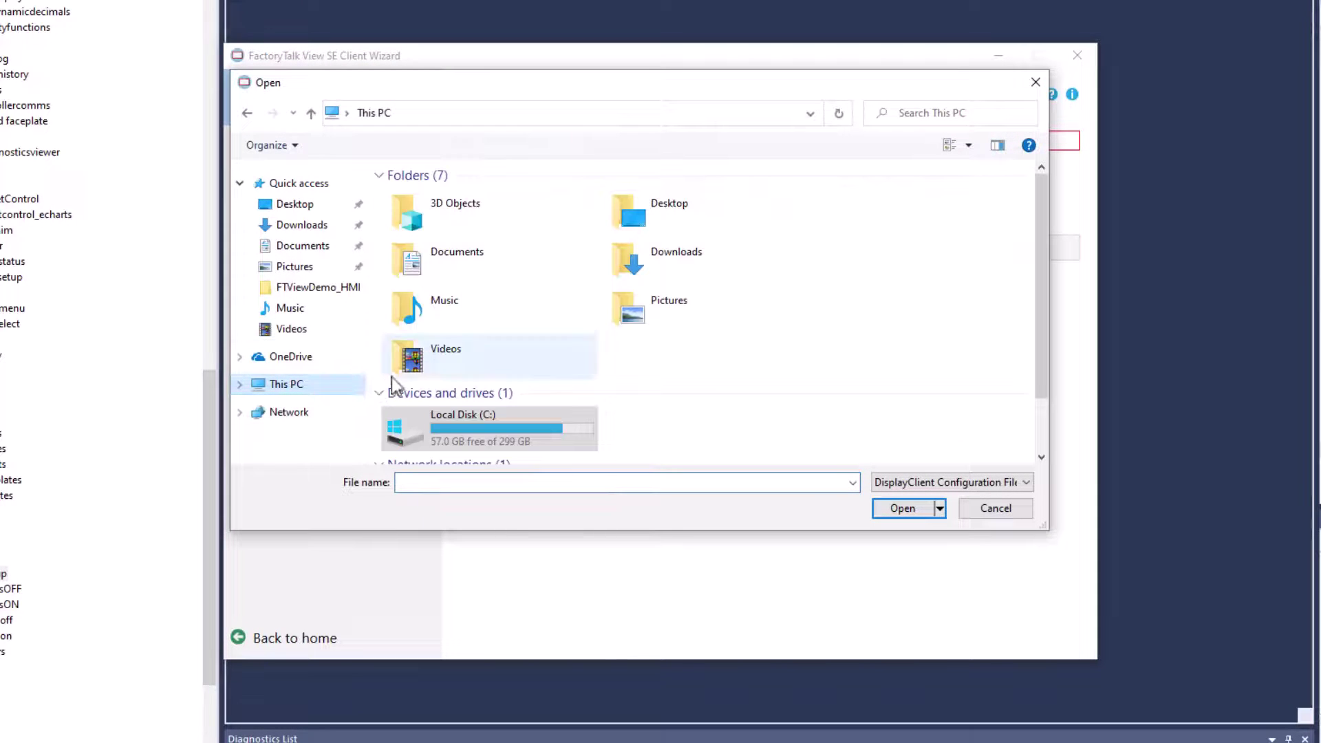
double_click(465, 420)
double_click(451, 432)
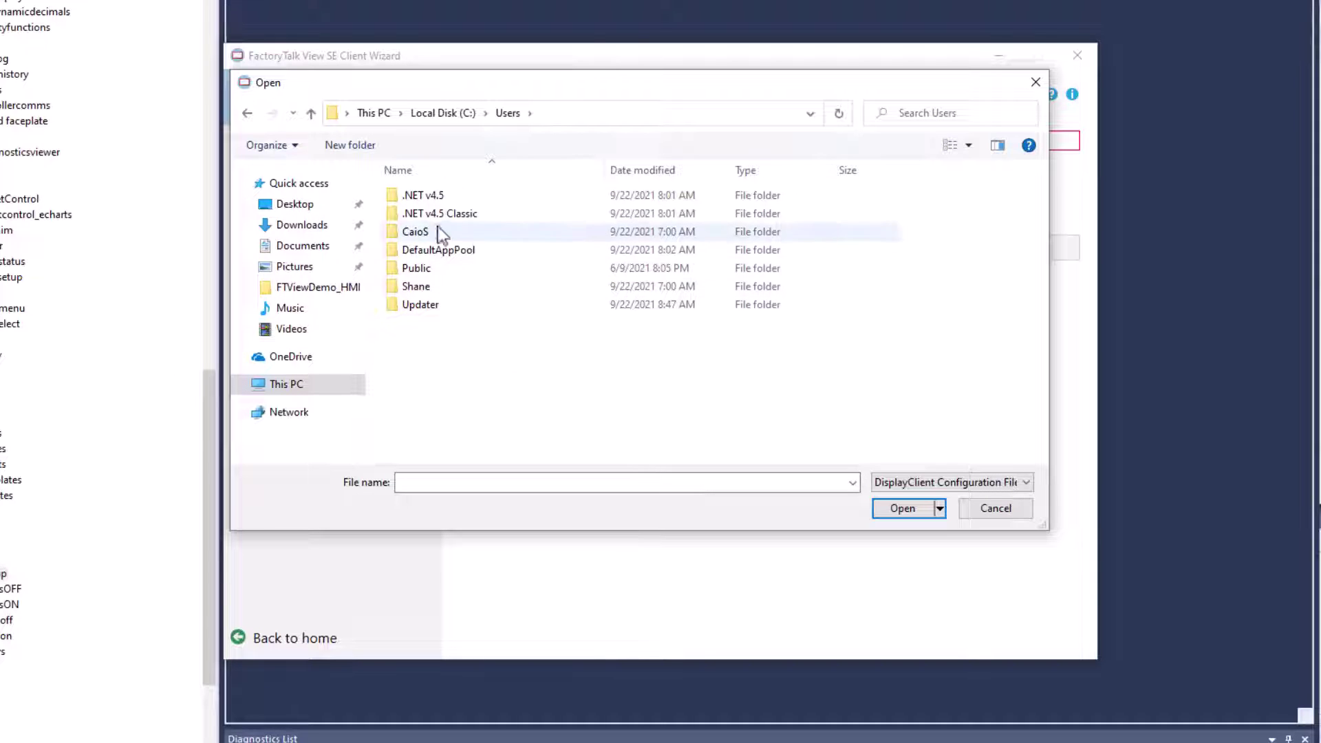
double_click(430, 269)
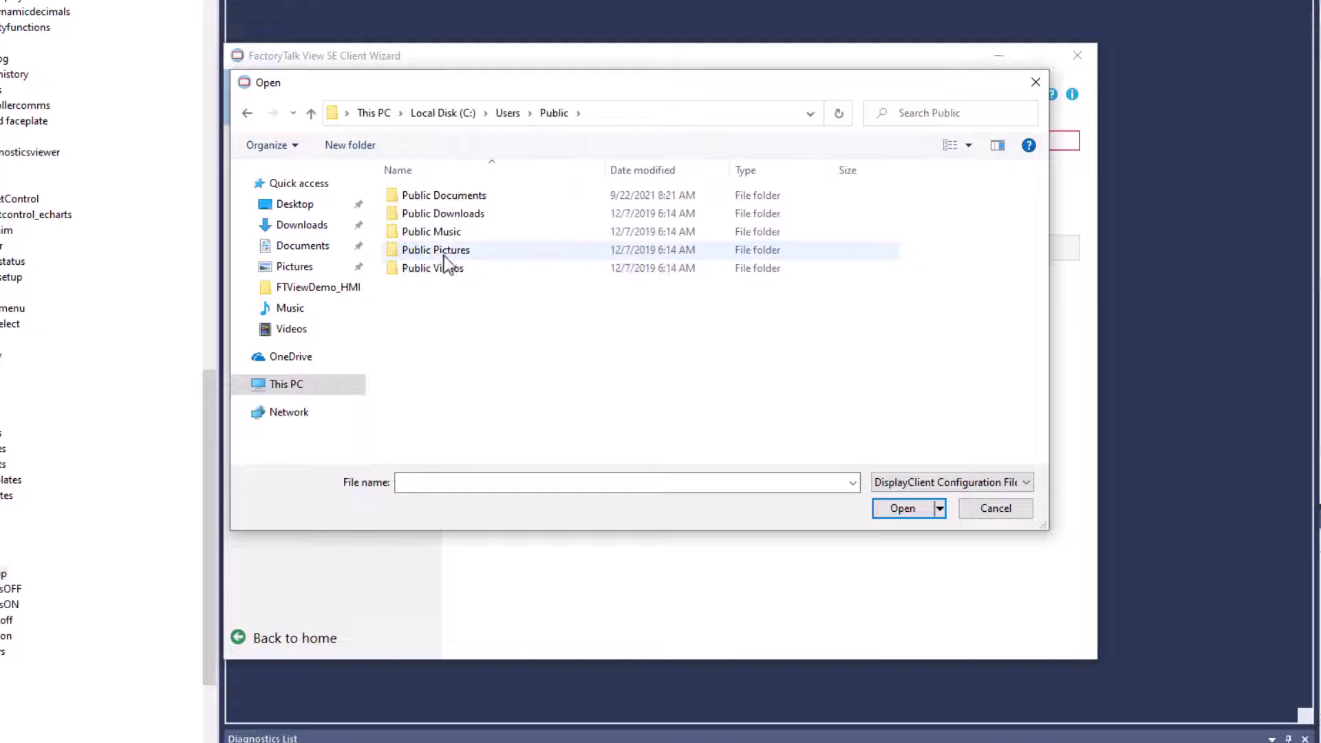
double_click(447, 197)
click(478, 270)
double_click(478, 274)
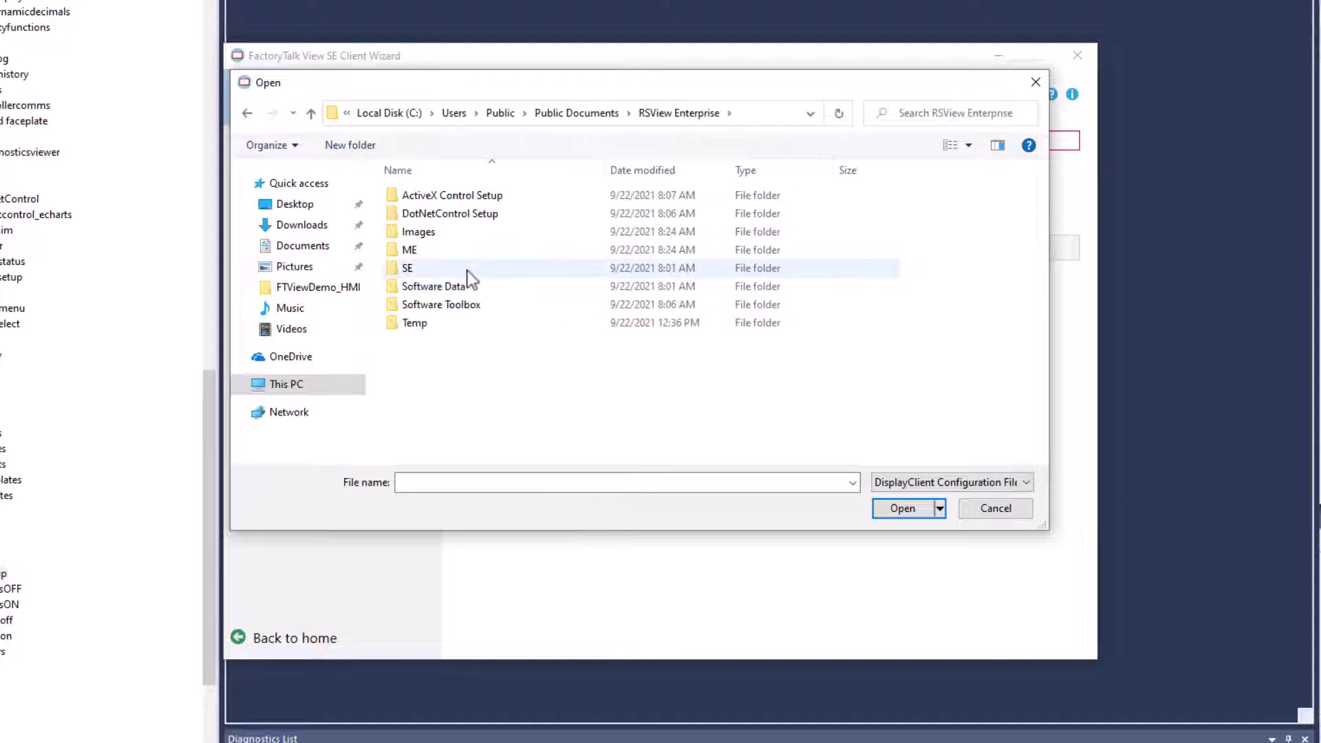
- Select the FTViewDemo client file in the SE\Client folder and run it
double_click(428, 271)
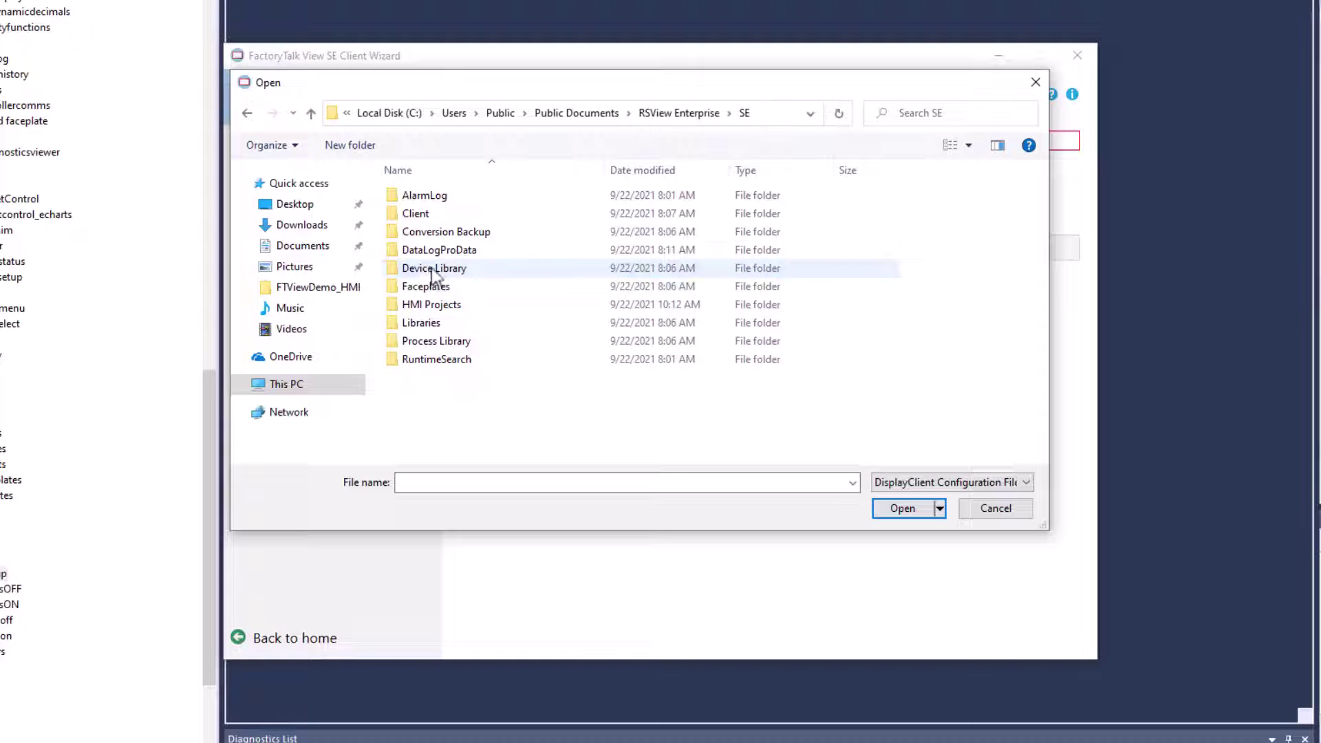
double_click(423, 215)
click(432, 201)
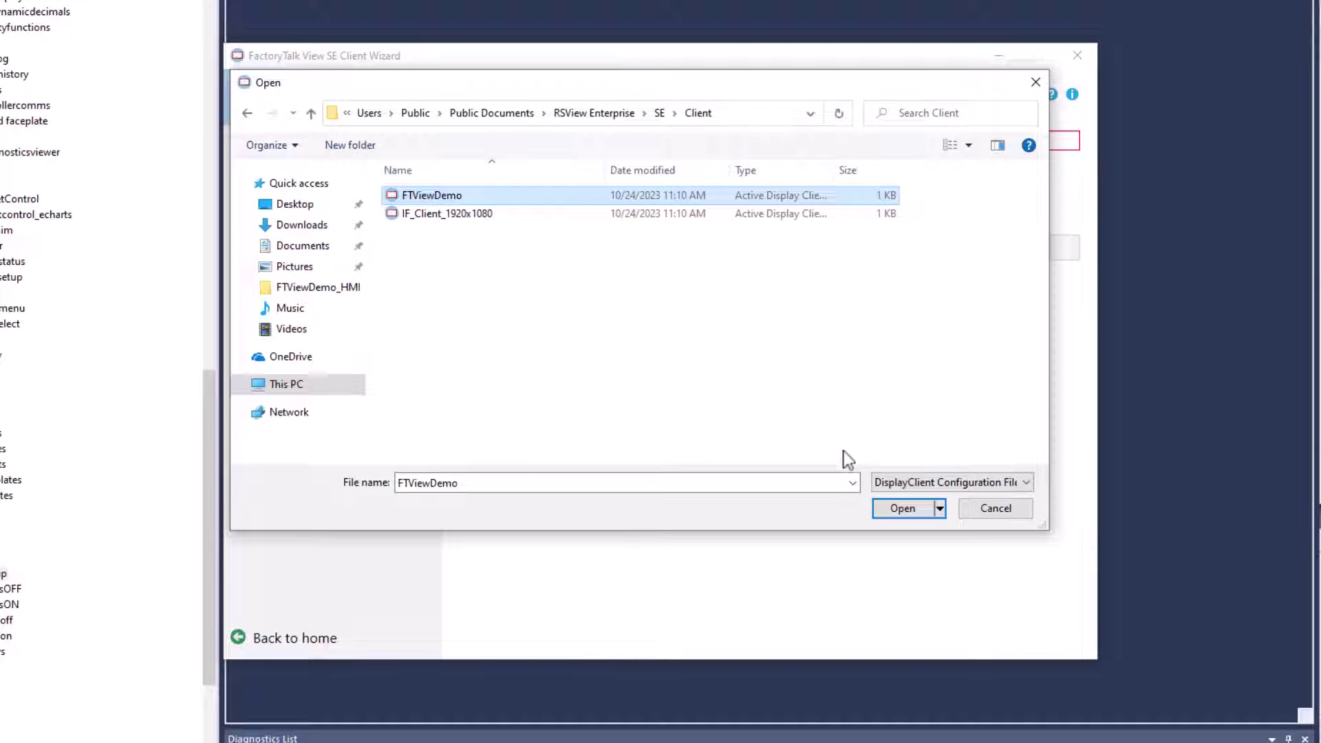
click(892, 507)
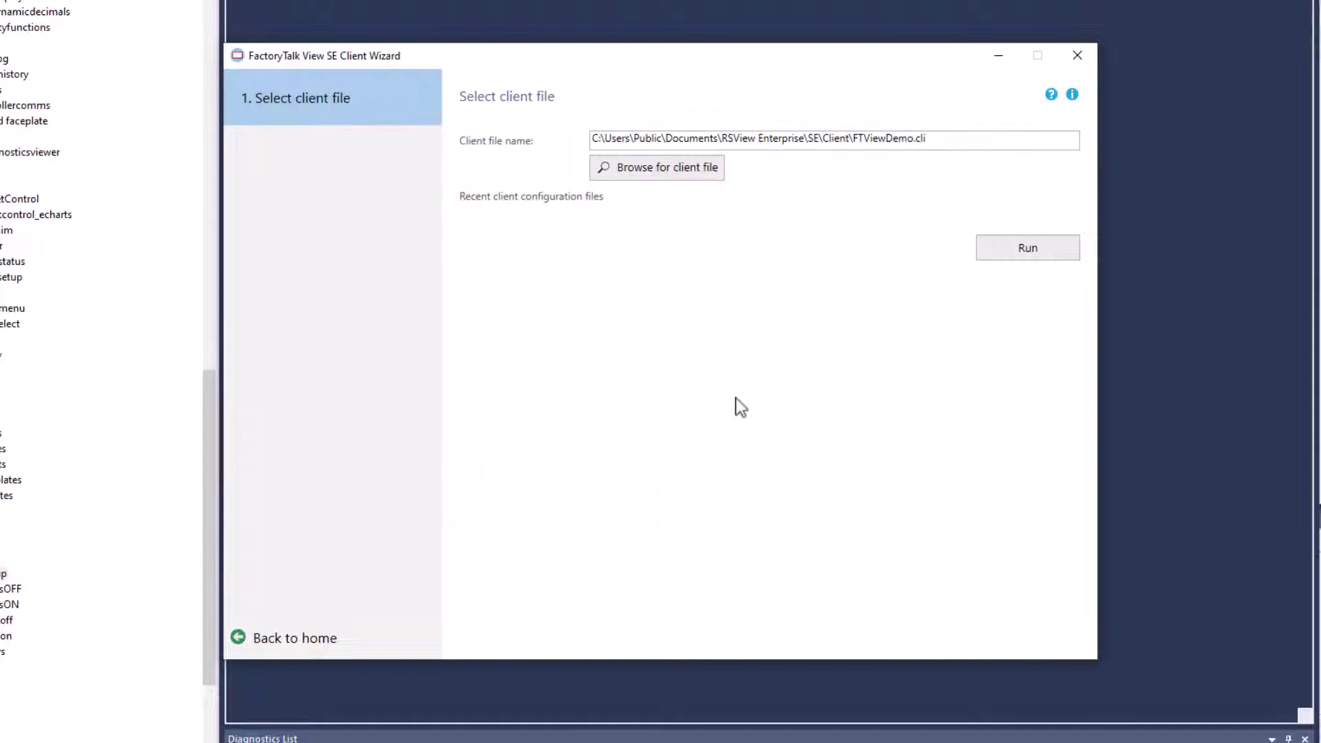
click(1006, 255)
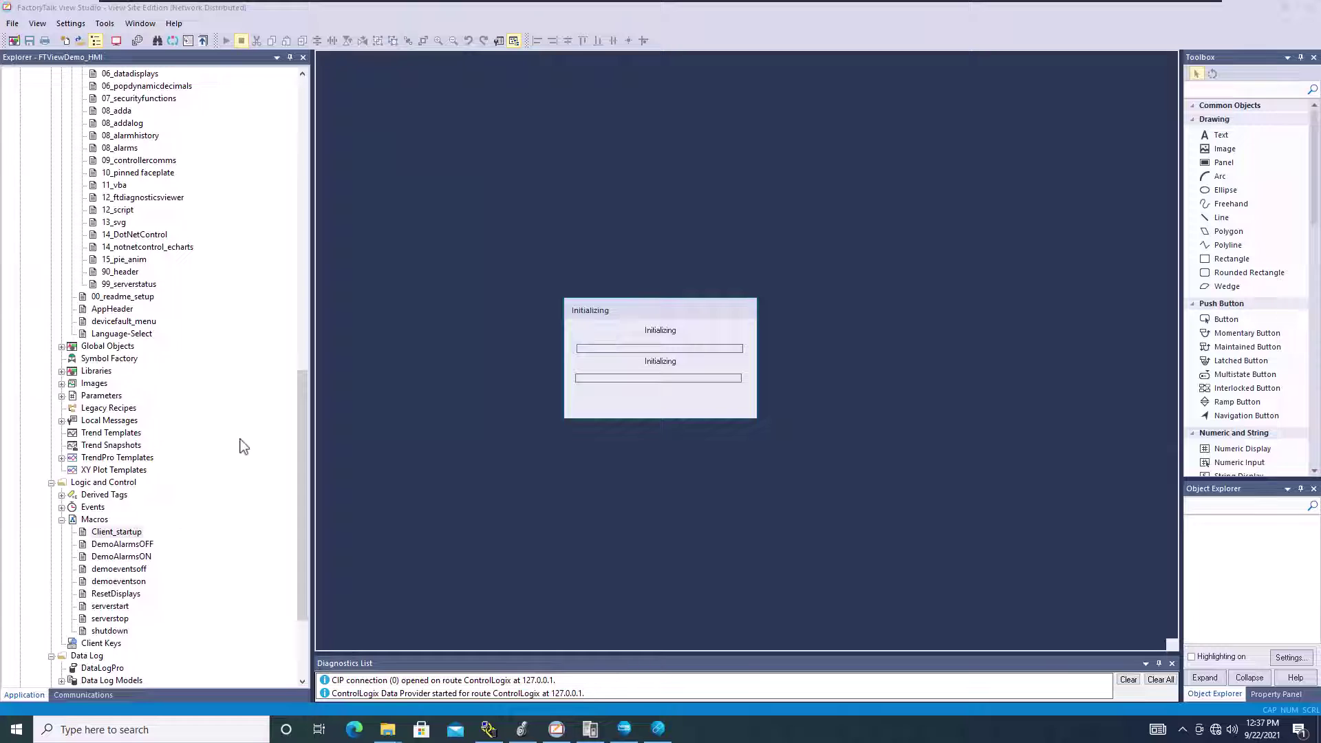
- Look over the project's displays while the client loads, view the 90_header display, and close it
scroll(242, 446, up, 8)
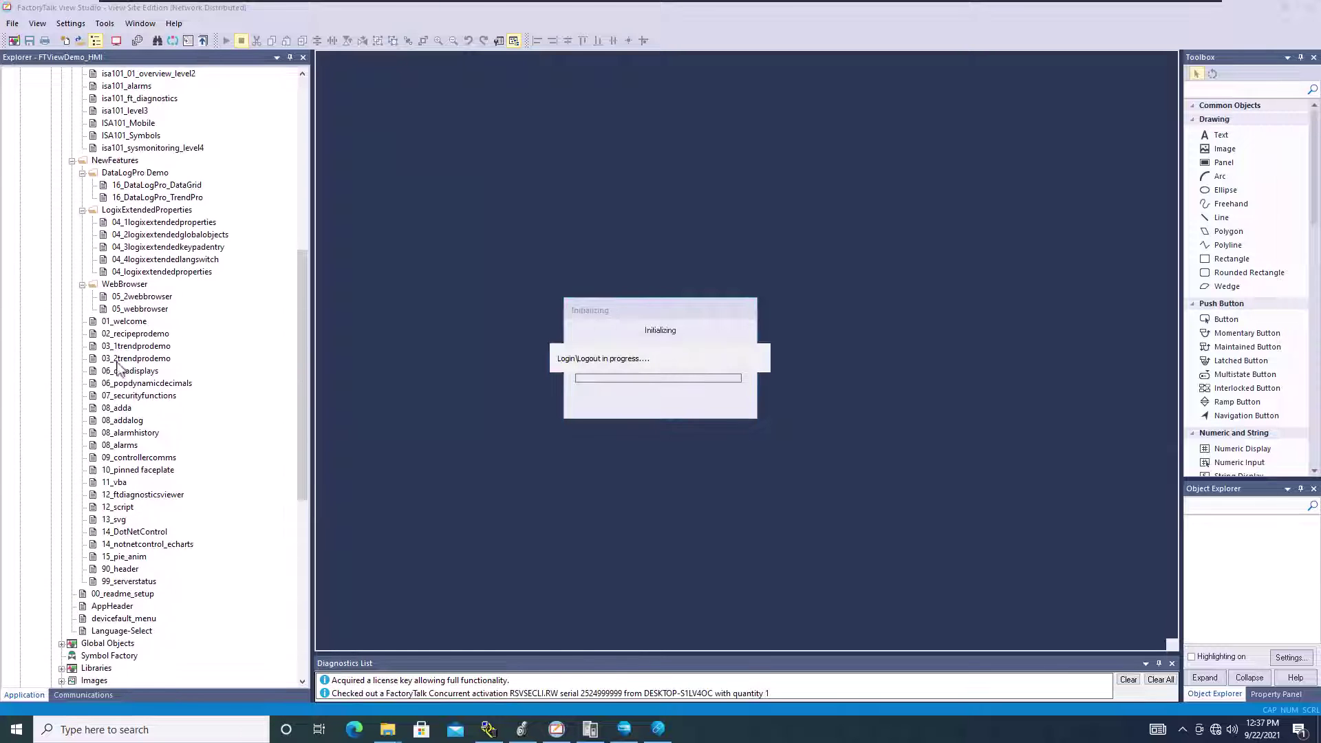
scroll(137, 335, up, 2)
scroll(202, 275, up, 4)
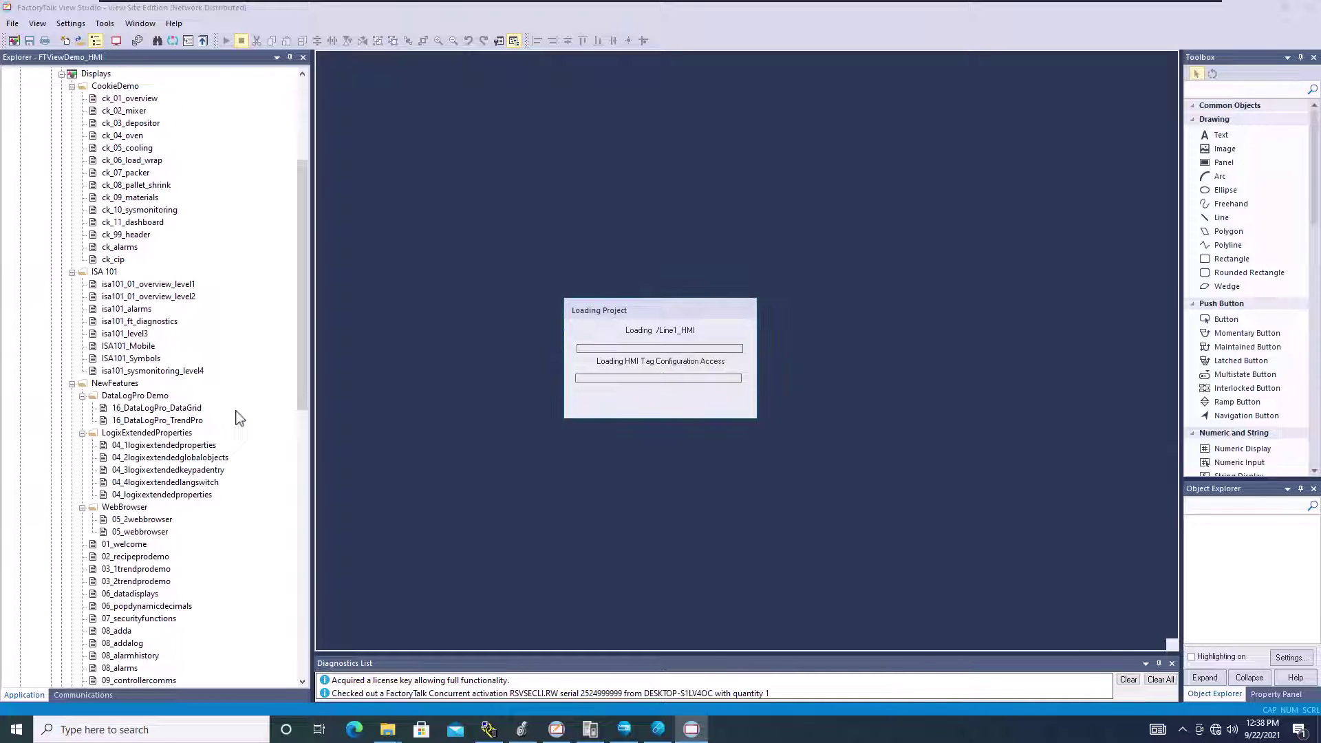
scroll(237, 416, down, 3)
scroll(124, 550, down, 2)
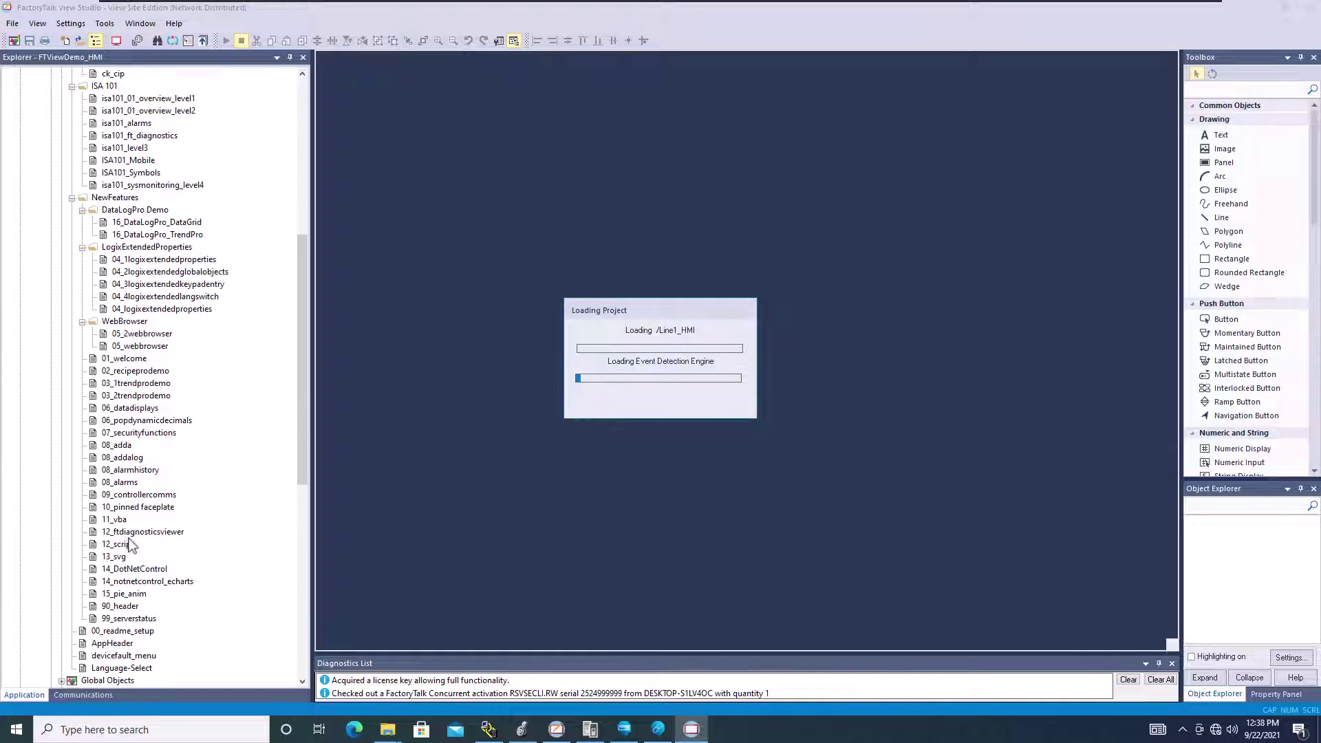
double_click(121, 606)
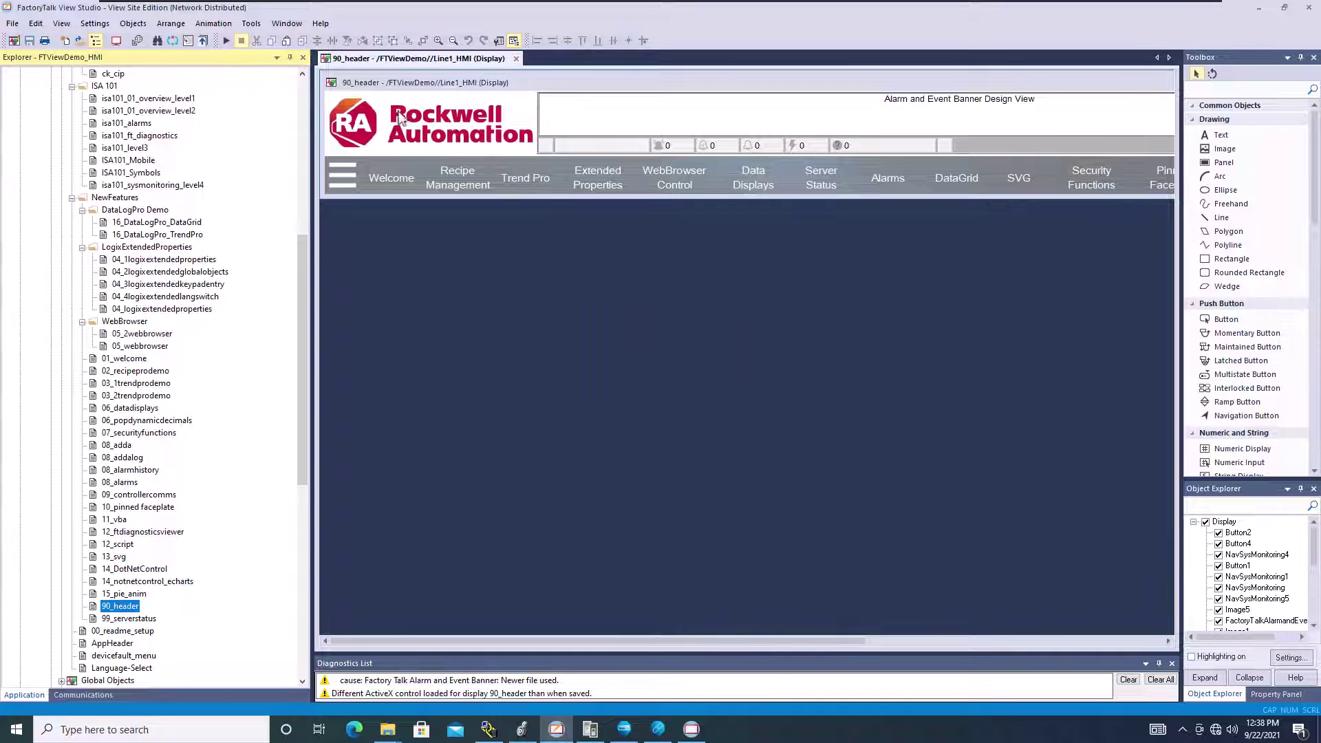
click(516, 58)
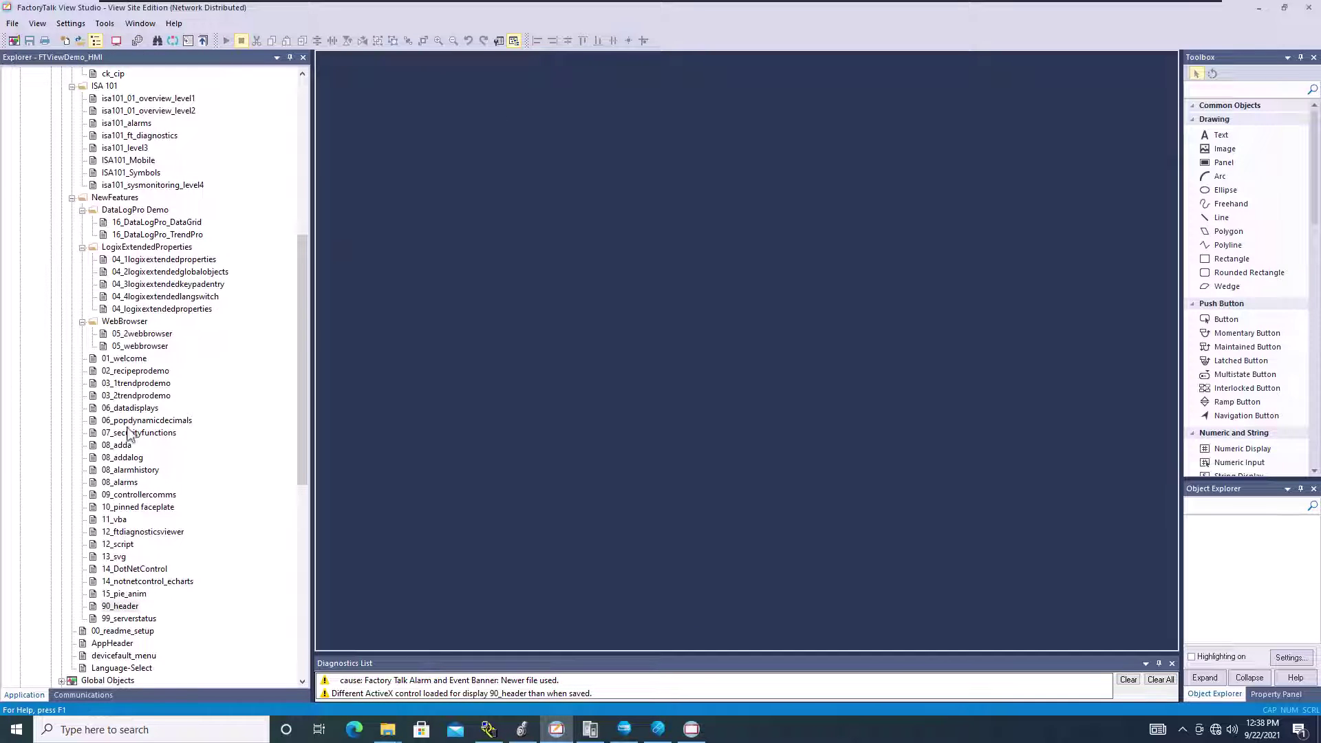
- View the 16_DataLogPro_DataGrid display under DataLogPro Demo, close it, and look over the remaining displays
scroll(133, 499, up, 1)
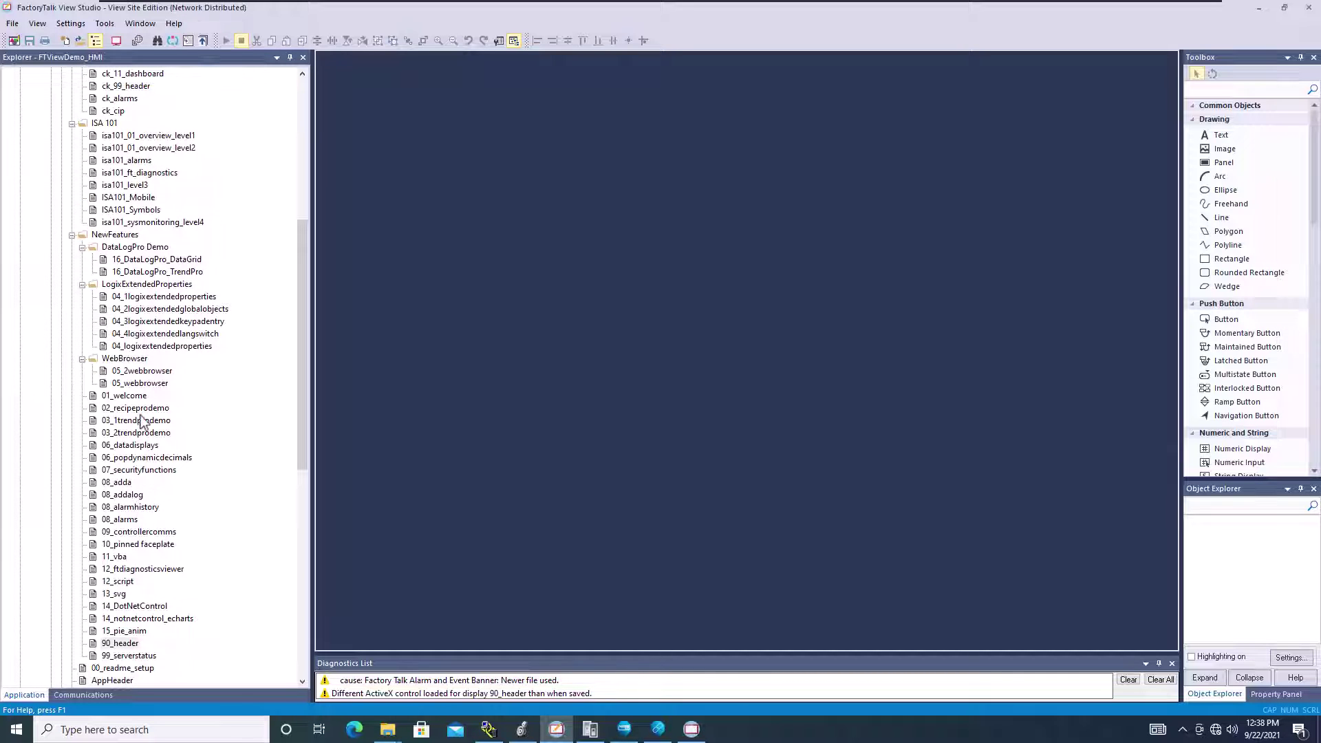
scroll(141, 398, up, 2)
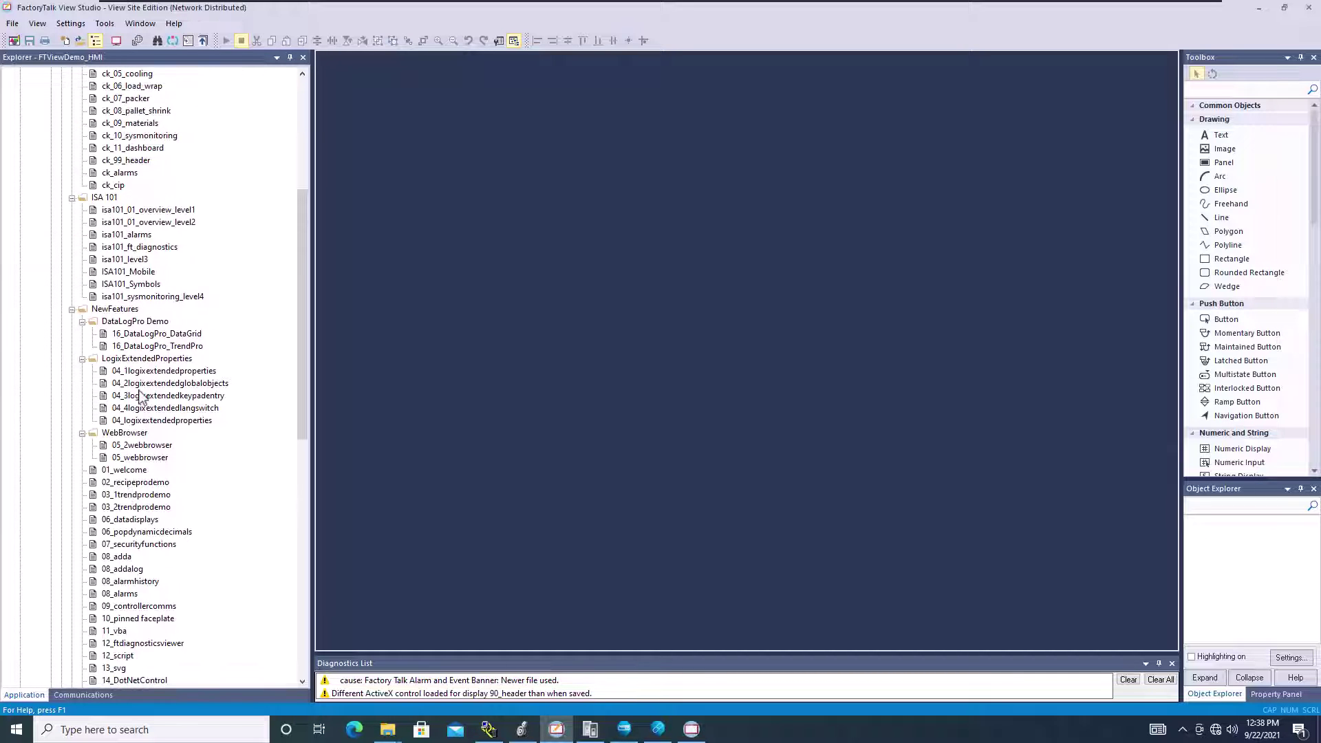
double_click(159, 336)
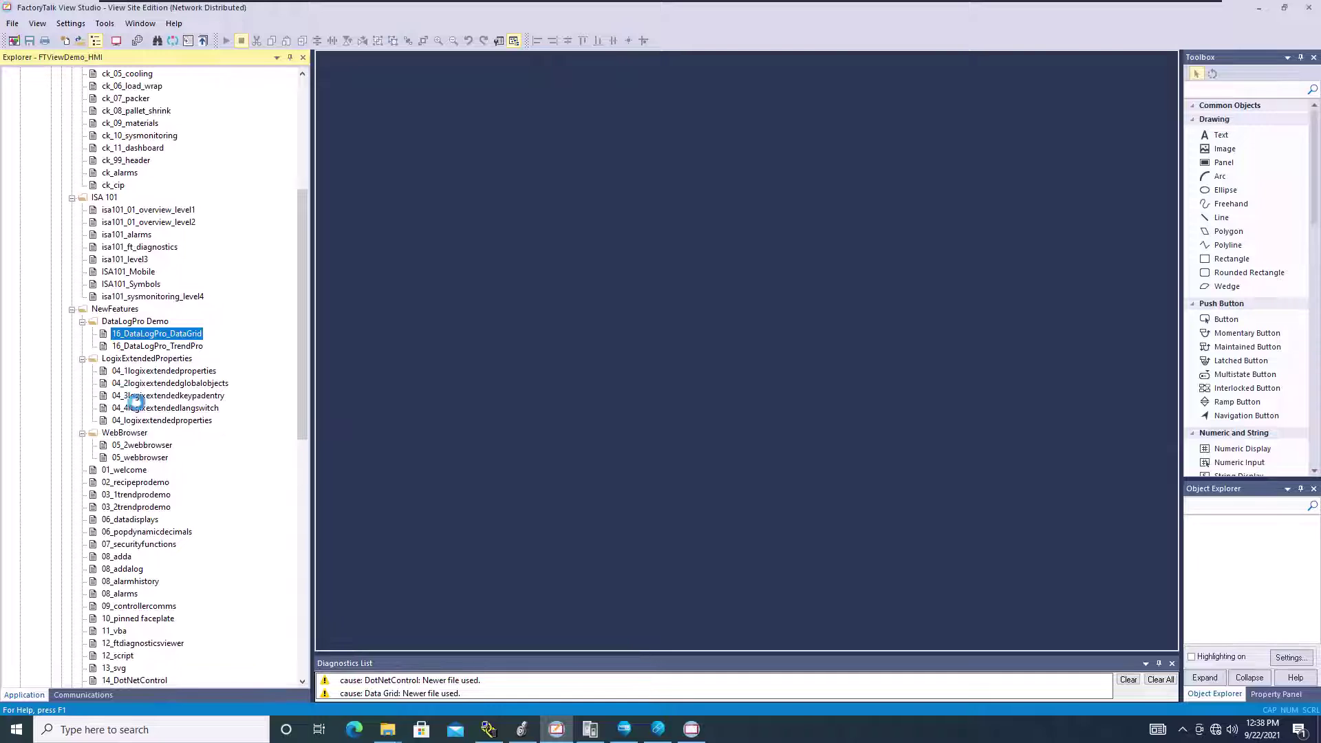
scroll(135, 402, down, 2)
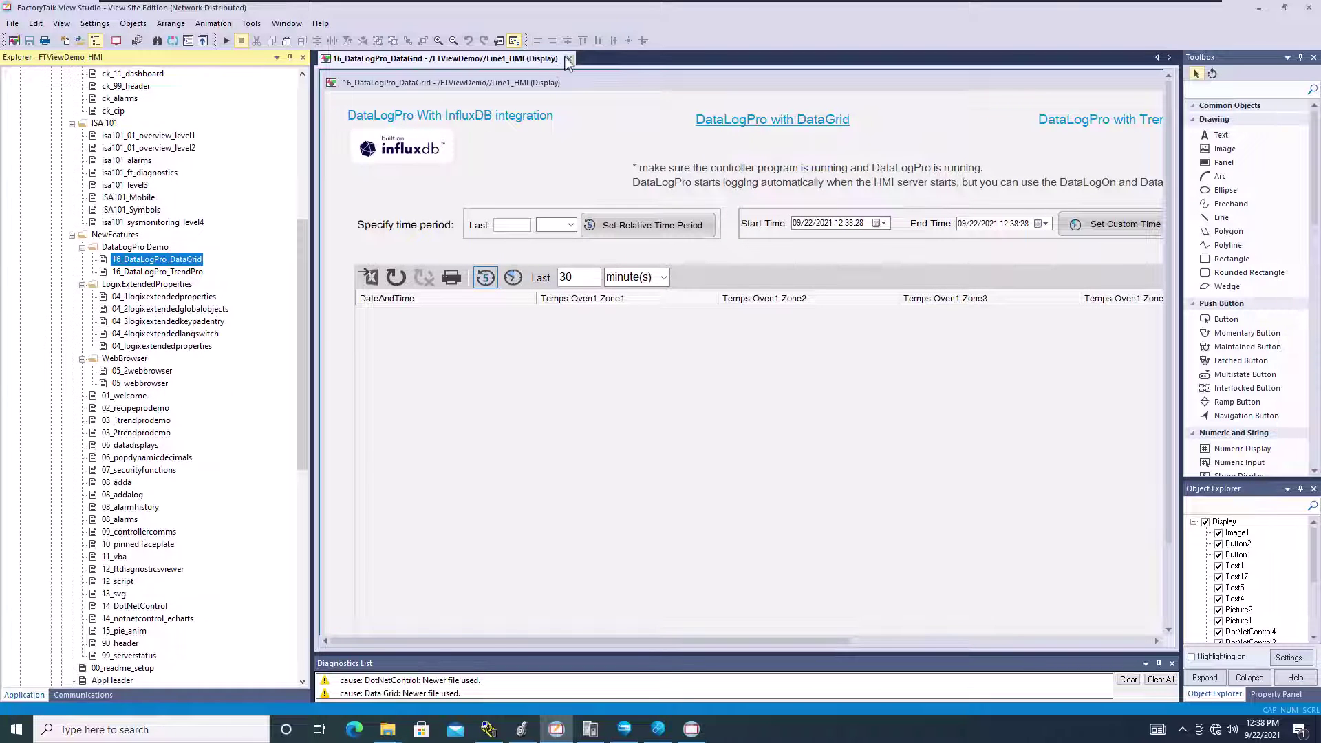
click(567, 60)
scroll(173, 504, down, 1)
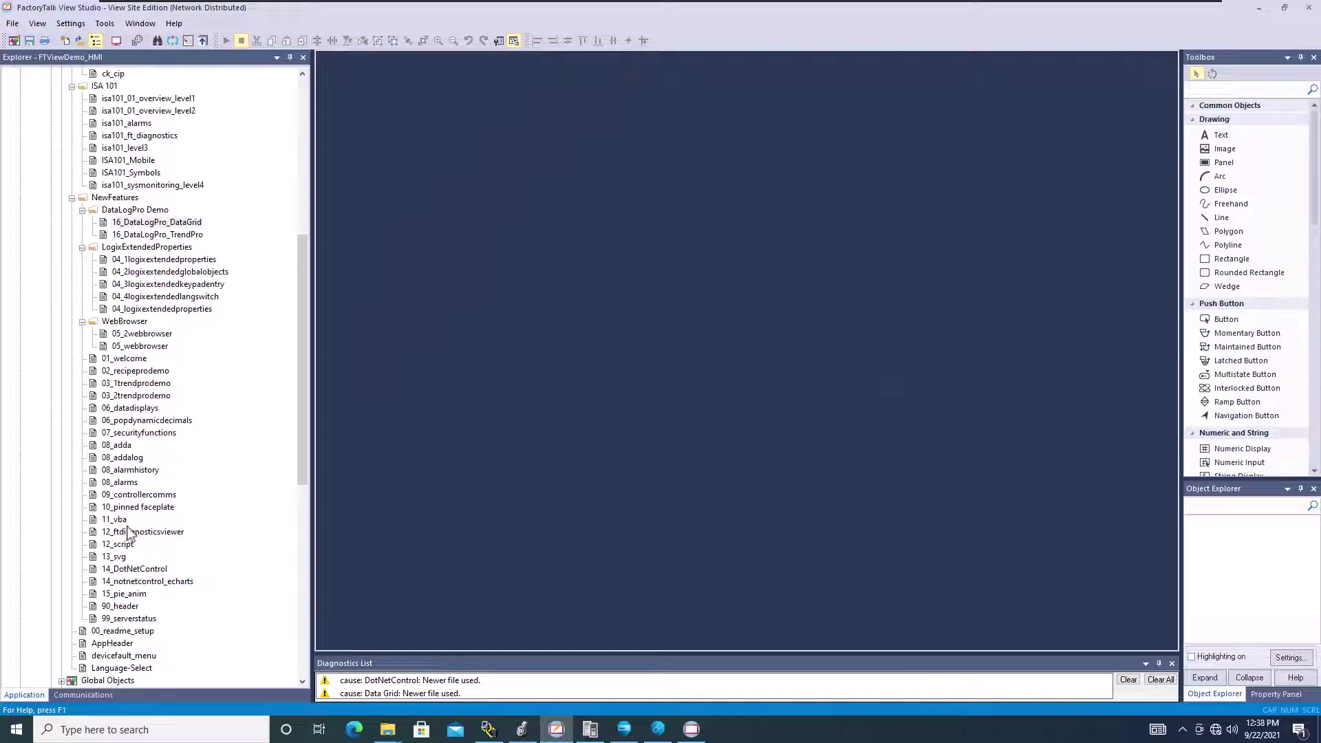
scroll(128, 534, up, 6)
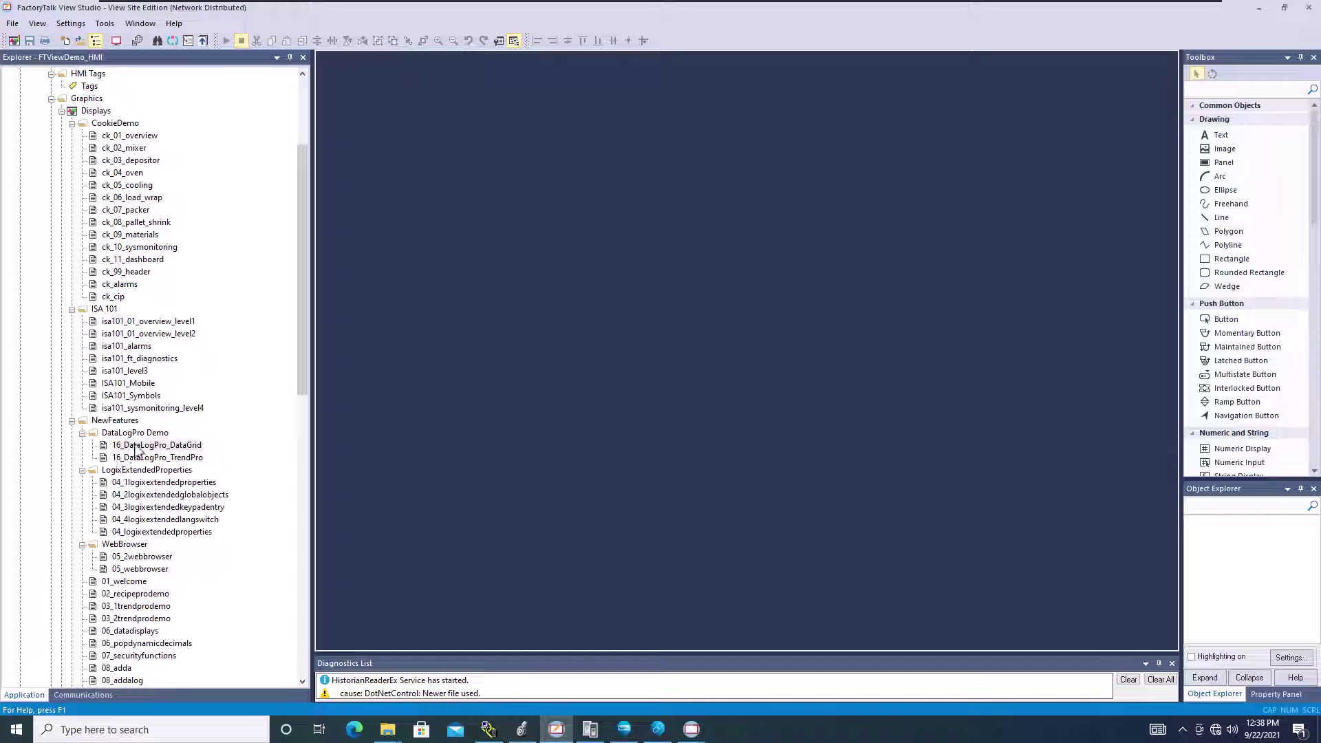
- Look over the project's displays, open 14_DotNetControl and 14_notnetcontrol_echarts under NewFeatures, and test-run the echarts display
scroll(152, 411, down, 6)
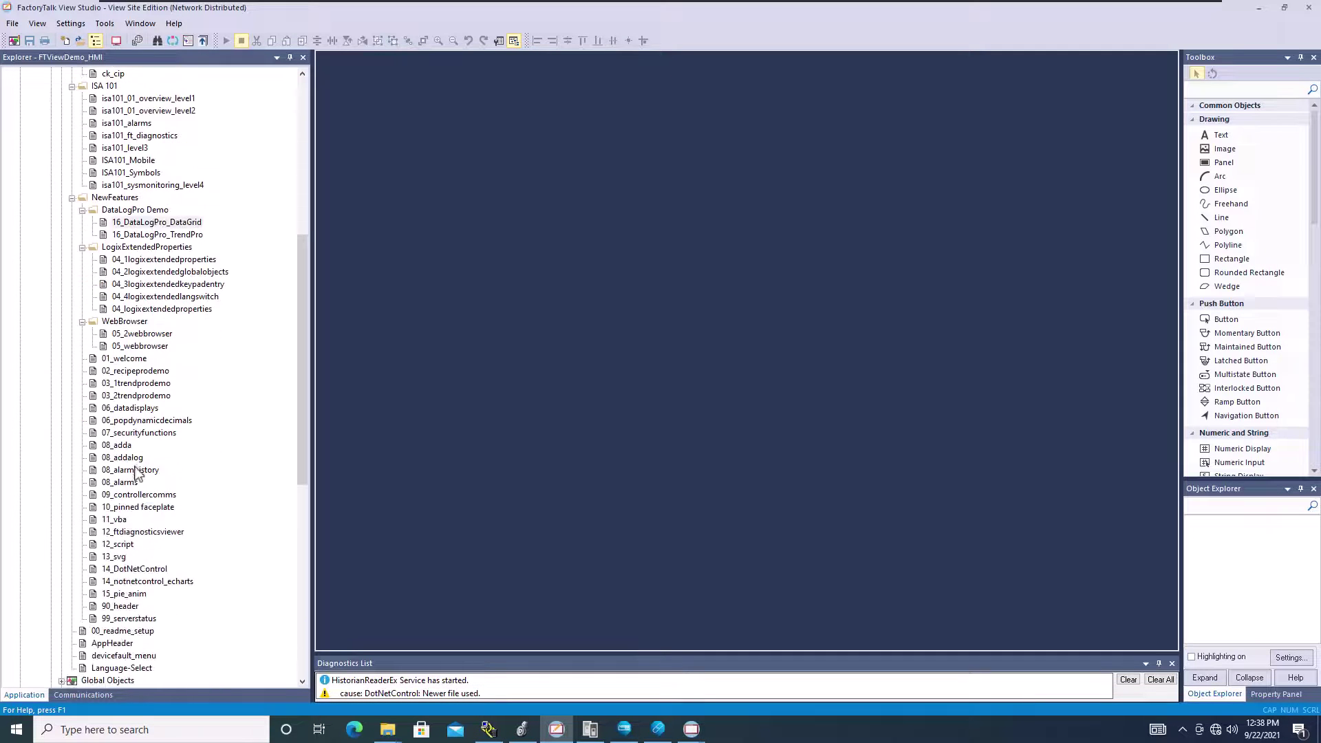
scroll(136, 484, down, 3)
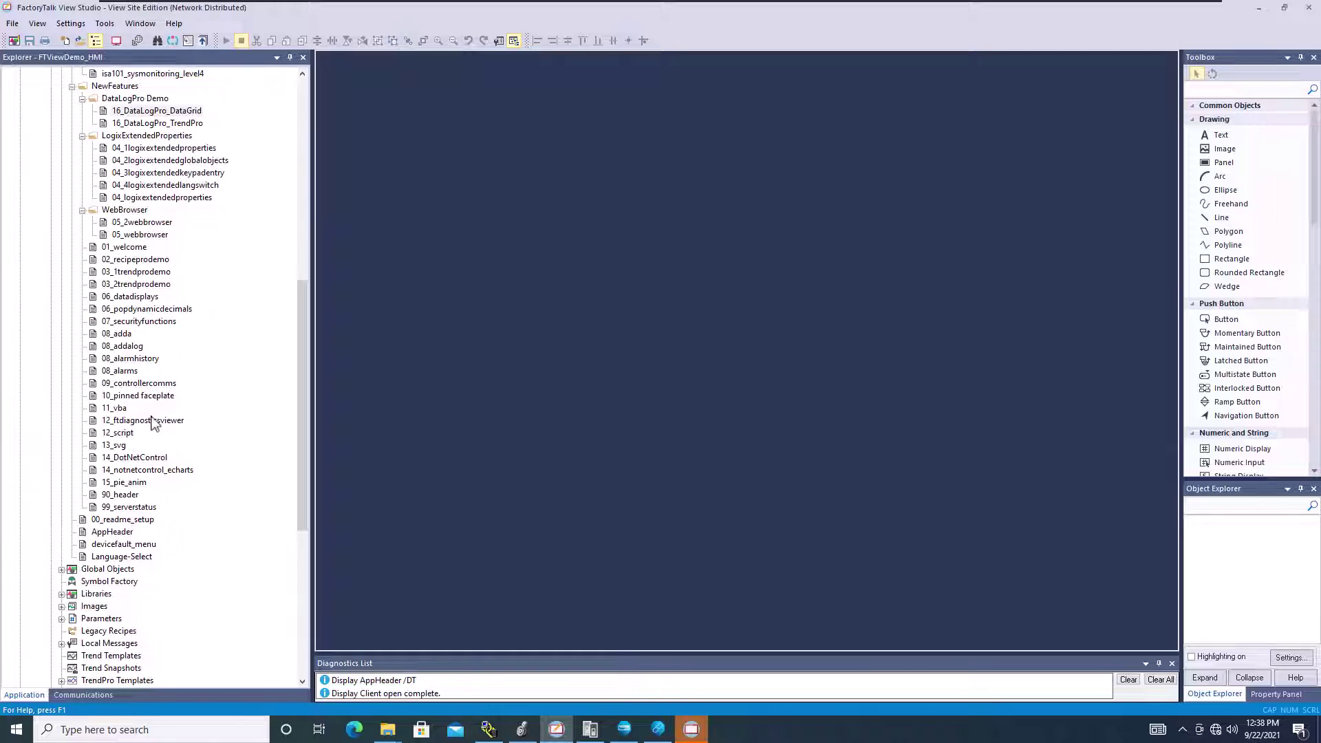
scroll(143, 331, up, 5)
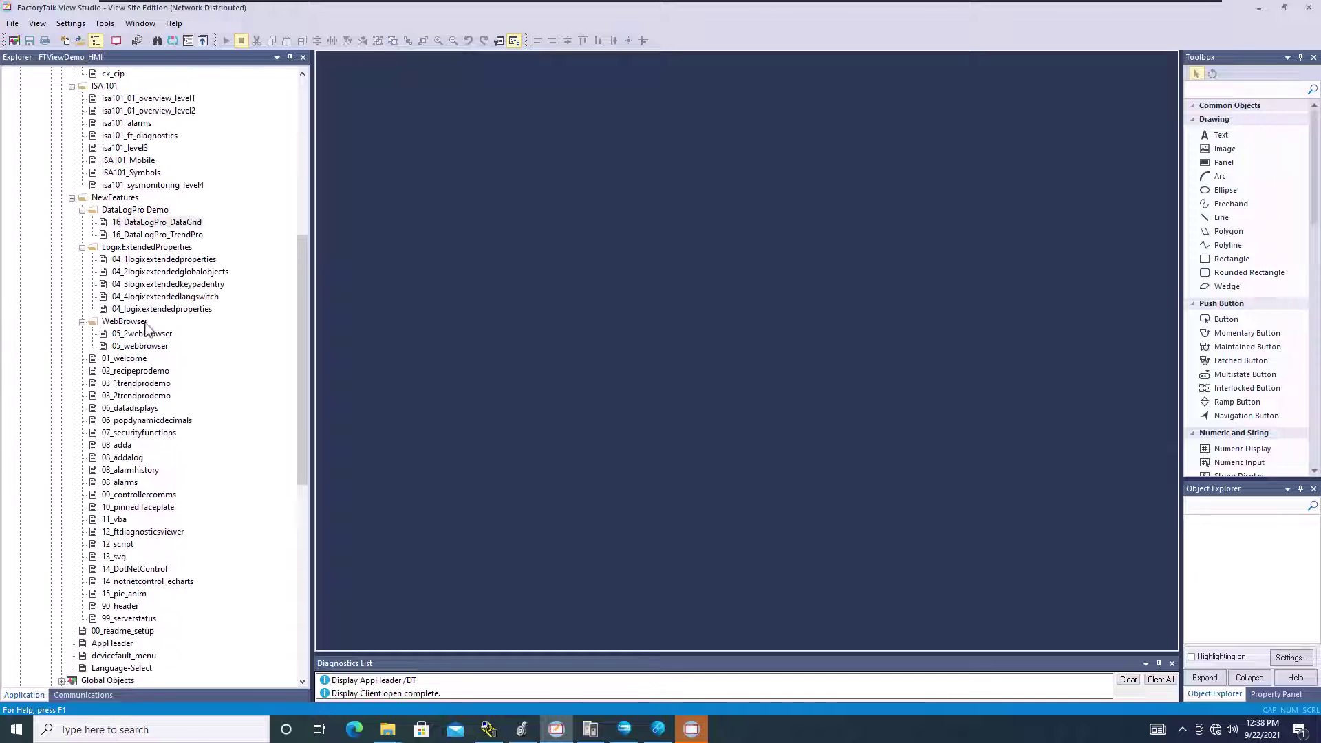
scroll(147, 330, up, 1)
scroll(147, 330, up, 3)
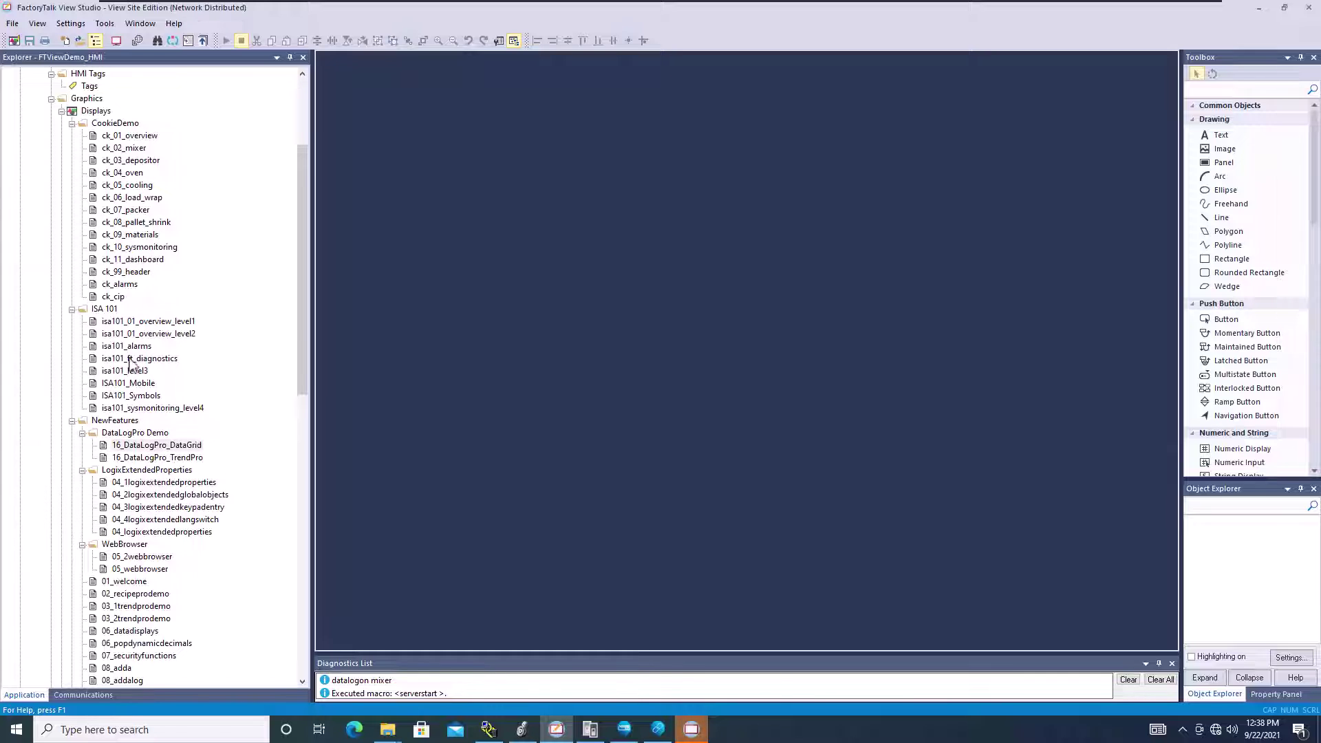
scroll(135, 484, down, 3)
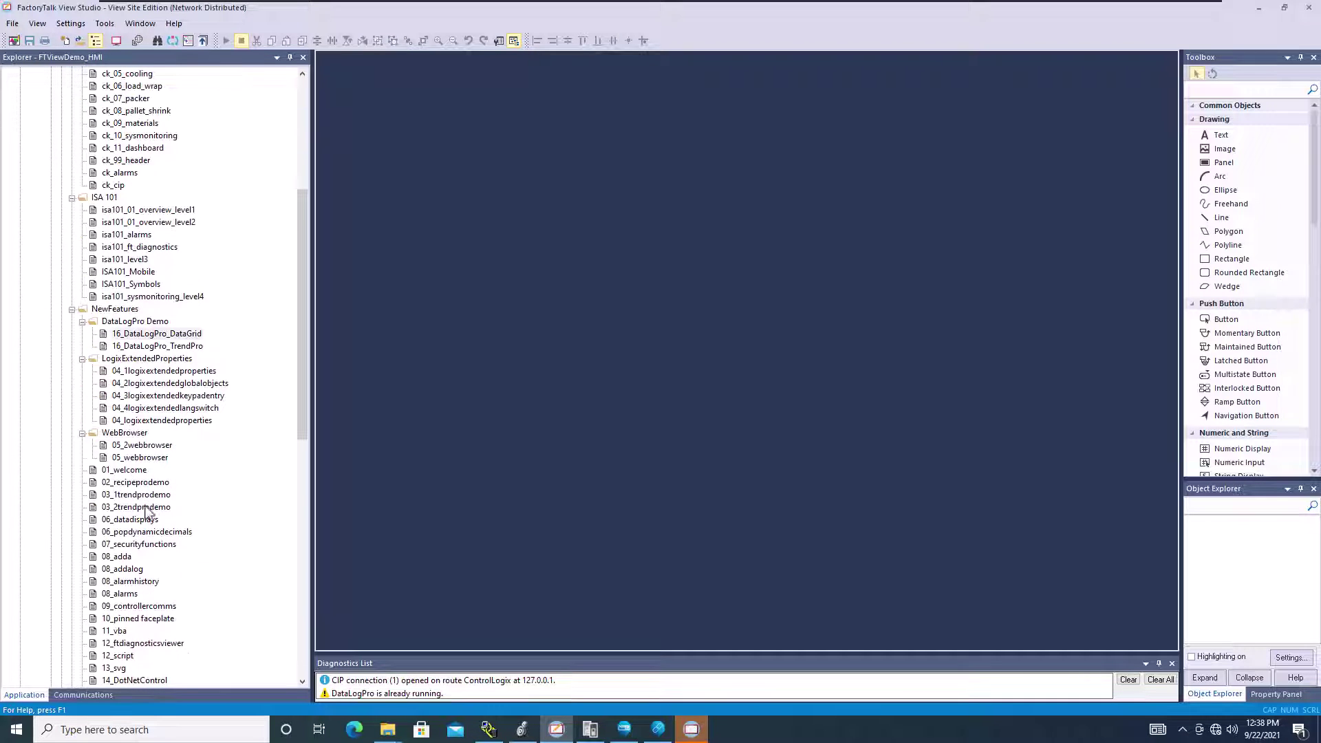
scroll(146, 509, down, 2)
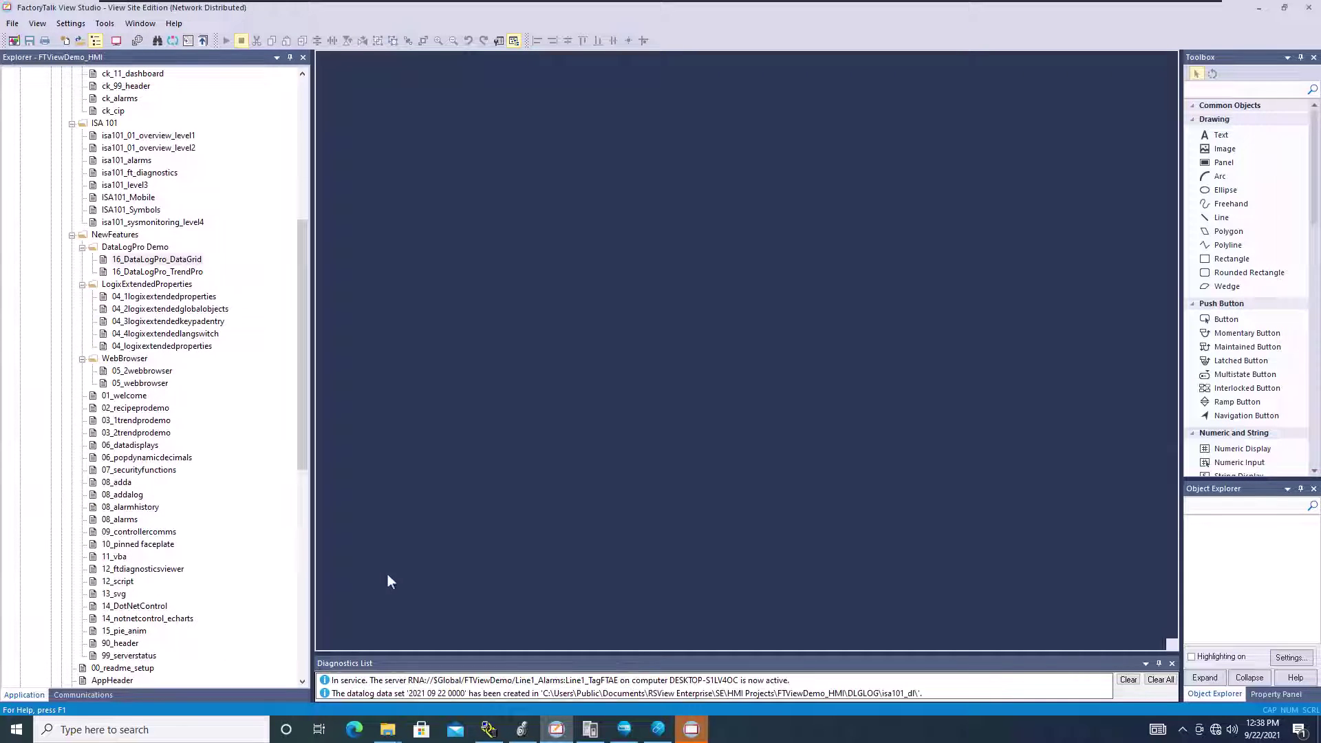
click(155, 621)
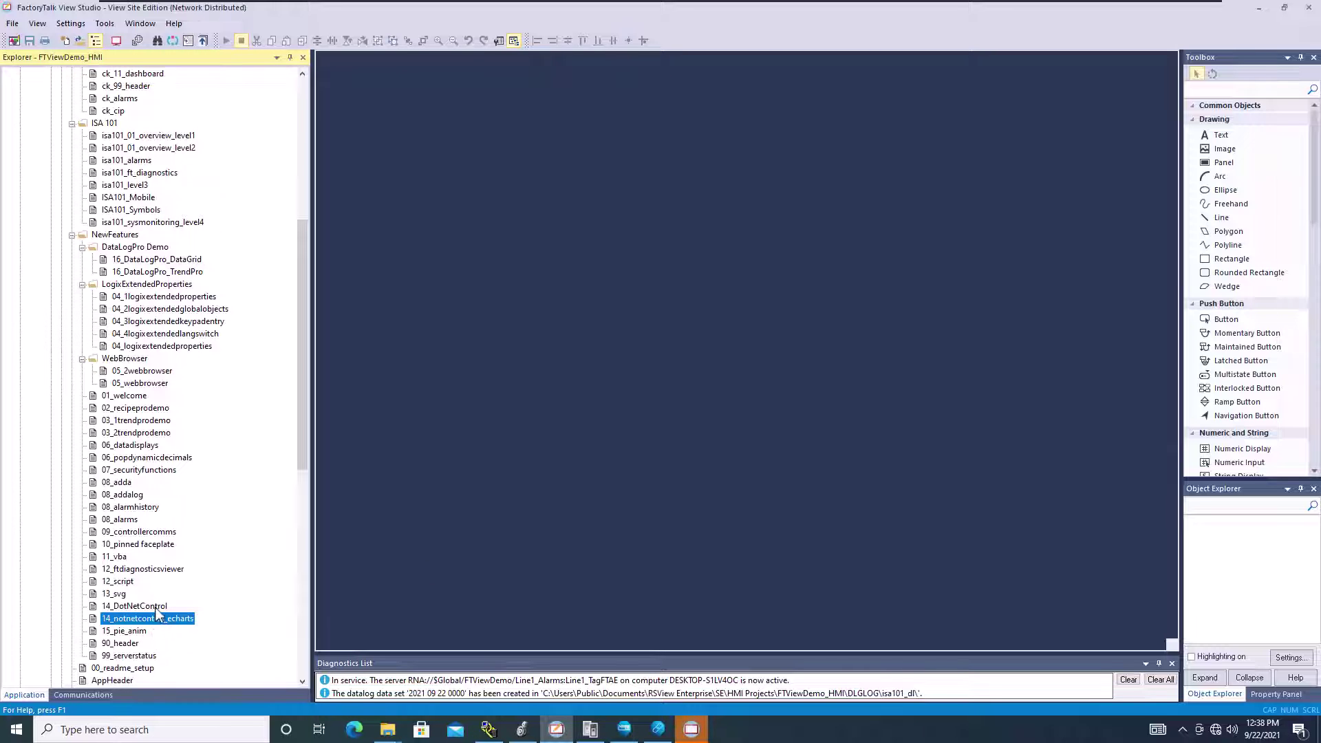
double_click(155, 607)
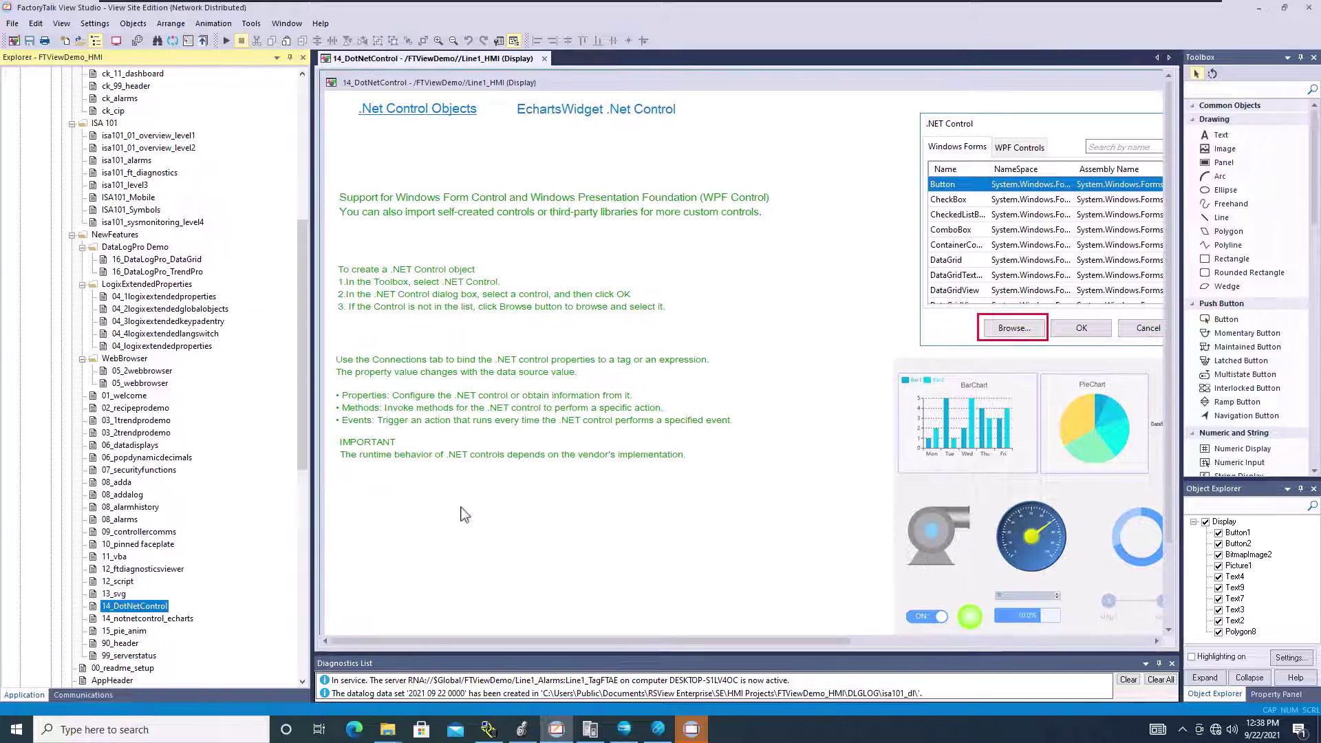
double_click(125, 619)
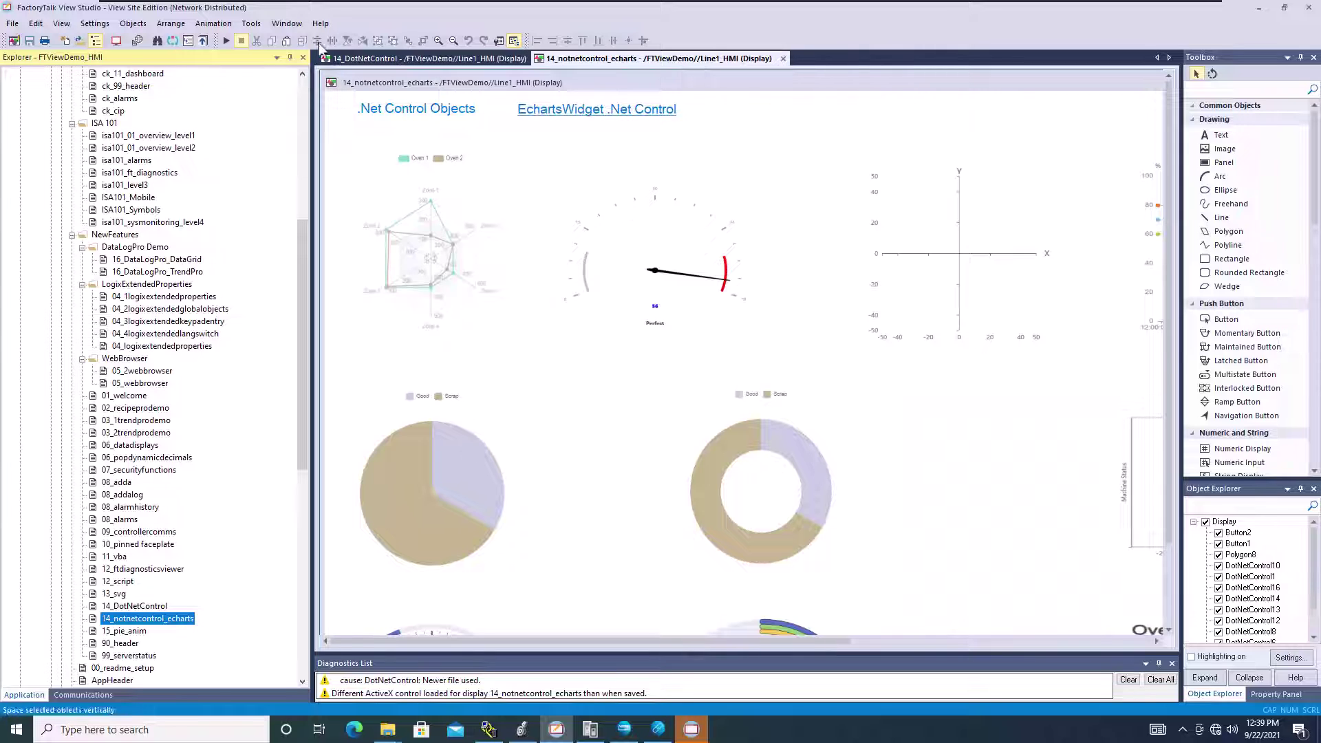
click(227, 40)
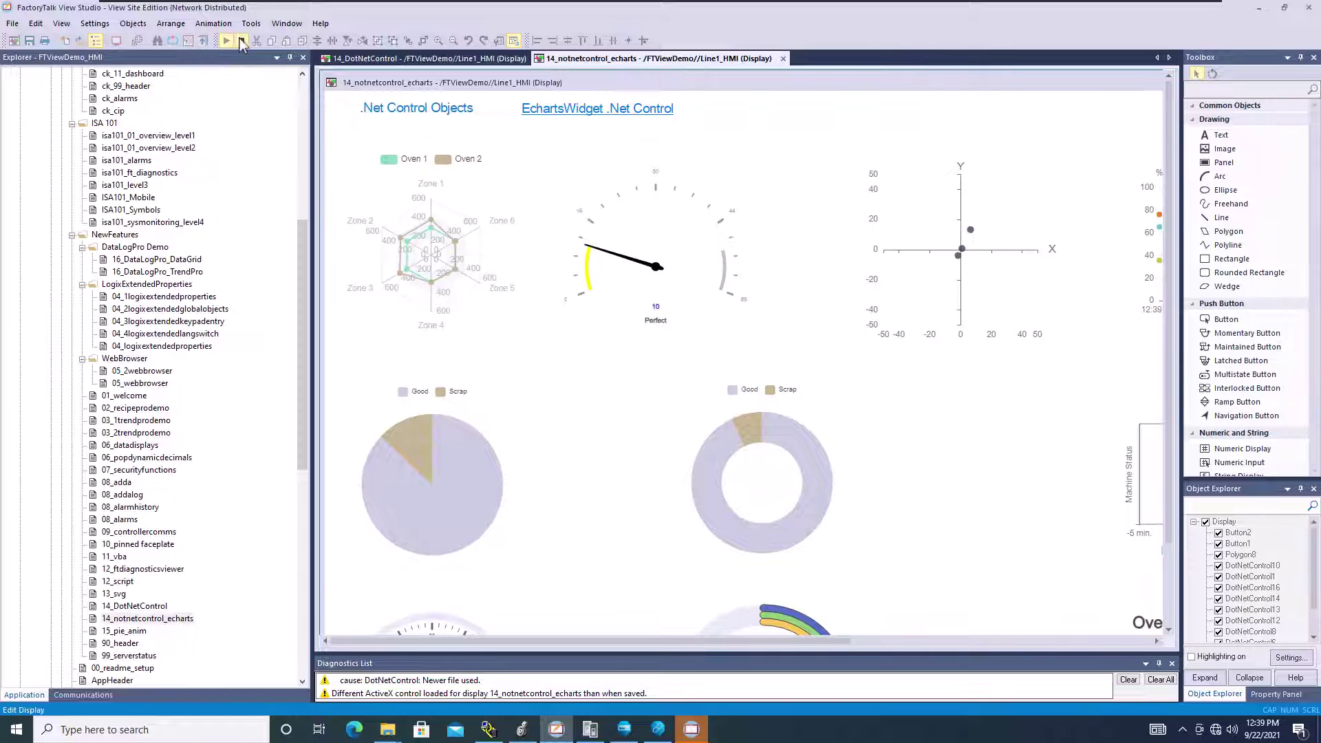
- Switch to the running FTViewDemo client in FactoryTalk View SE and view the NewFeatures Welcome and RecipePro Demo displays
click(698, 731)
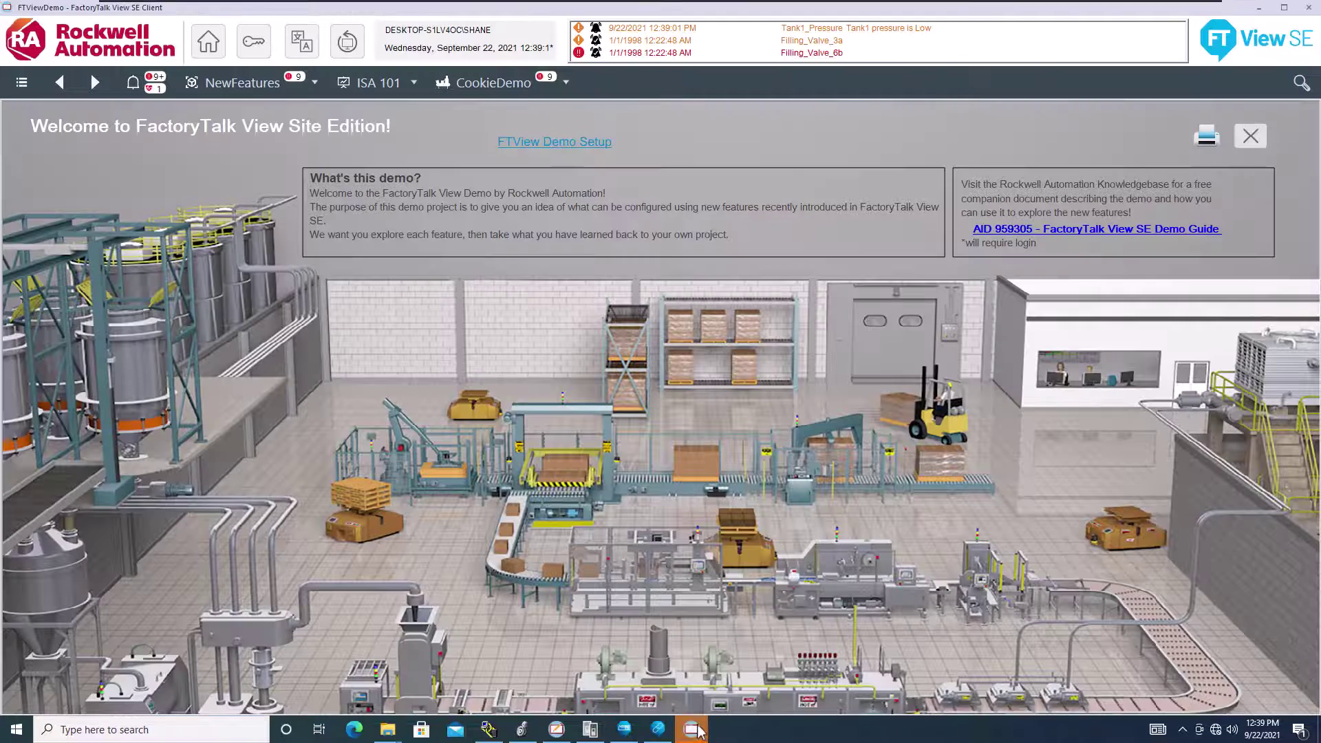
click(316, 83)
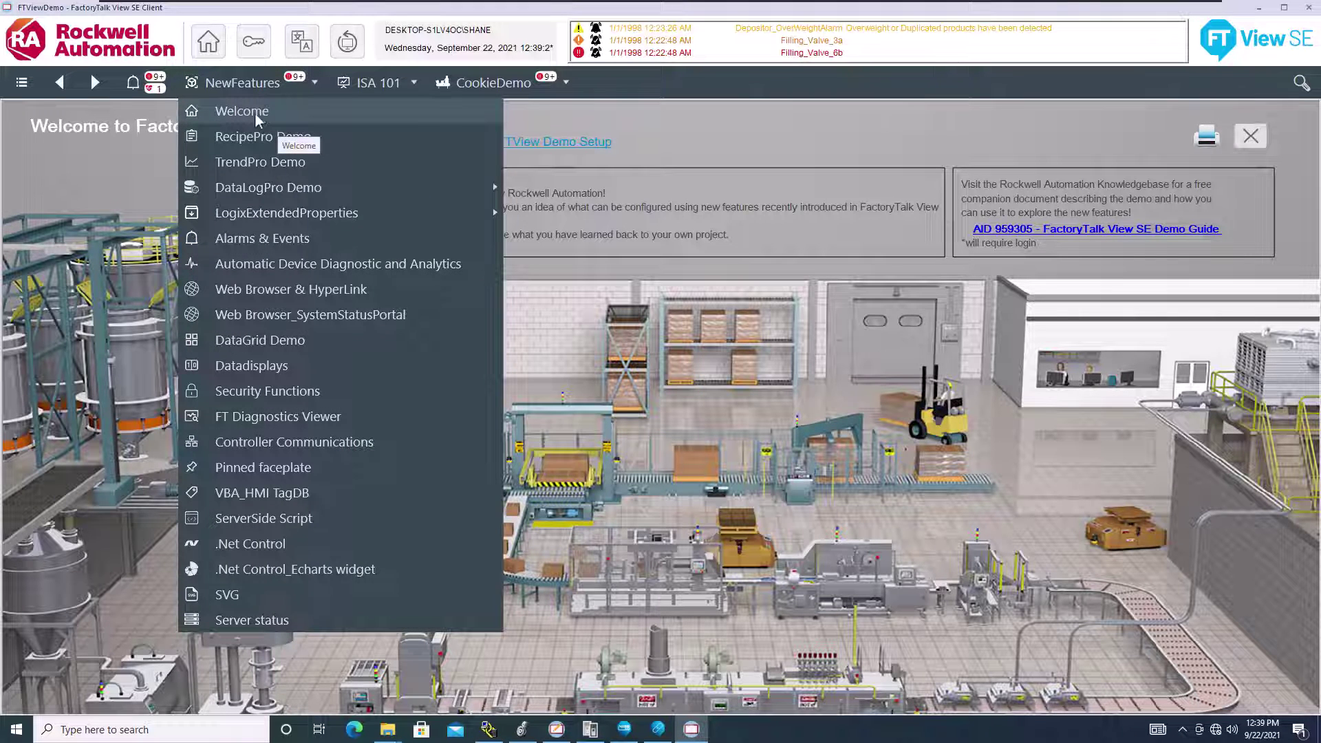
click(255, 113)
click(310, 92)
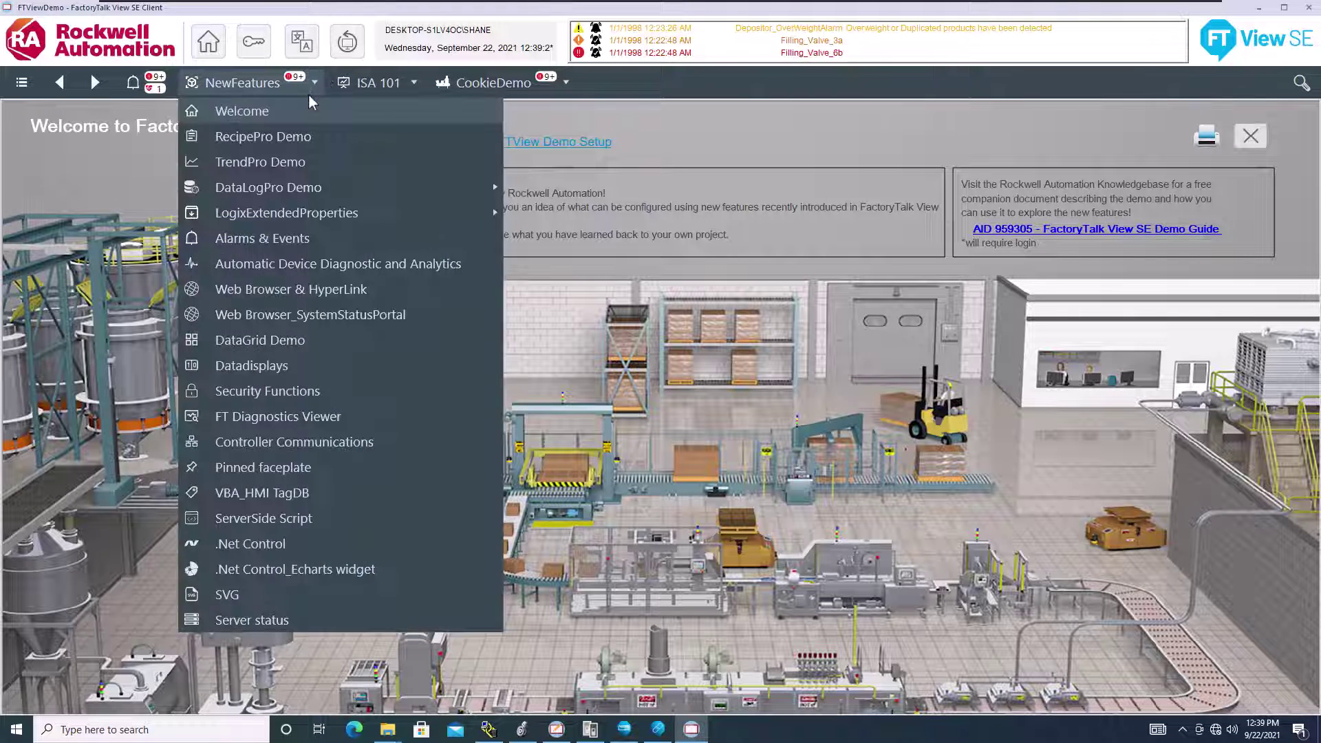
click(295, 135)
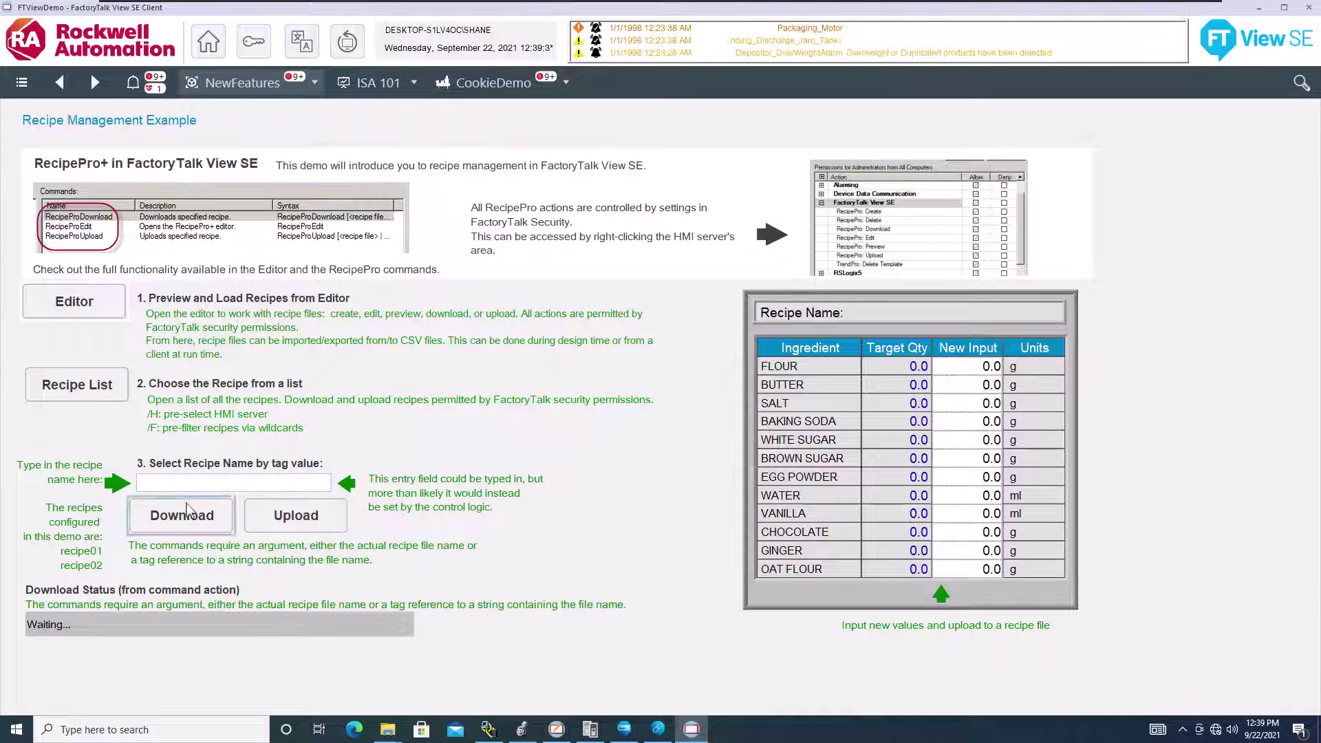
- View the Controller Tag Extended Properties display under LogixExtendedProperties and try its first keypad input field
click(318, 87)
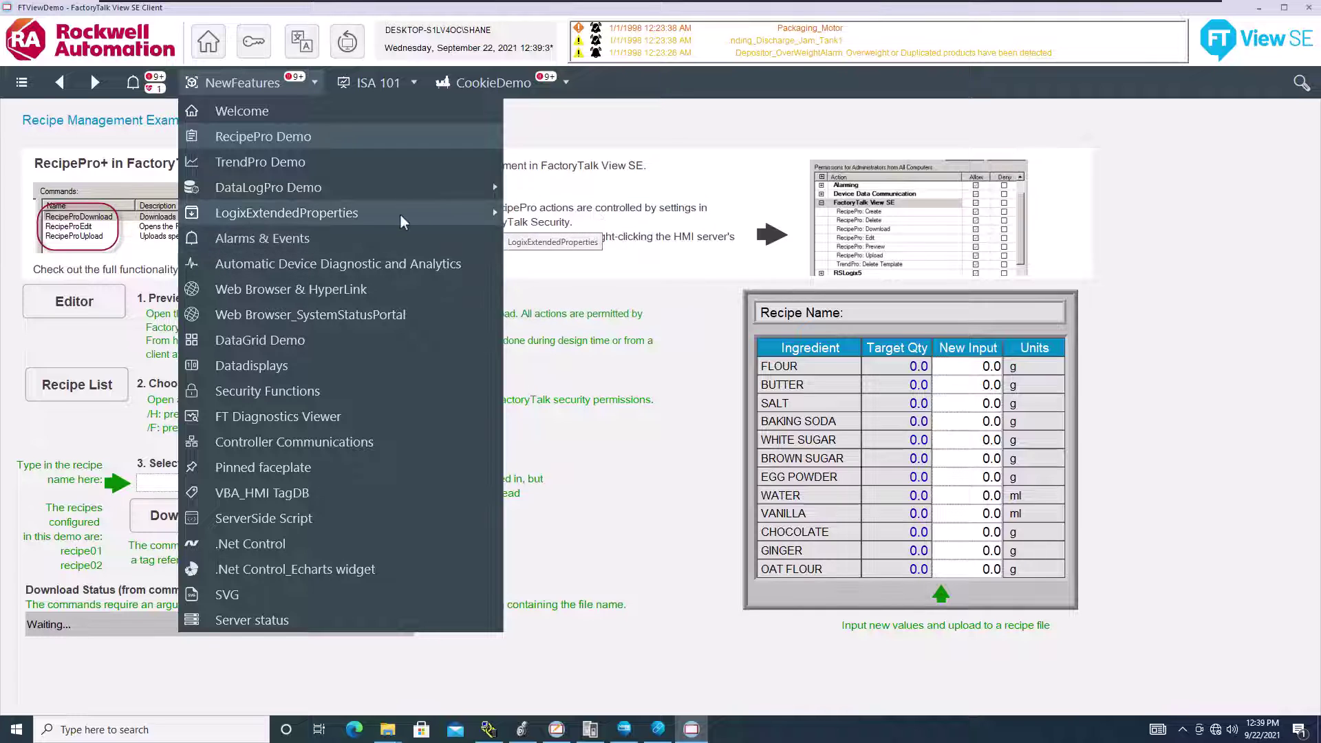
mouse_move(400, 213)
click(584, 238)
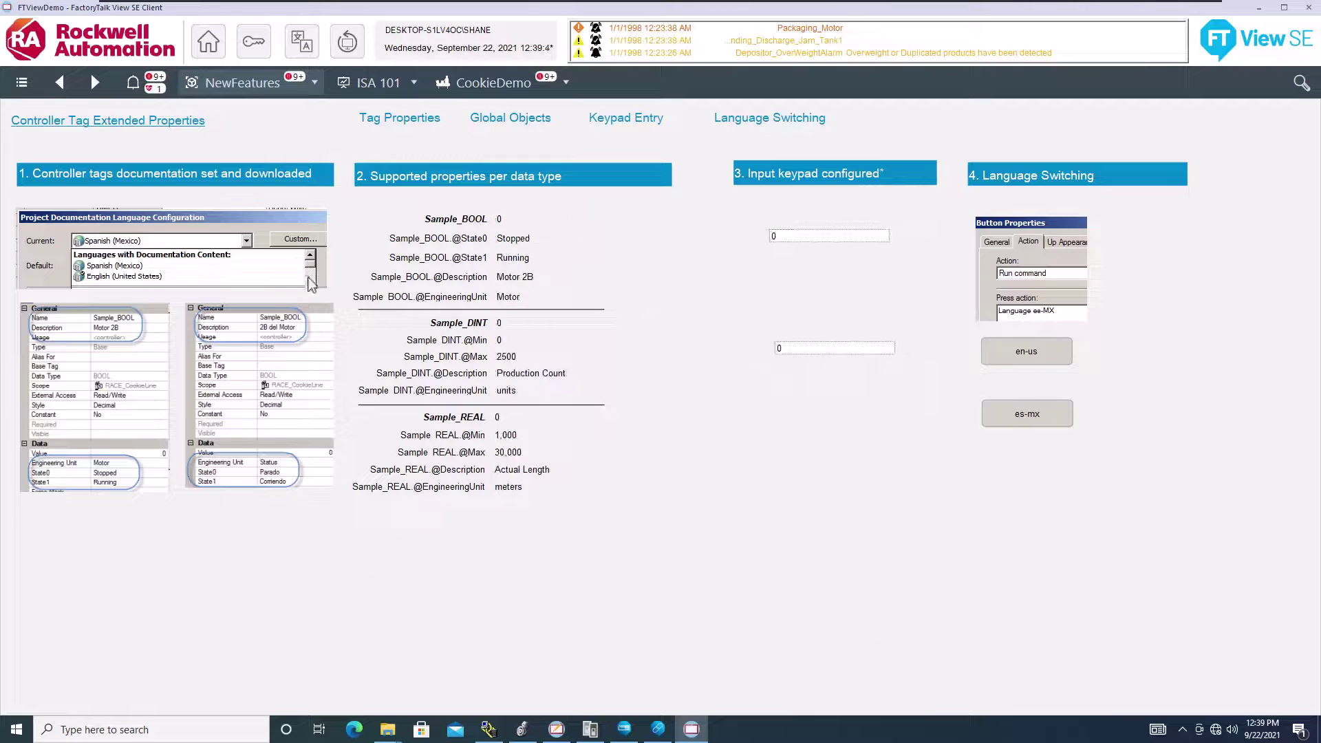
click(798, 238)
click(886, 497)
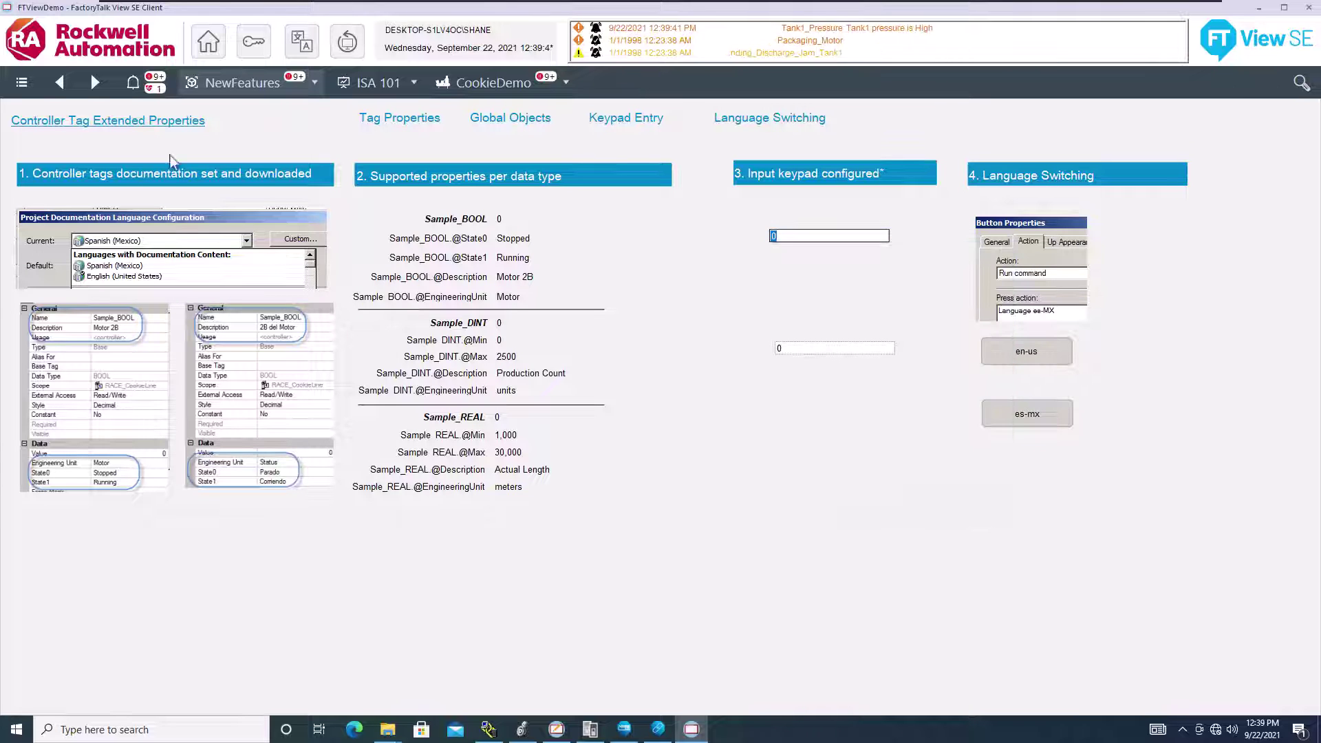
- View the Tag Properties, Global Objects, Keypad Entry and Language Switching pages, trying the Entry Tank (West) Level Setpoint input
click(409, 121)
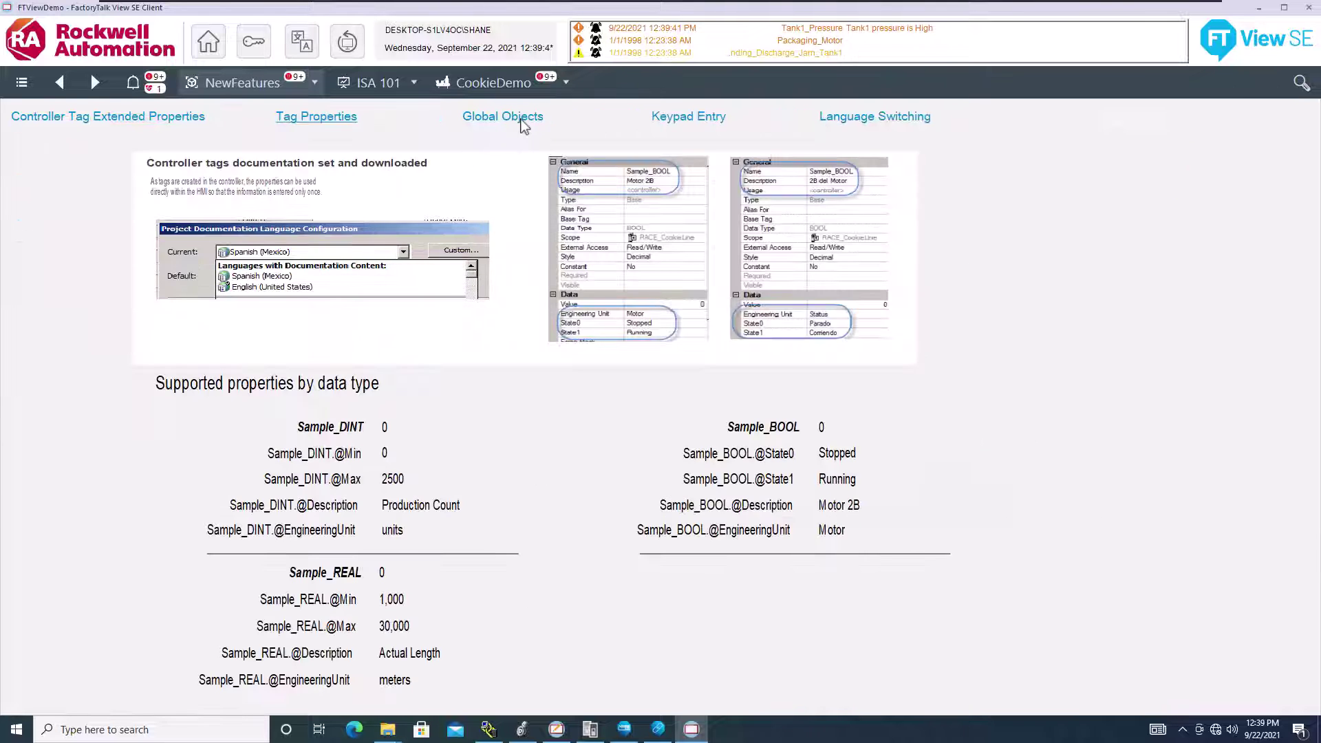
click(523, 124)
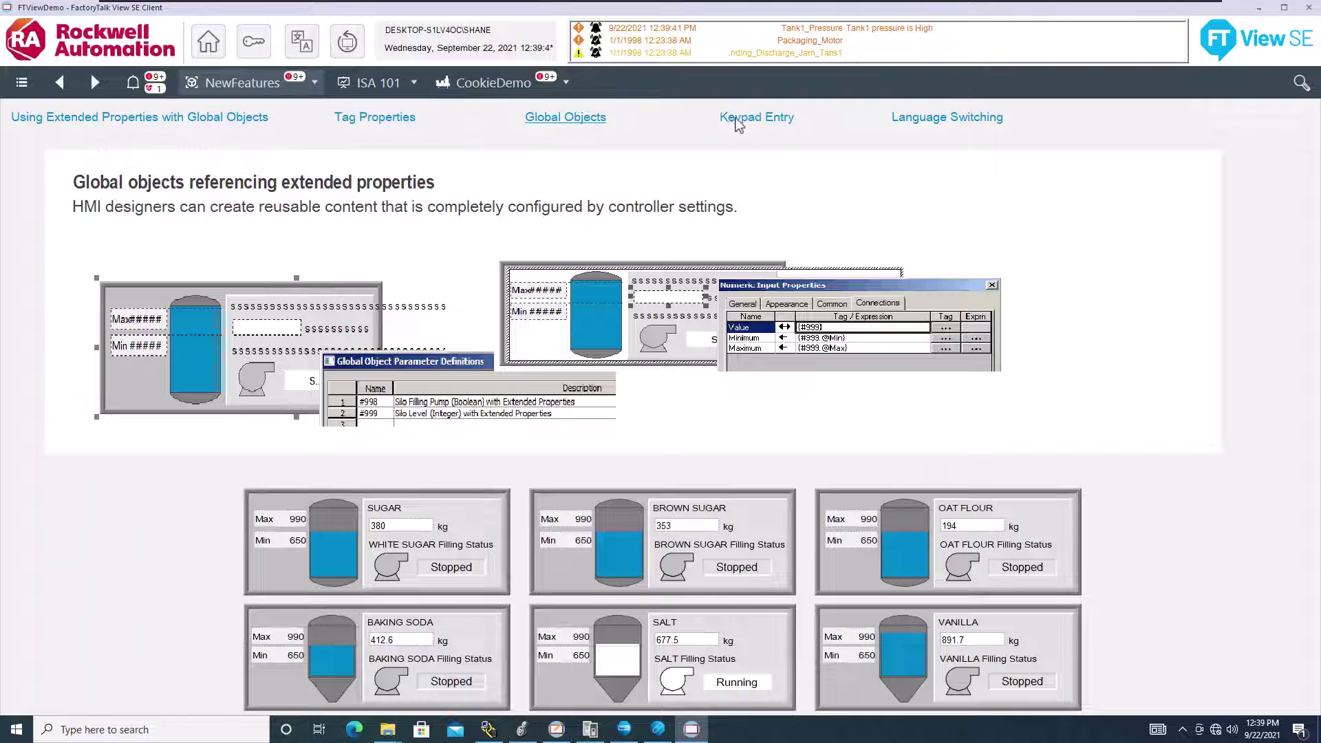
click(738, 123)
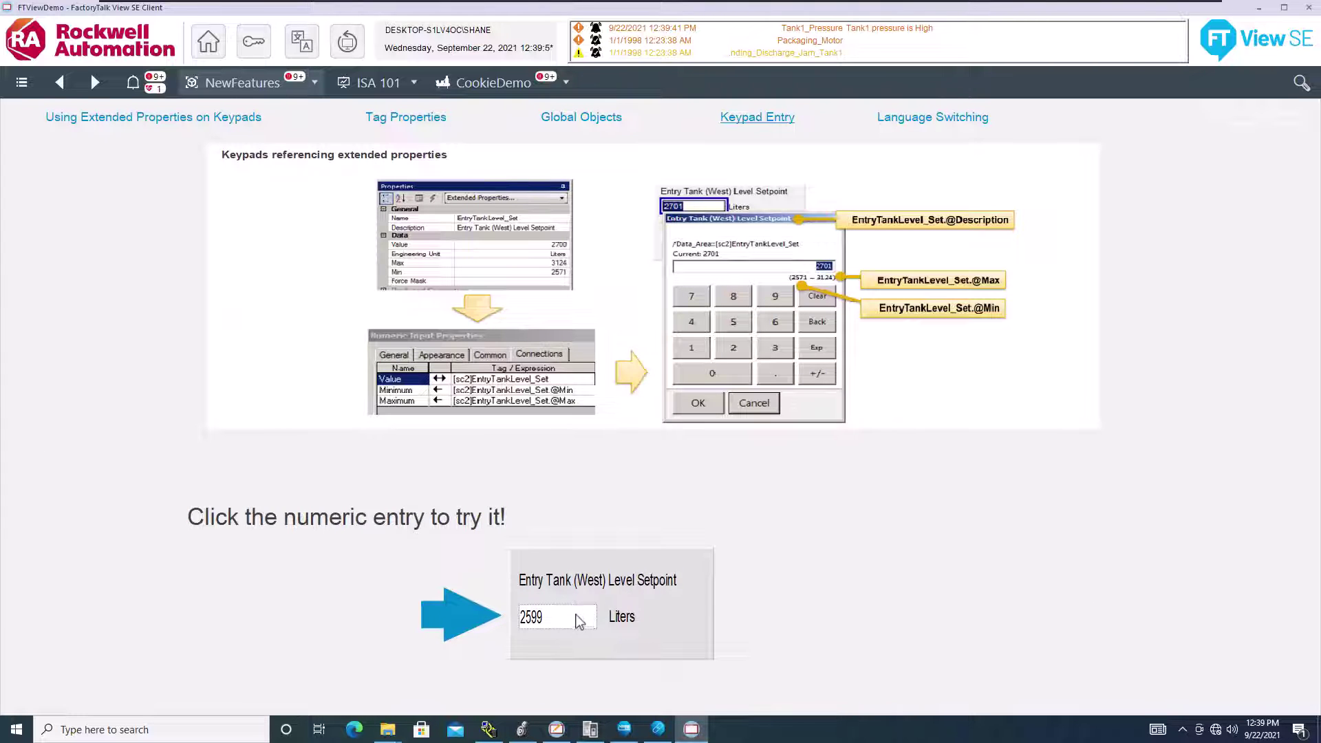
click(579, 620)
click(633, 572)
click(922, 120)
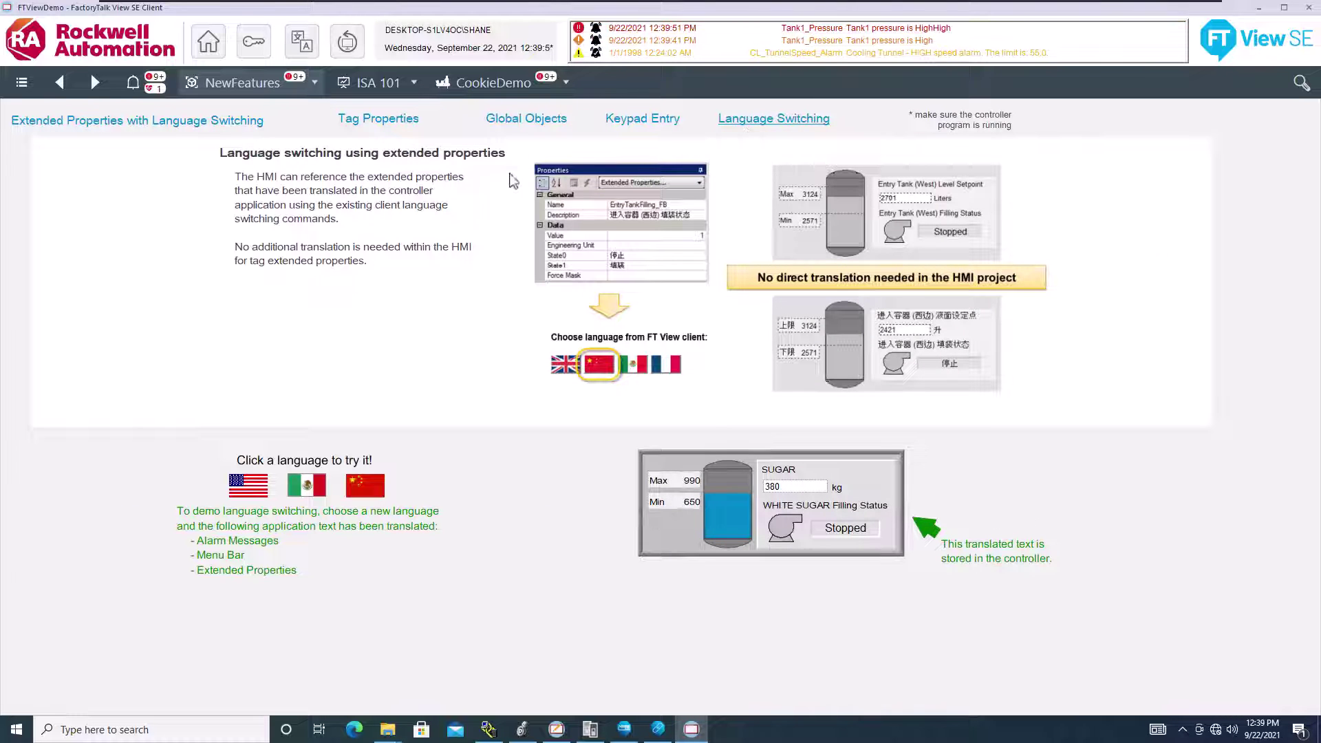
- View the NewFeatures displays Alarms & Events and Automatic Device Diagnostic and Analytics
click(310, 82)
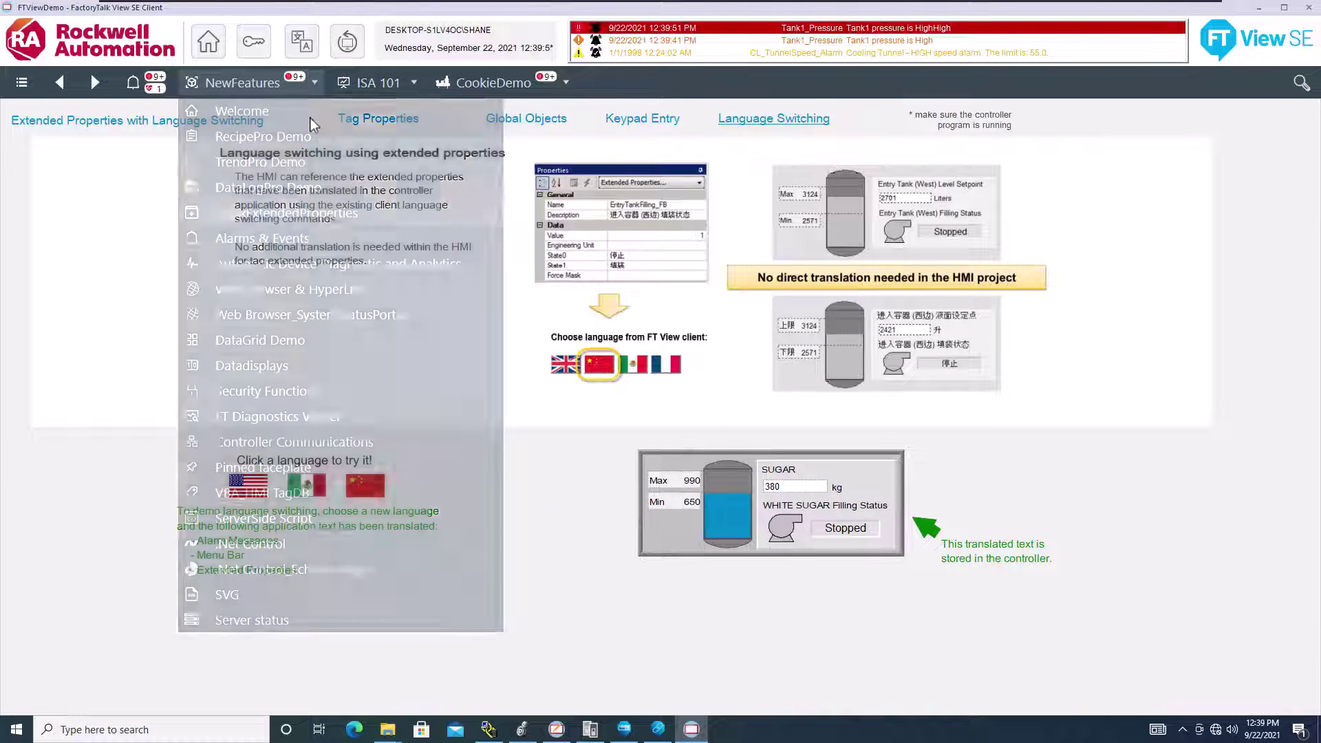
click(314, 241)
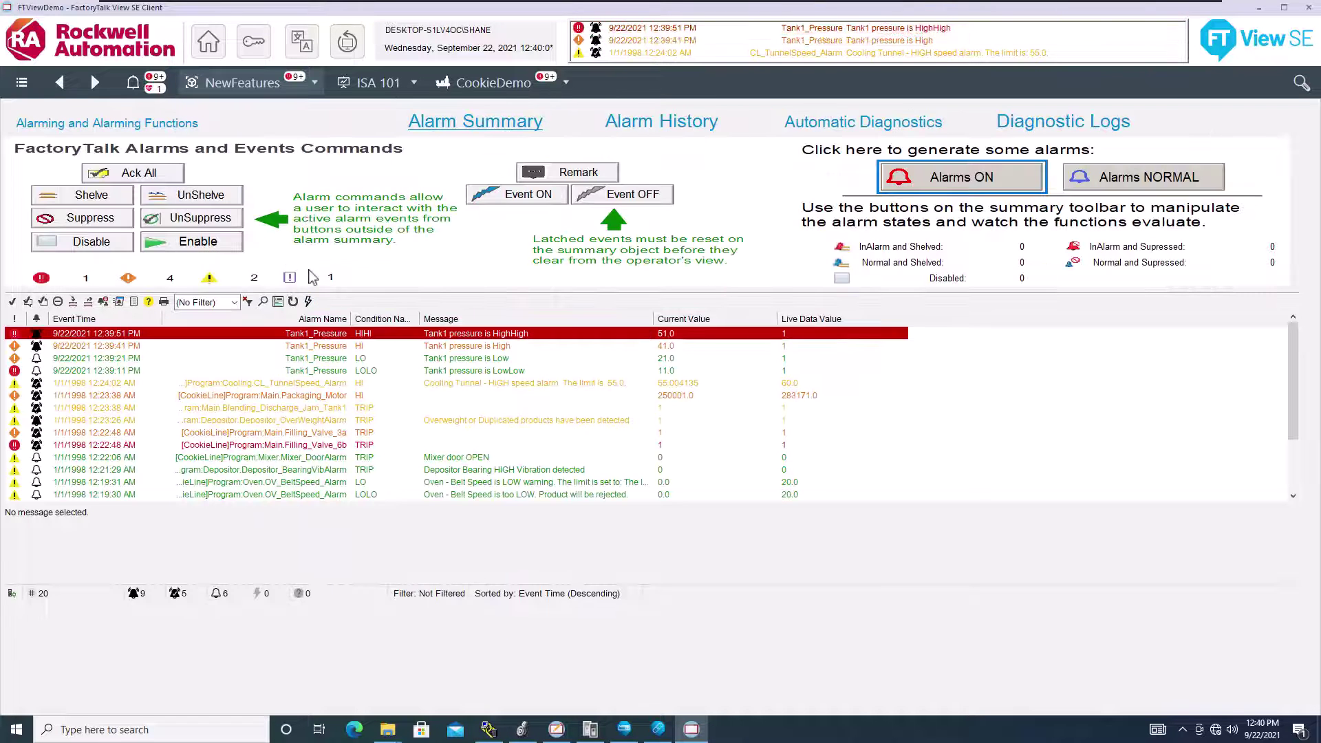
click(315, 83)
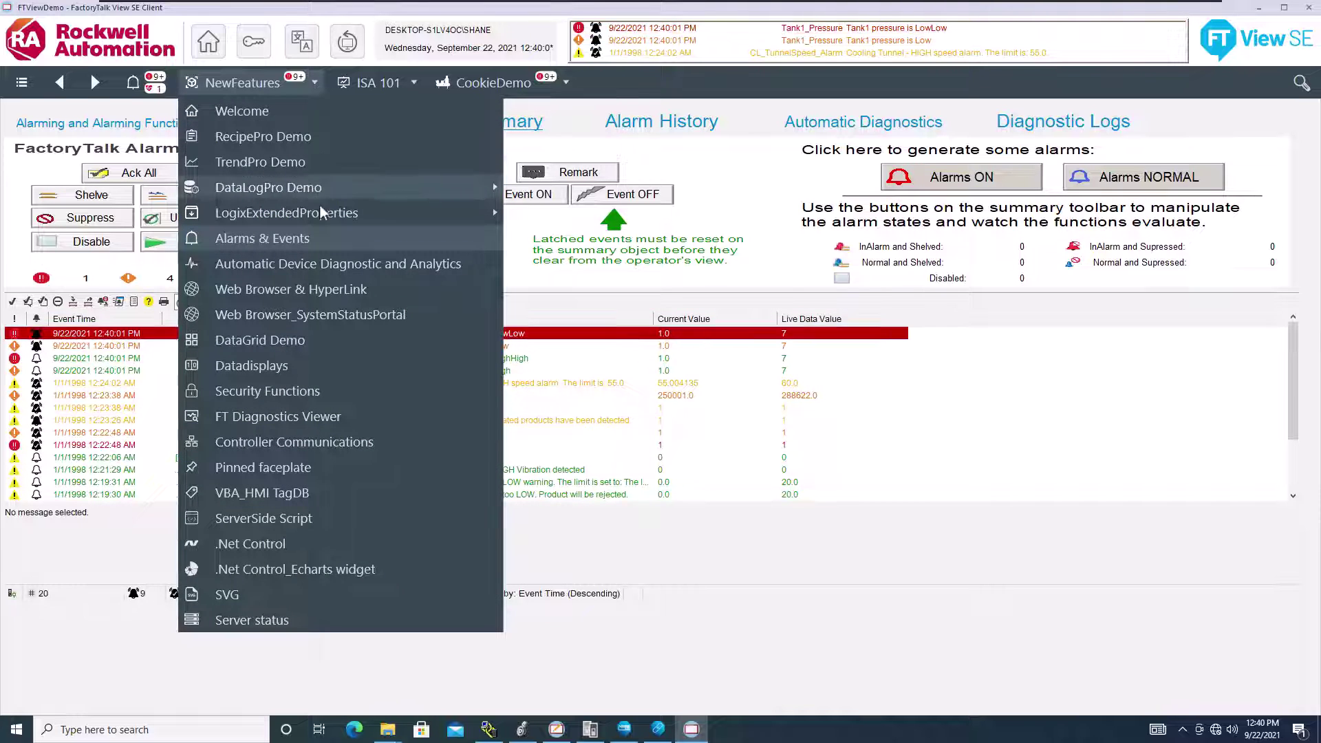
click(292, 271)
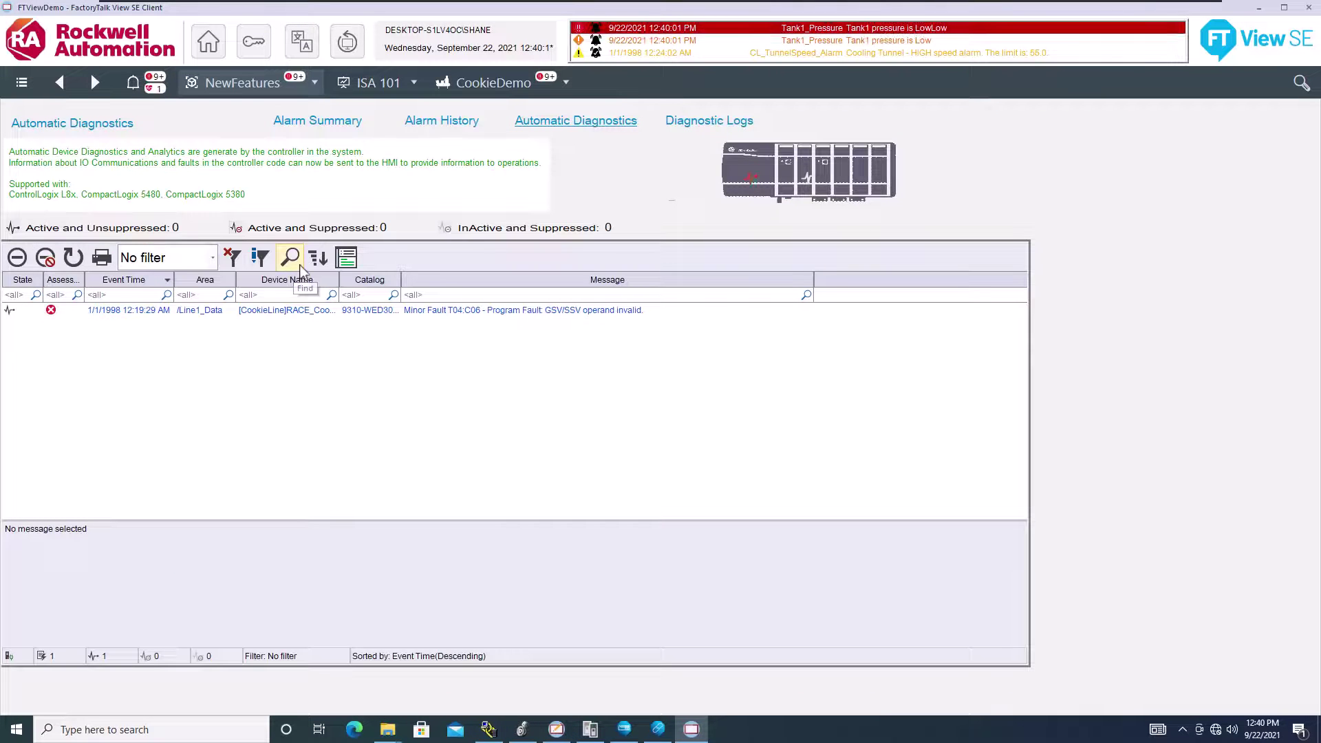
- View the Web Browser & HyperLink display and its System Status Portal page, follow the PowerFlex 700 Fault Codes link, and close the web page
click(287, 90)
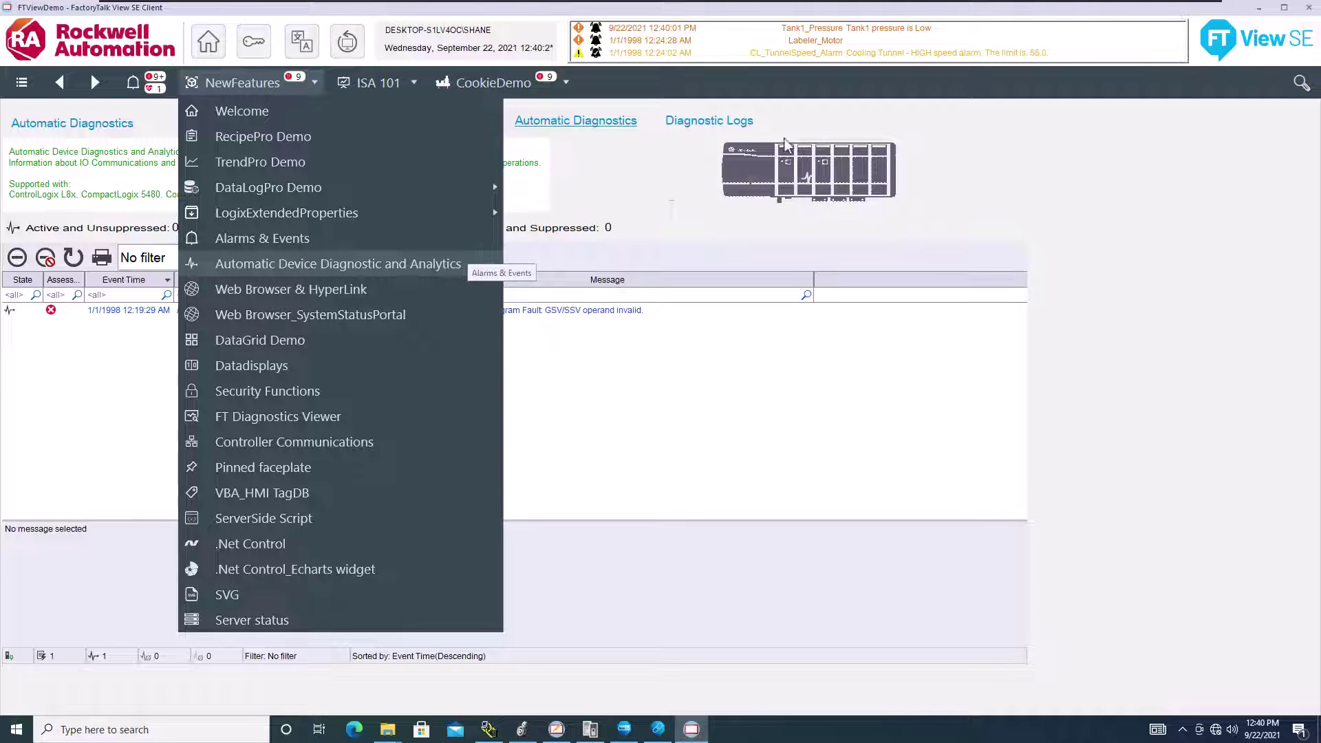
click(321, 293)
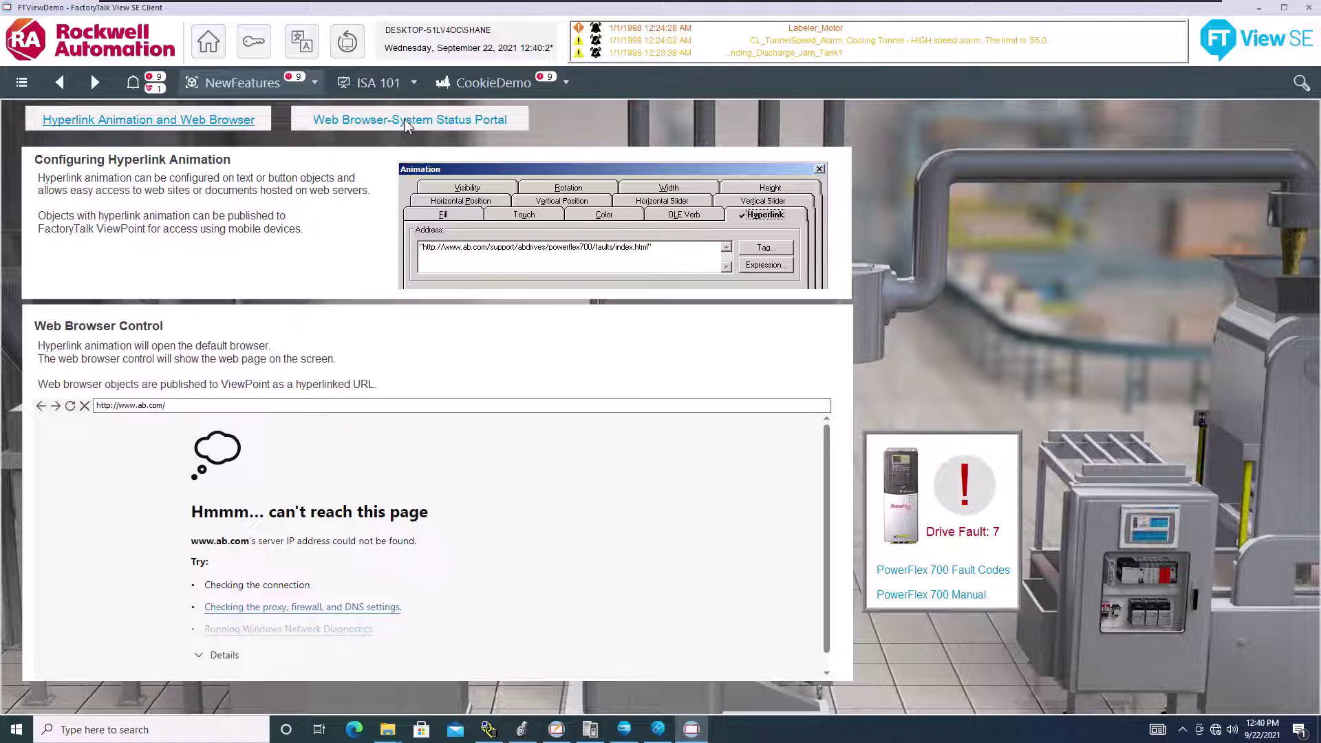
click(408, 124)
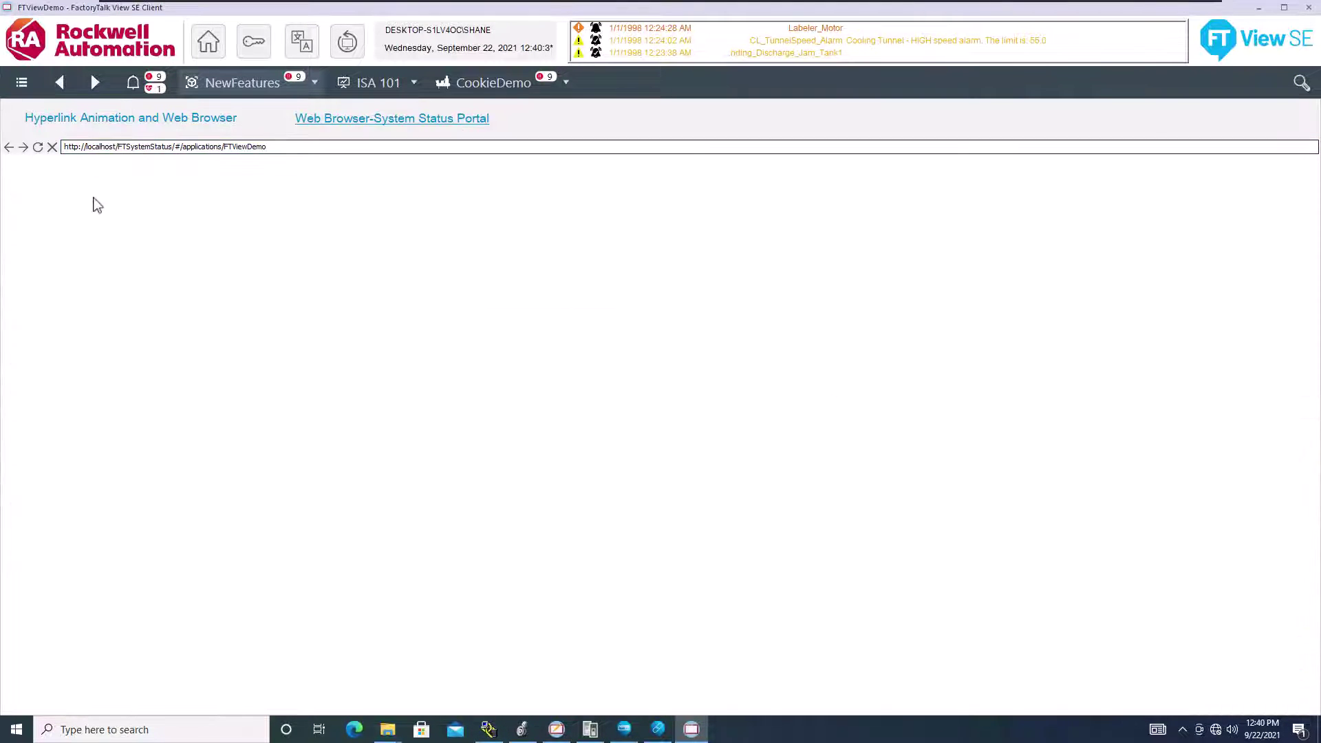
click(156, 124)
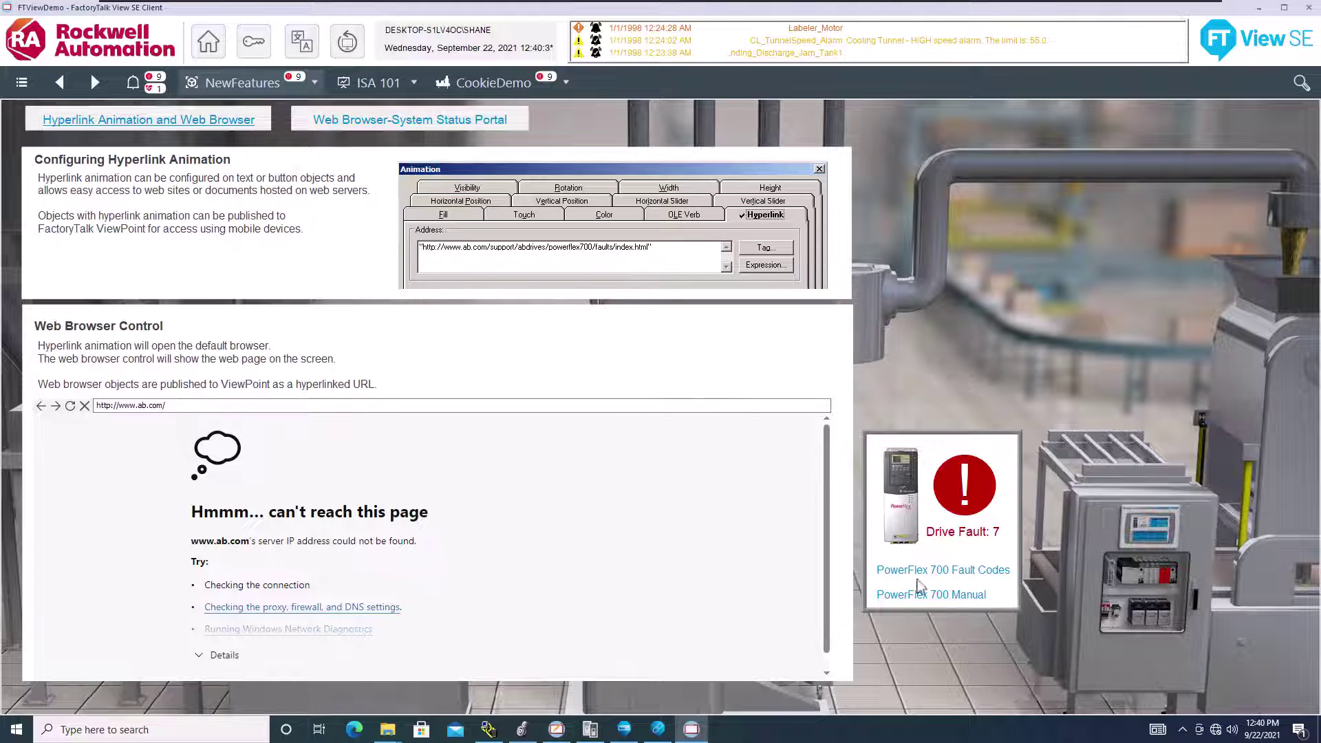
click(950, 571)
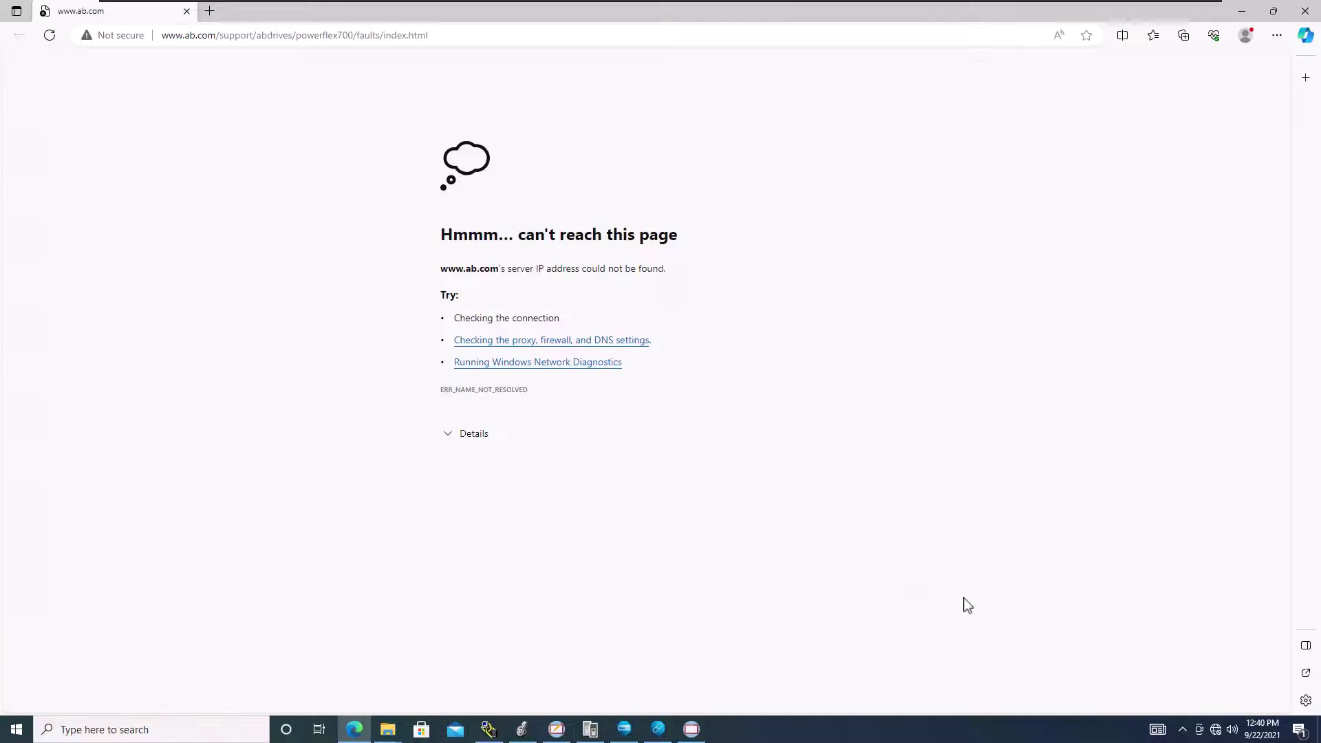
click(187, 11)
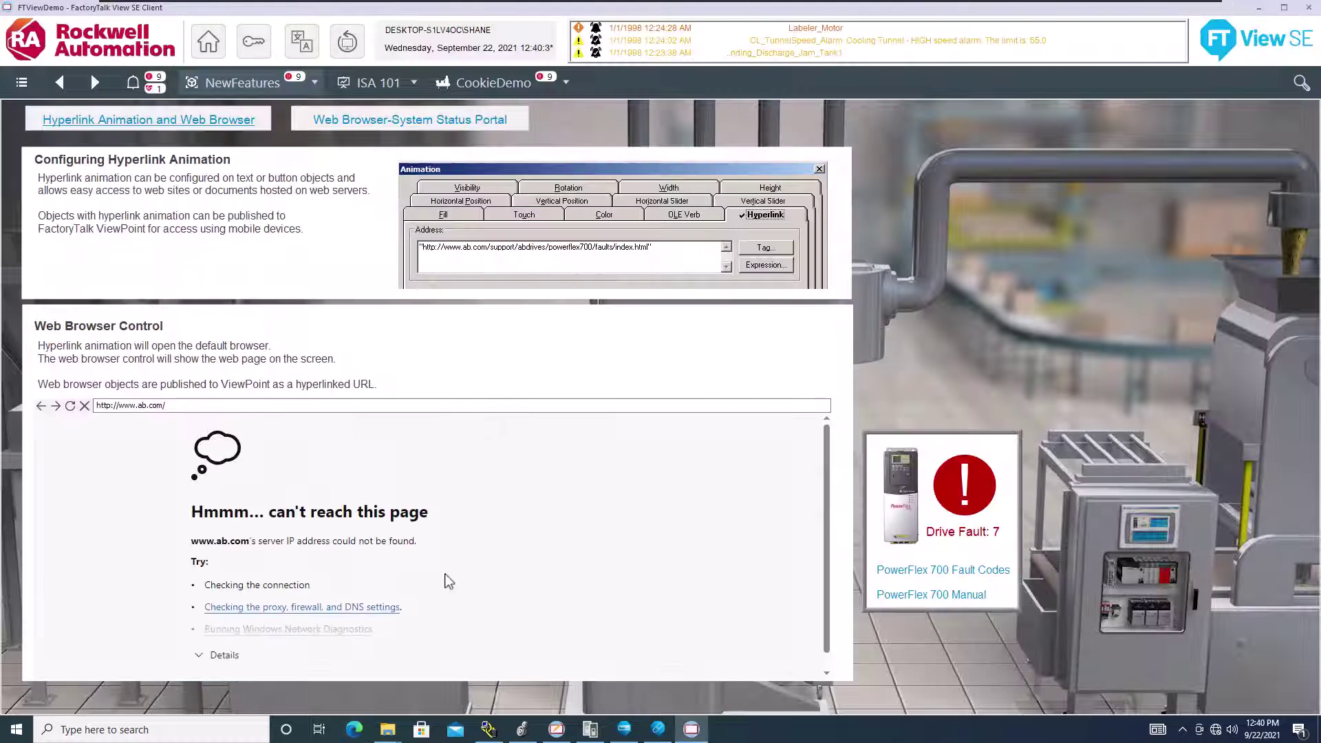
- View the Web Browser_SystemStatusPortal display, return to Hyperlink Animation and Web Browser, and open the DataGrid Demo
click(315, 83)
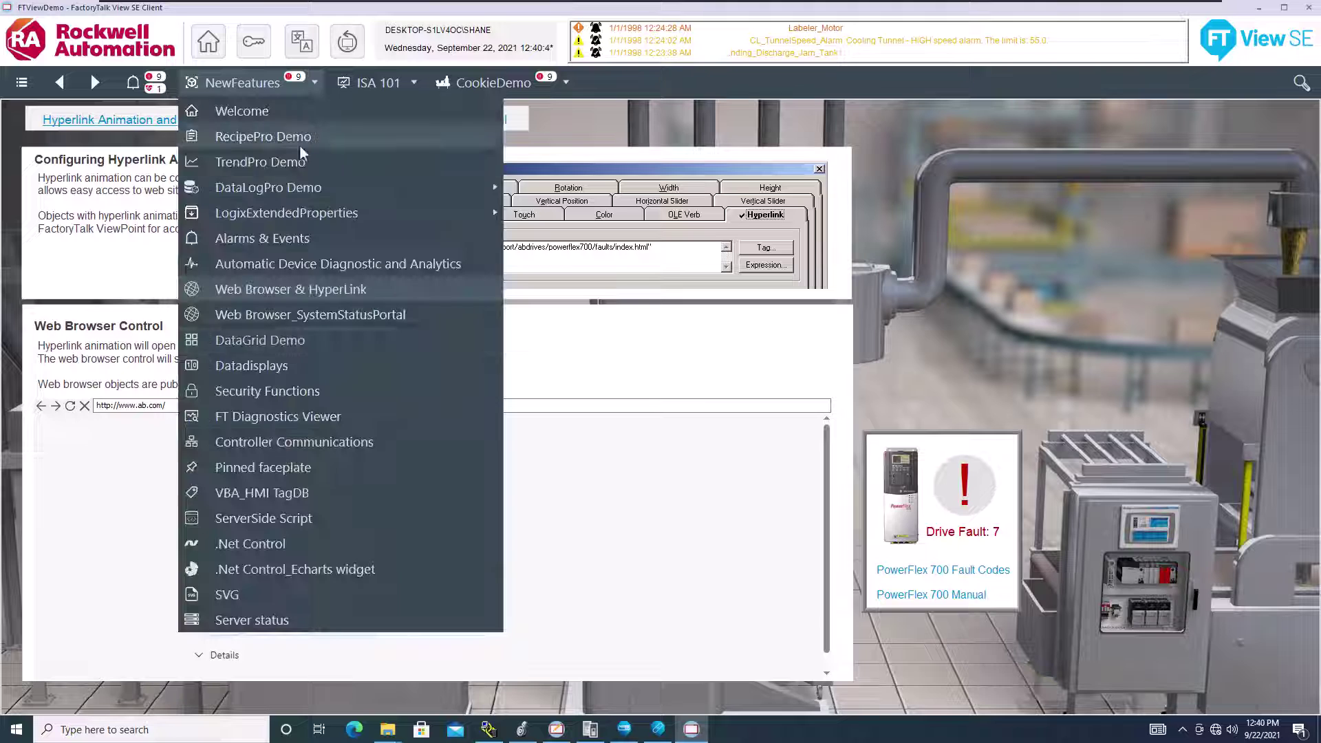
click(292, 312)
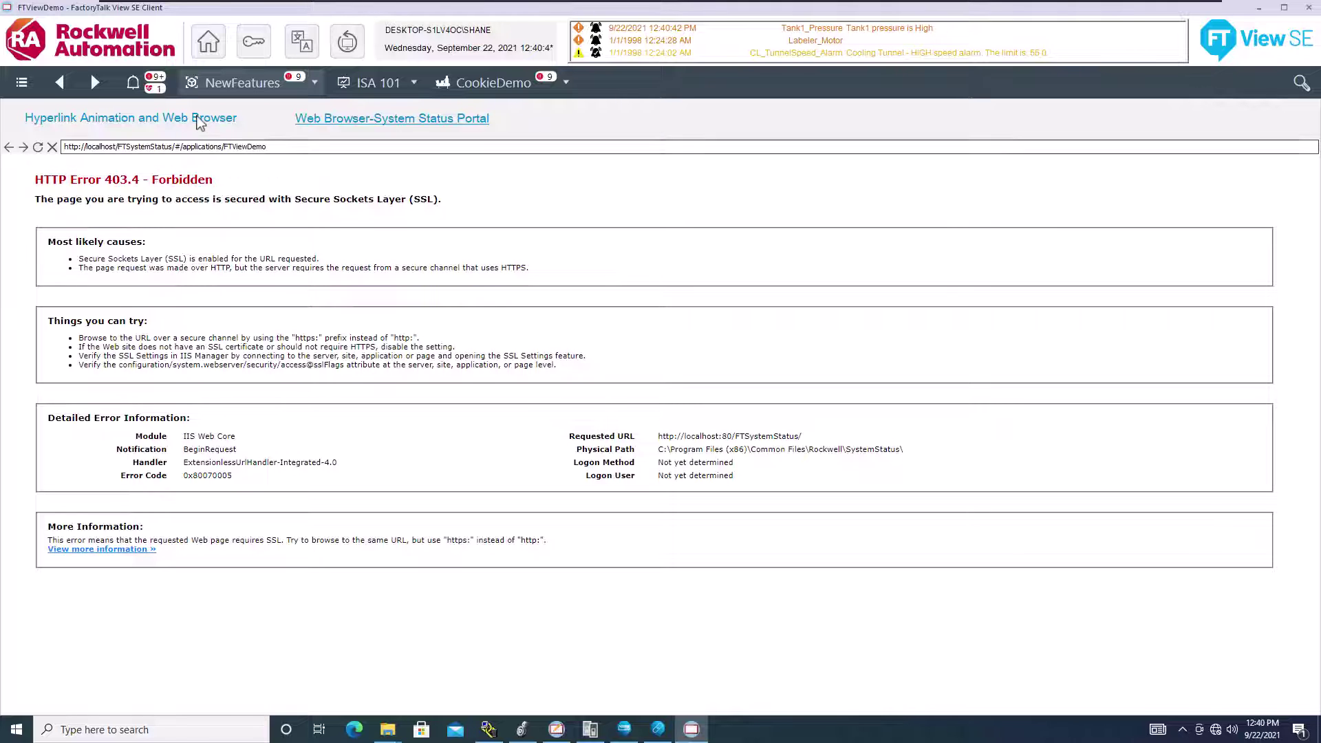
click(269, 117)
click(302, 83)
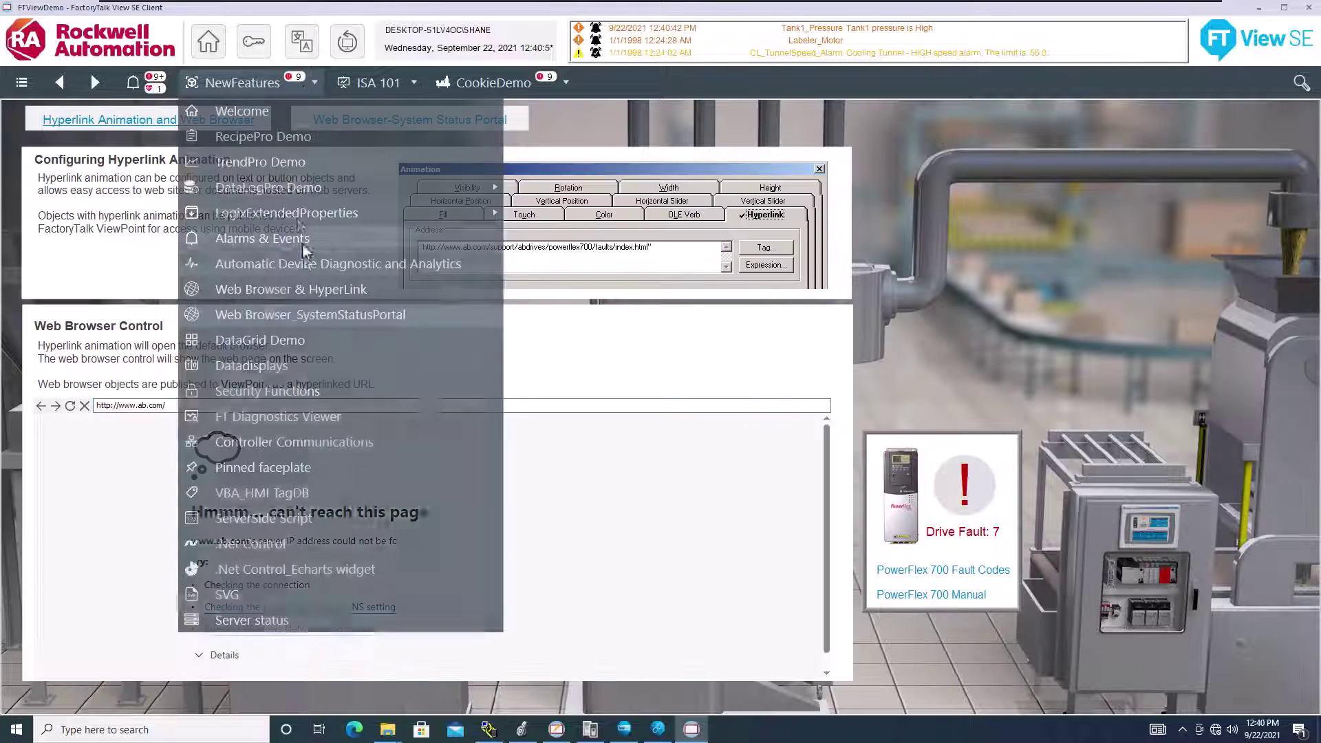
click(298, 348)
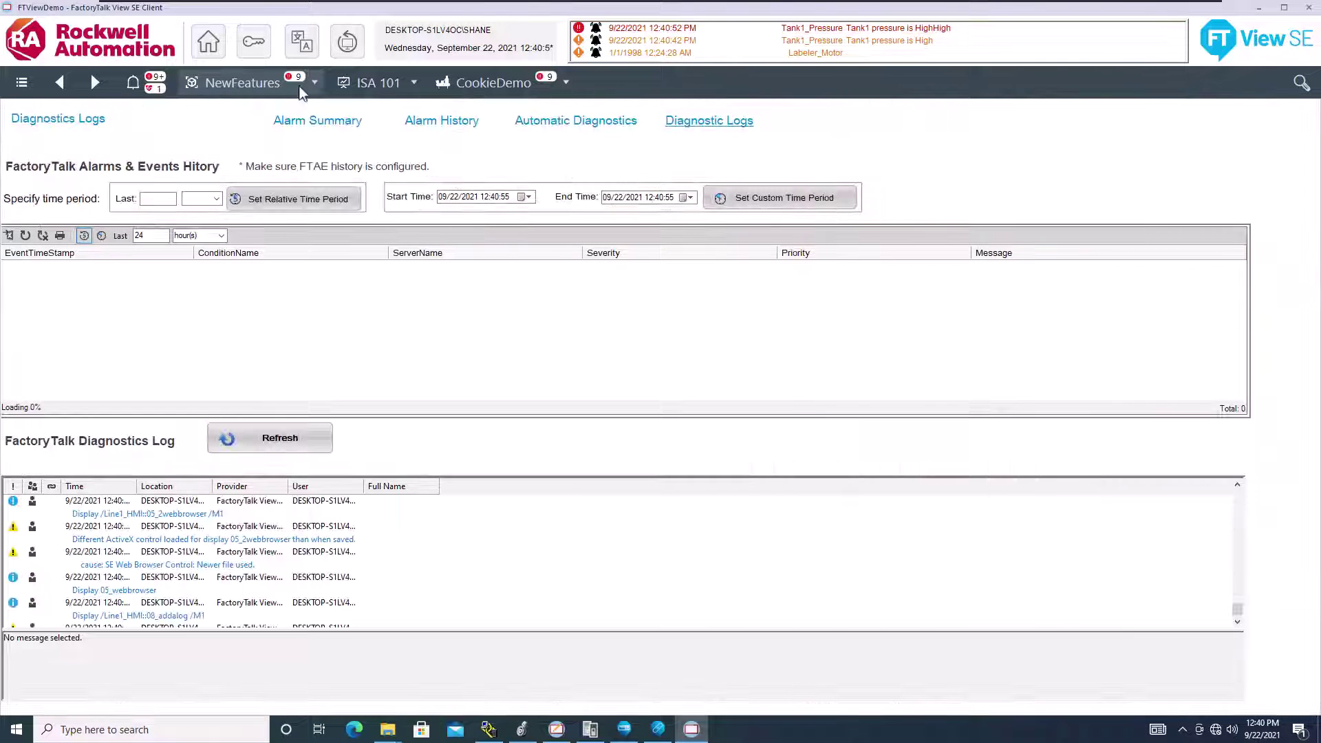
- View the Alarm Summary, Alarm History, Automatic Diagnostics and Diagnostic Logs pages of the alarm displays
click(300, 91)
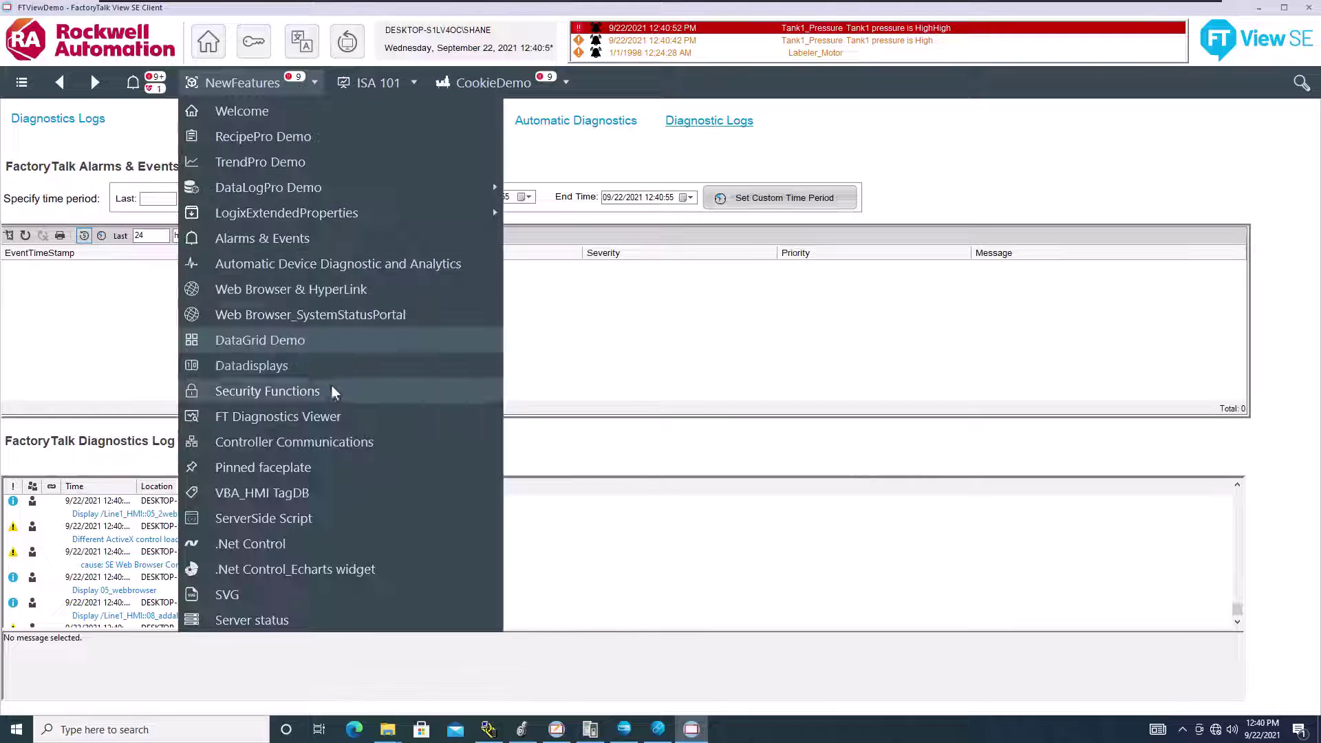
click(91, 123)
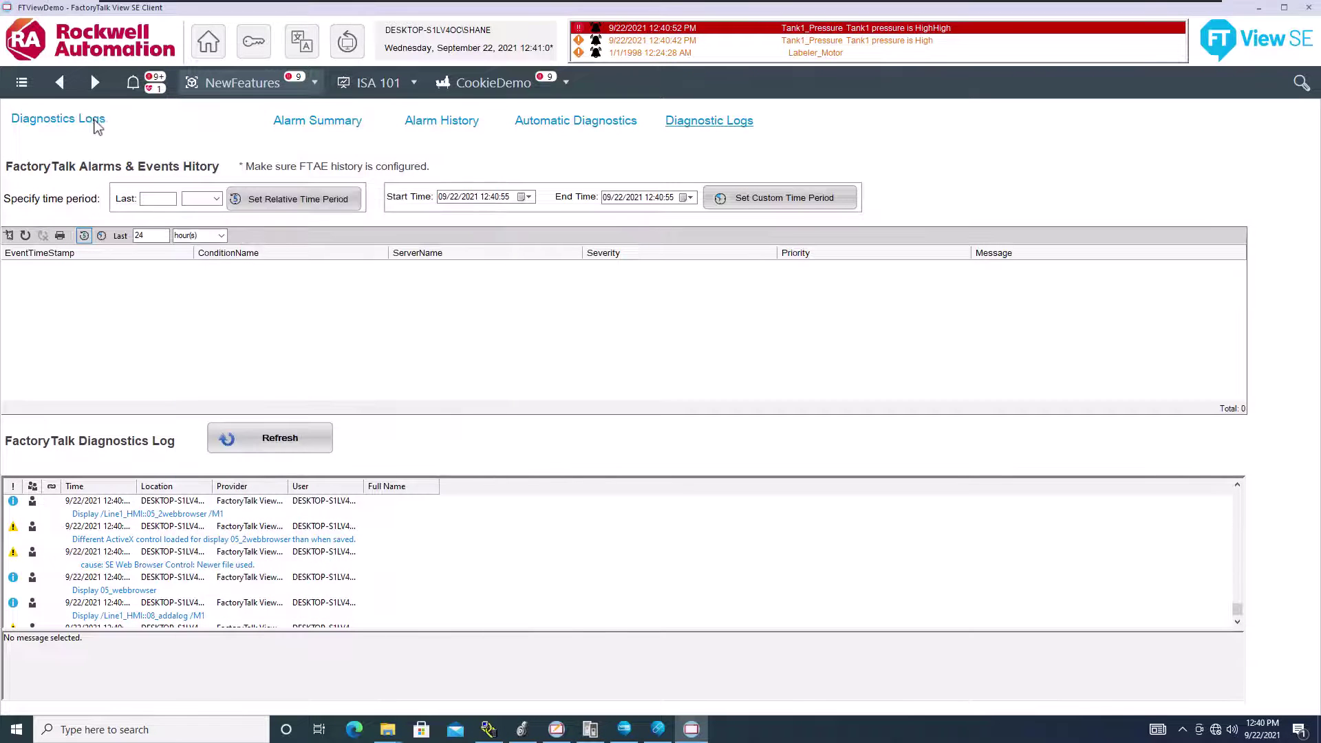
click(334, 129)
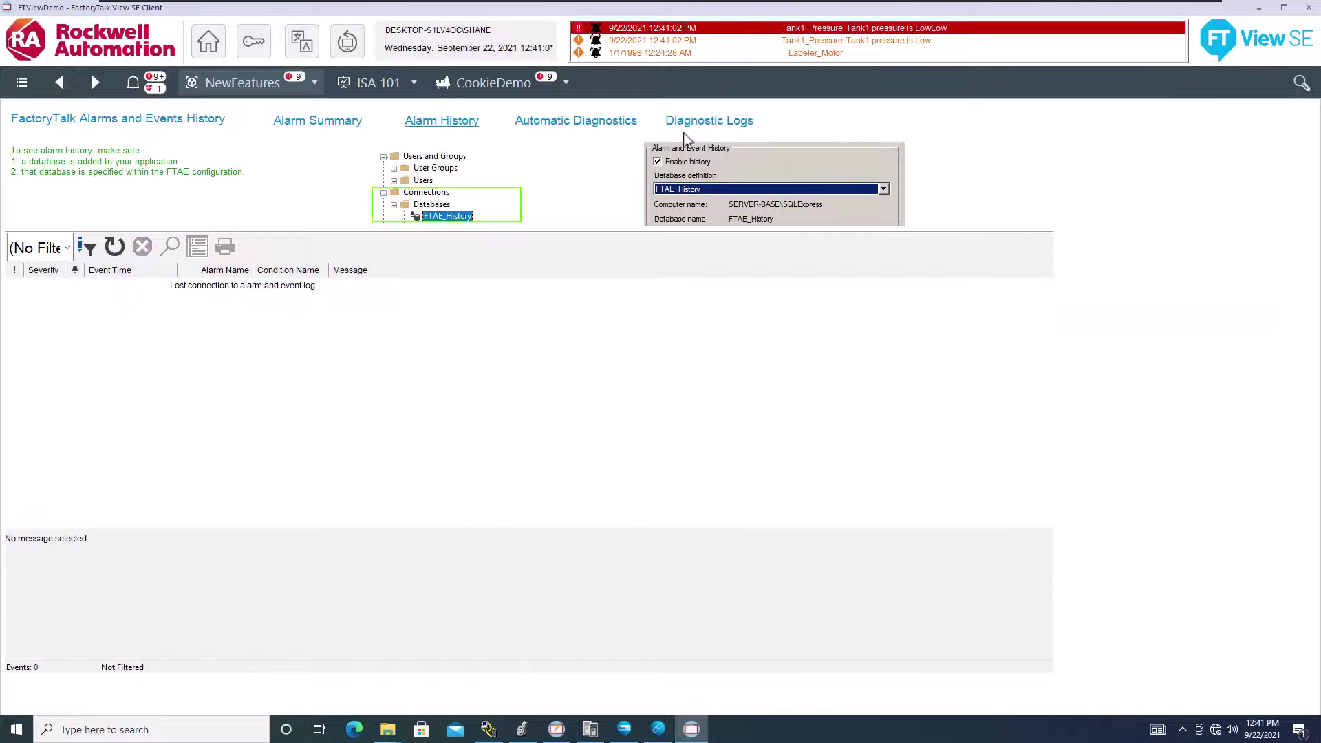
click(618, 130)
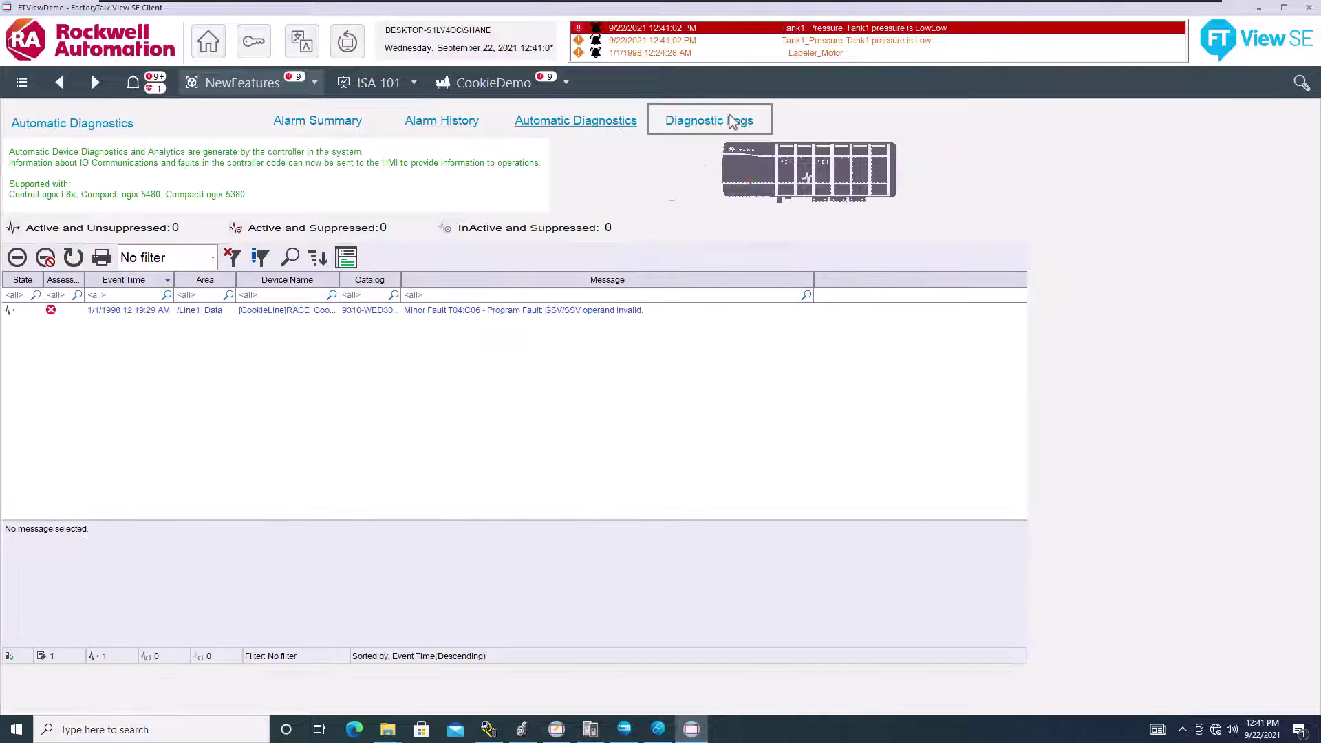
click(731, 124)
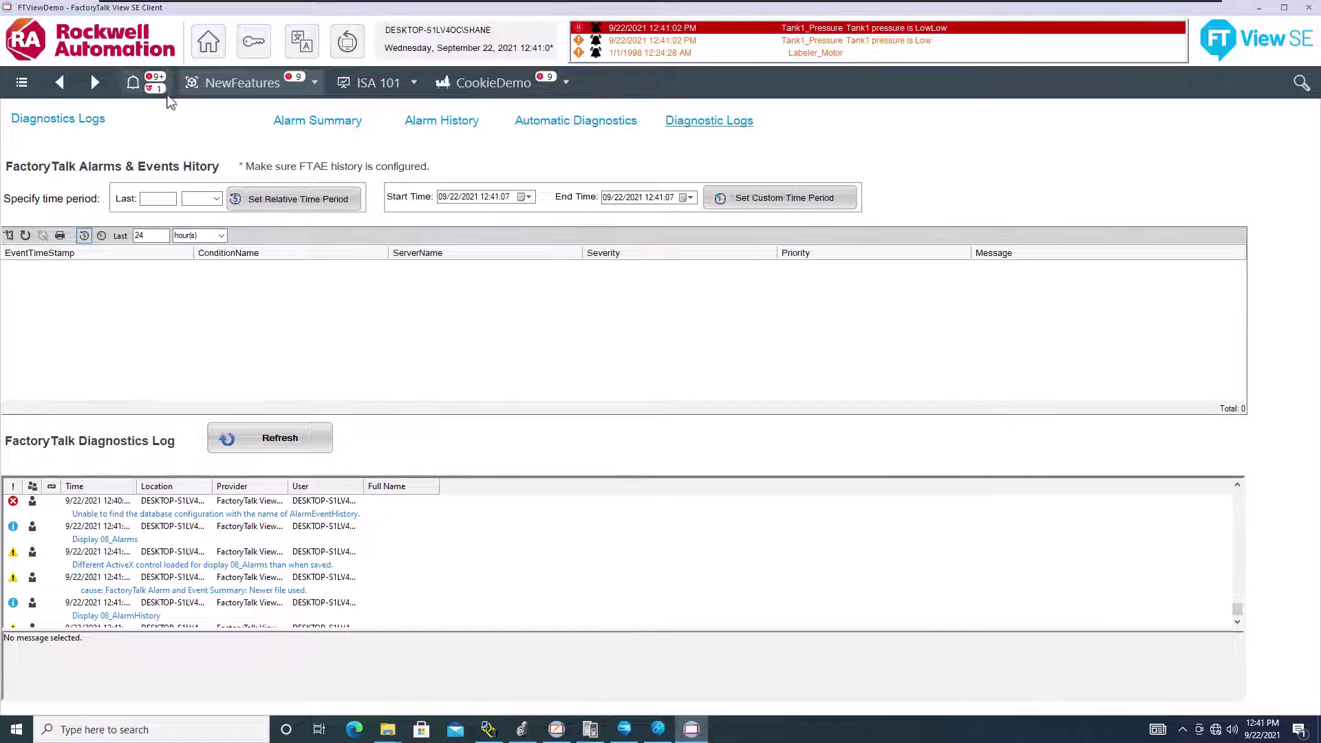
- View the Security Functions display and try the sample login of the Area B operator
click(304, 84)
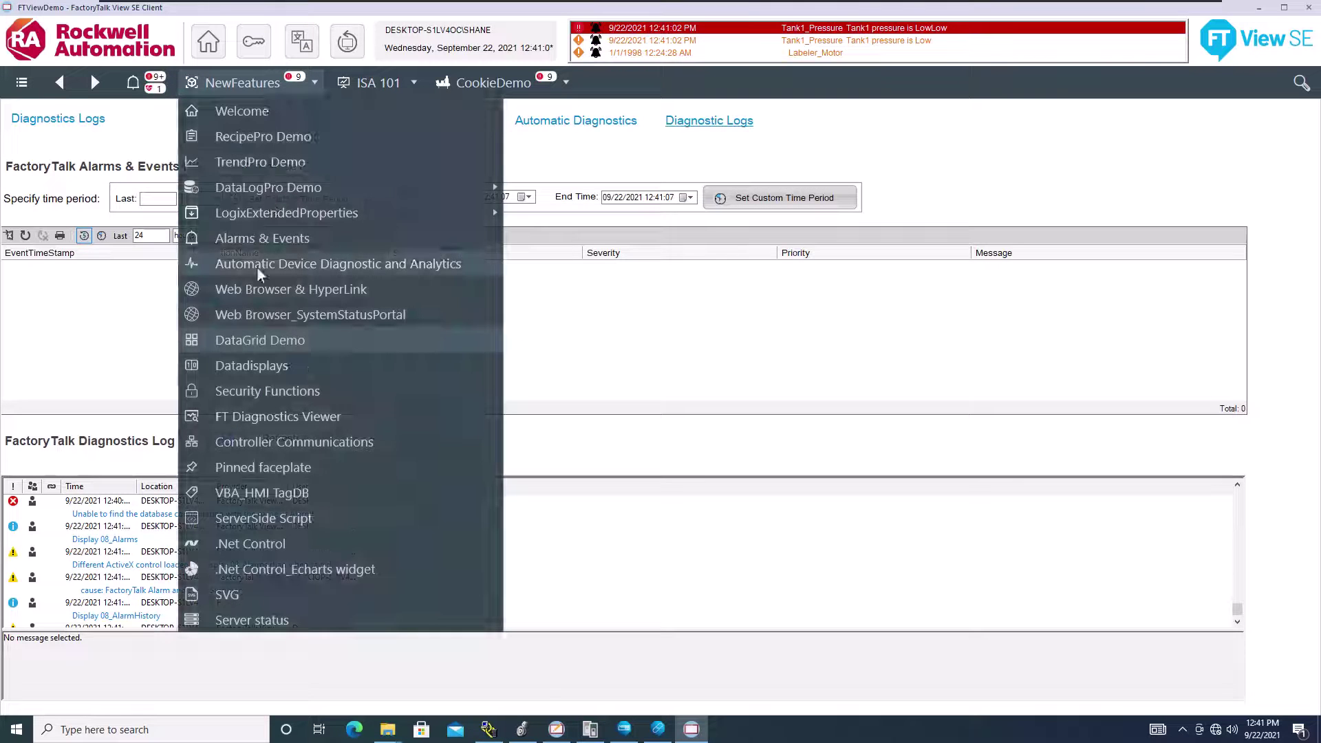
click(282, 392)
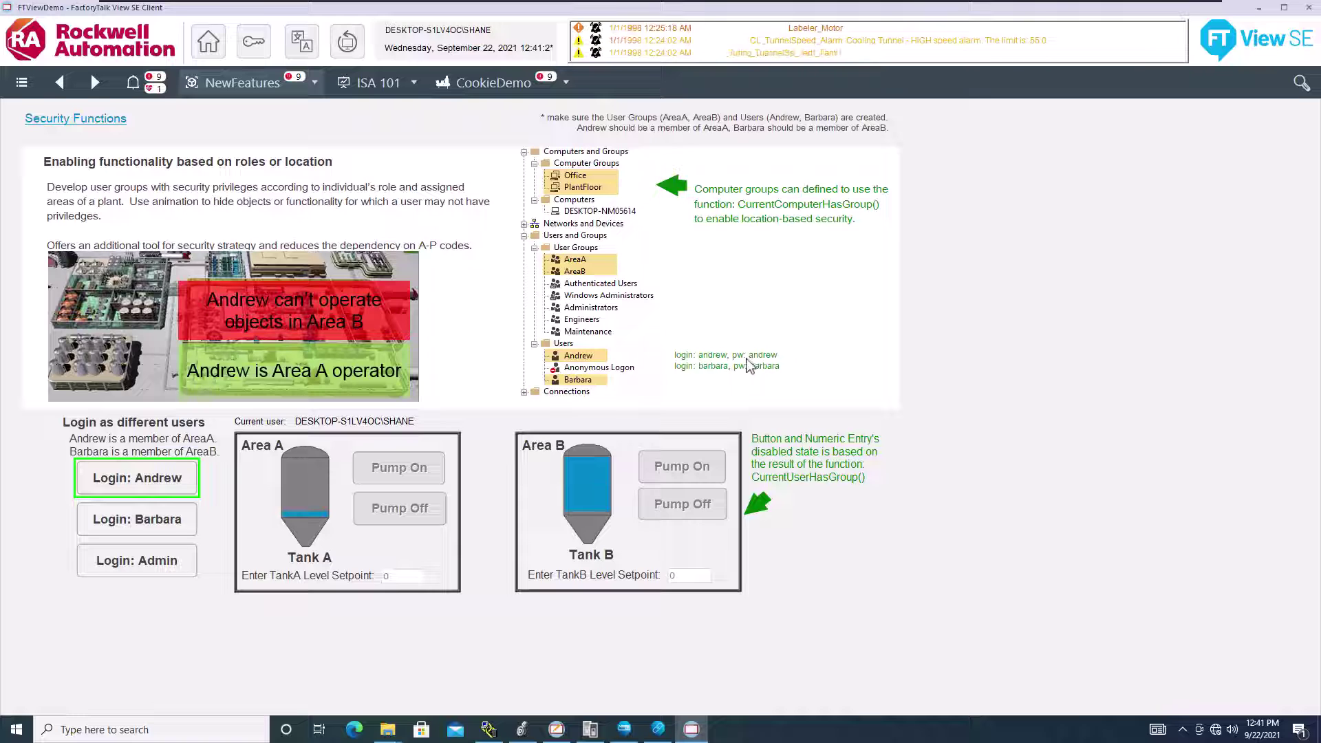
click(157, 519)
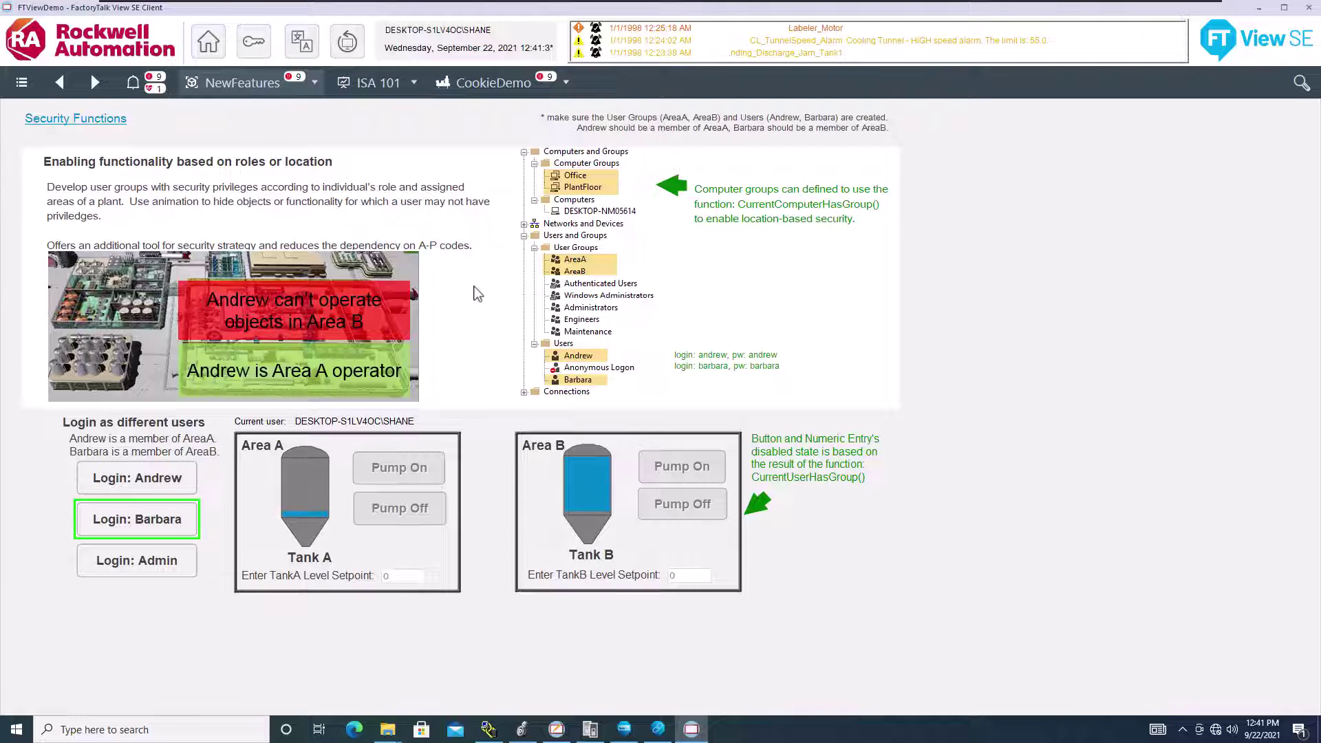
- View the NewFeatures displays FT Diagnostics Viewer and Controller Communications
click(314, 83)
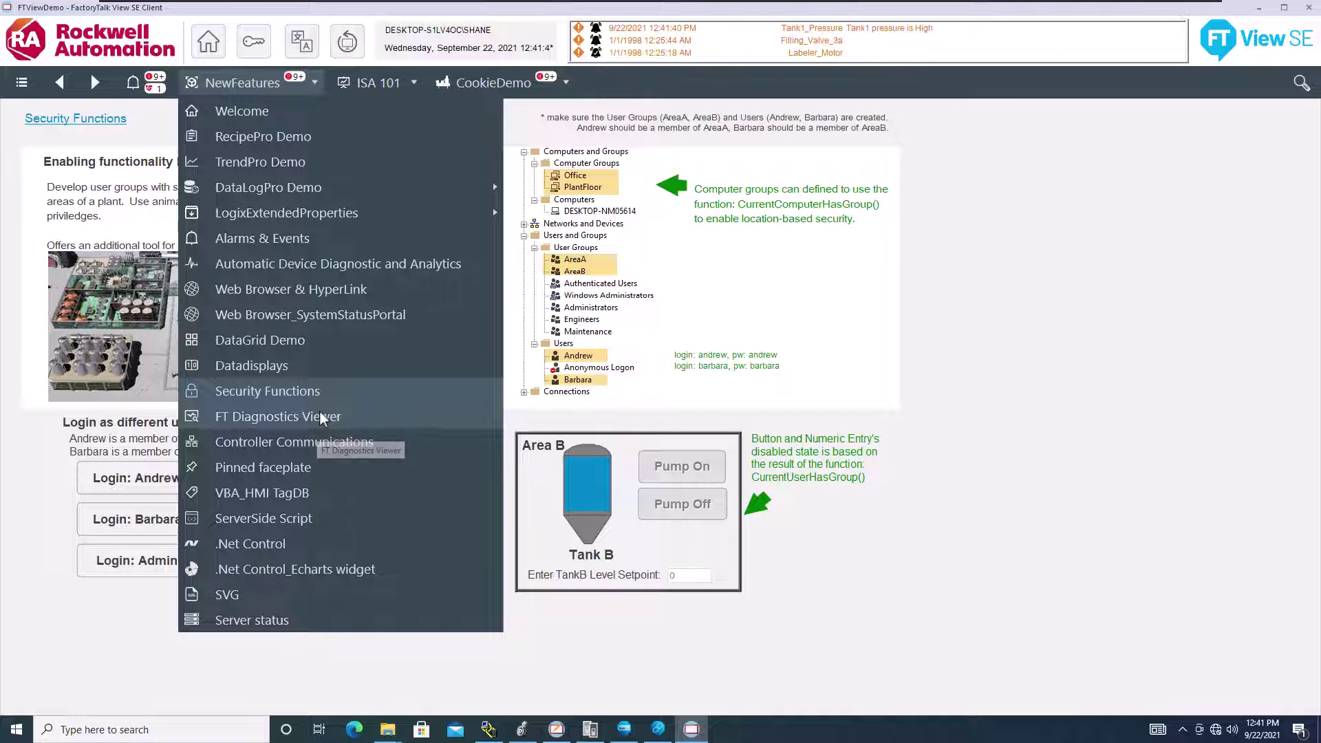
click(320, 414)
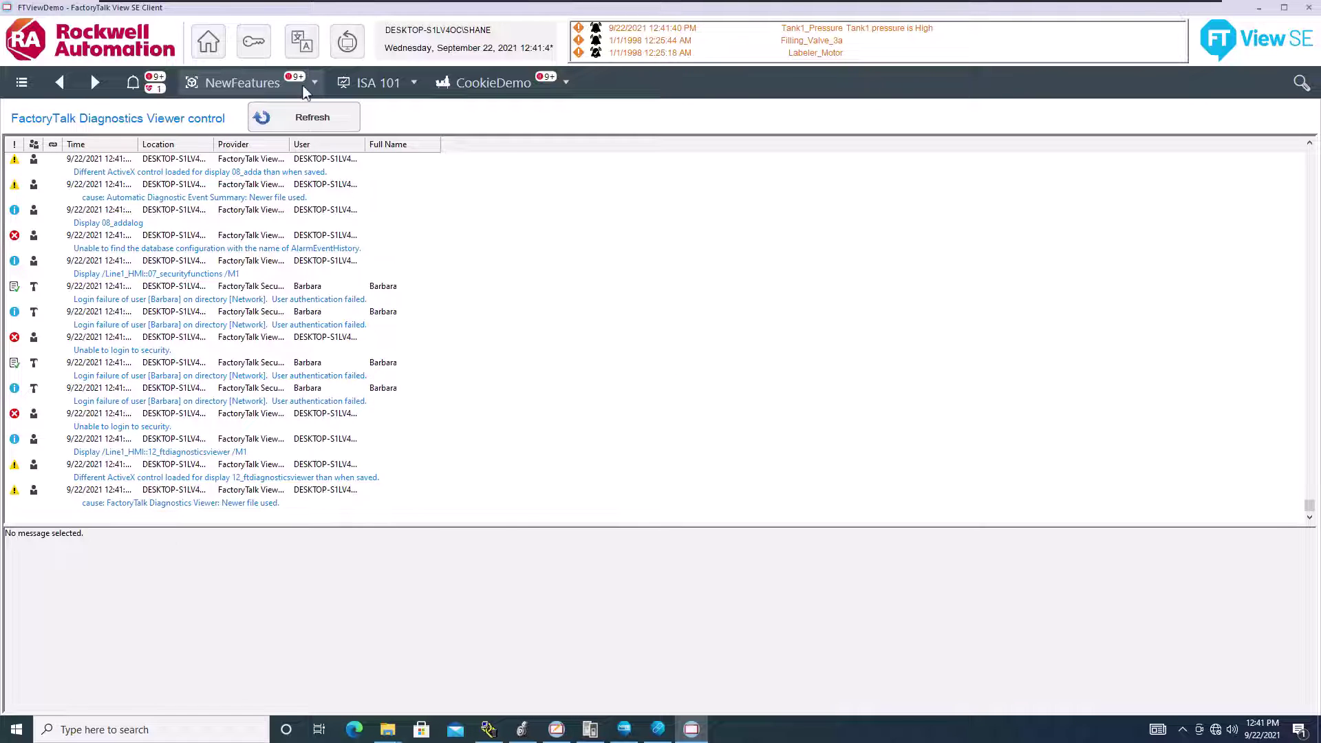
click(304, 88)
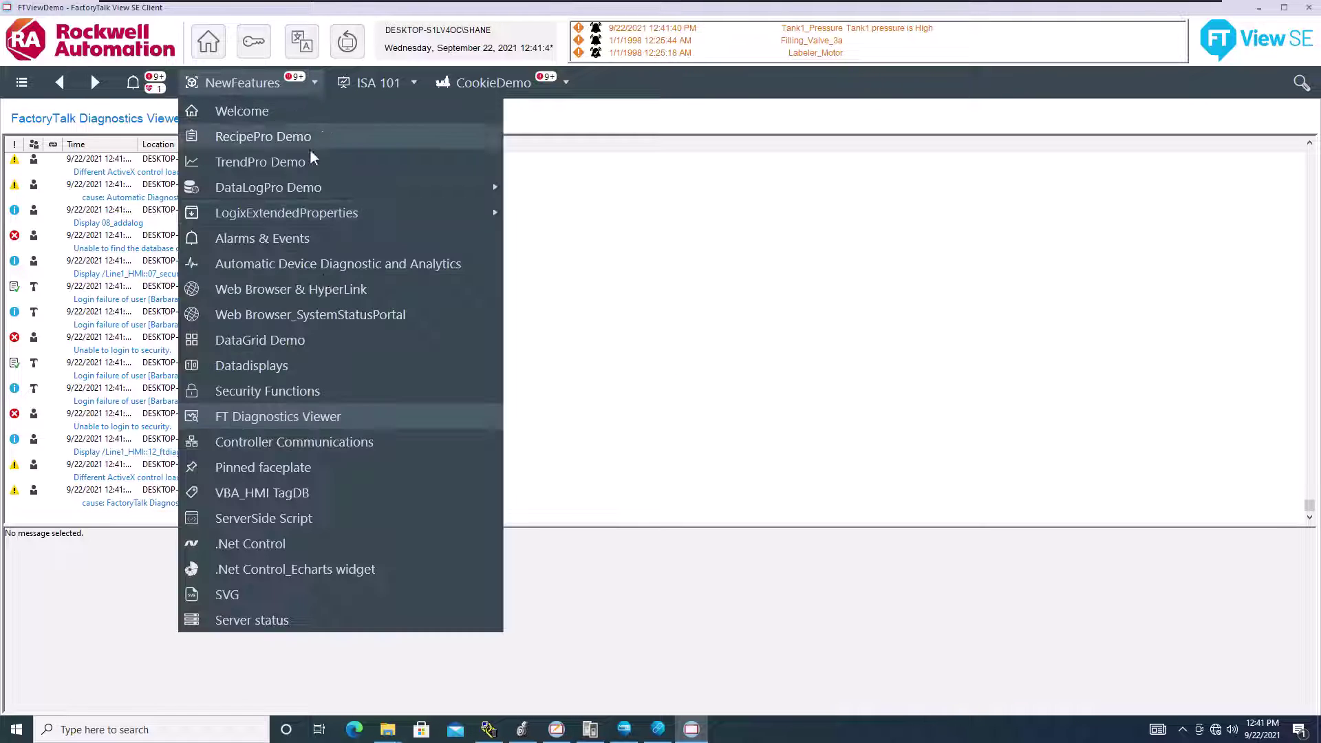
click(323, 447)
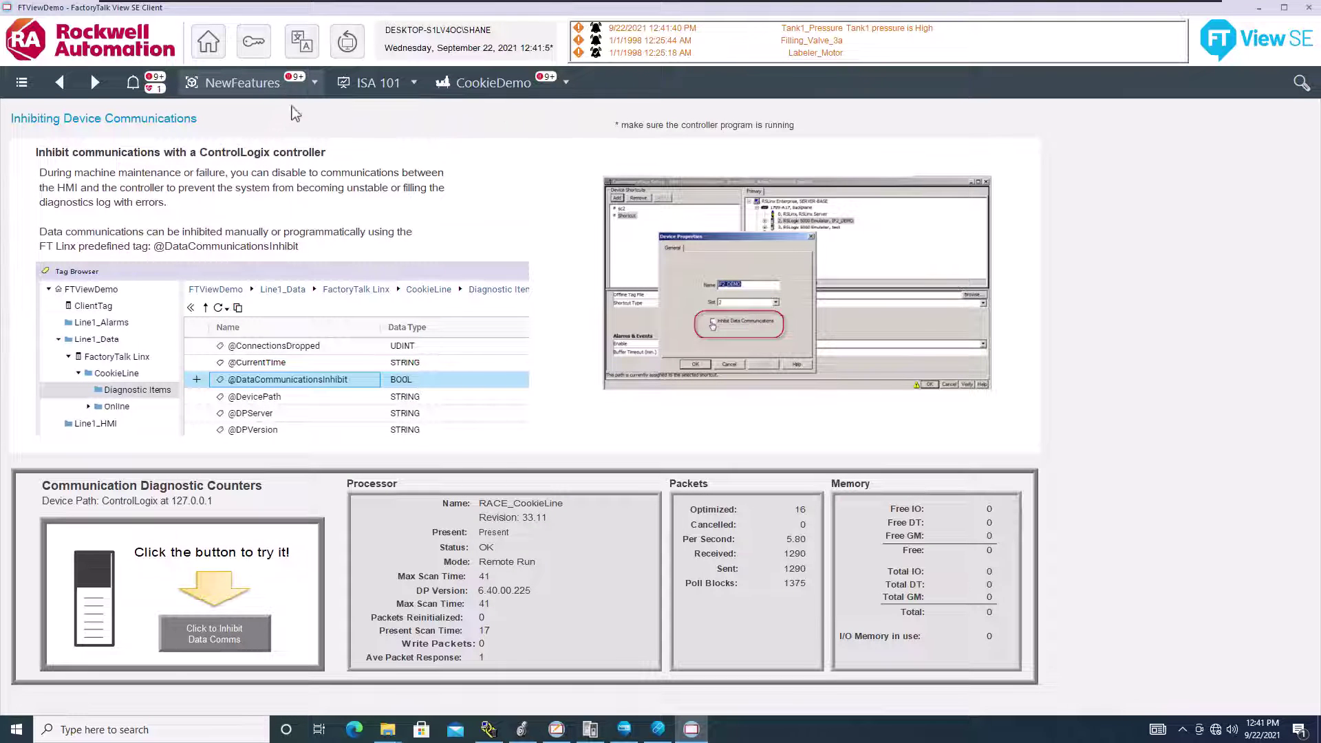
- View the Pinned faceplate, keep it over the VBA_HMI TagDB display, and unpin it before opening ISA101_level1
click(289, 84)
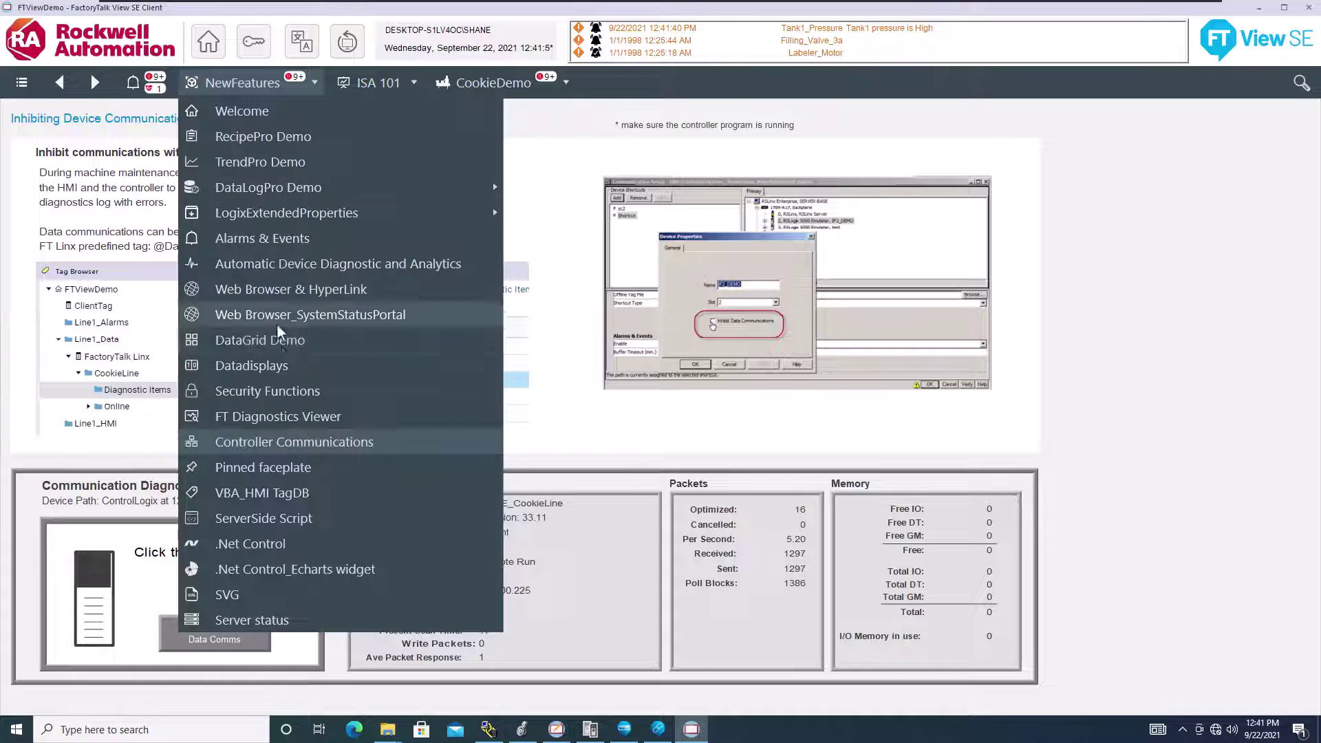
click(284, 465)
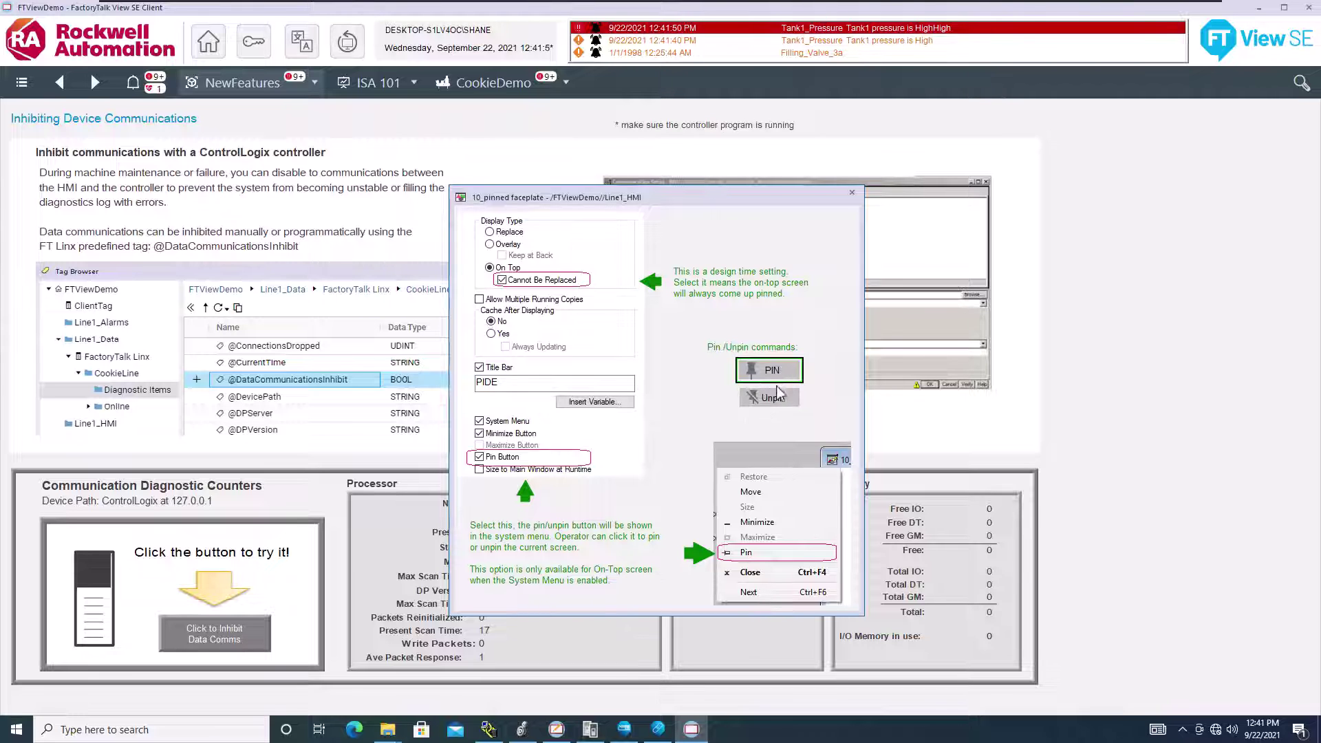
click(313, 82)
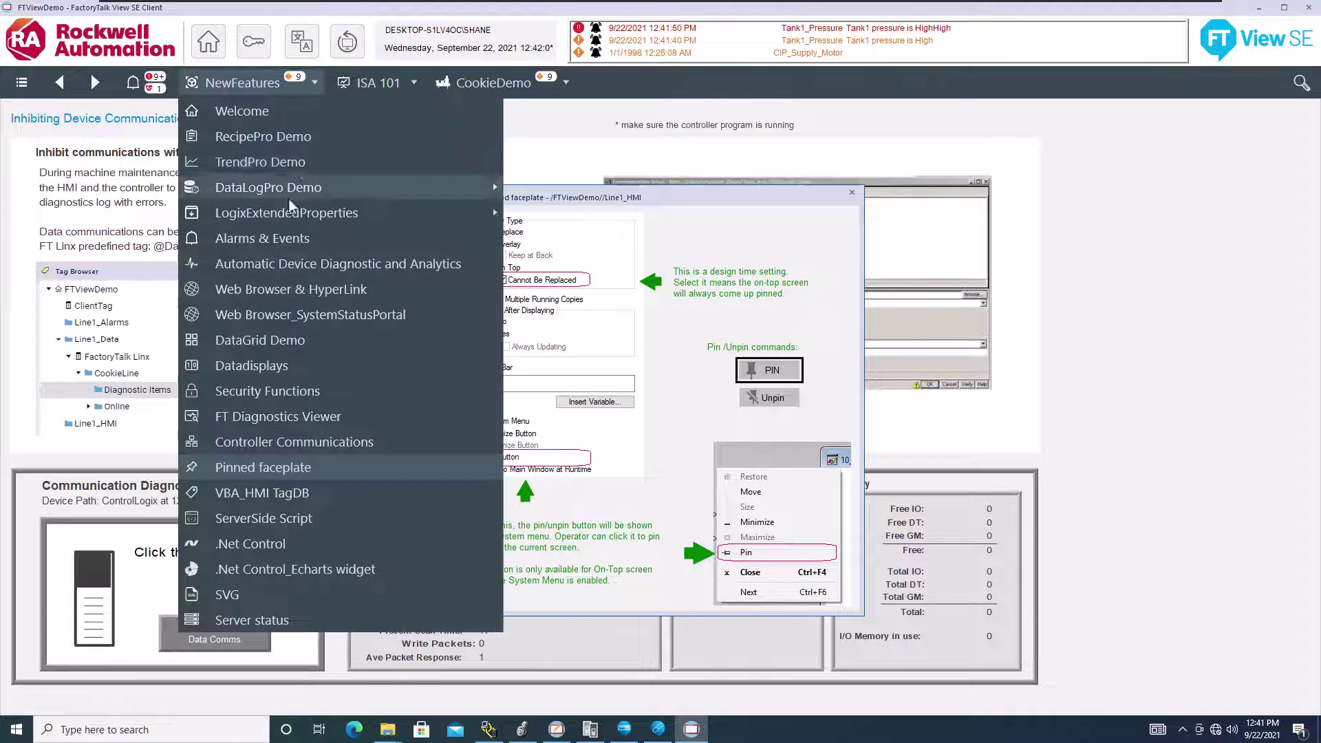
click(282, 493)
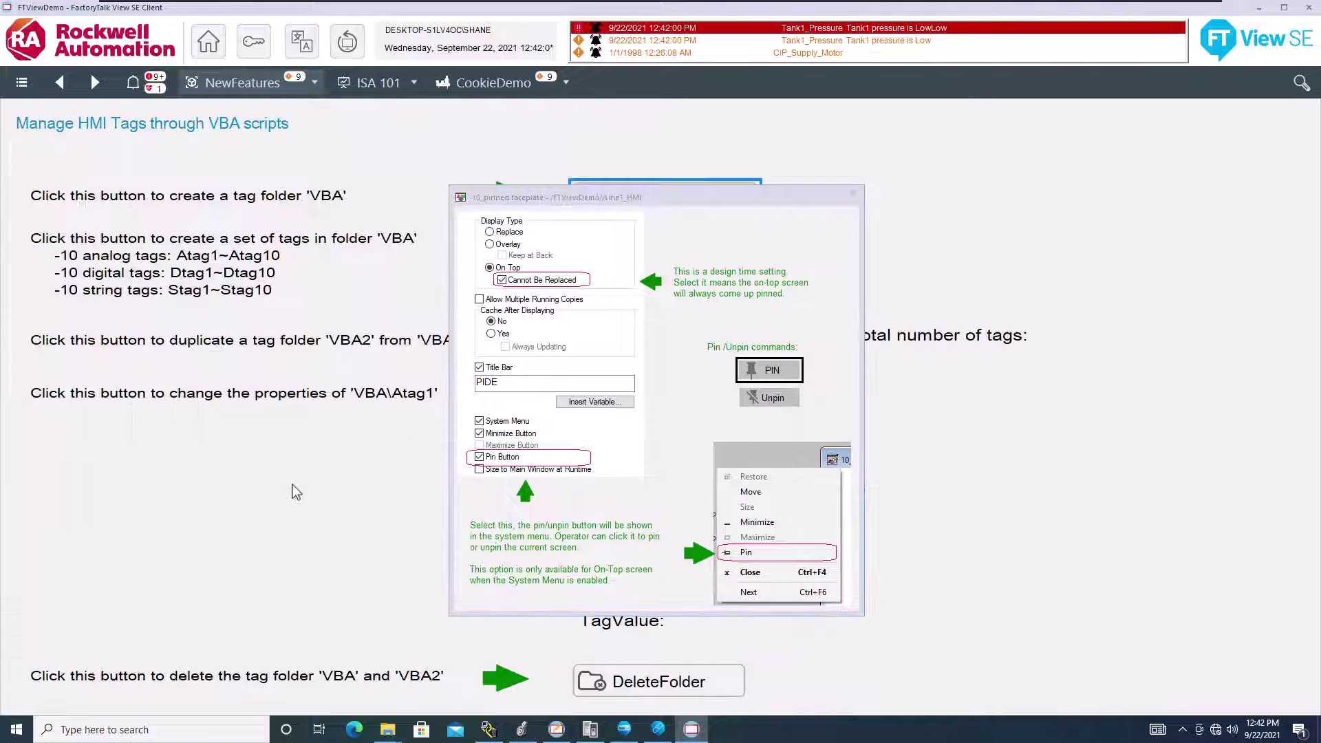
click(771, 399)
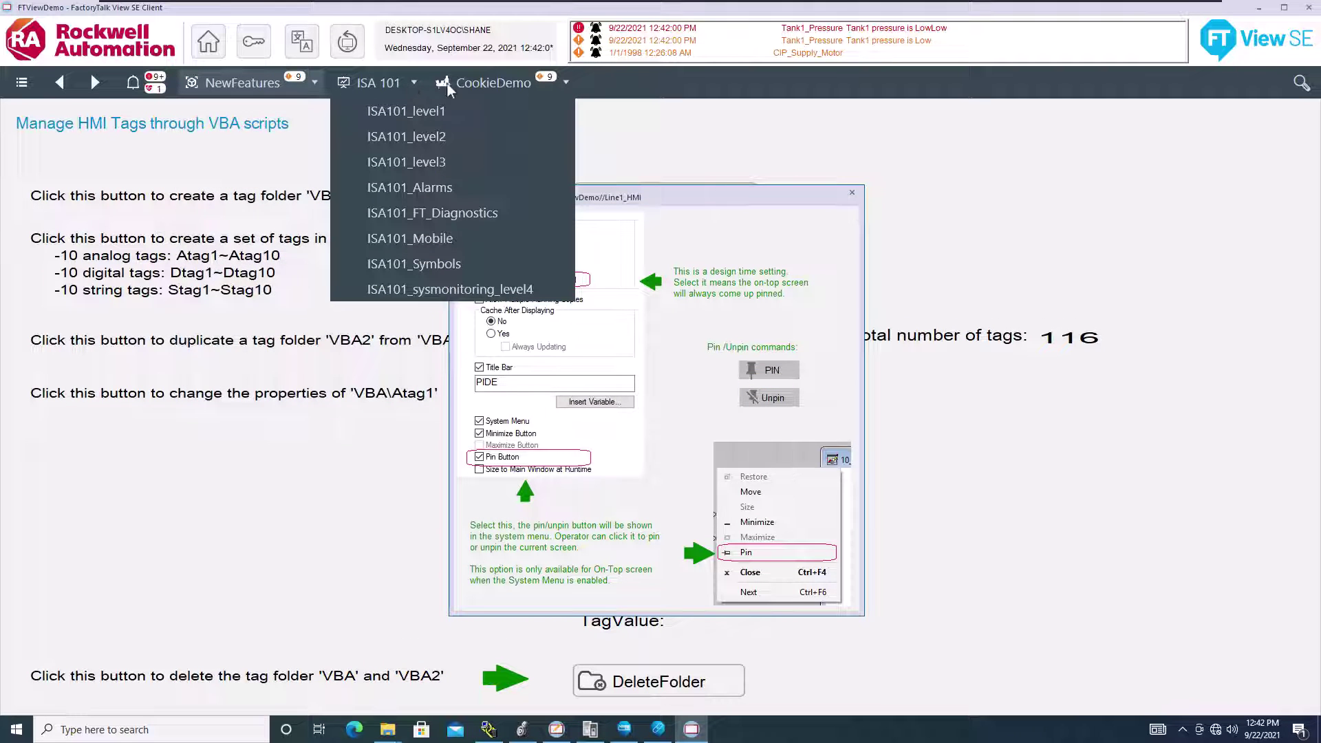
click(420, 113)
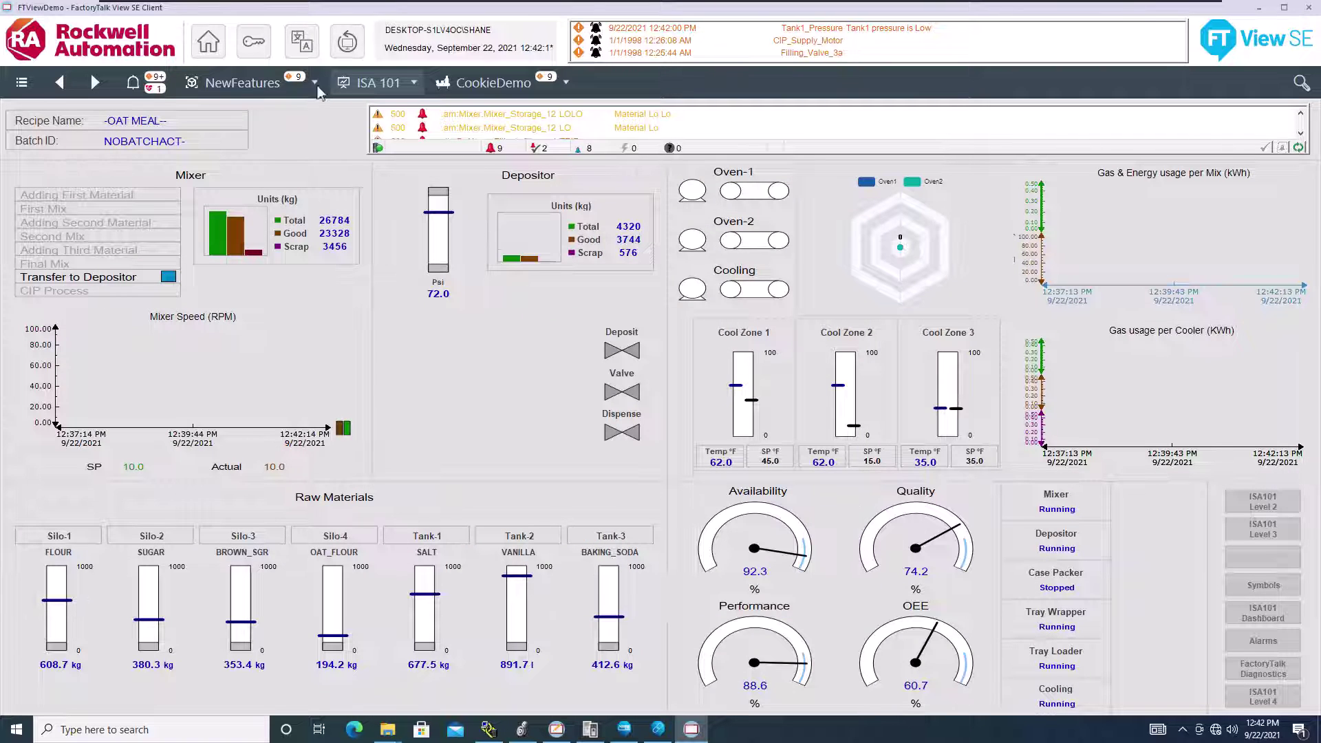
- On the VBA_HMI TagDB display, create the VBA folder and its tags, duplicate it as VBA2, and modify the properties of VBA\Atag1
click(290, 89)
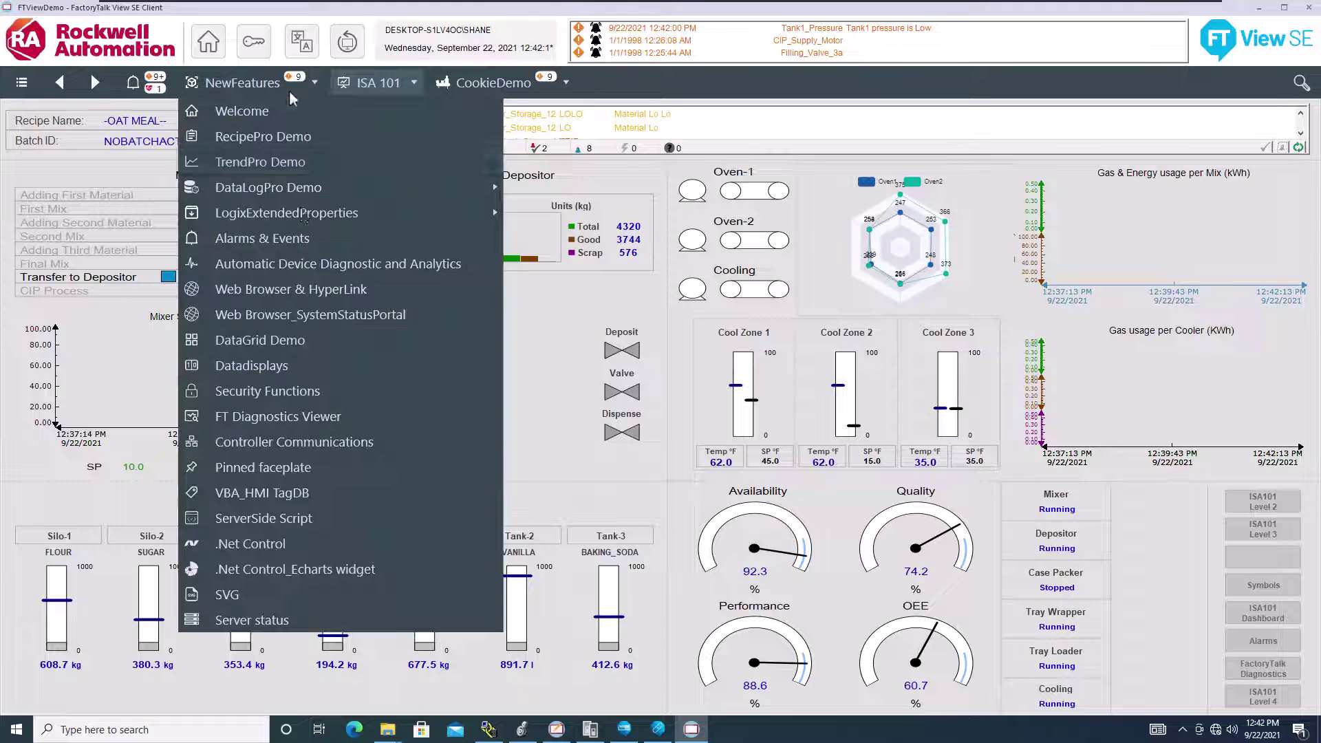
click(302, 495)
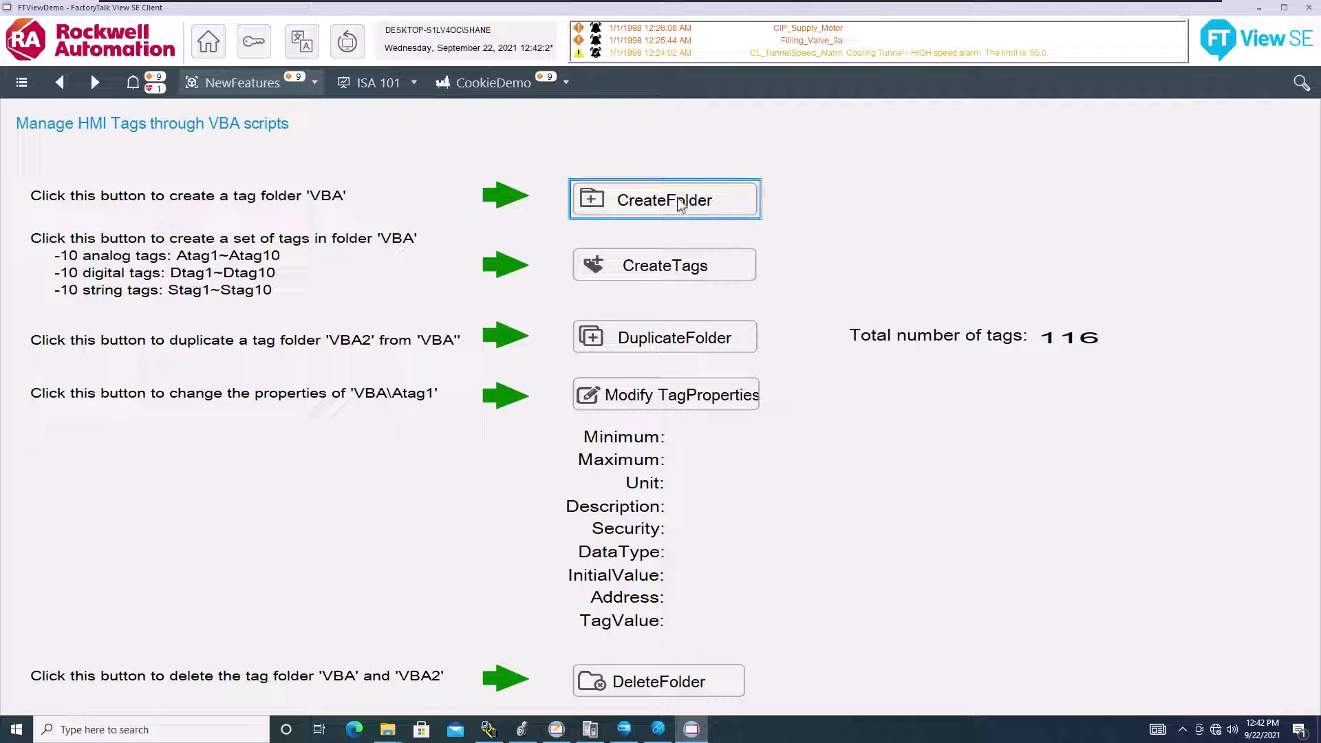
click(672, 274)
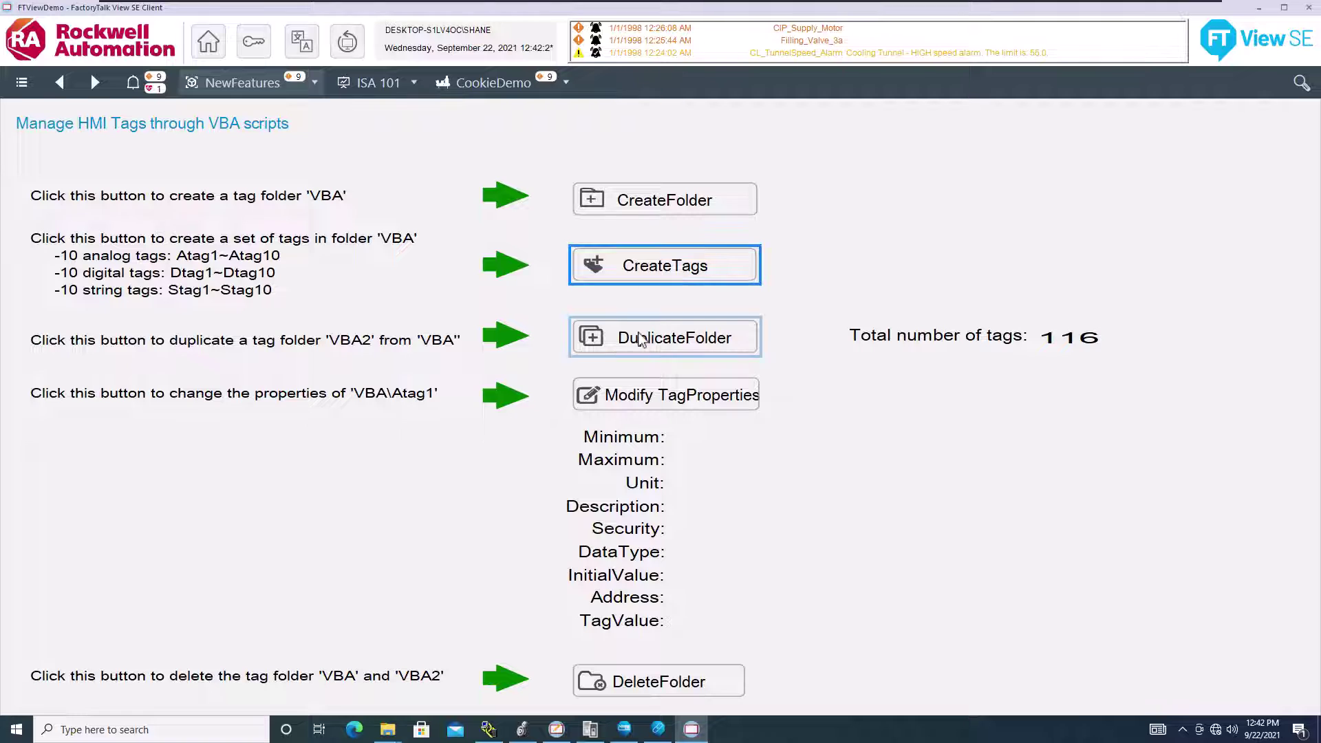
click(650, 349)
click(671, 406)
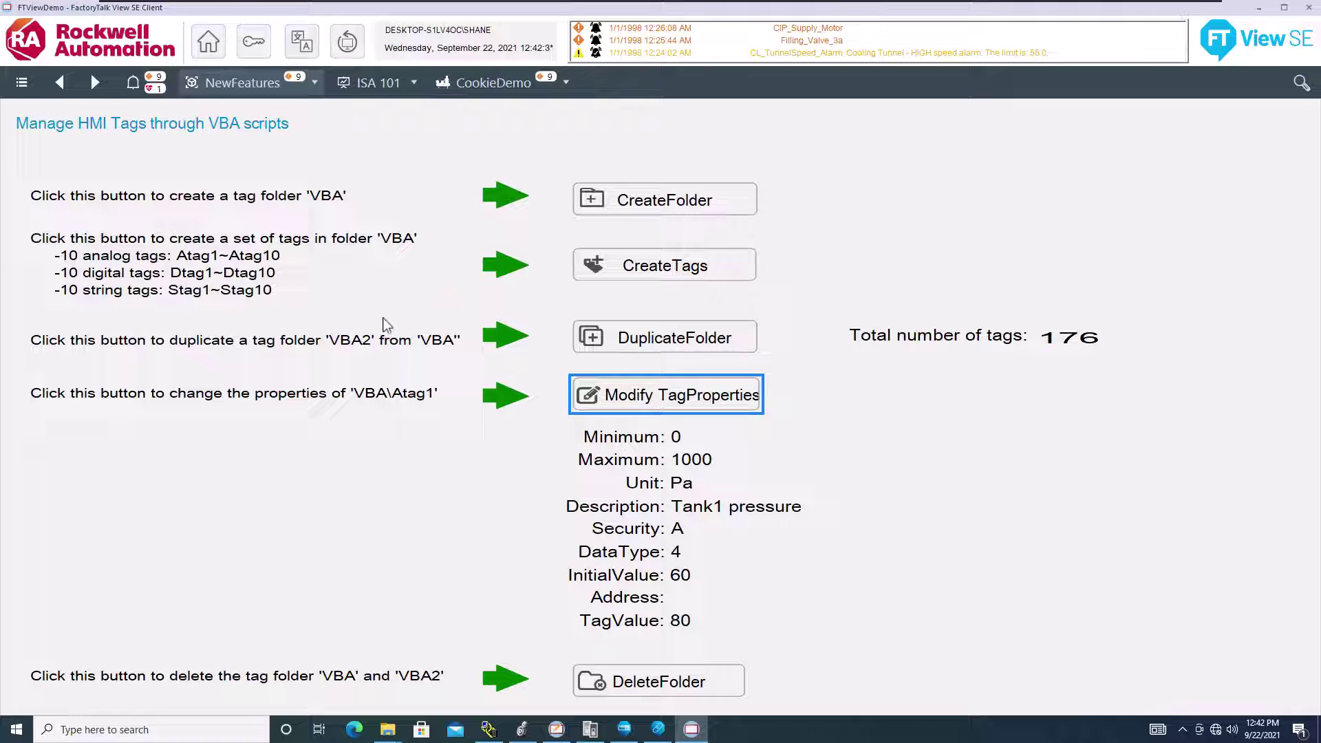
- View the ServerSide Script display and locate the FTView Demo SETUP documents in the FTViewDemo_HMI project folder
click(309, 83)
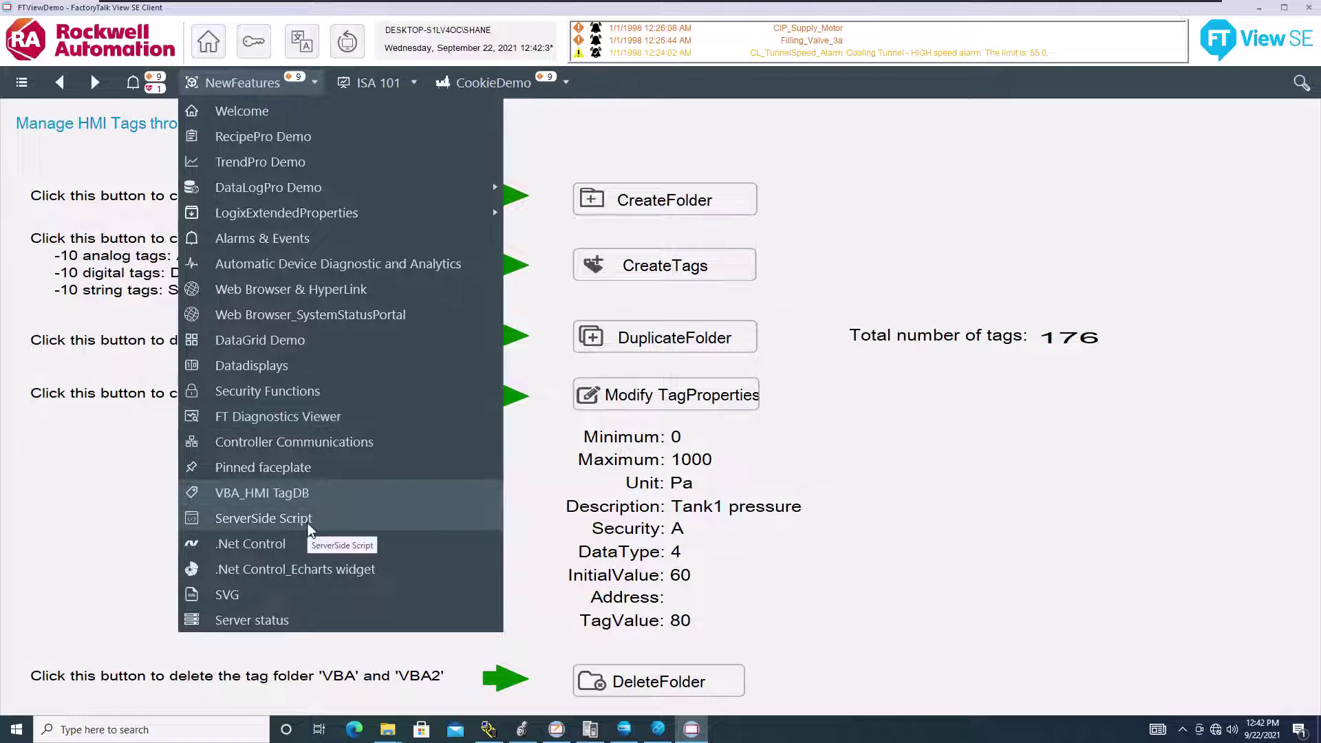
click(307, 520)
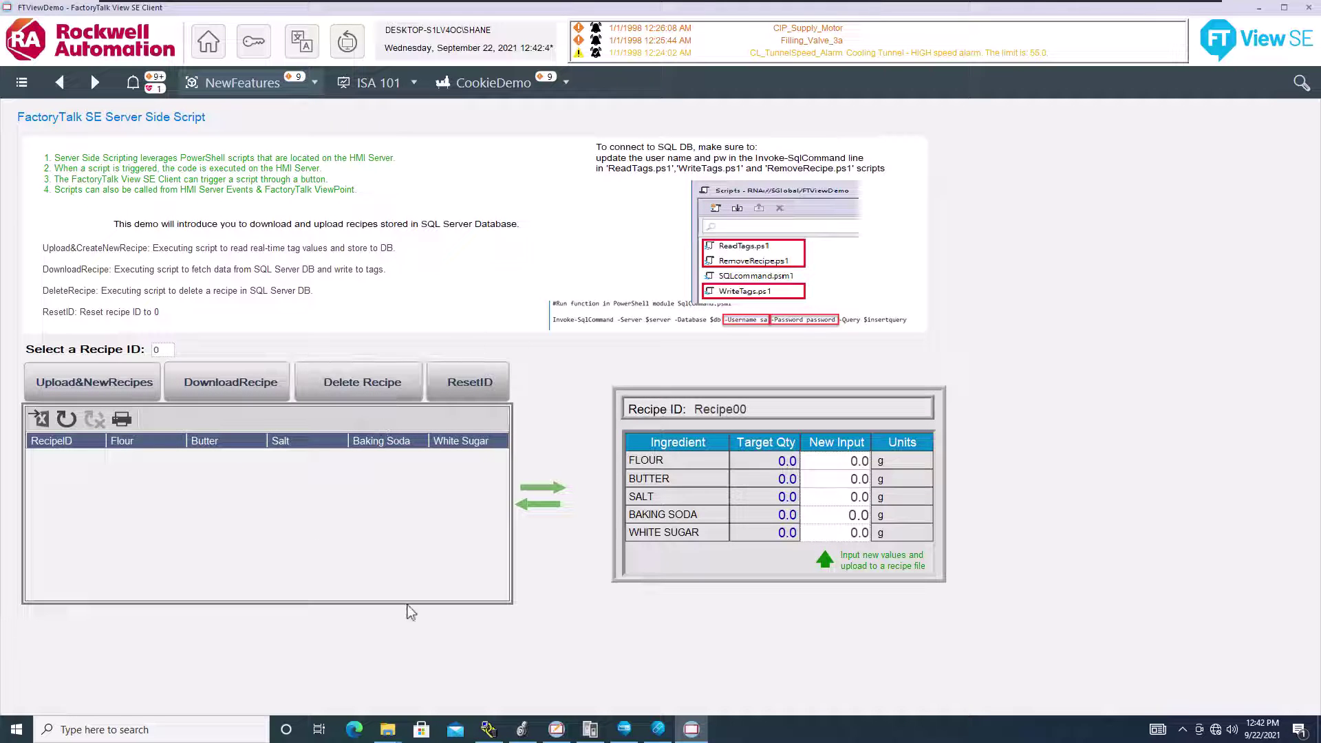
click(388, 729)
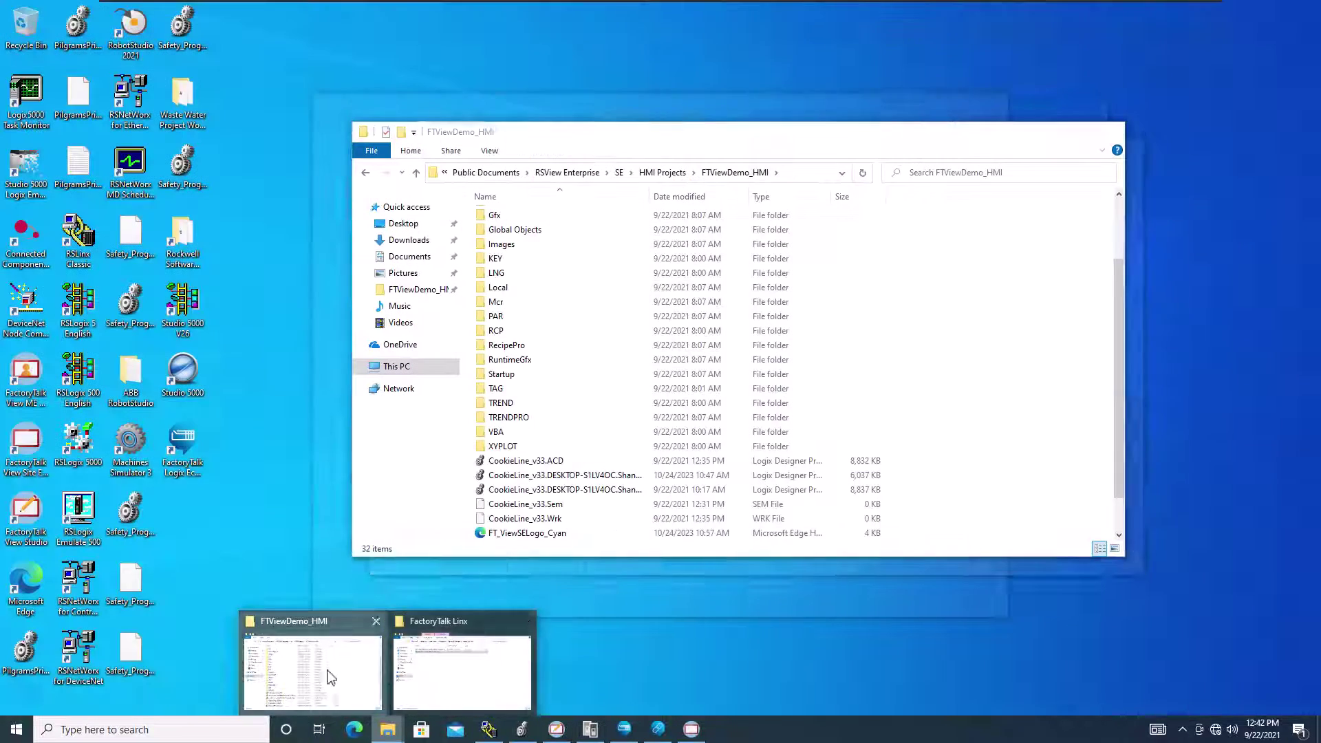
click(320, 671)
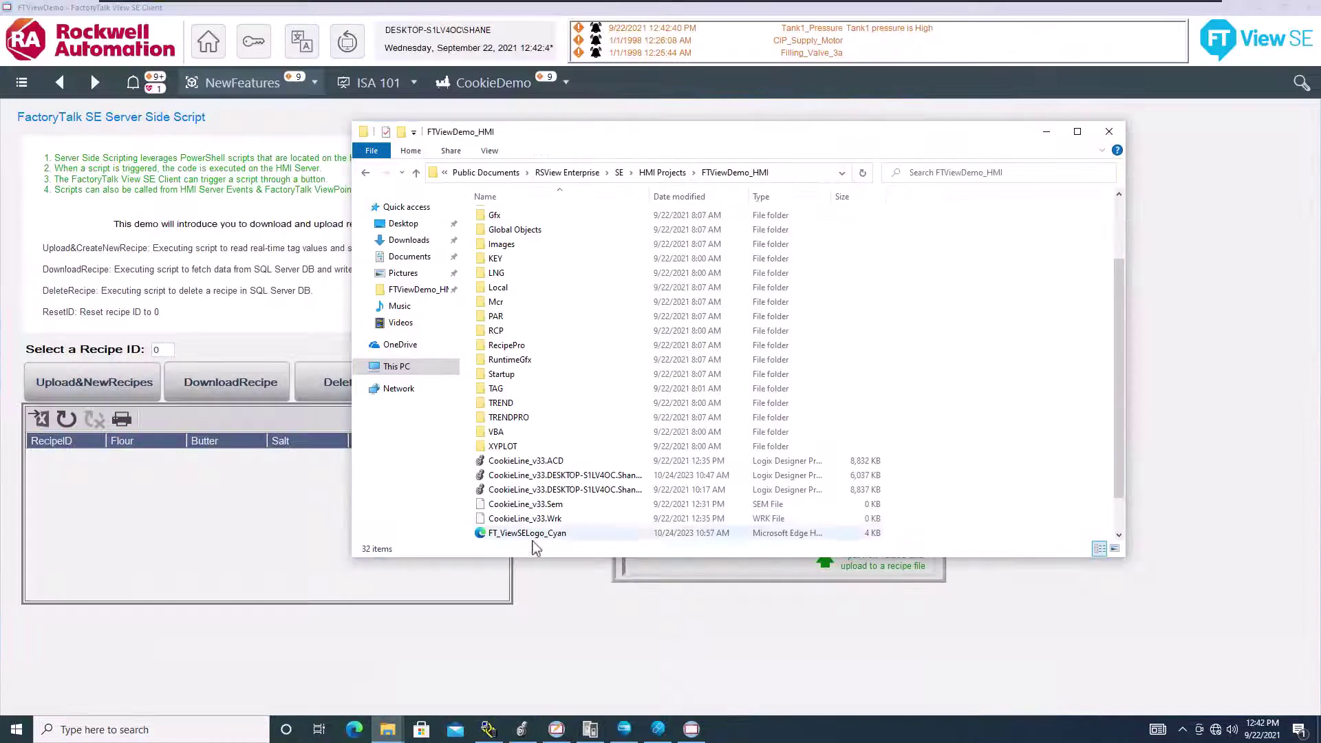
scroll(531, 530, down, 1)
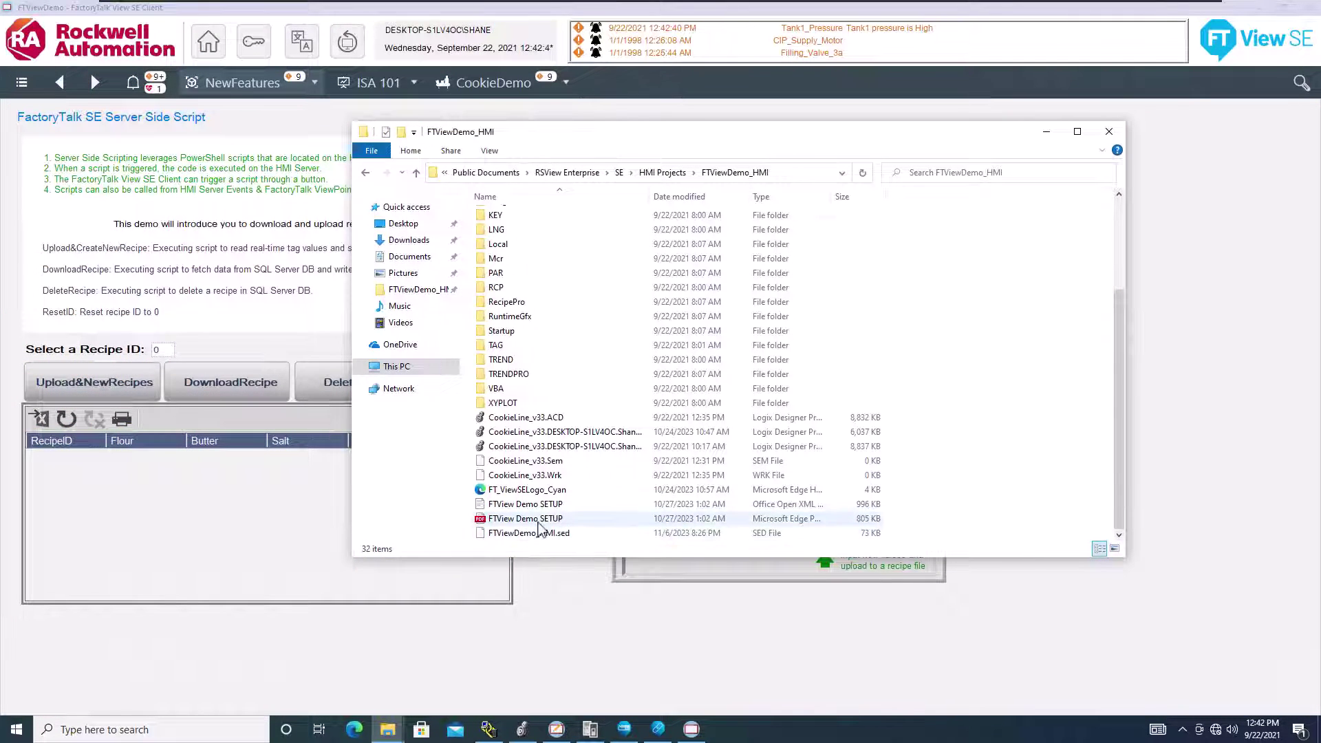
click(236, 525)
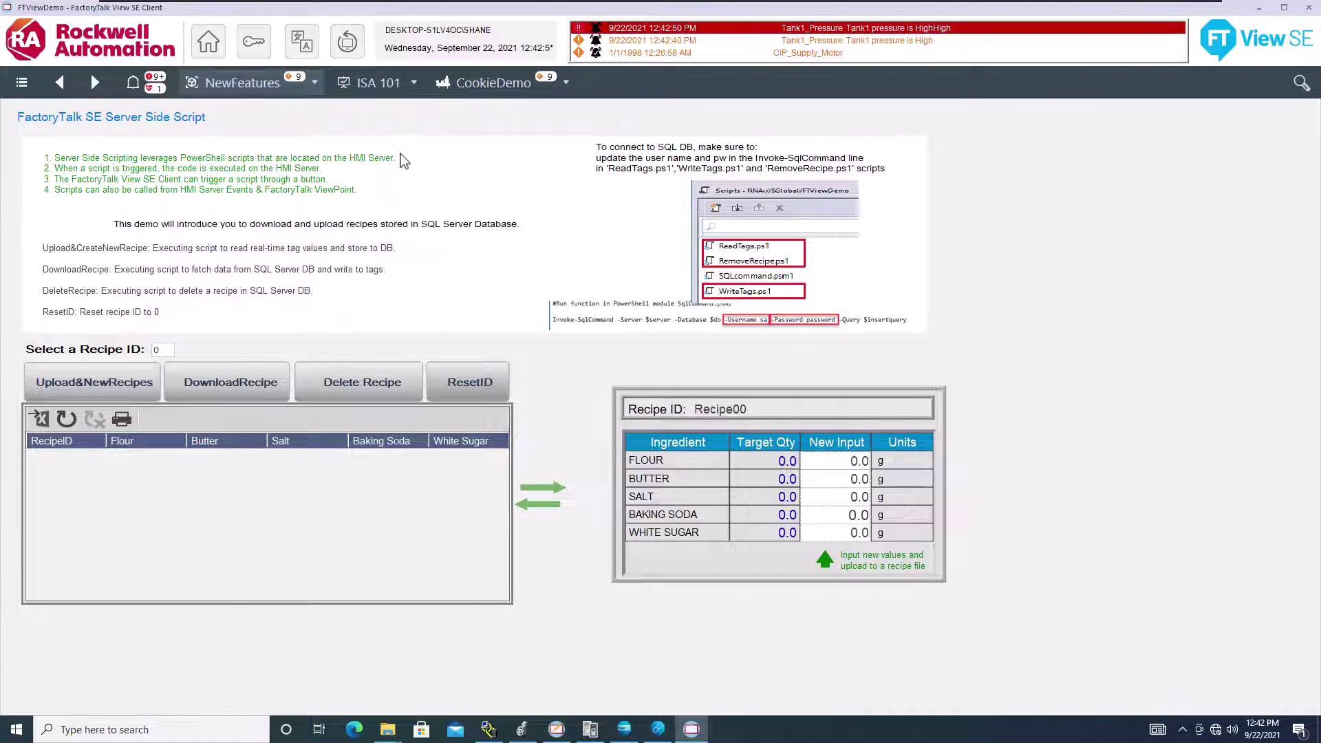
- View the .Net Control Objects and EchartsWidget .Net Control pages, followed by the Server status display
click(314, 82)
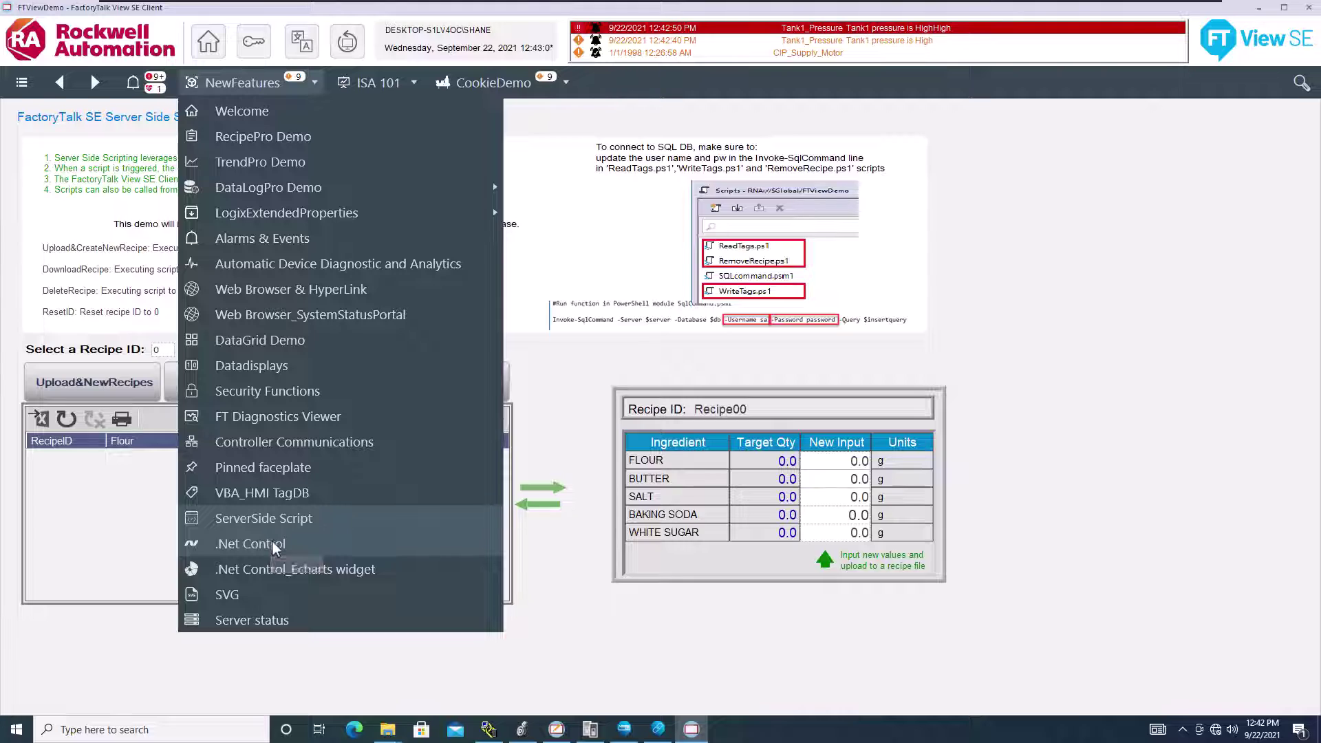
click(271, 544)
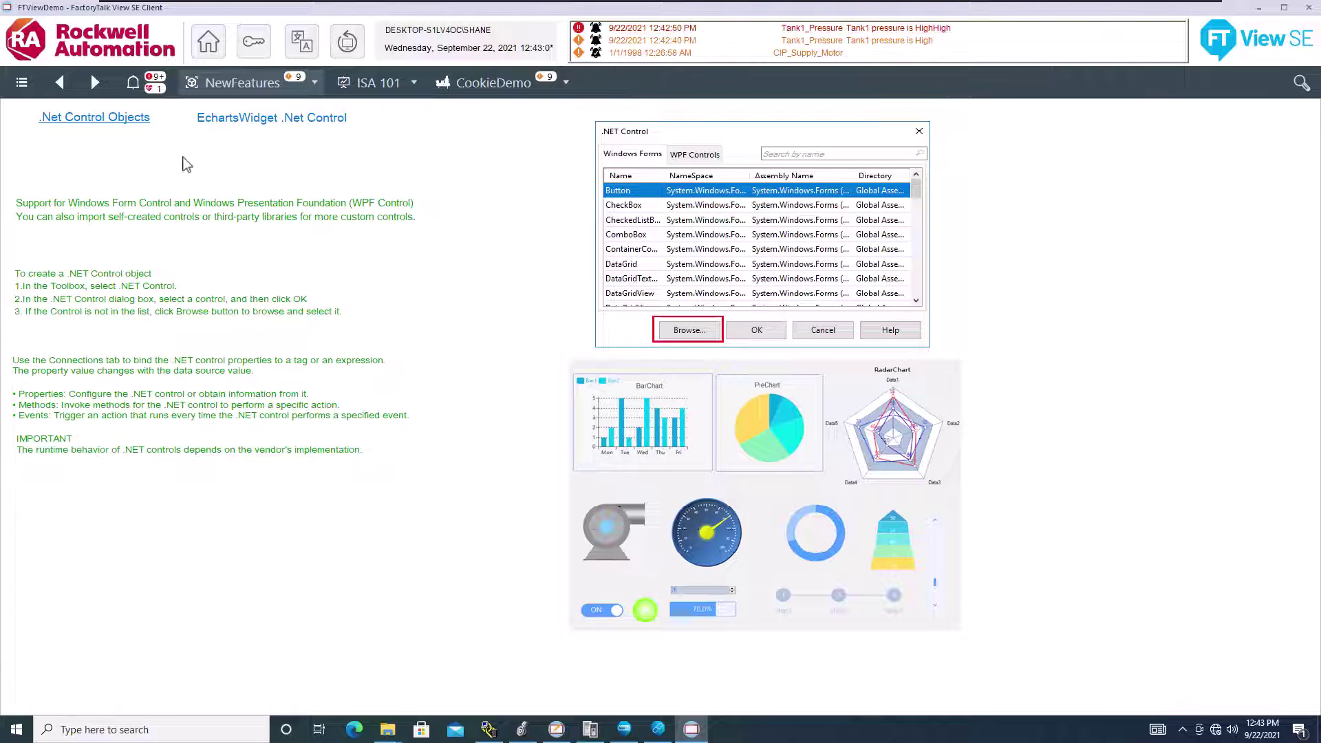
click(267, 122)
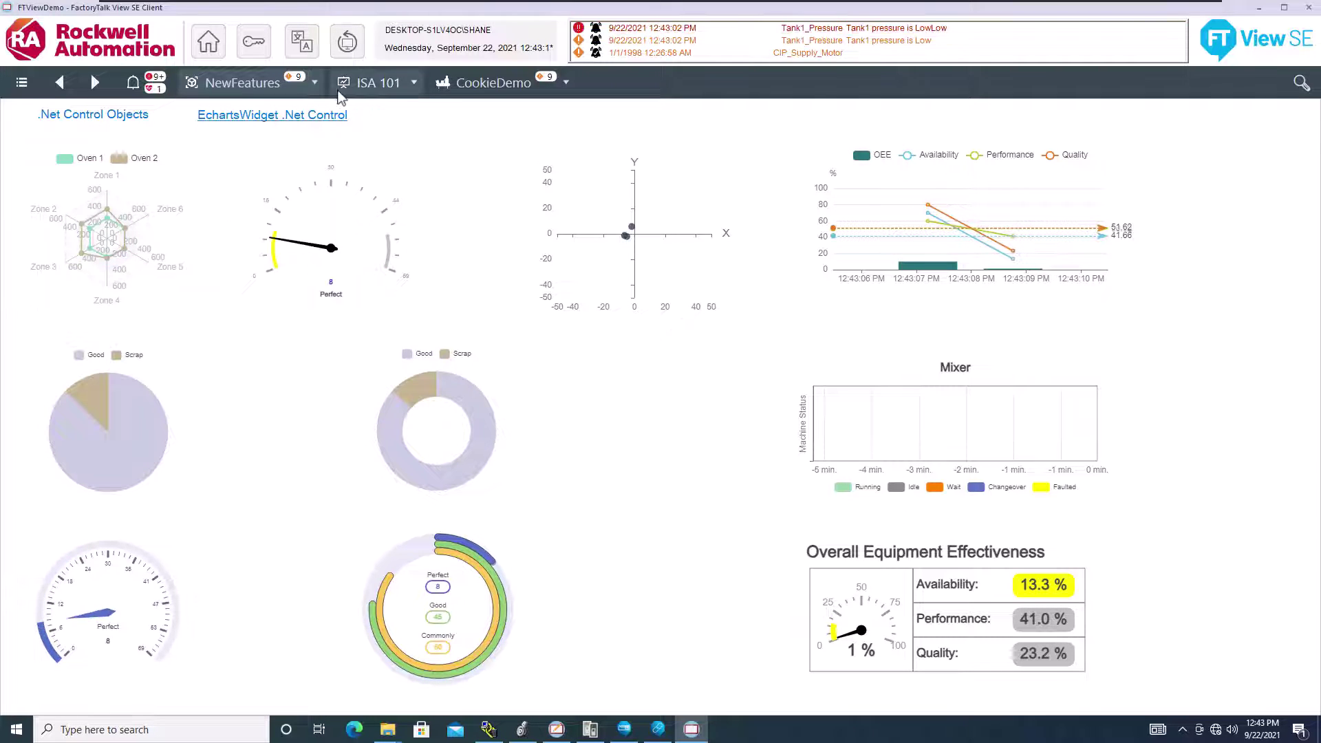
click(302, 81)
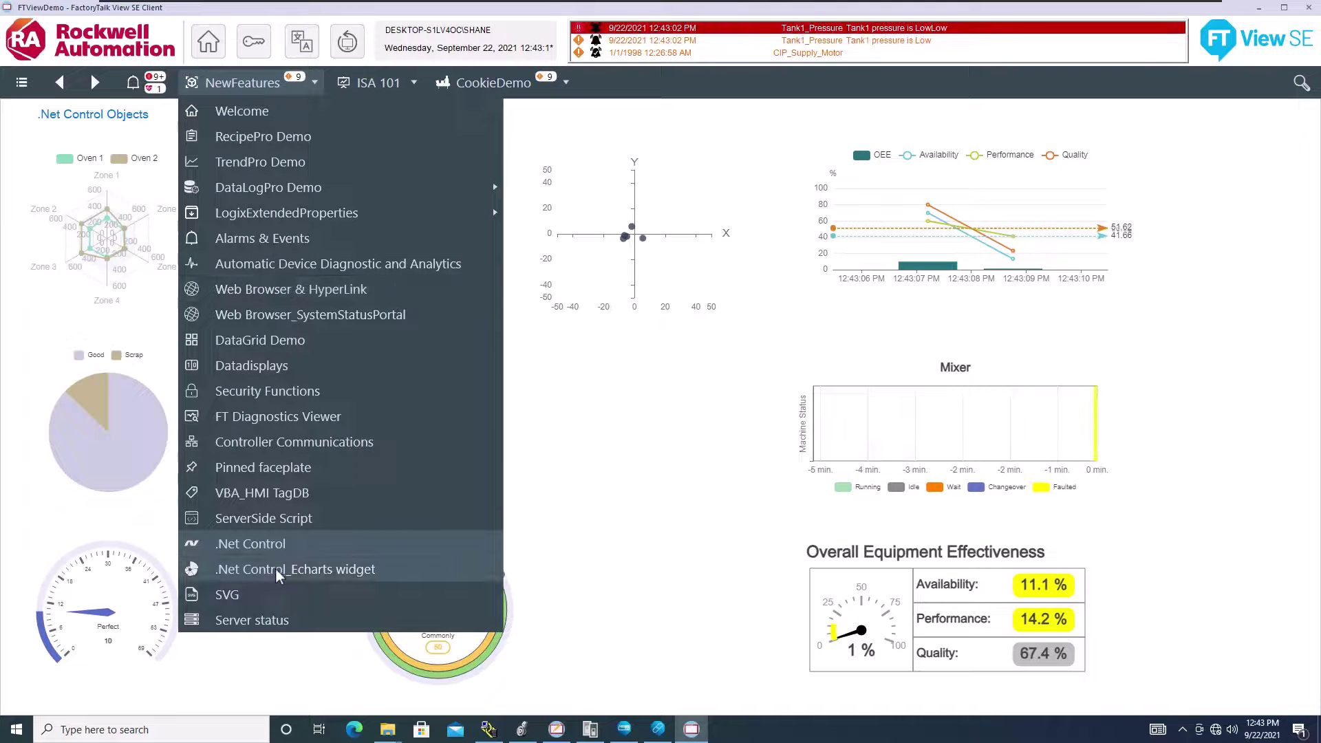
click(262, 621)
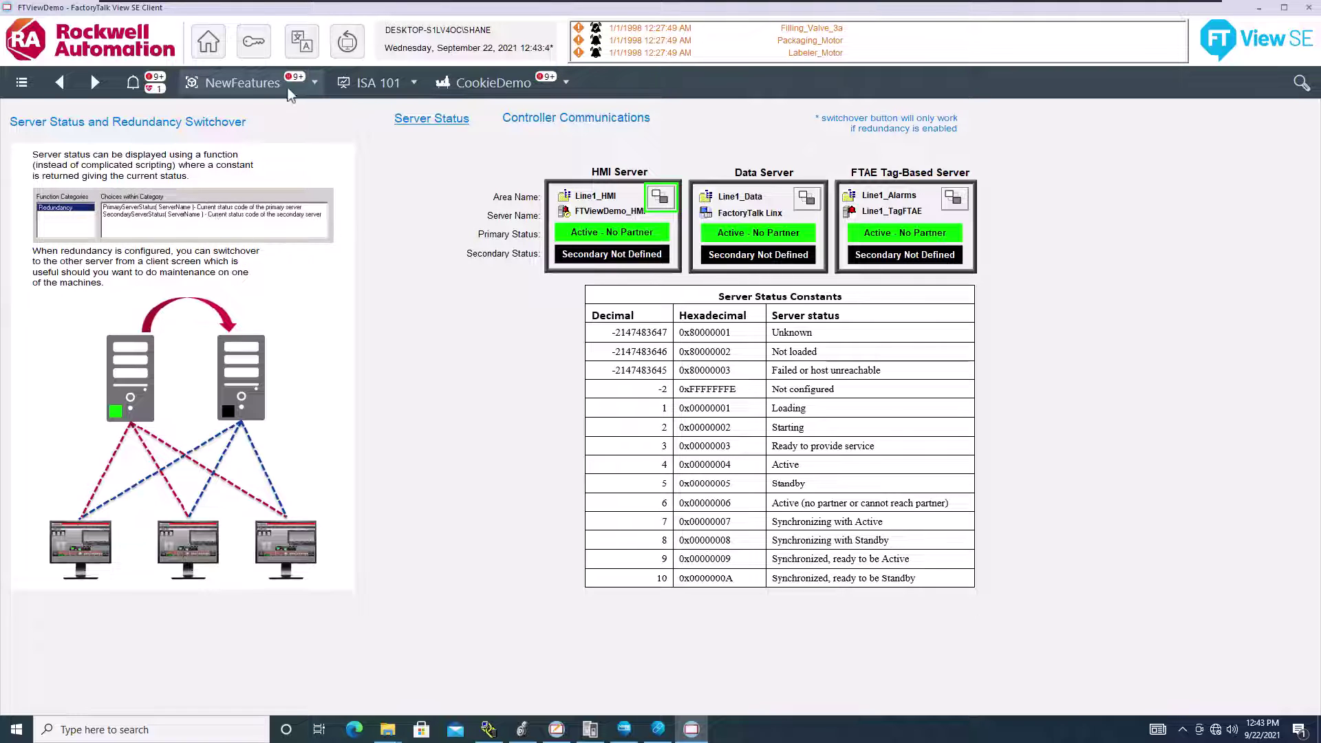
- View the ISA 101 displays ISA101_level1 and ISA101_level2
click(410, 84)
click(415, 112)
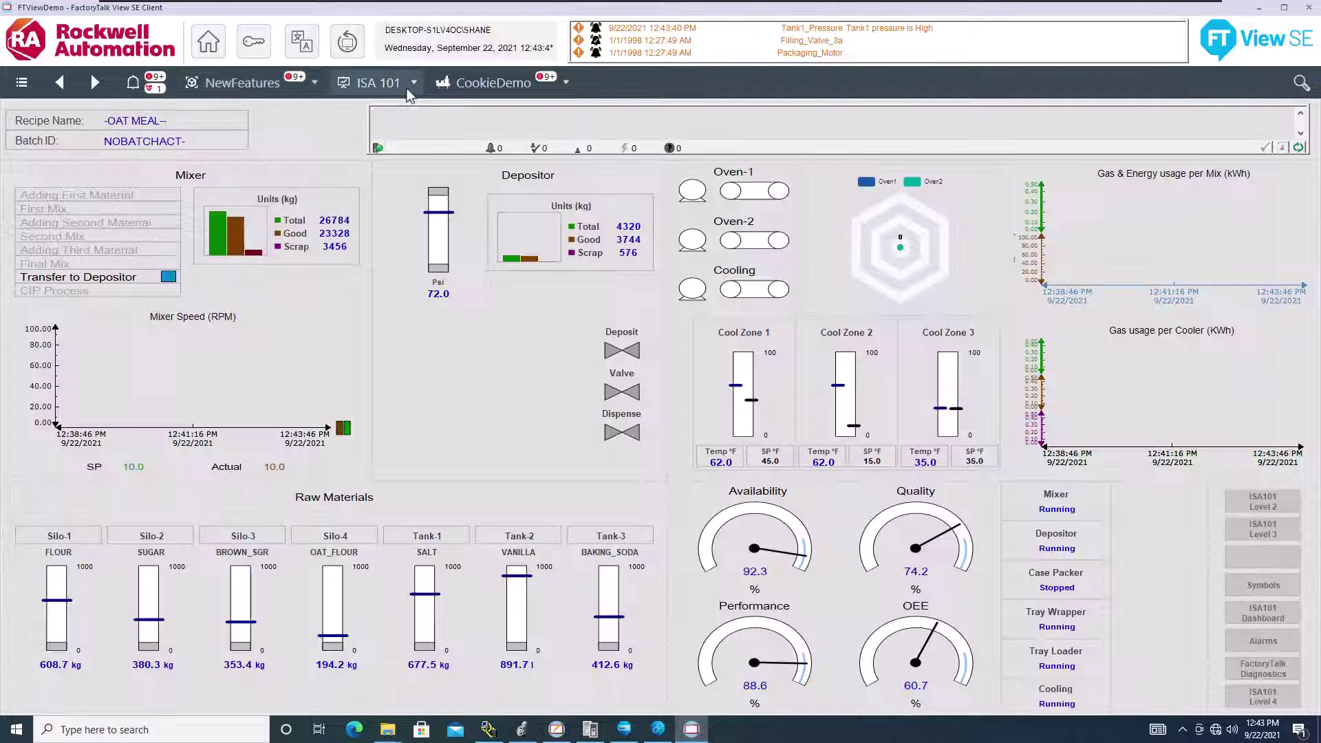
click(412, 85)
click(404, 133)
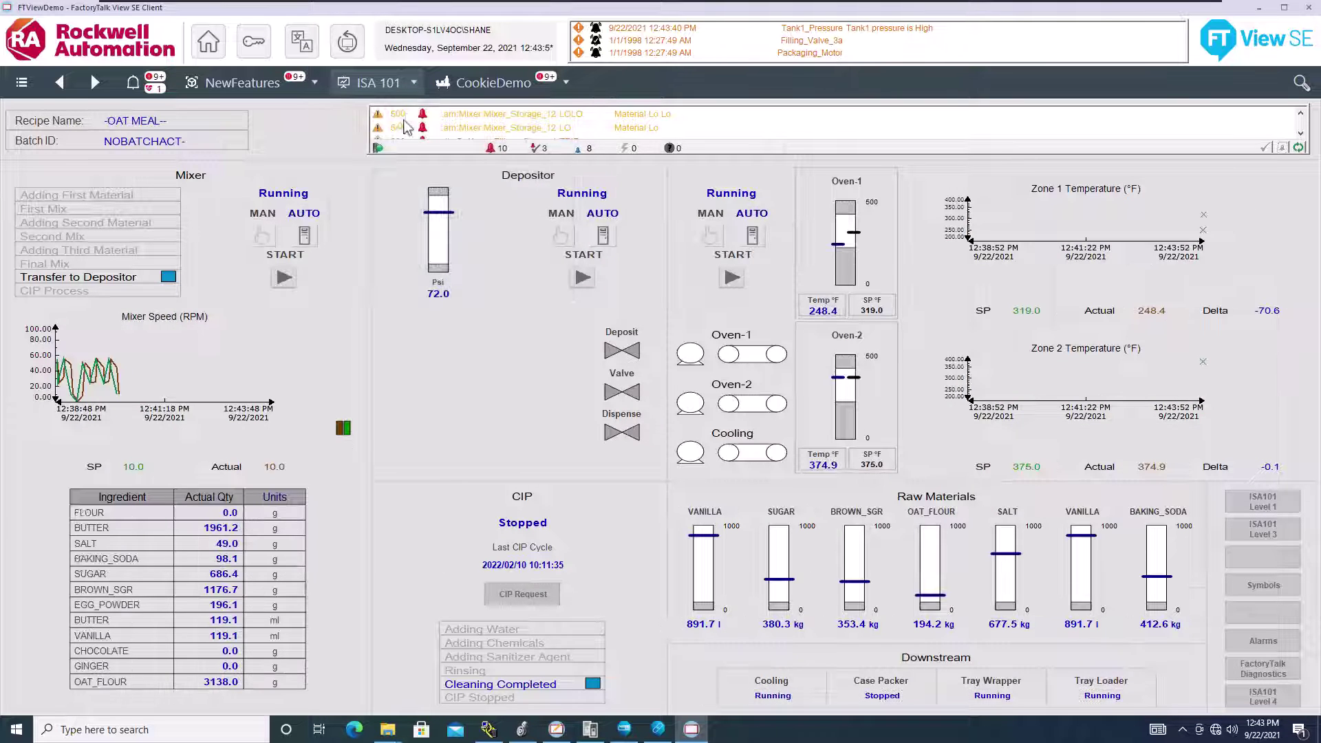
- View the ISA 101 displays ISA101_level3, ISA101_Alarms and ISA101_sysmonitoring_level4
click(411, 83)
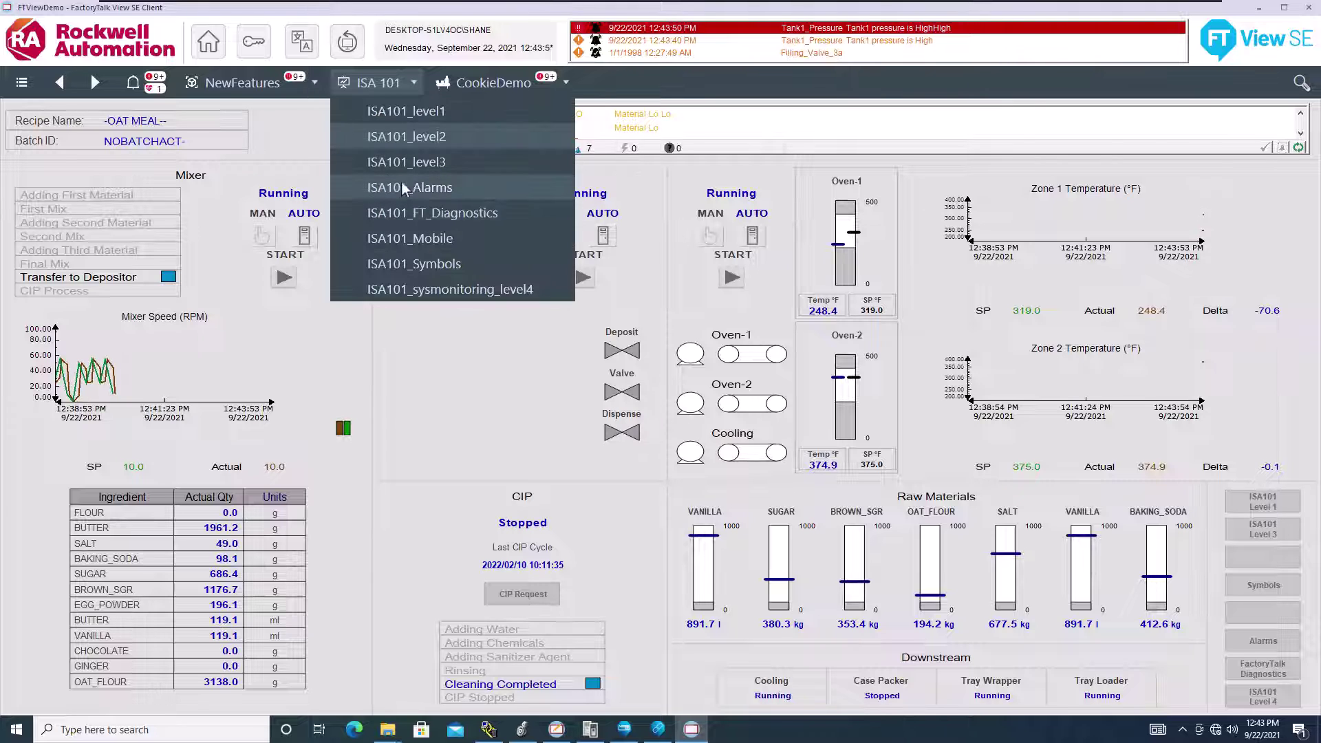
click(413, 189)
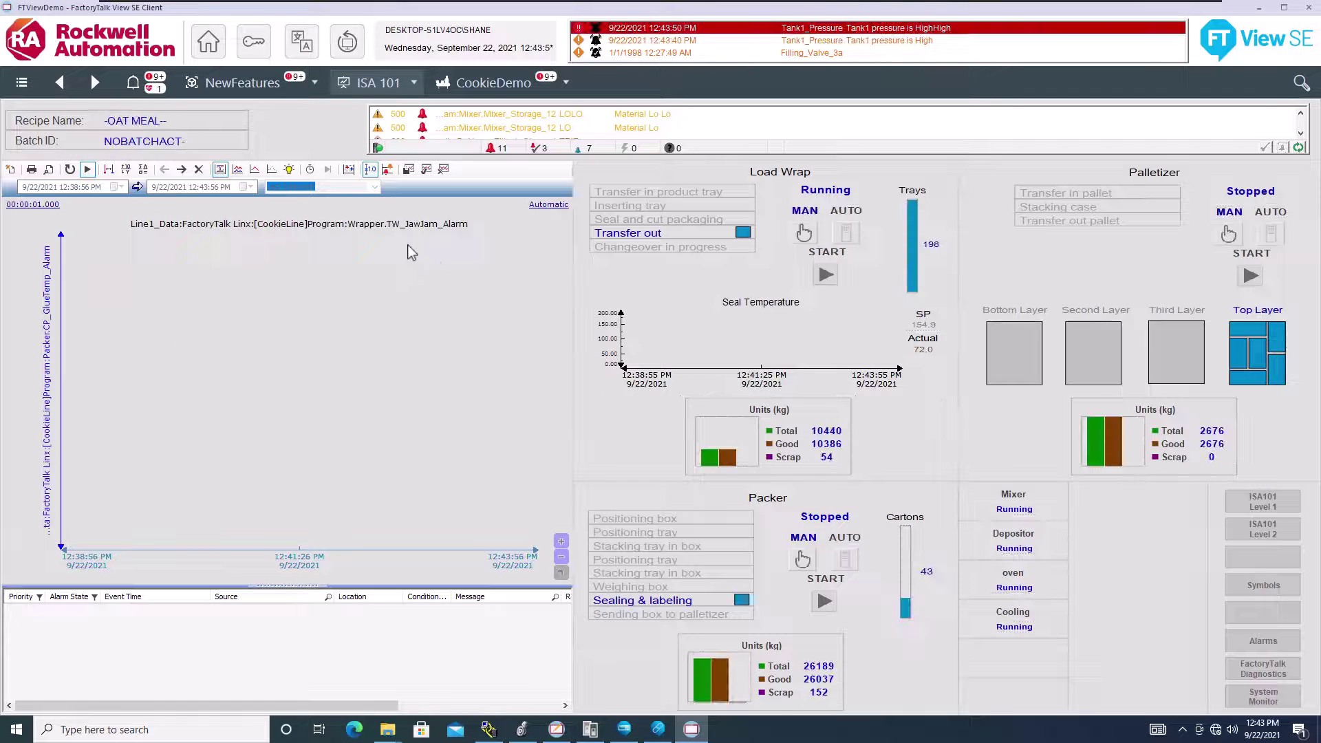
click(416, 85)
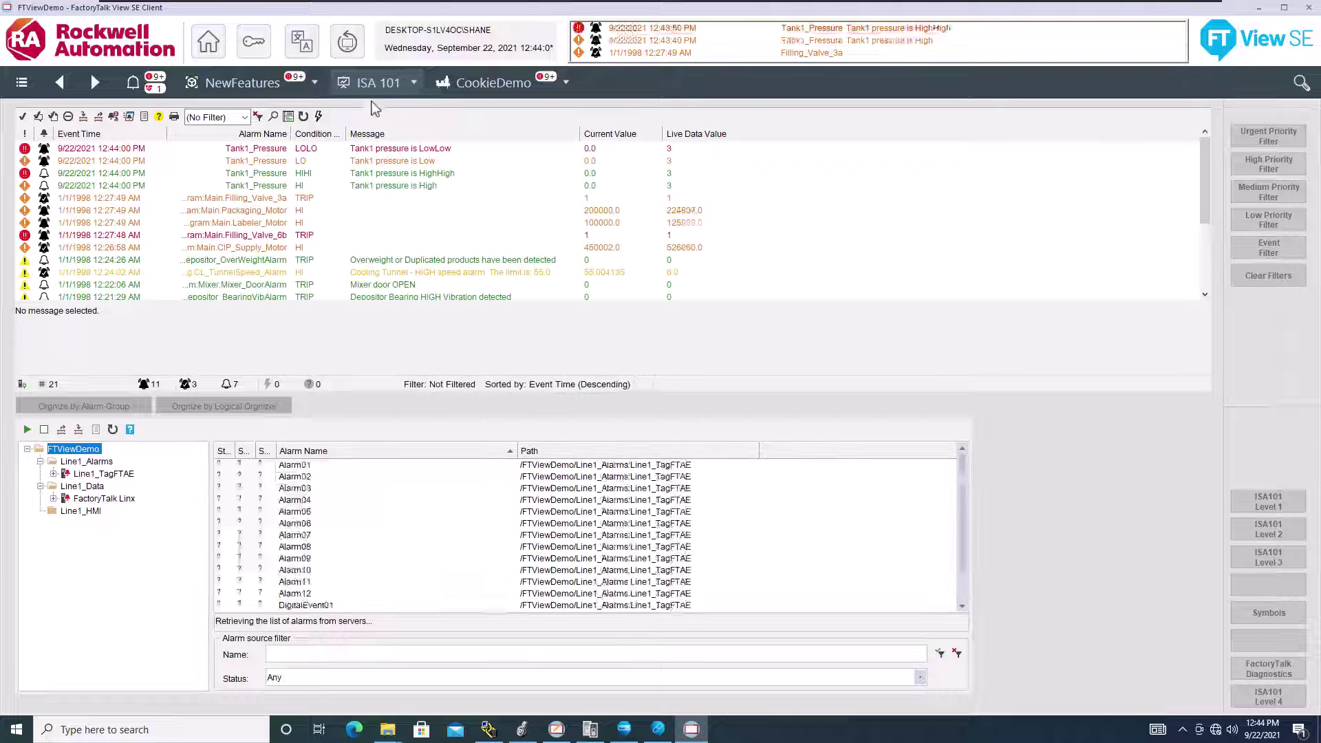
click(421, 92)
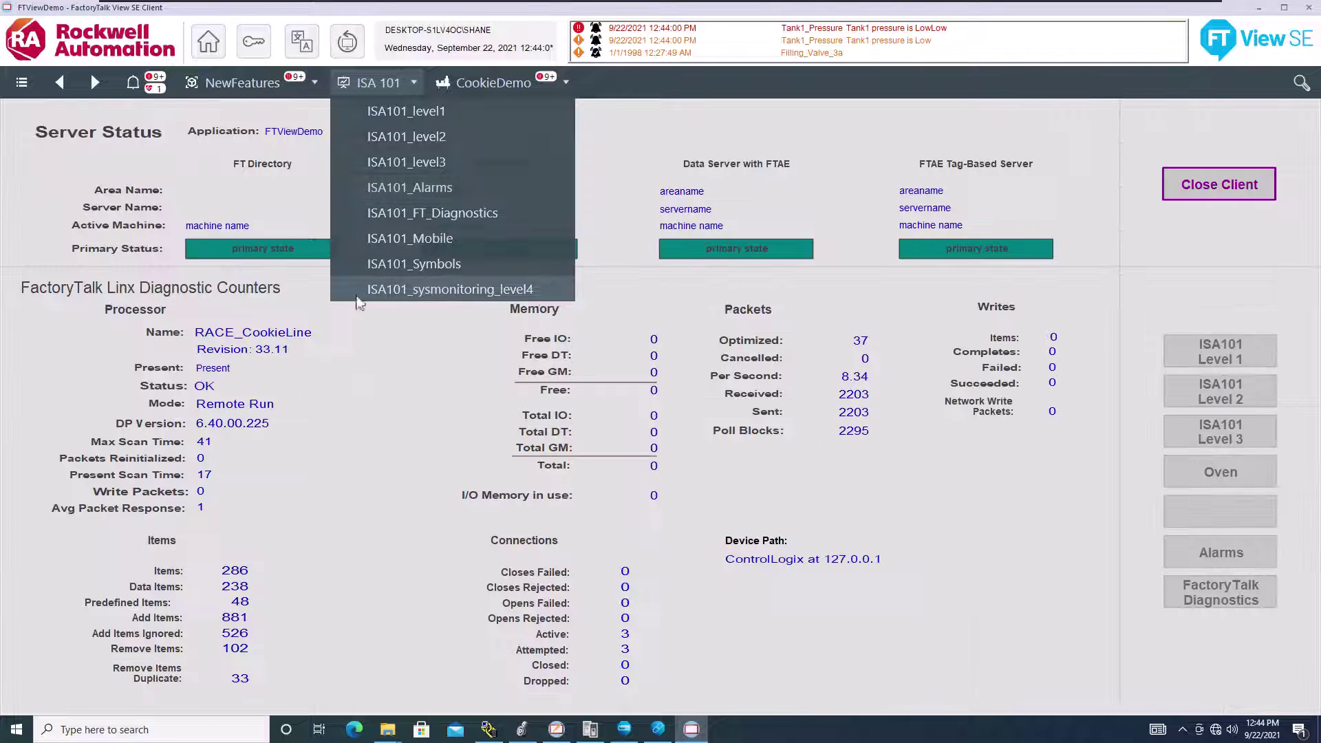
click(357, 303)
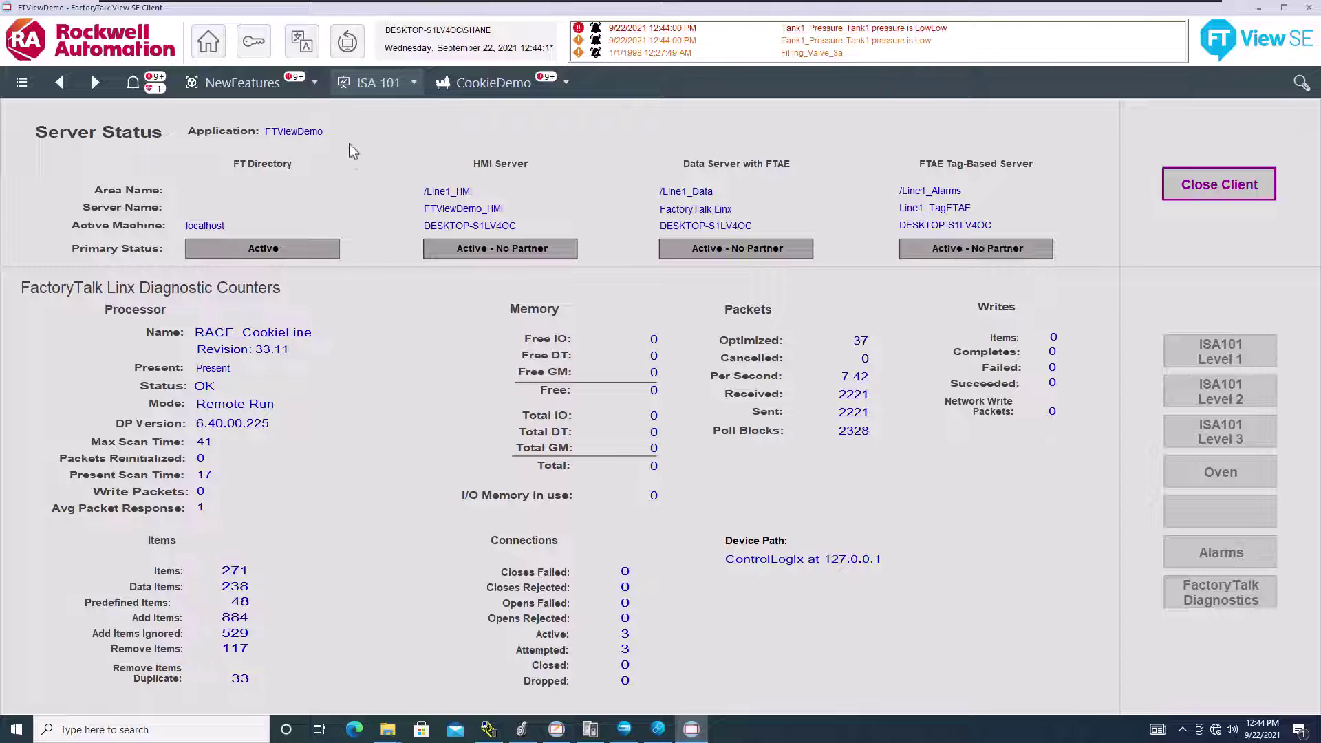
- View the CookieDemo Overview display and request a CIP from the Mixer display
click(513, 90)
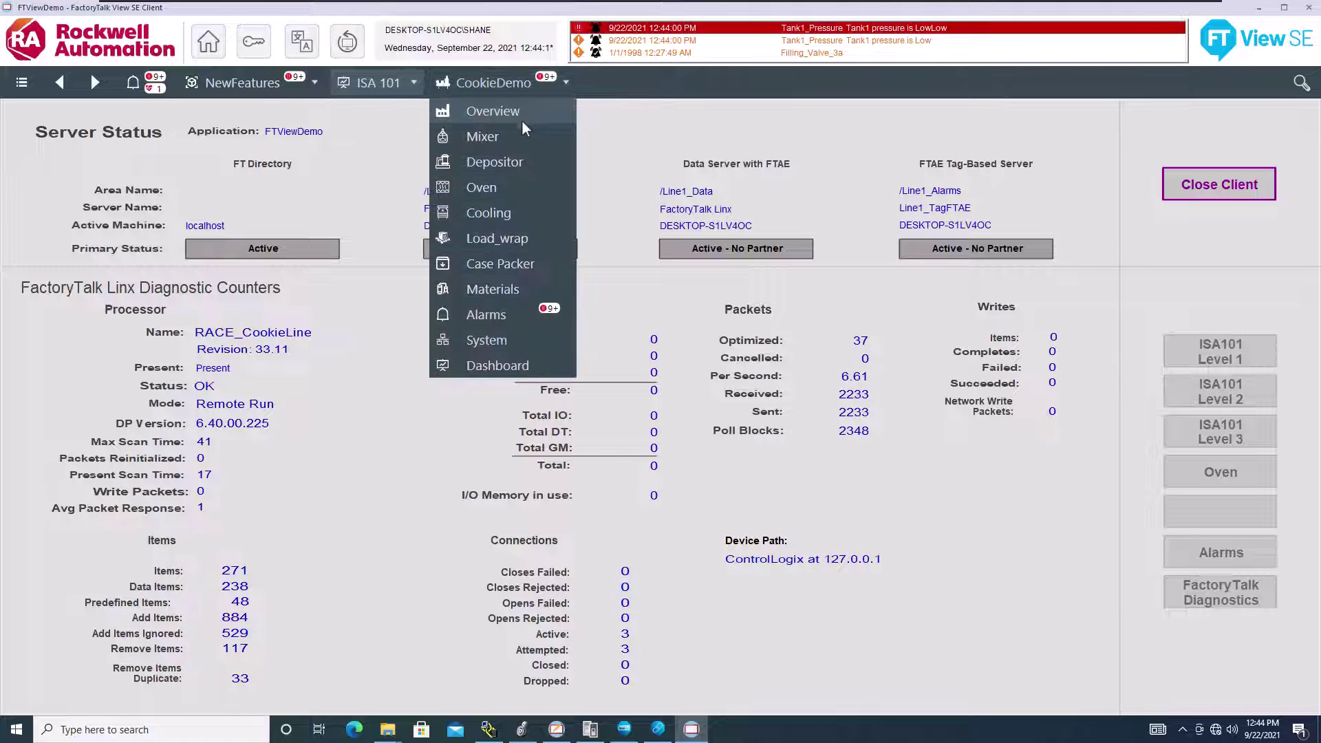
click(504, 110)
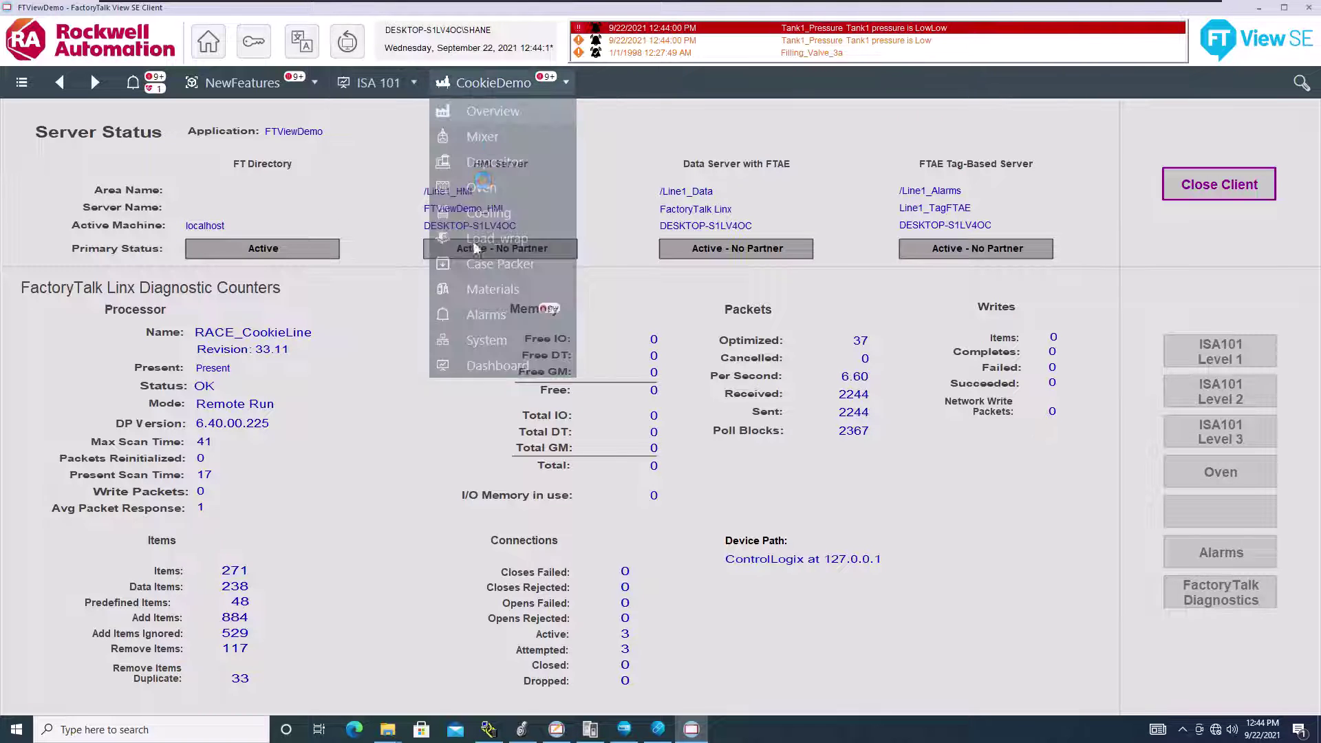
click(513, 85)
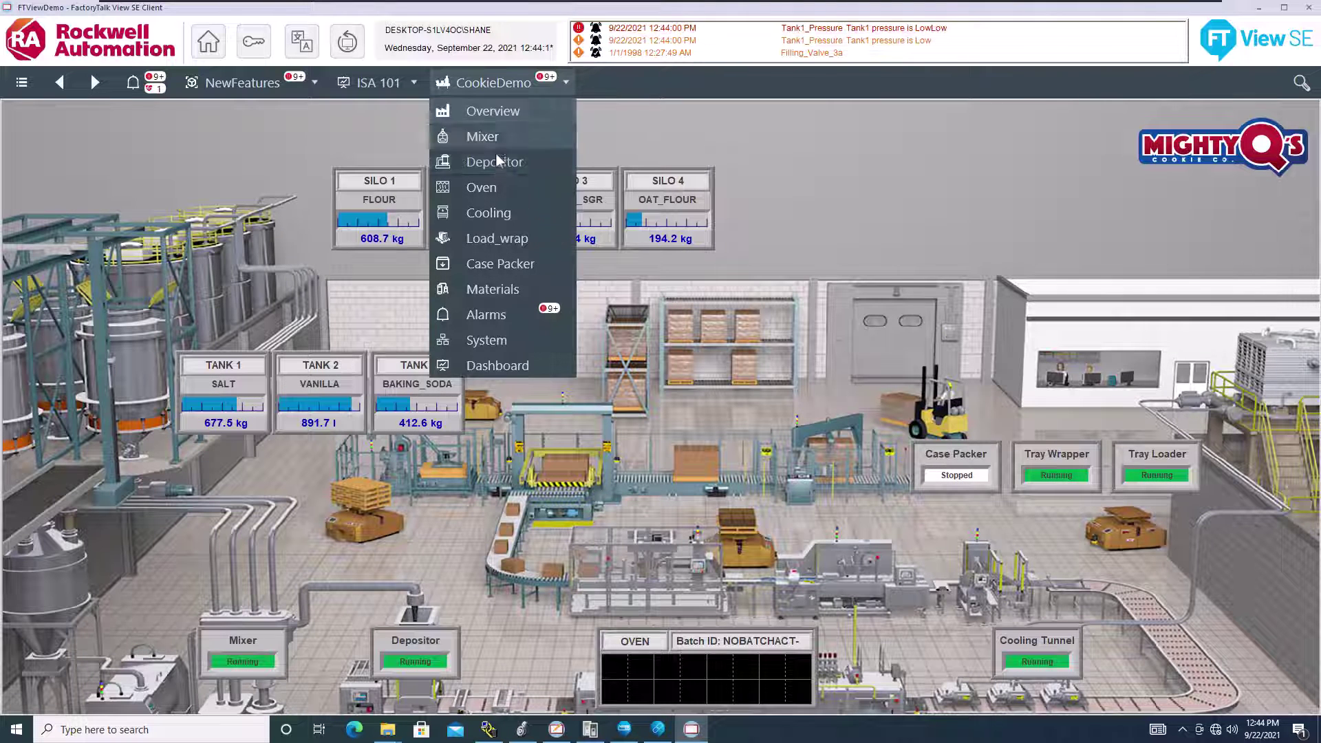
click(498, 142)
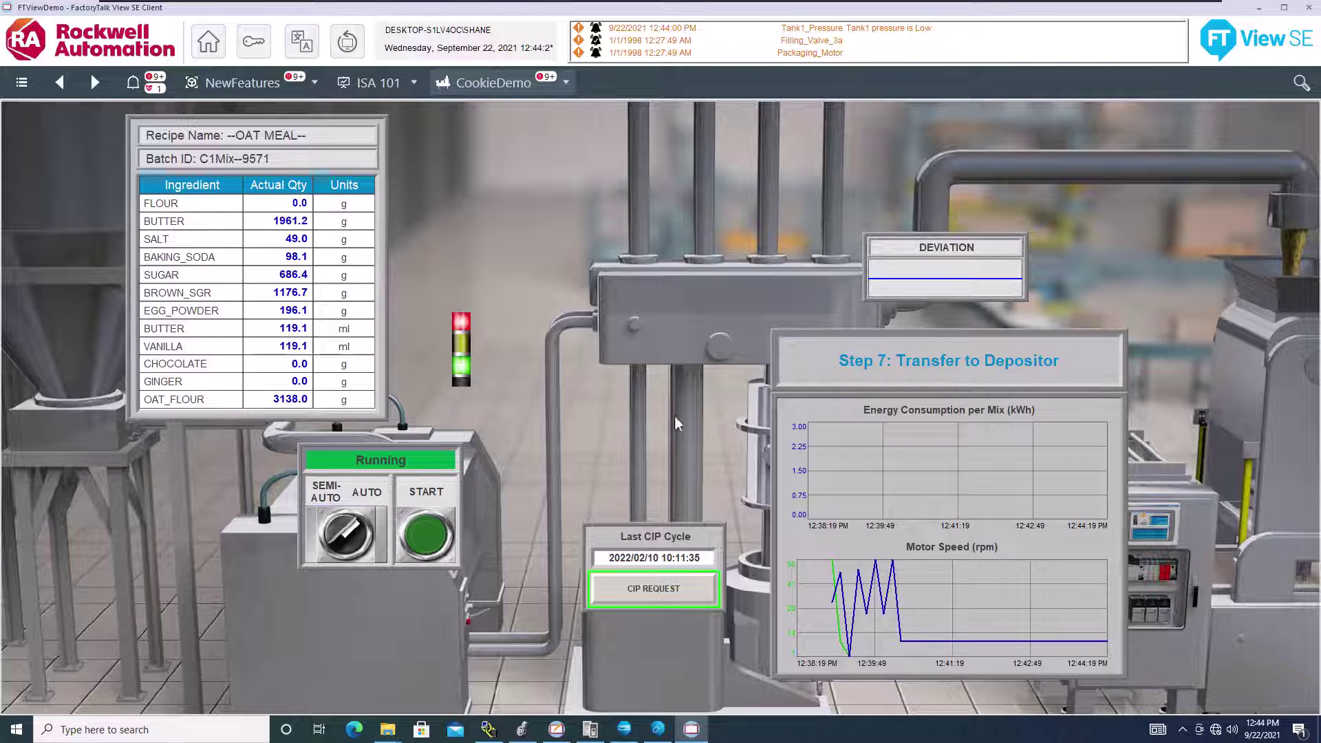
click(671, 595)
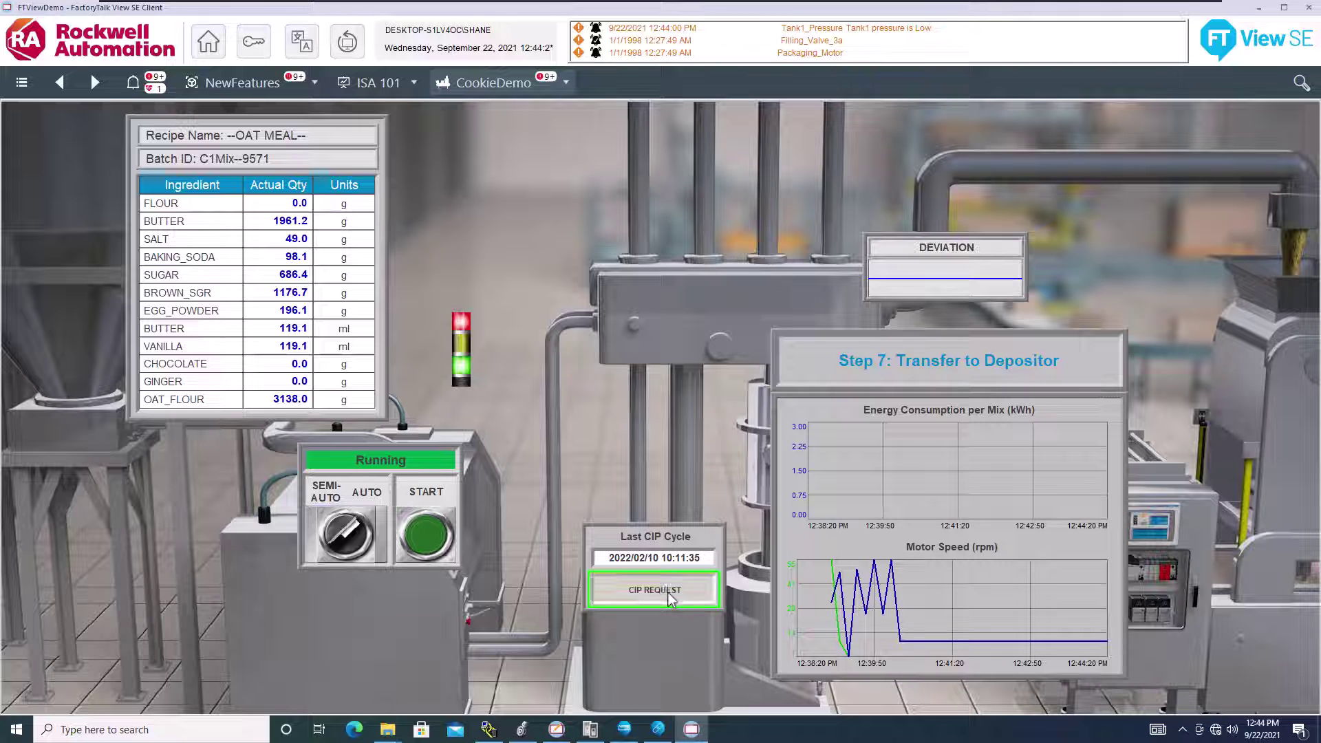
- View the CookieDemo Cooling display and return to the home display
click(516, 81)
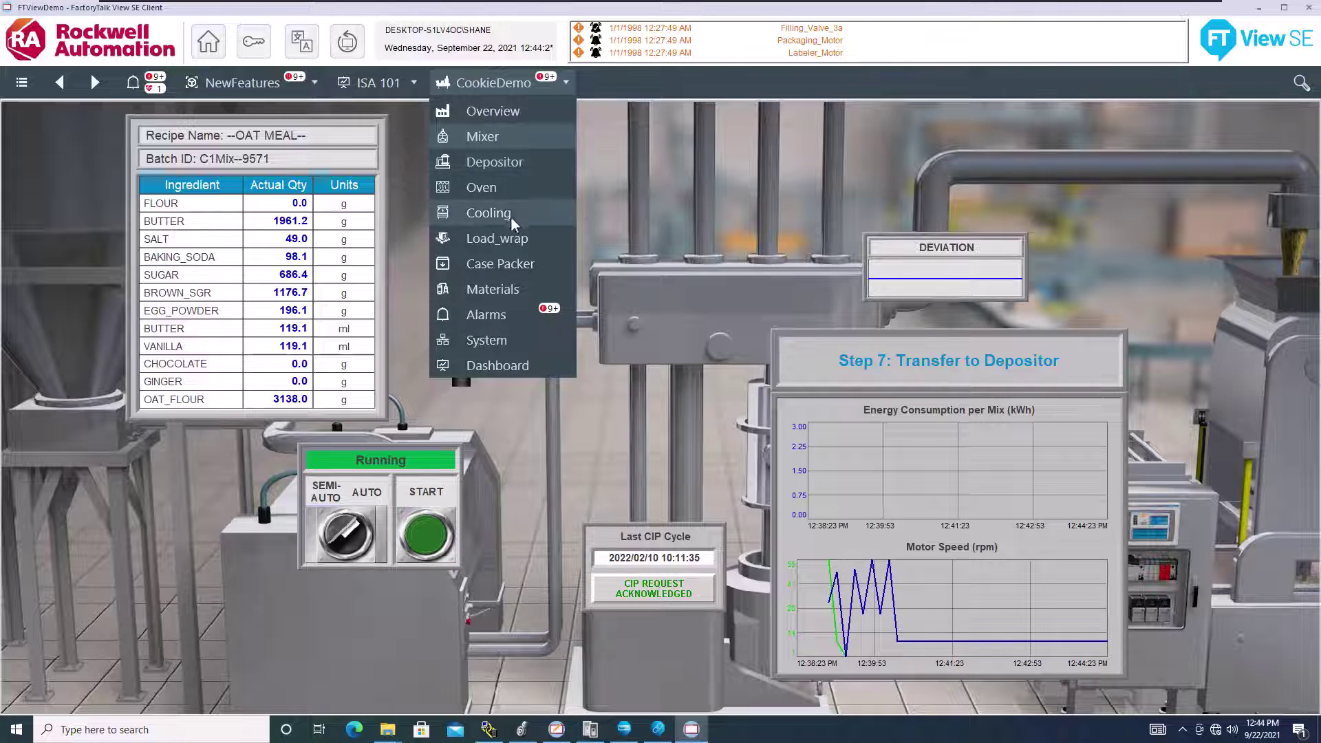
click(512, 217)
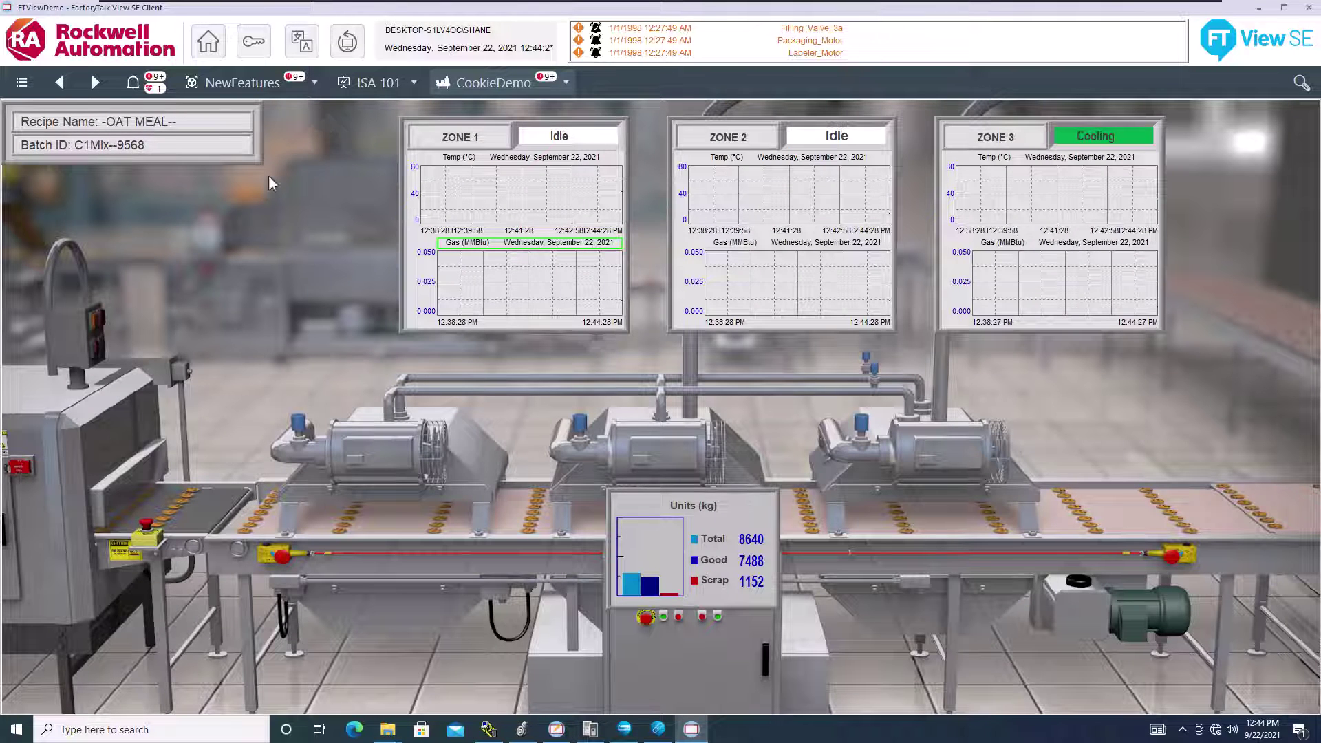
click(208, 41)
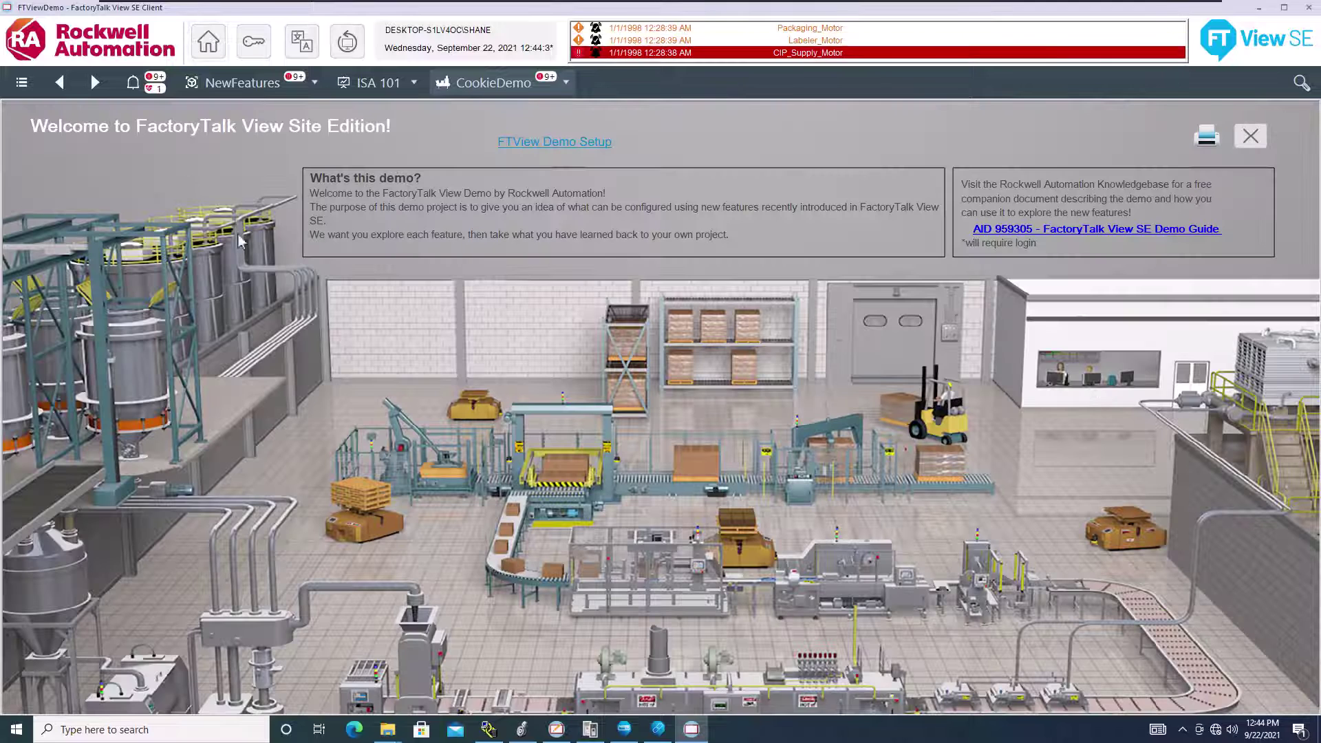
- Switch to FactoryTalk View Studio and open the 99_serverstatus display from the NewFeatures folder
key(super)
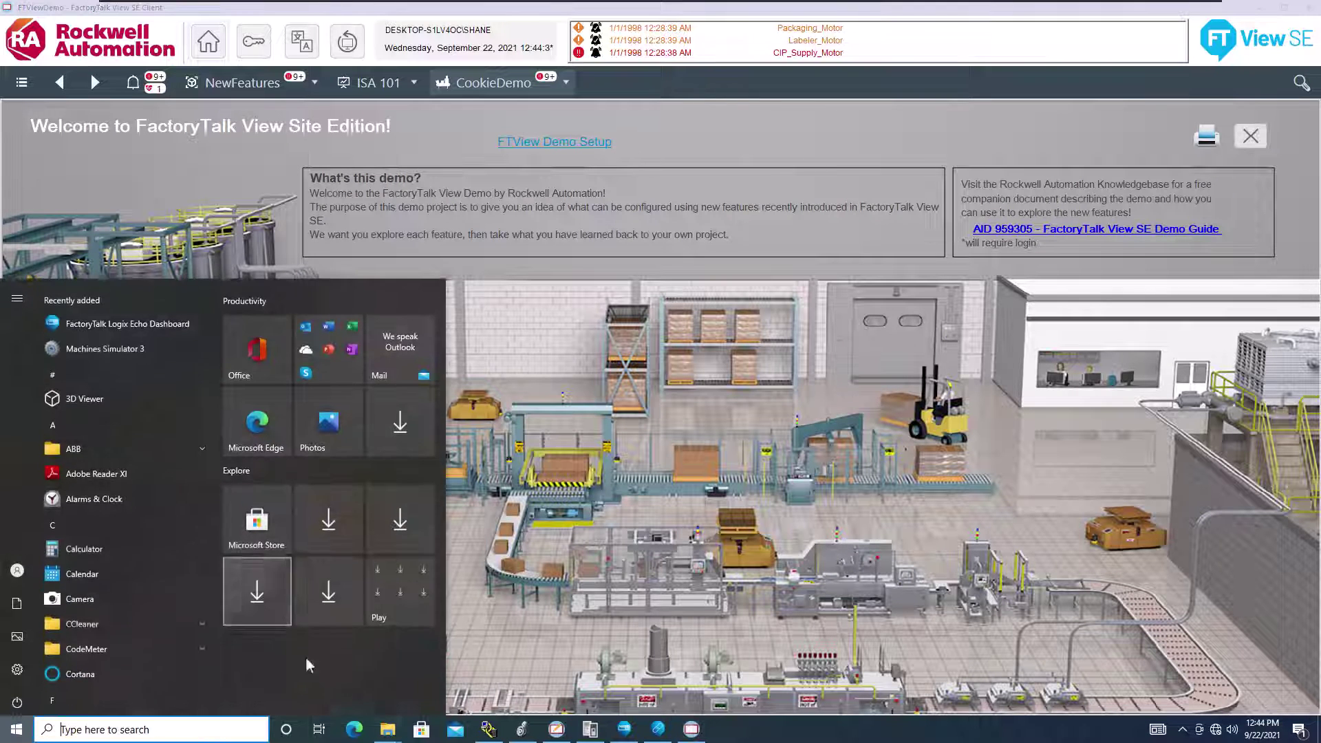
click(556, 729)
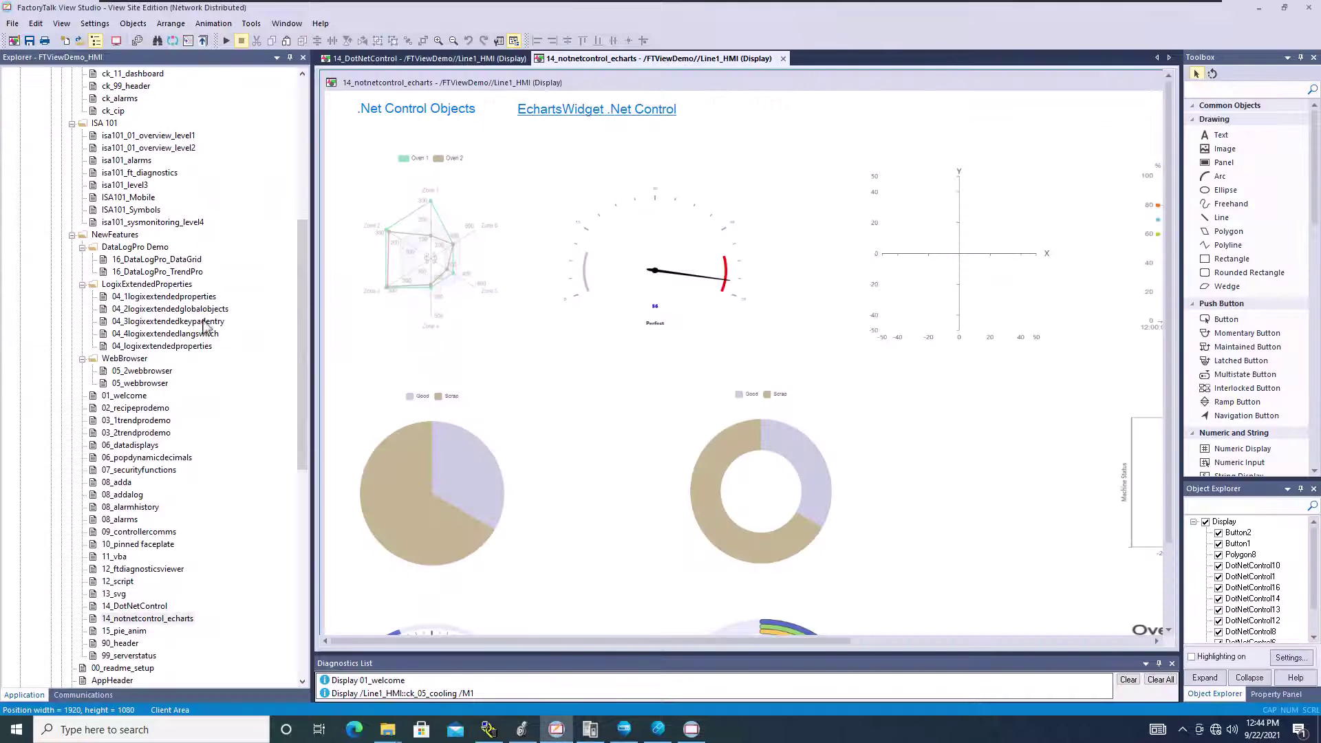
scroll(196, 413, down, 3)
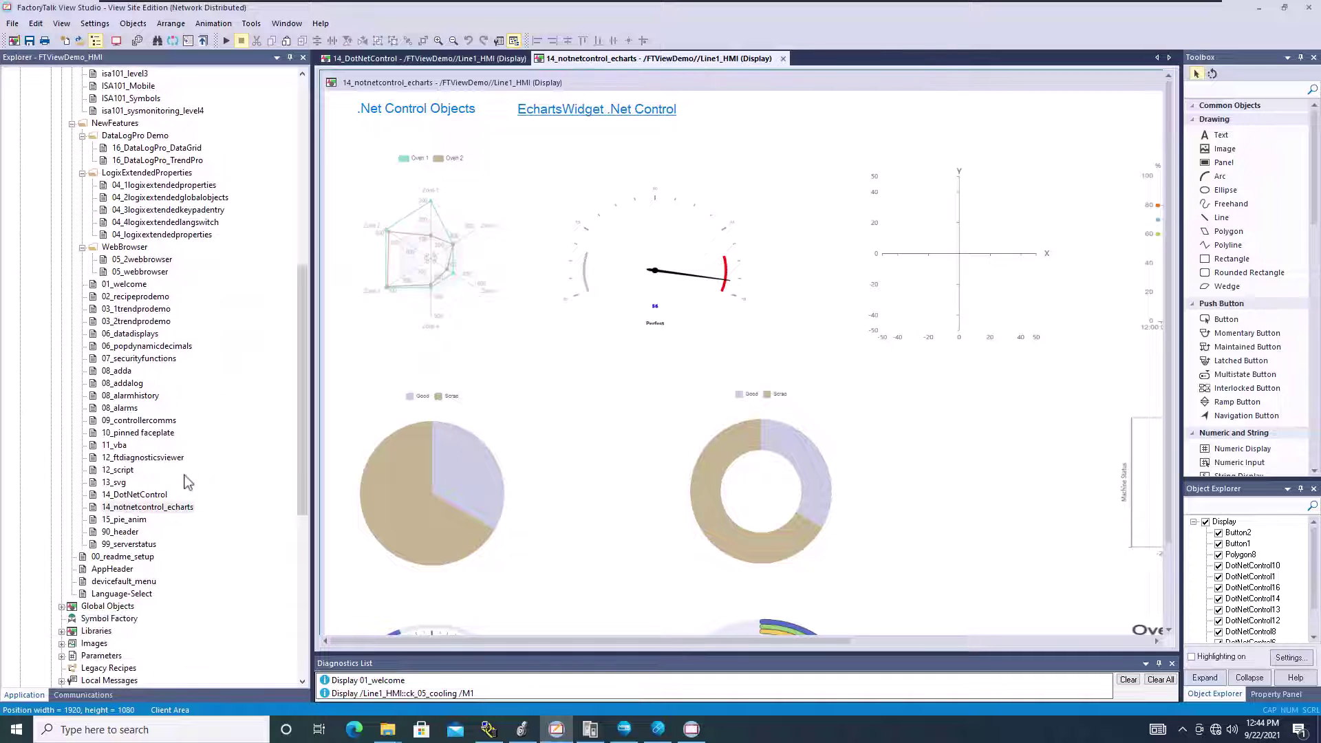
double_click(138, 544)
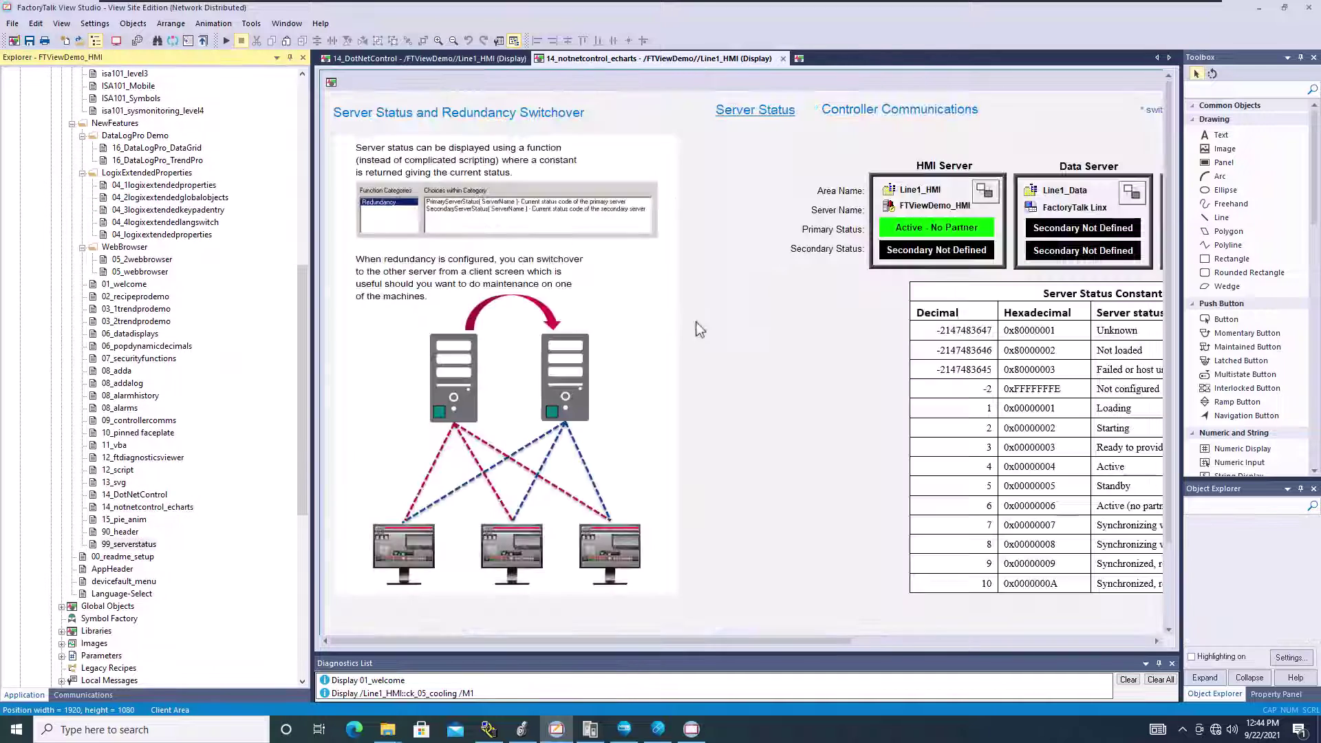
- Open the properties of the HMI Server's primary status multistate indicator and view its states and connections
click(989, 224)
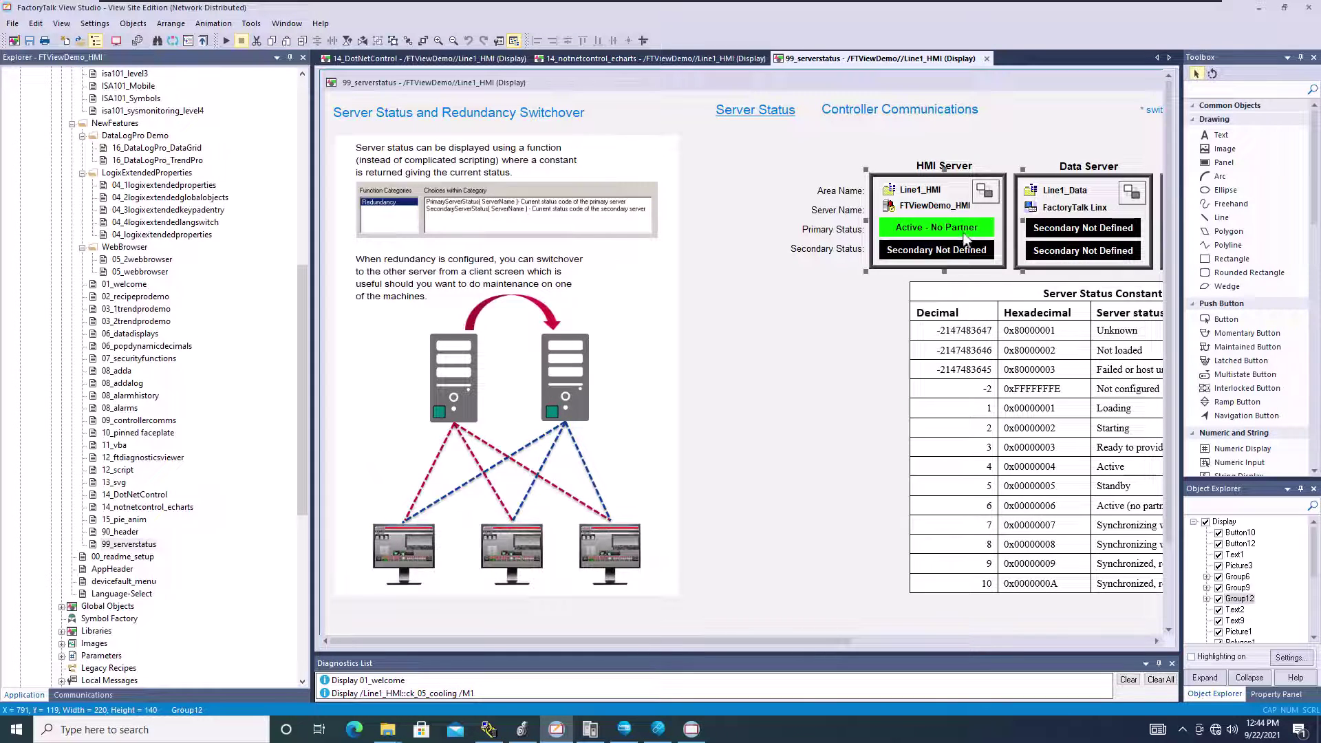
click(963, 233)
right_click(964, 232)
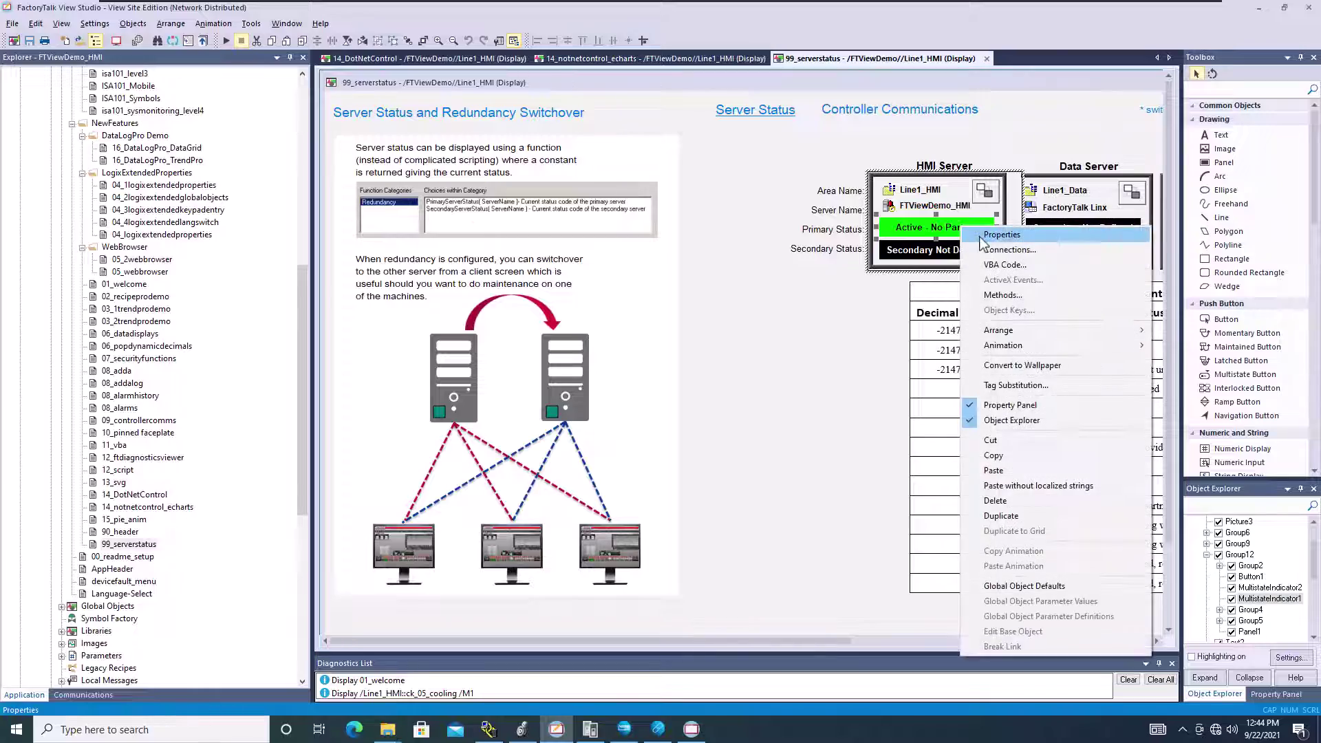
click(980, 236)
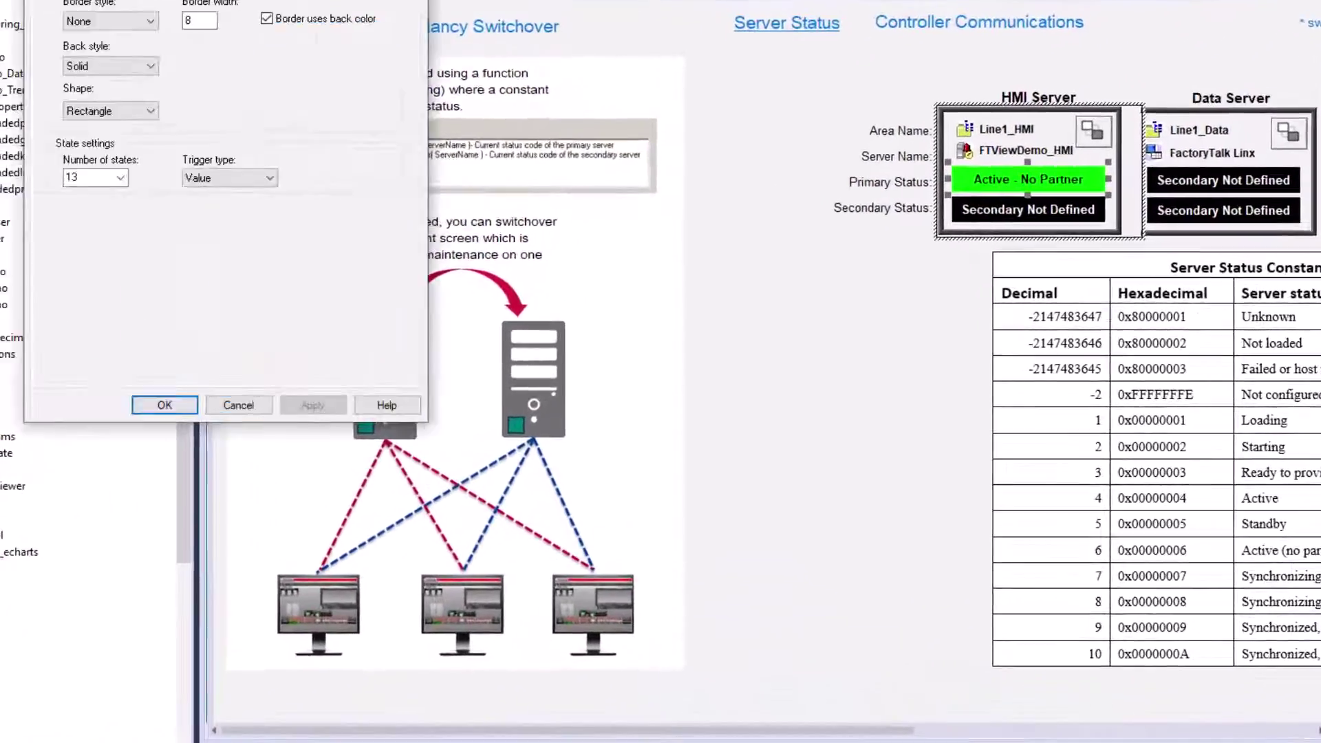
drag(165, 21, 601, 137)
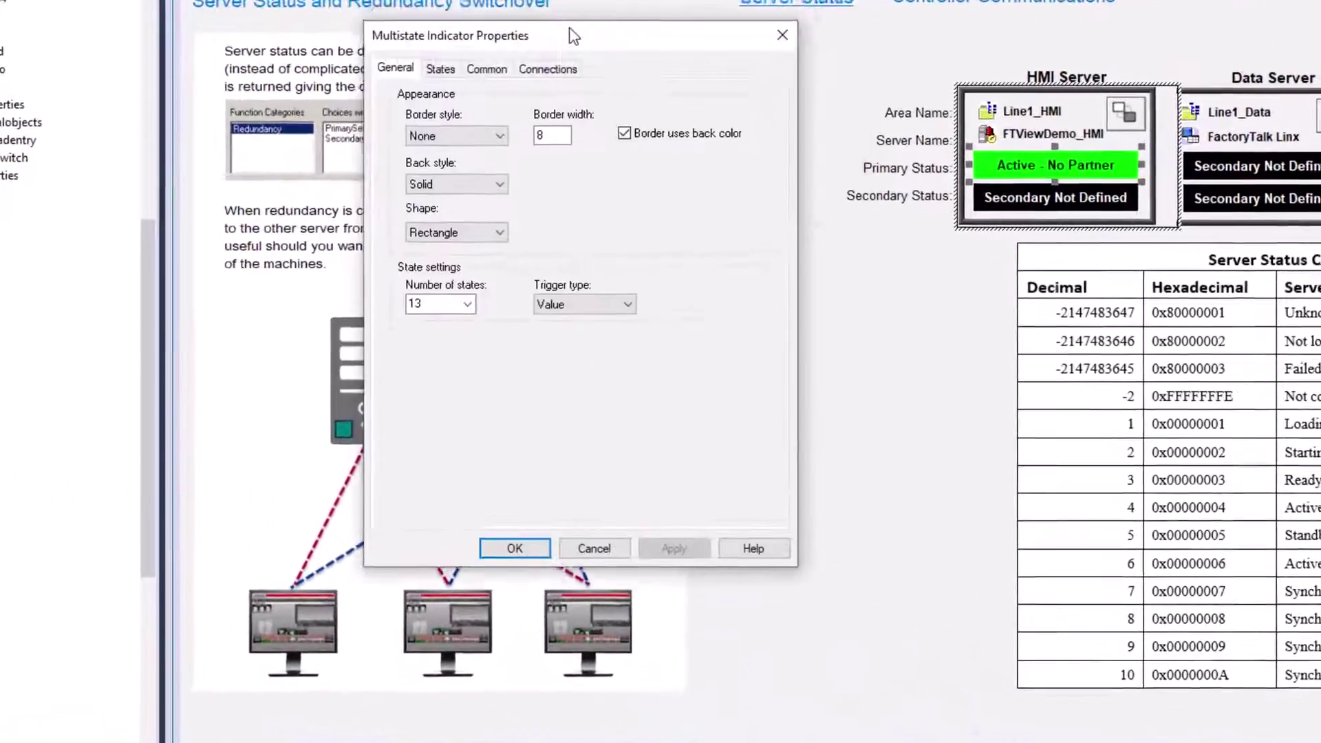
drag(573, 36, 593, 46)
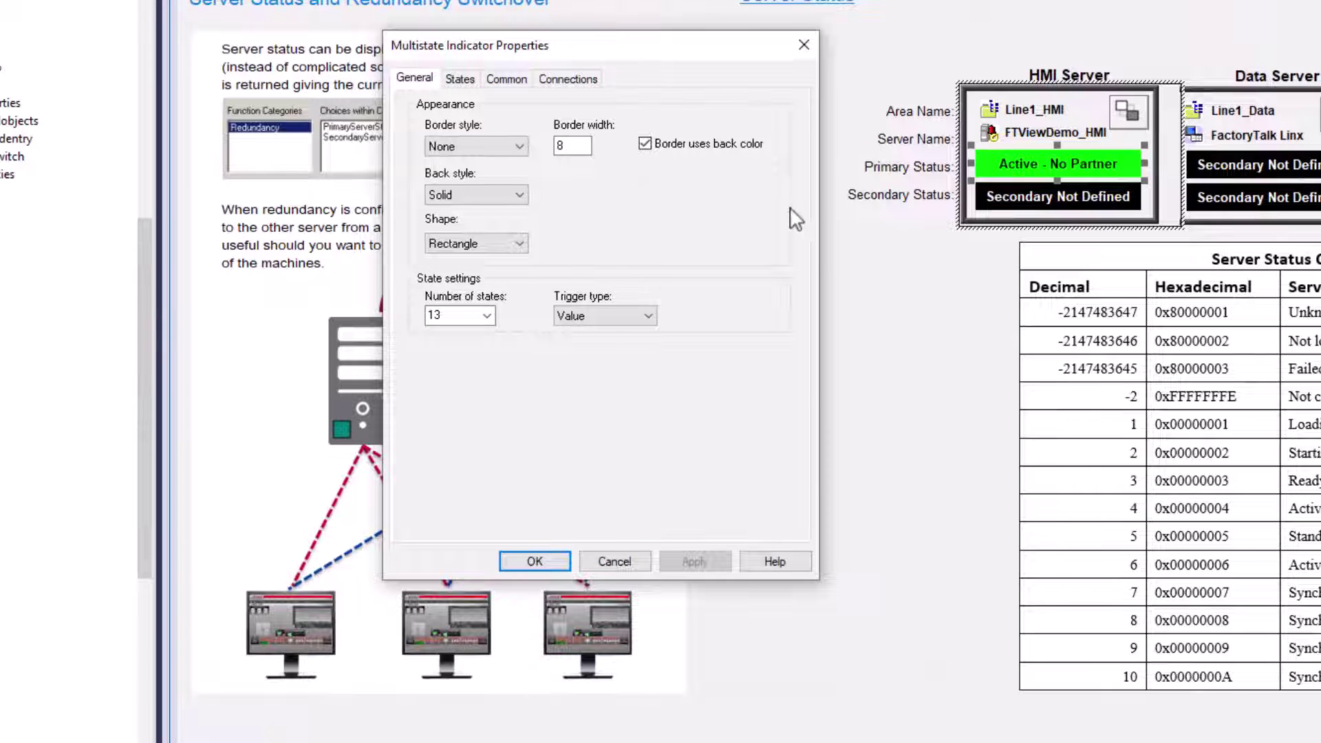
click(460, 79)
click(554, 78)
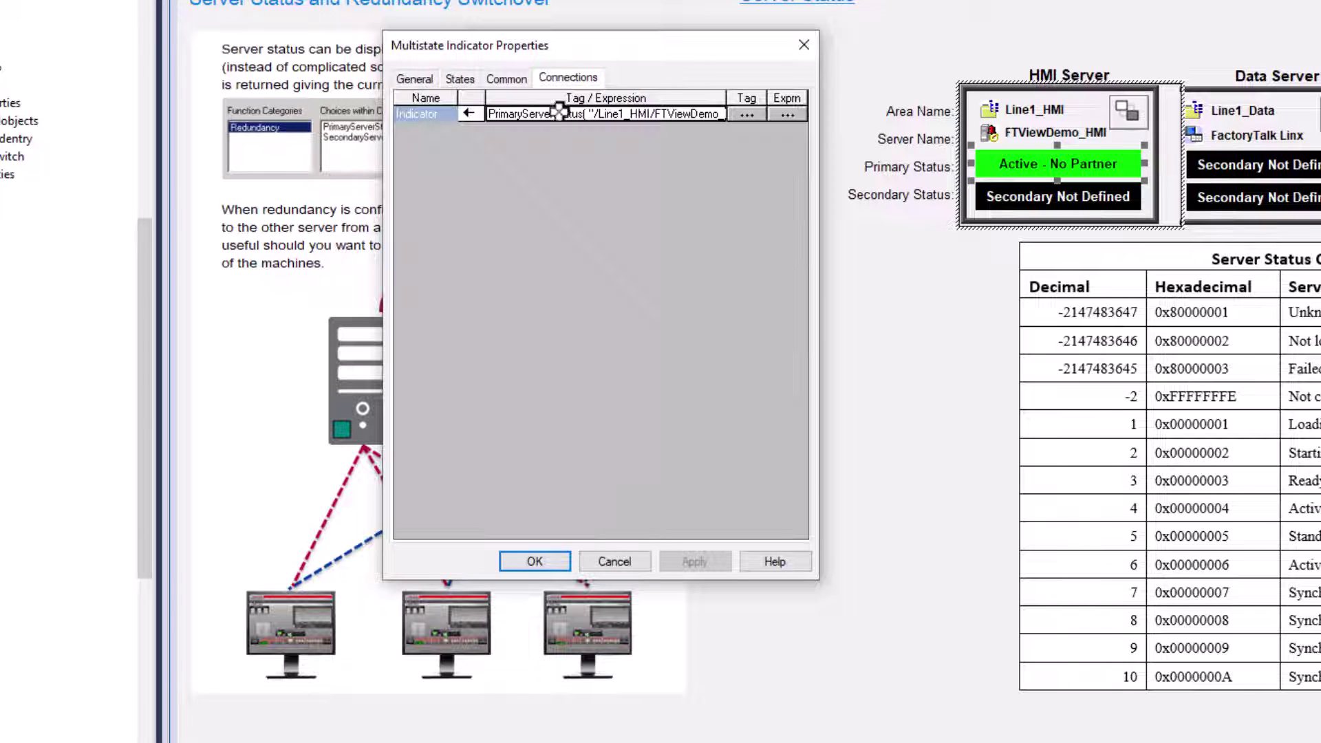
- Dismiss the indicator's tag browser, then open its connection expression and check the syntax
click(749, 114)
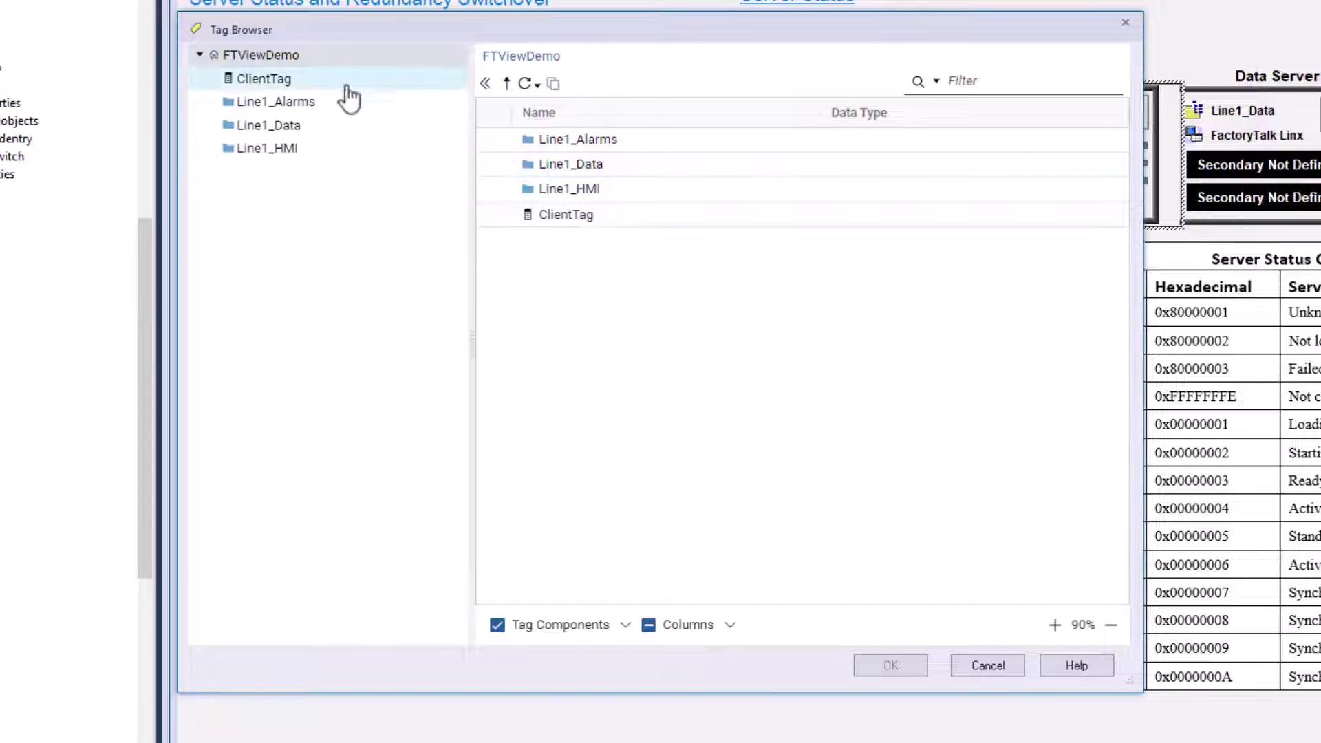
click(1018, 666)
click(791, 116)
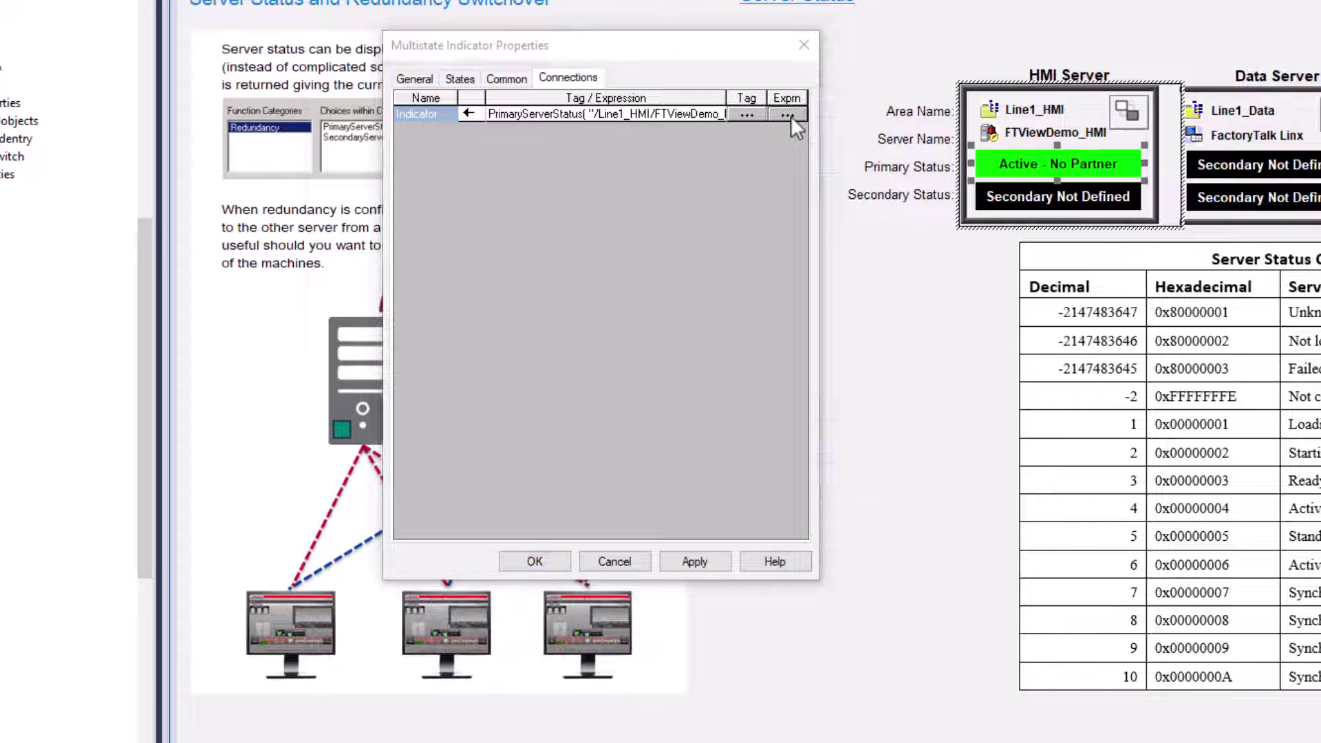
click(454, 229)
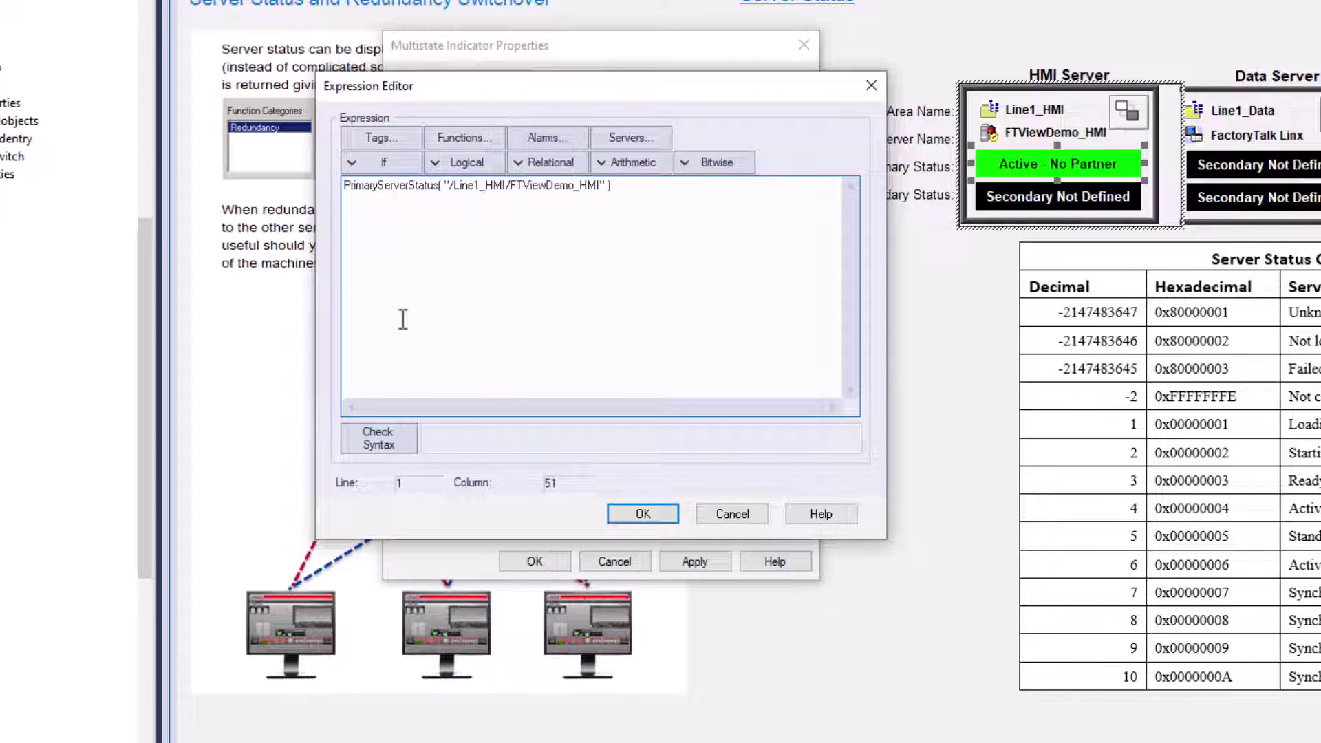
click(375, 443)
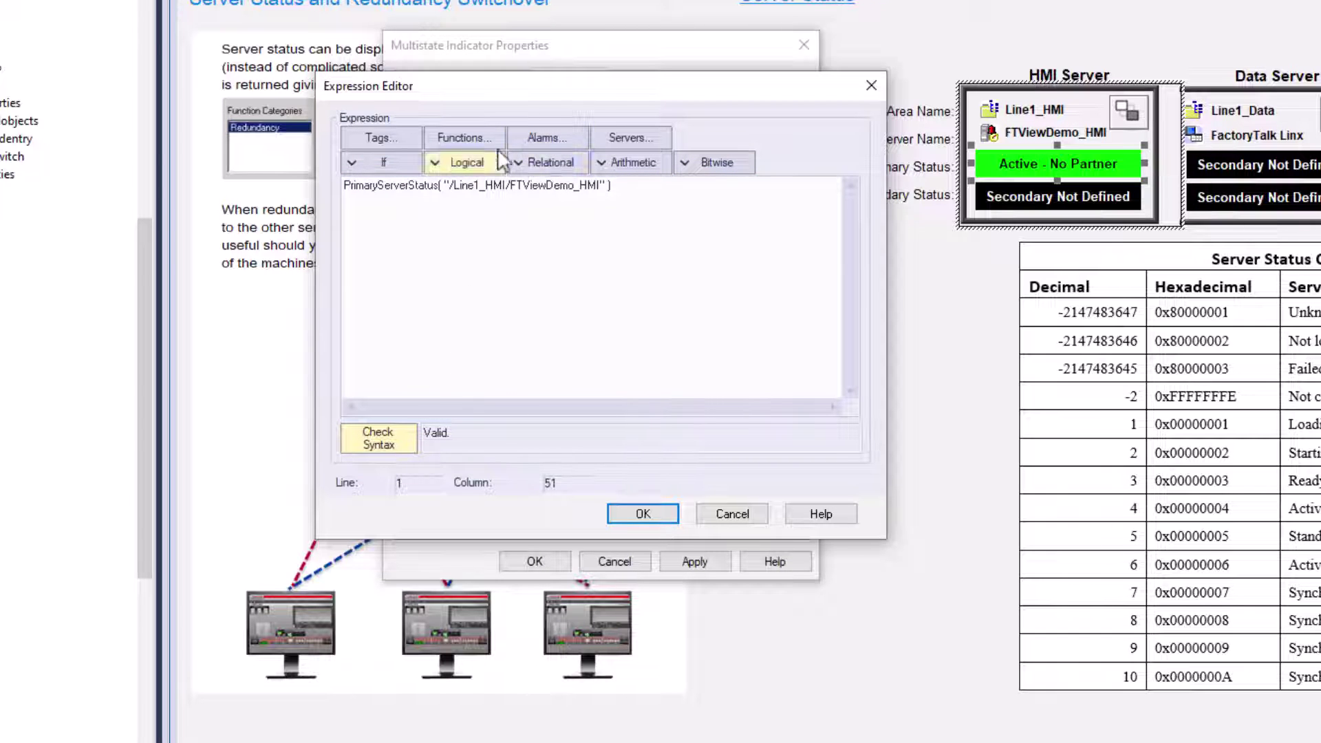
- View the Redundancy category of expression functions and close the function list without inserting anything
click(466, 136)
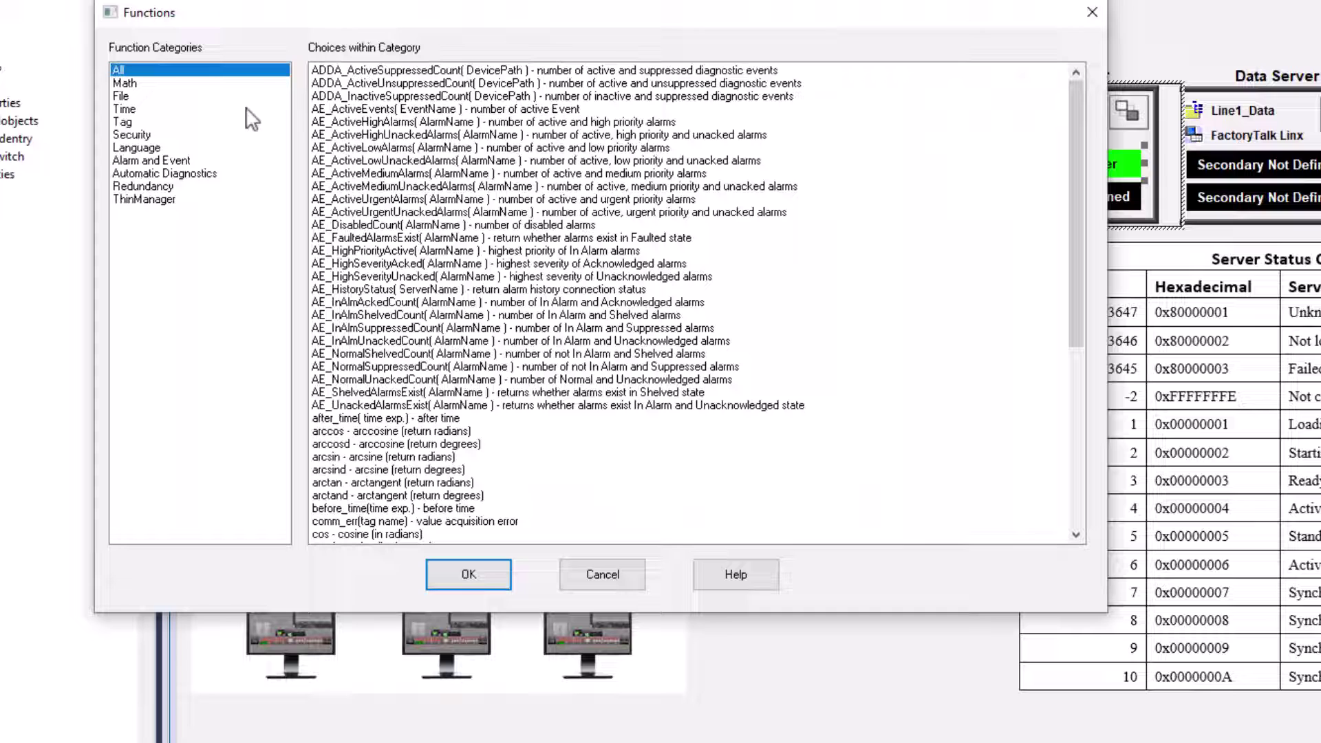
click(162, 187)
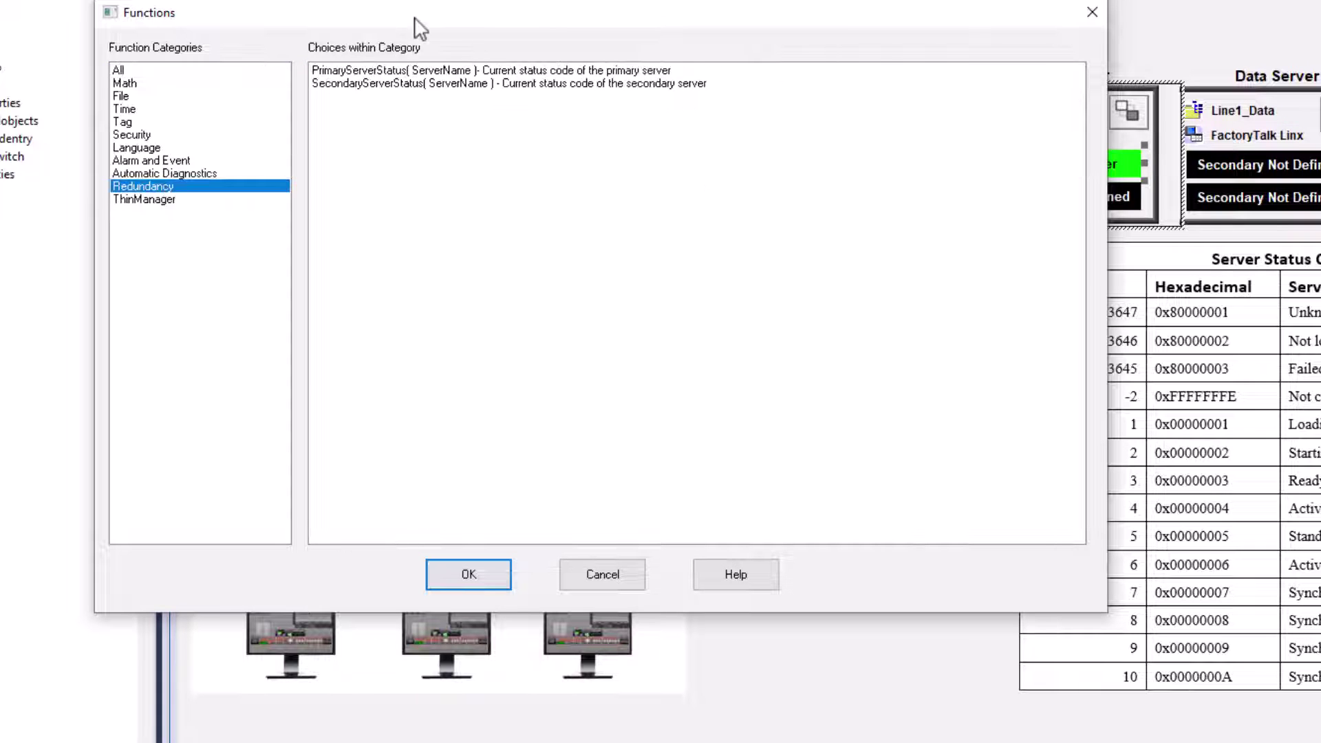
drag(418, 27, 468, 260)
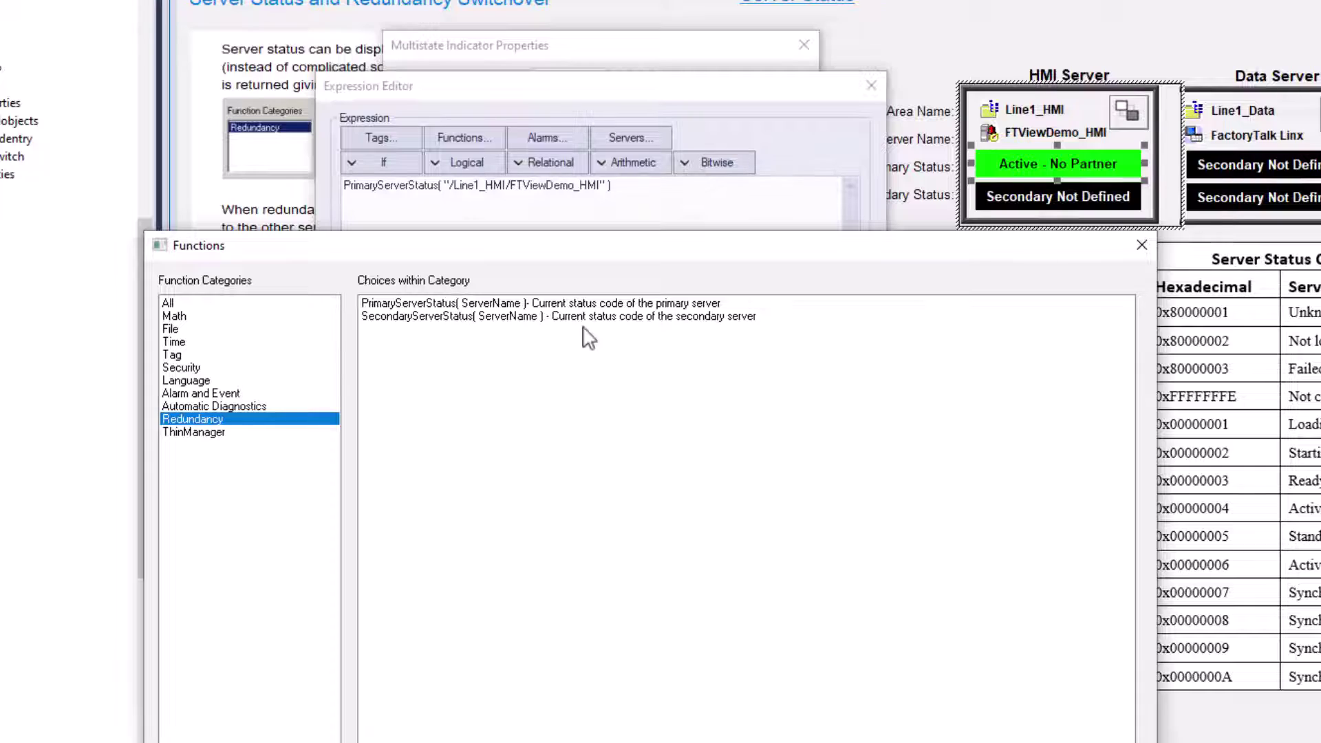
key(Escape)
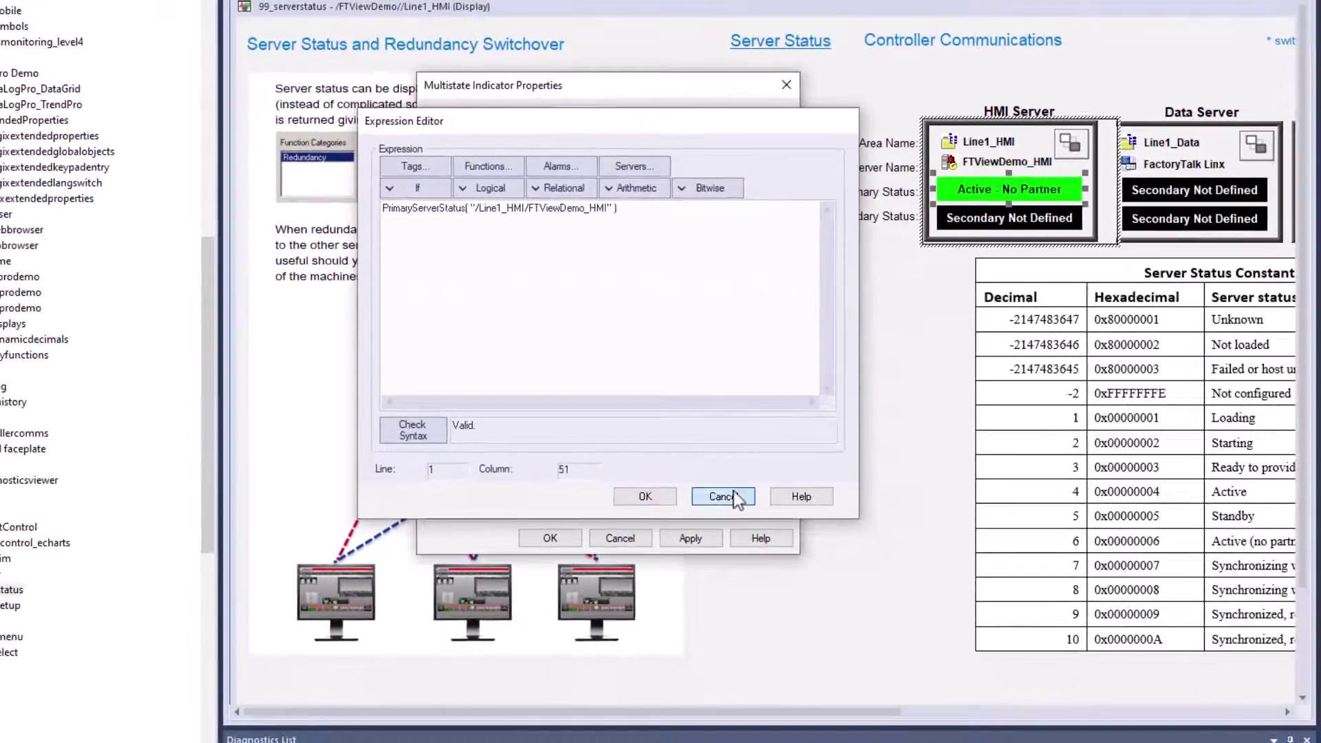
- Cancel the expression editor and the multistate indicator's properties, then view the remaining server status indicators and constants table
click(722, 496)
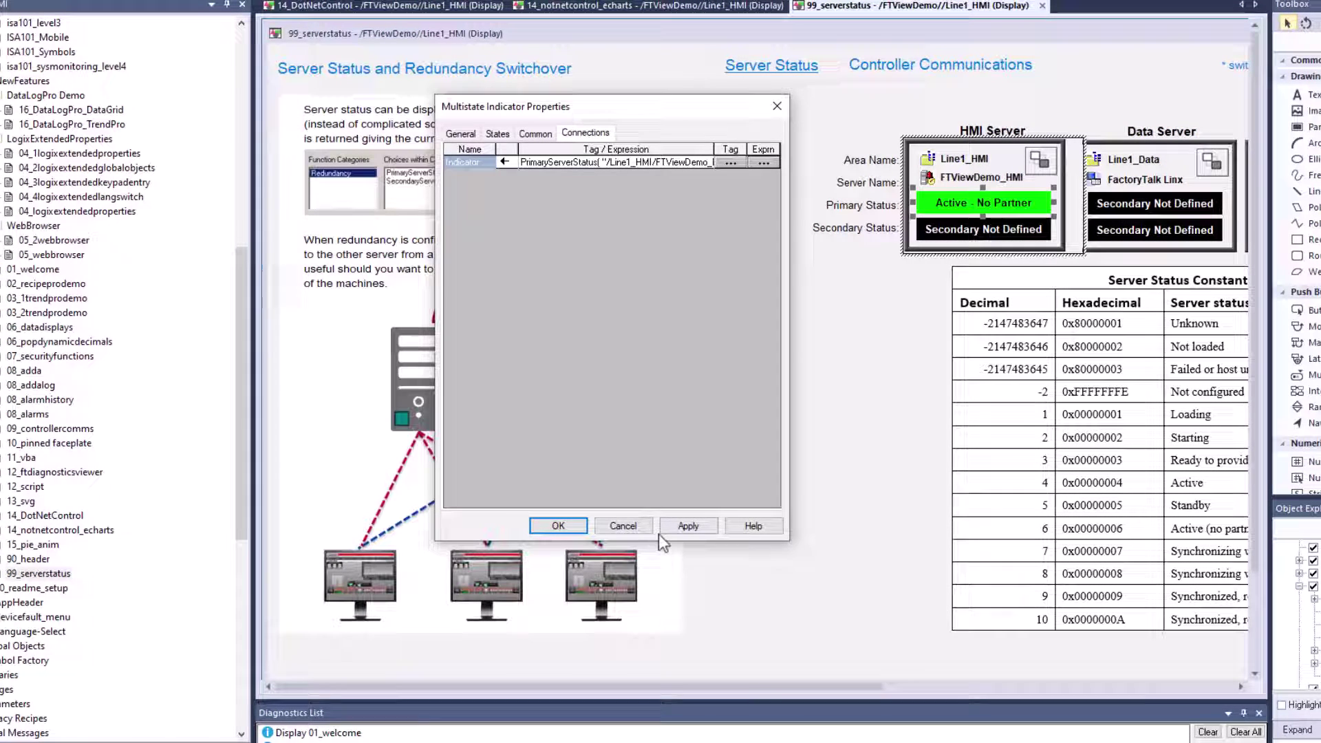
key(Escape)
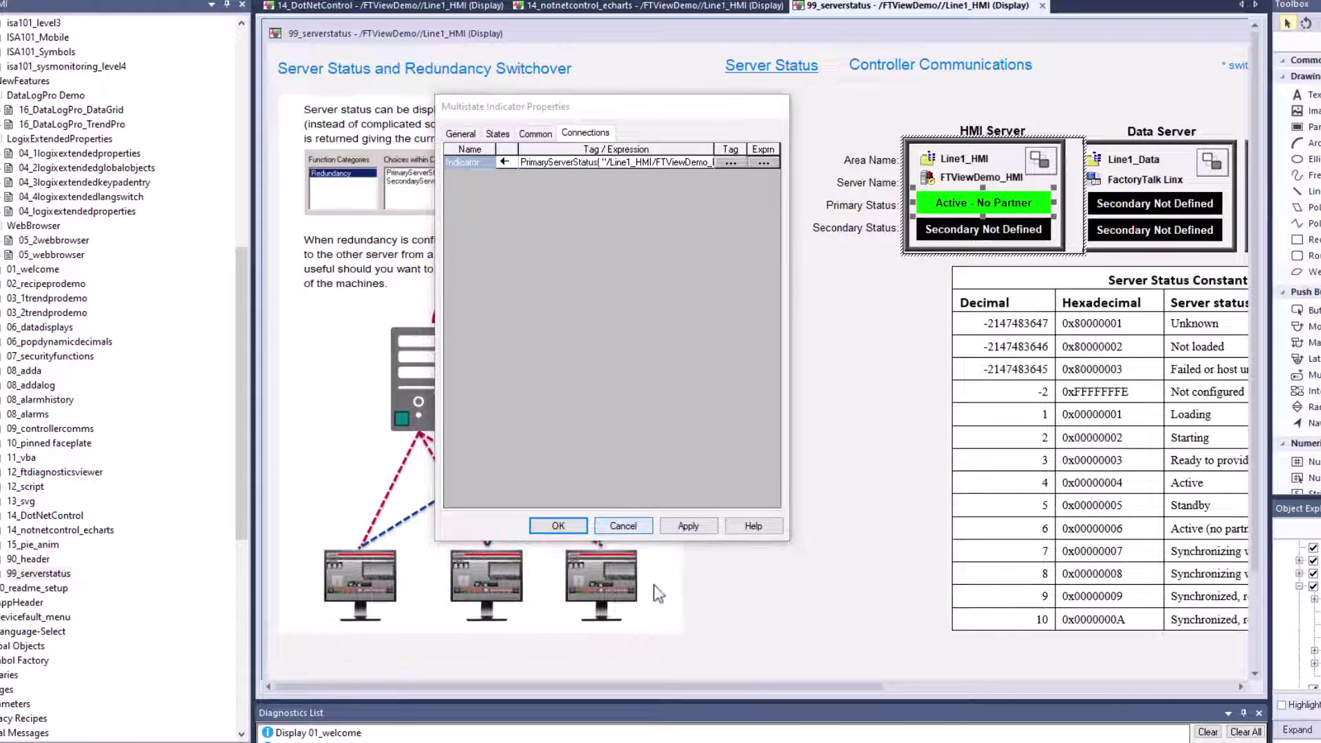
drag(715, 688, 976, 684)
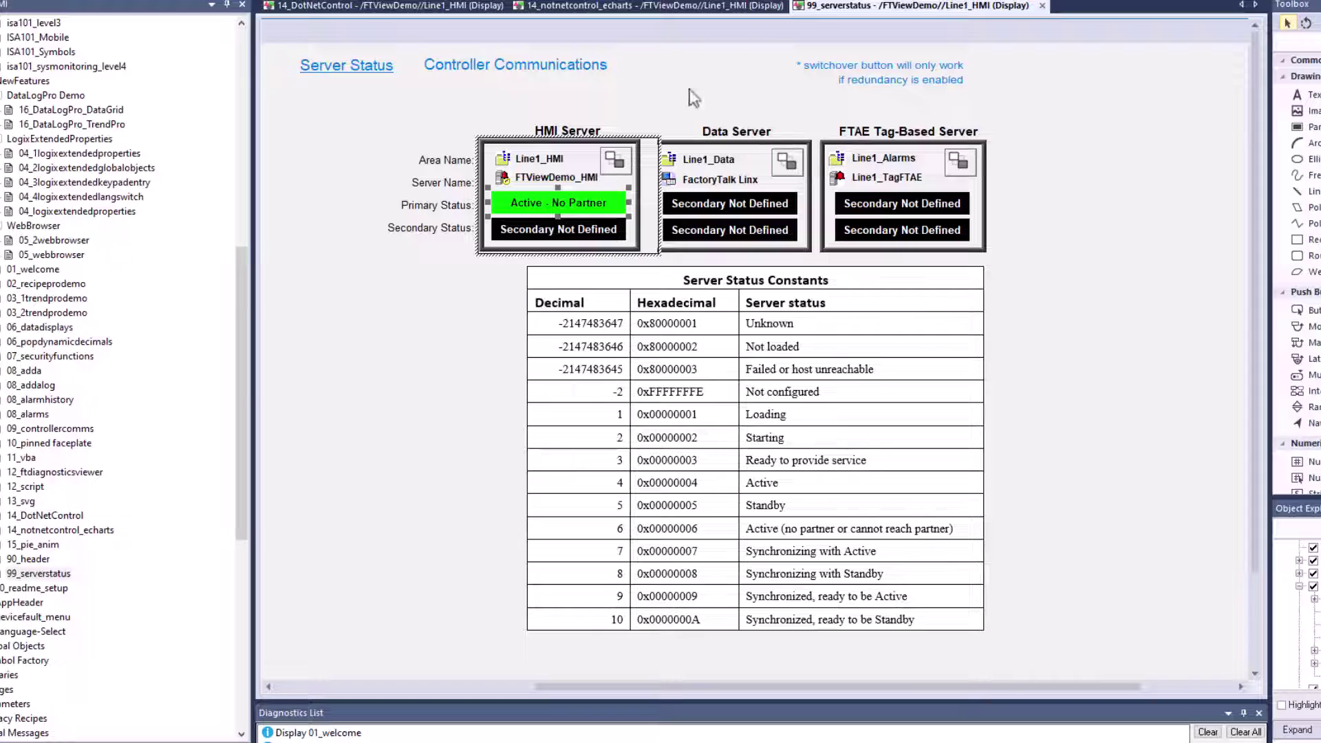
- Close the 99_serverstatus, 14_notnetcontrol_echarts and 14_DotNetControl displays without saving changes
click(1043, 17)
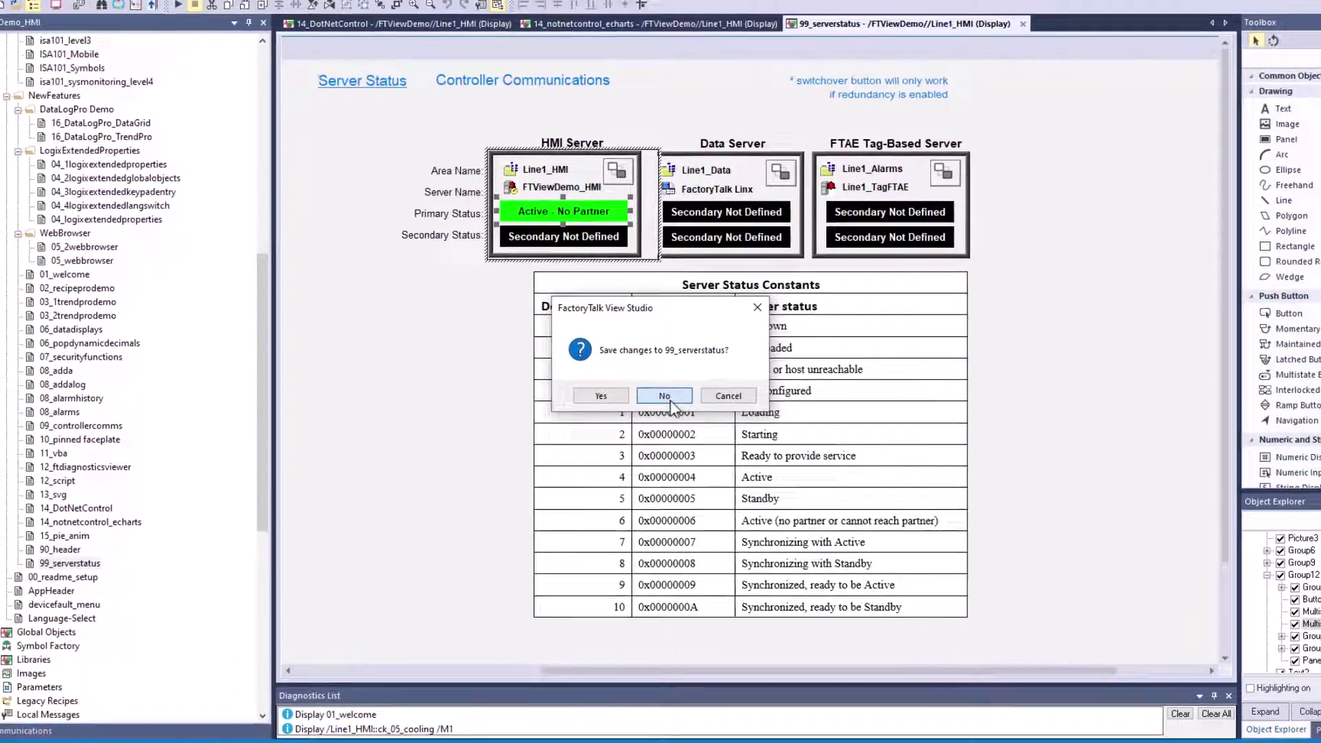
click(669, 392)
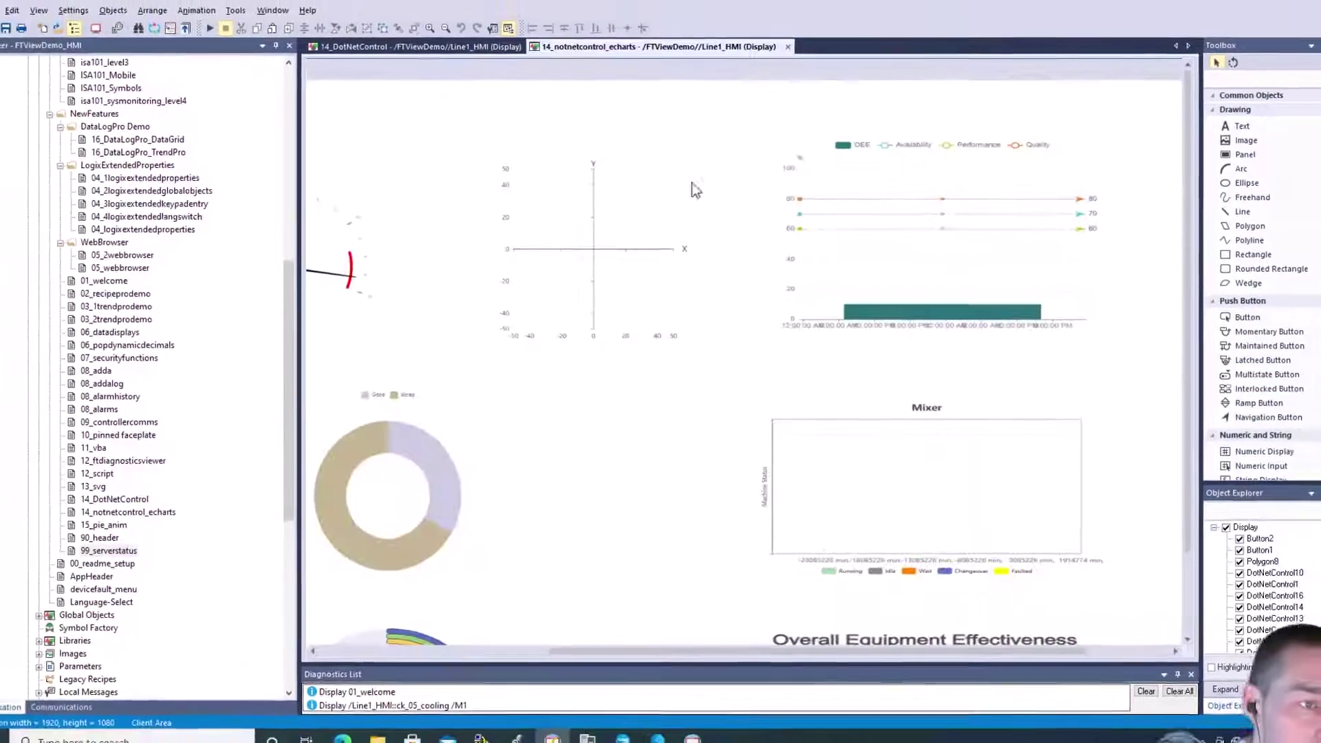
click(788, 46)
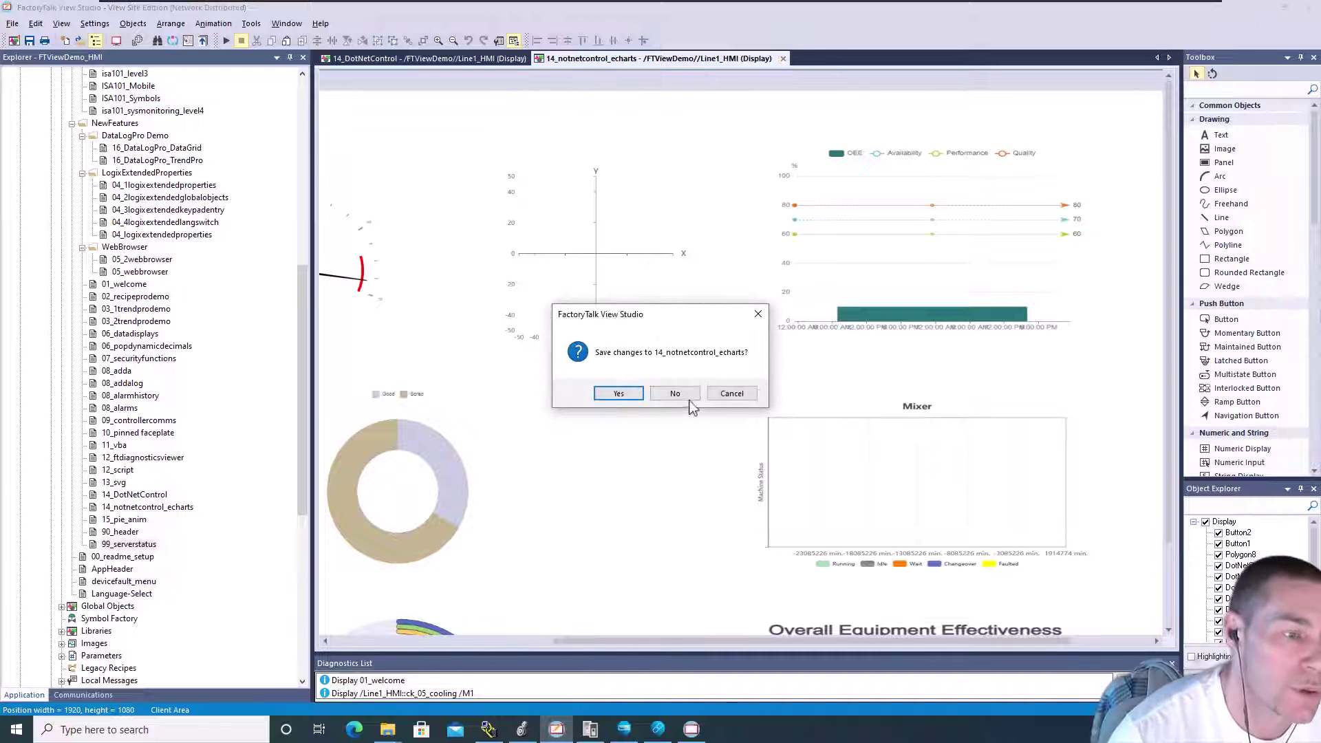
click(675, 393)
click(544, 58)
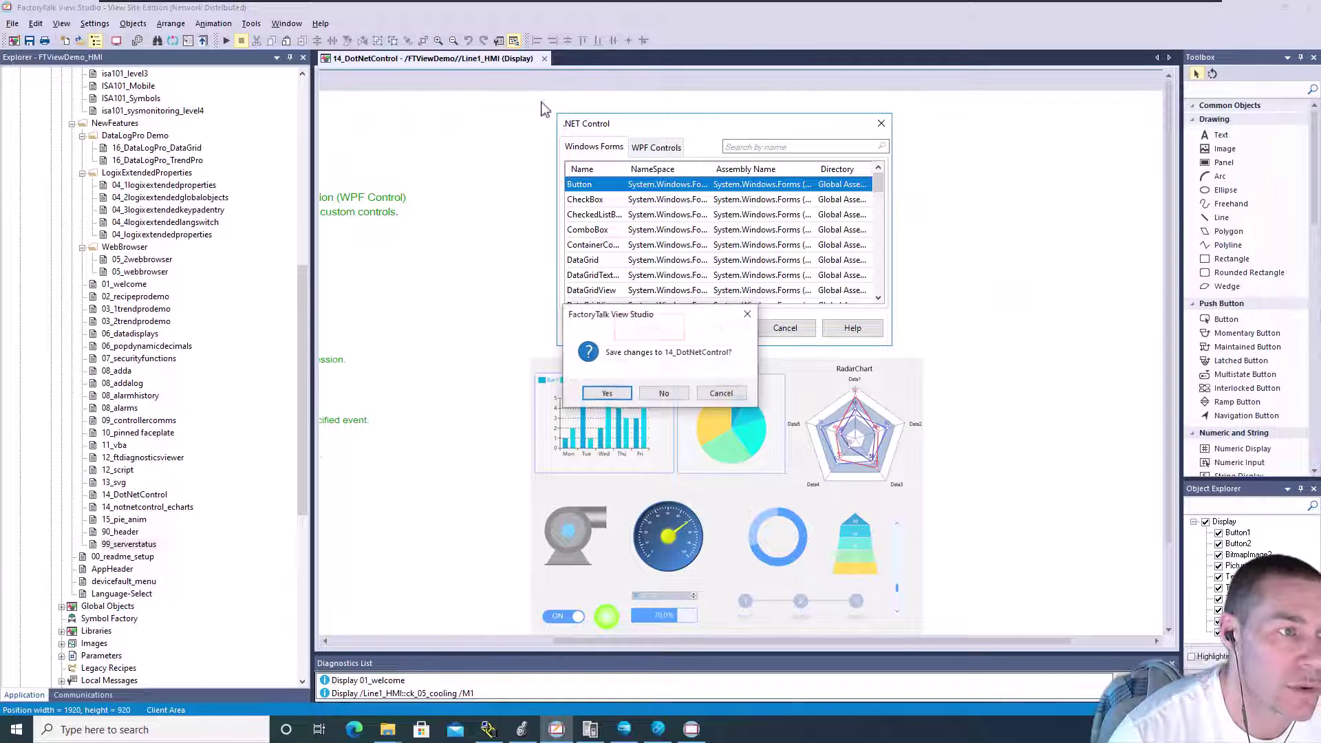
click(664, 393)
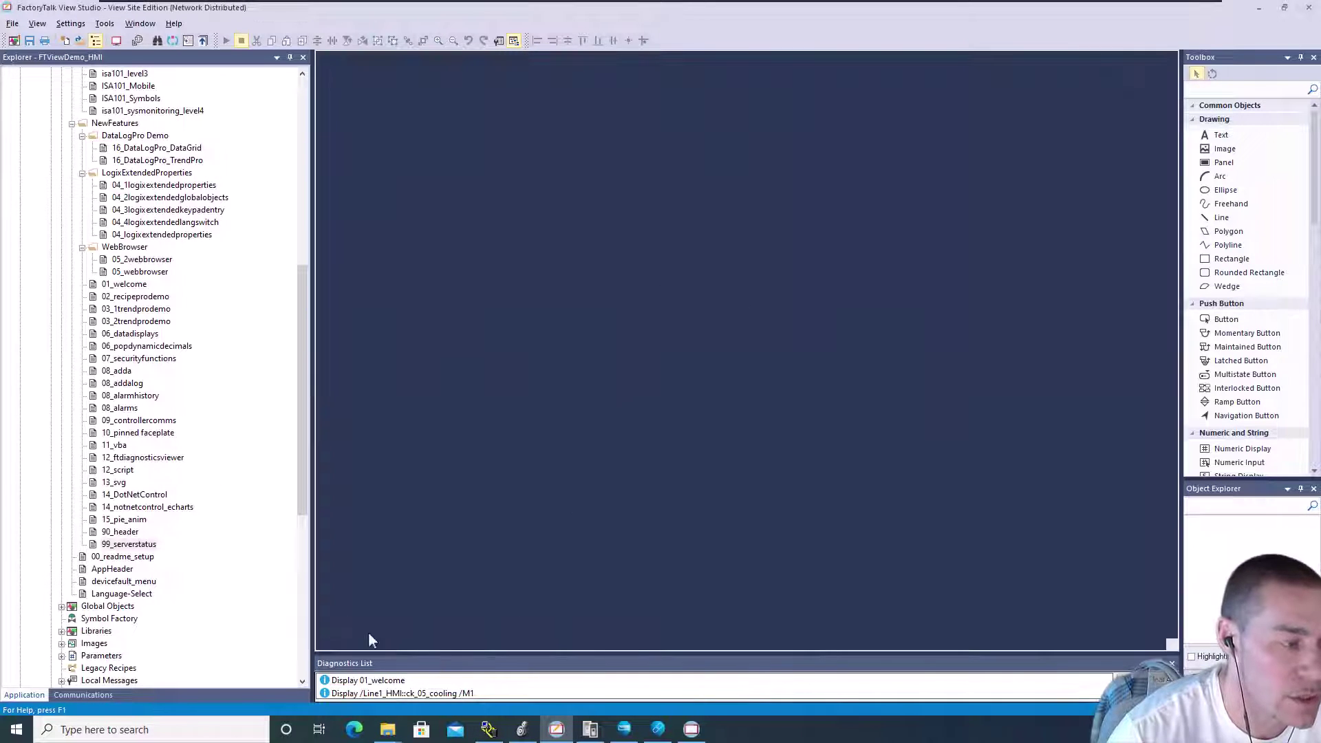
- Switch to the FactoryTalk View SE Client, minimize Logix Designer, and open the Server status display from NewFeatures
click(692, 729)
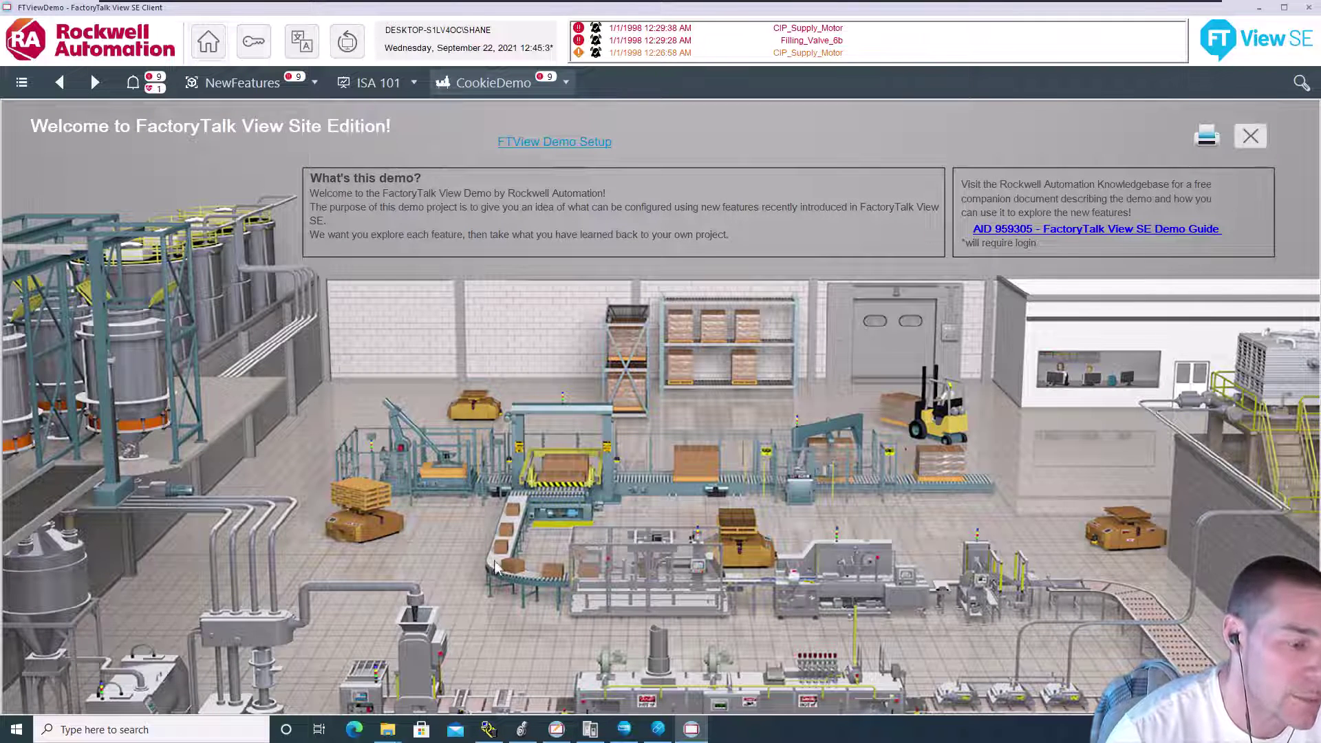
click(523, 729)
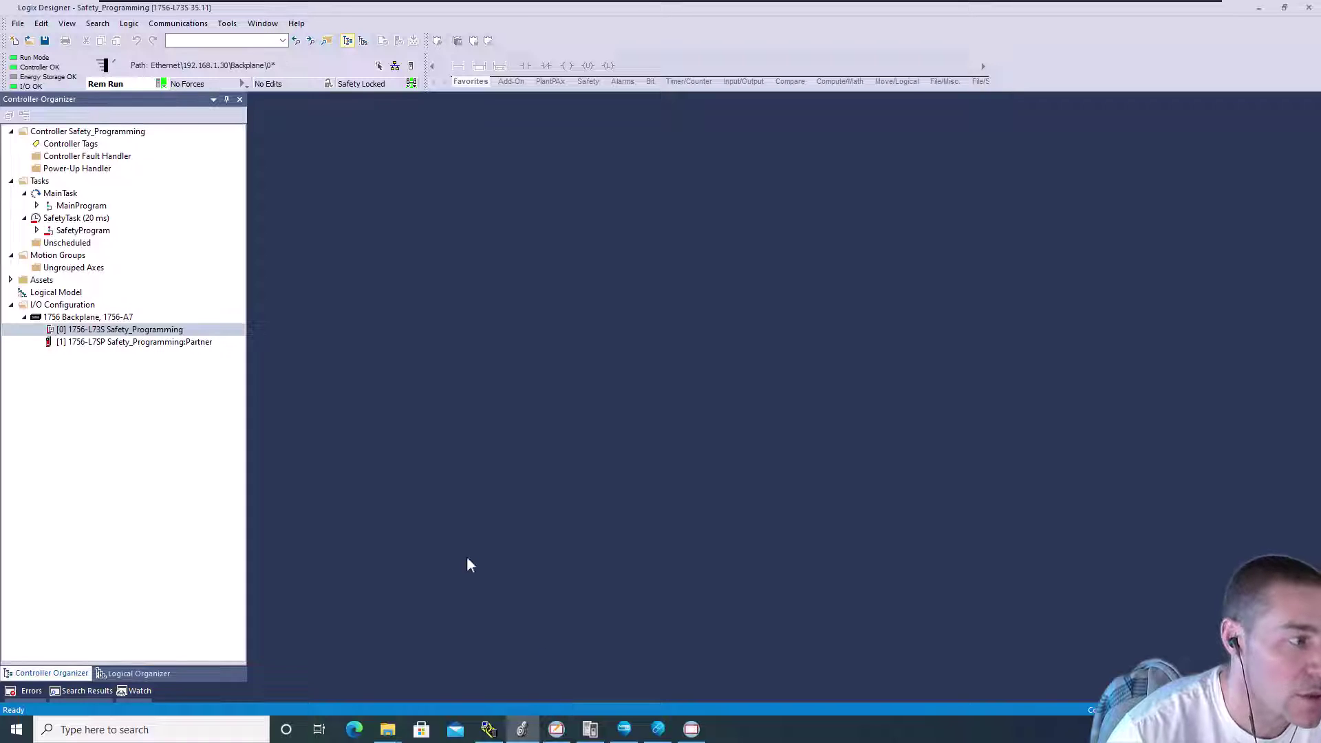
click(1258, 8)
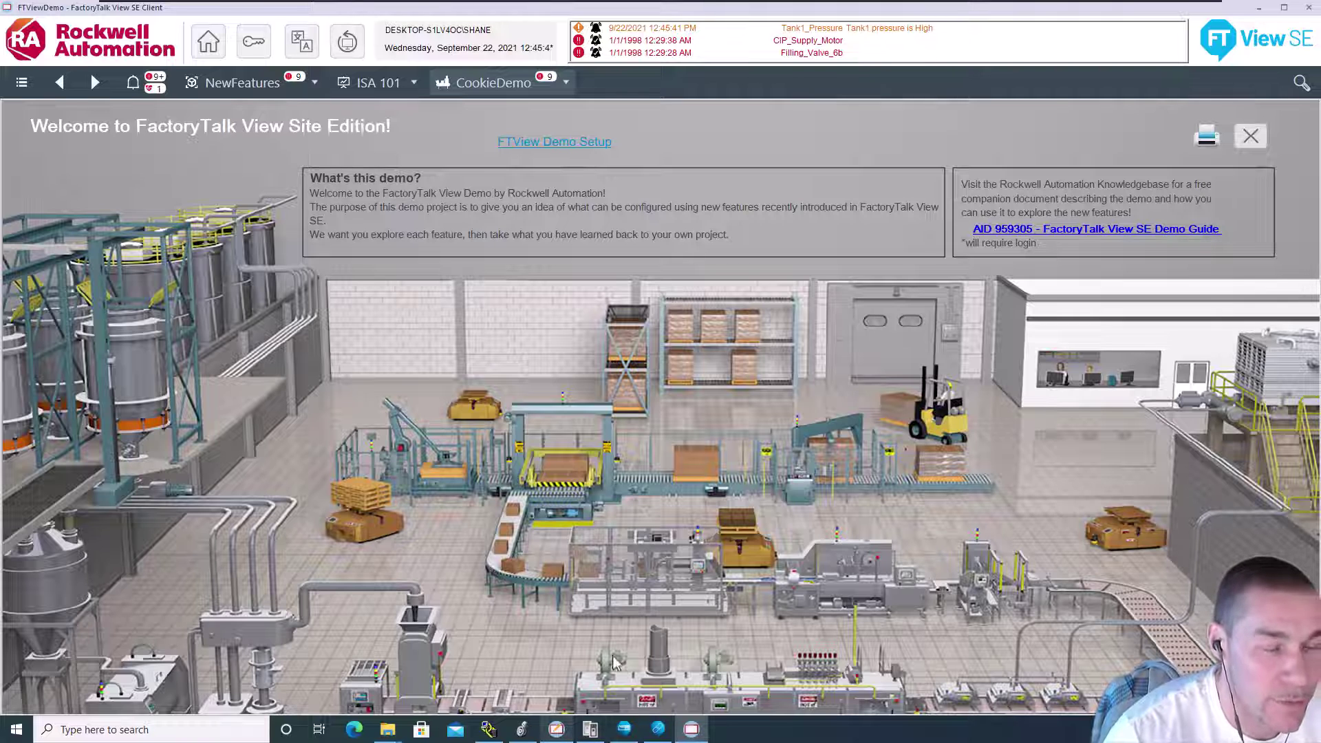
click(300, 84)
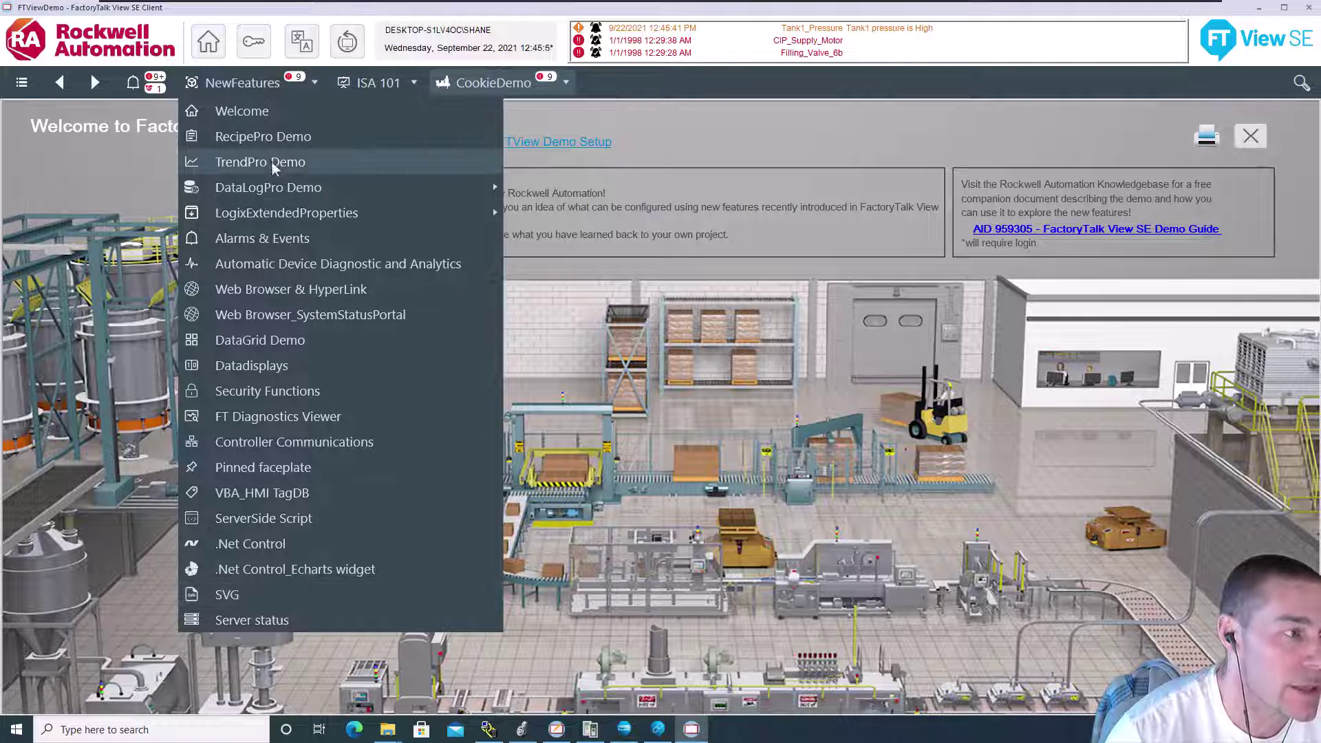
click(320, 611)
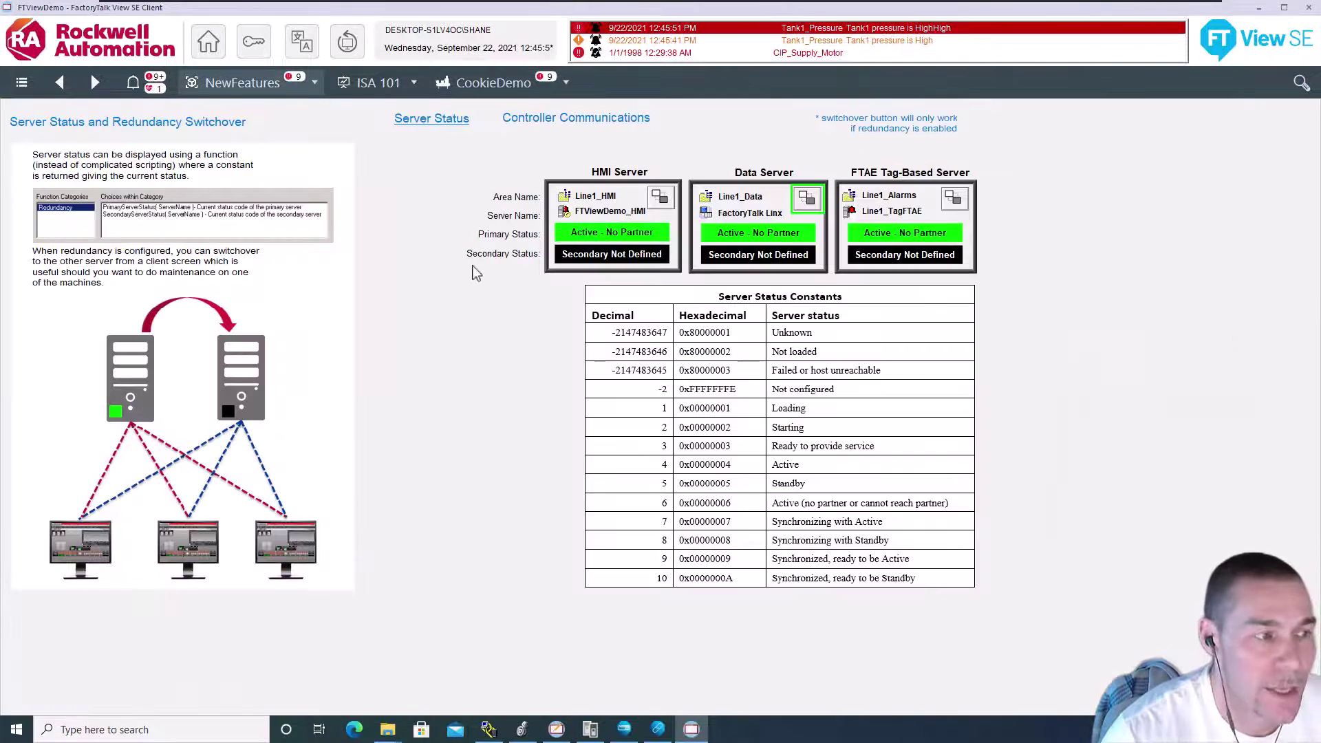